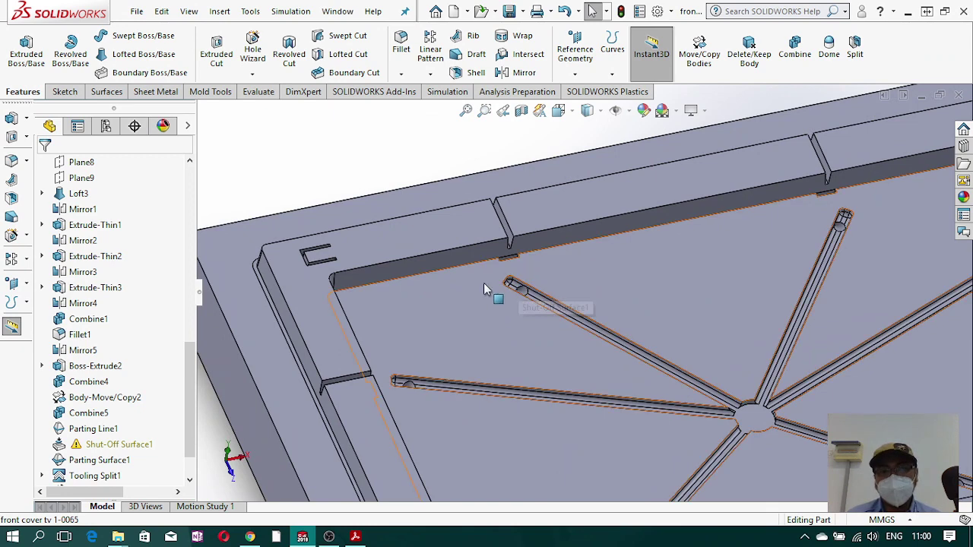
- Examine the shut-off surface, the radiating rib grooves and the rectangular frame of the front cover mould block
scroll(502, 283, "down", 3)
scroll(563, 322, "up", 3)
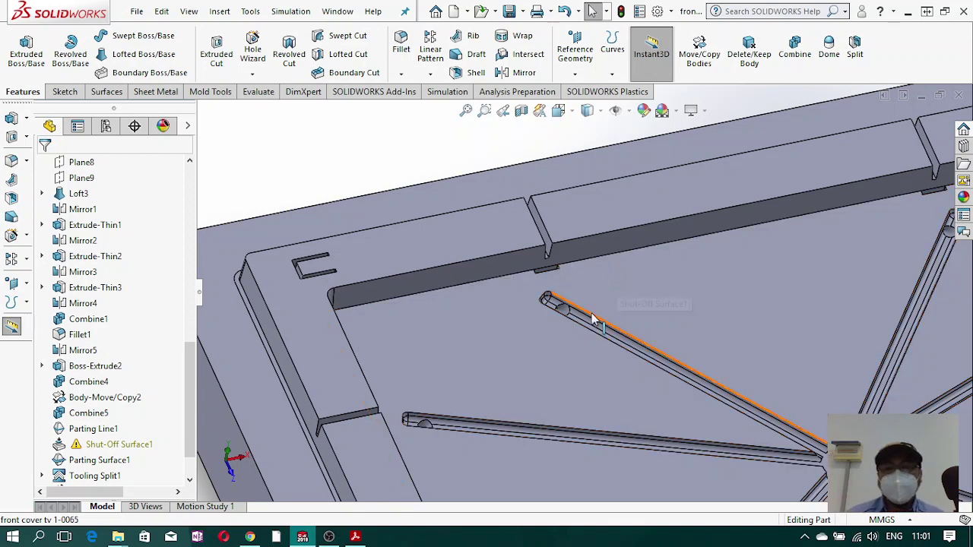
scroll(615, 338, "down", 5)
scroll(760, 338, "down", 6)
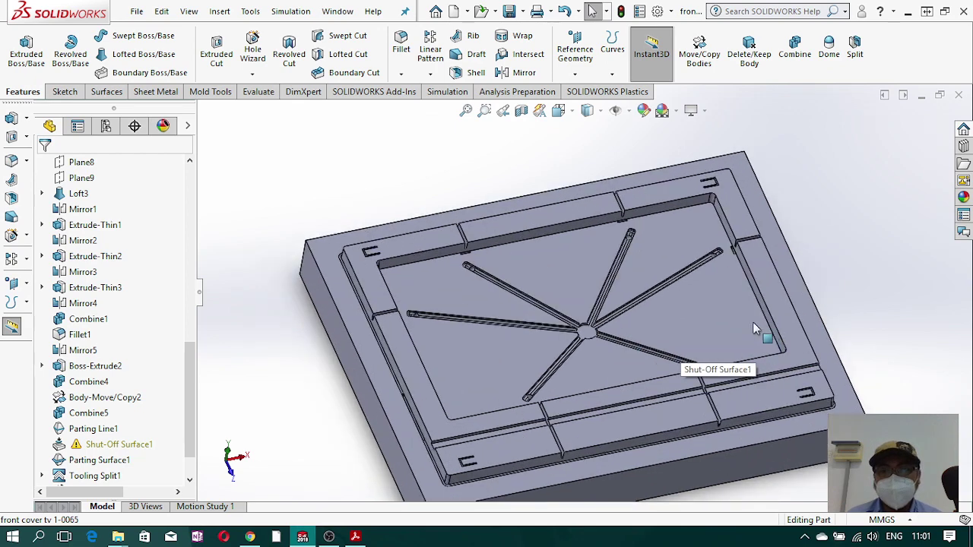
scroll(740, 313, "up", 3)
scroll(476, 278, "down", 2)
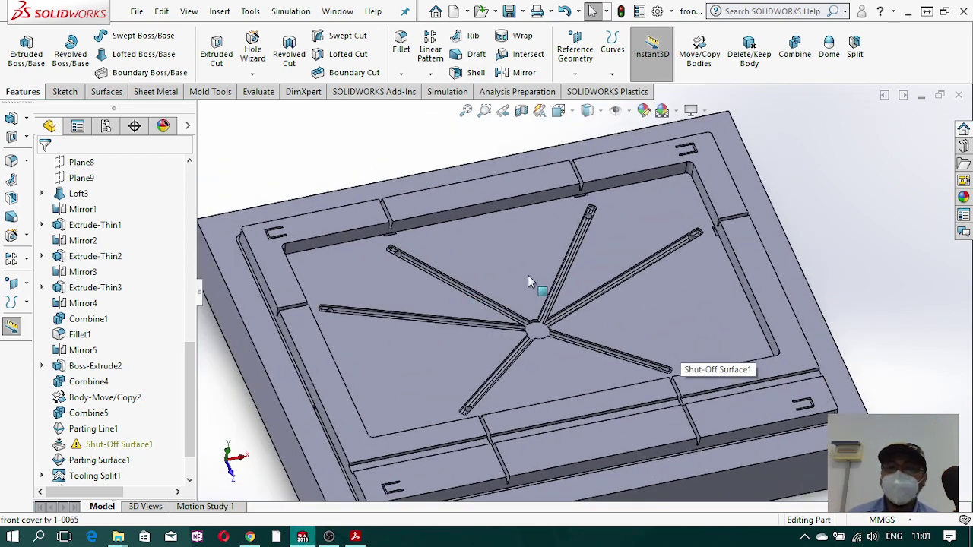
scroll(606, 266, "up", 3)
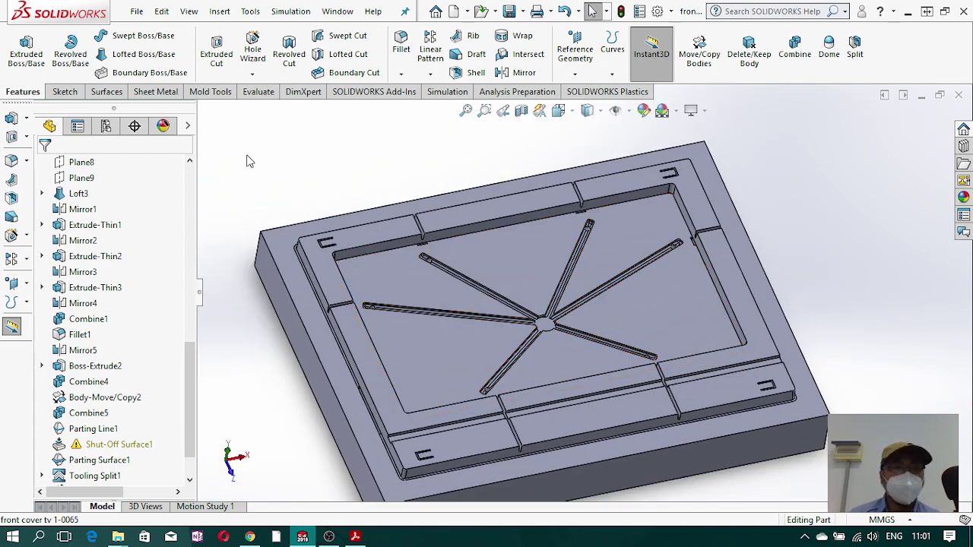
- Start a sketch on the flat shut-off surface inside the frame and view it from the top
left_click(65, 92)
left_click(19, 47)
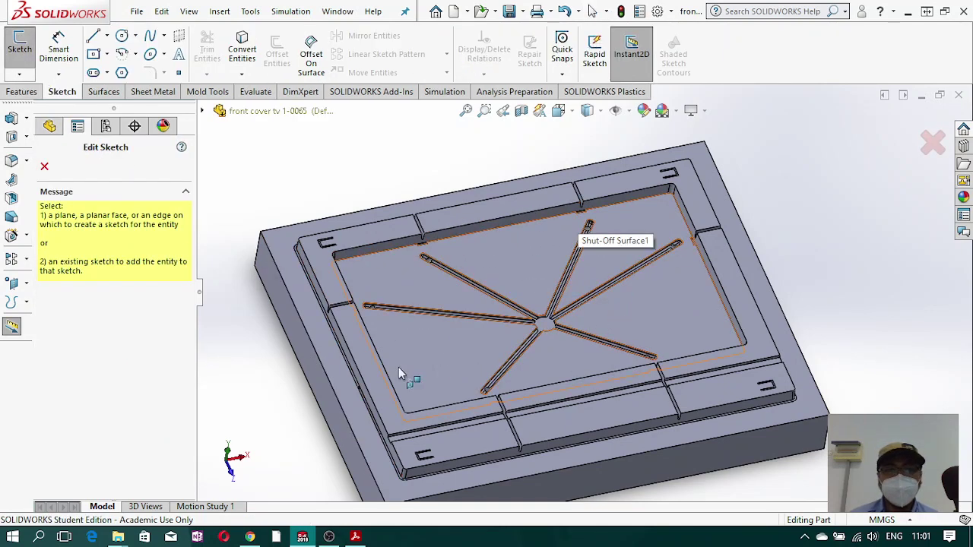
left_click(533, 258)
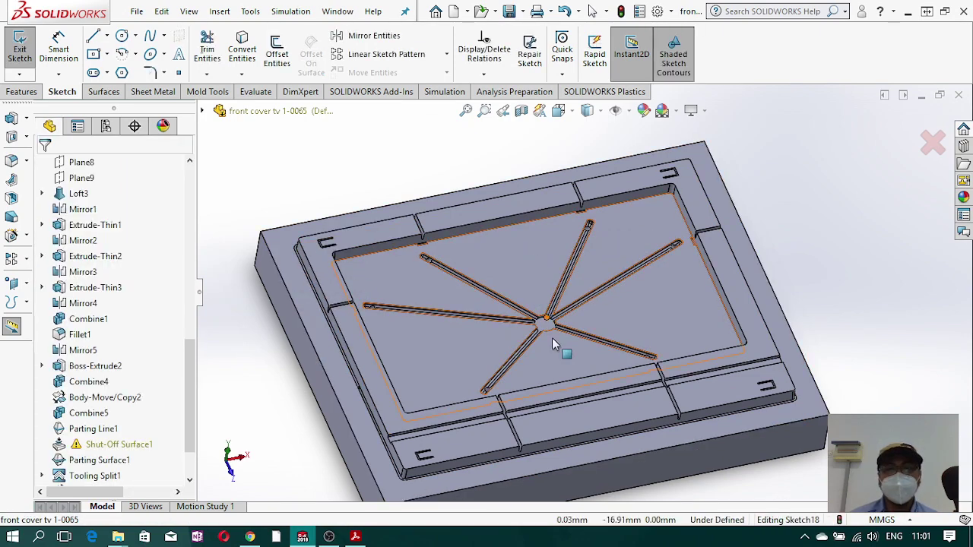
left_click(559, 110)
left_click(641, 184)
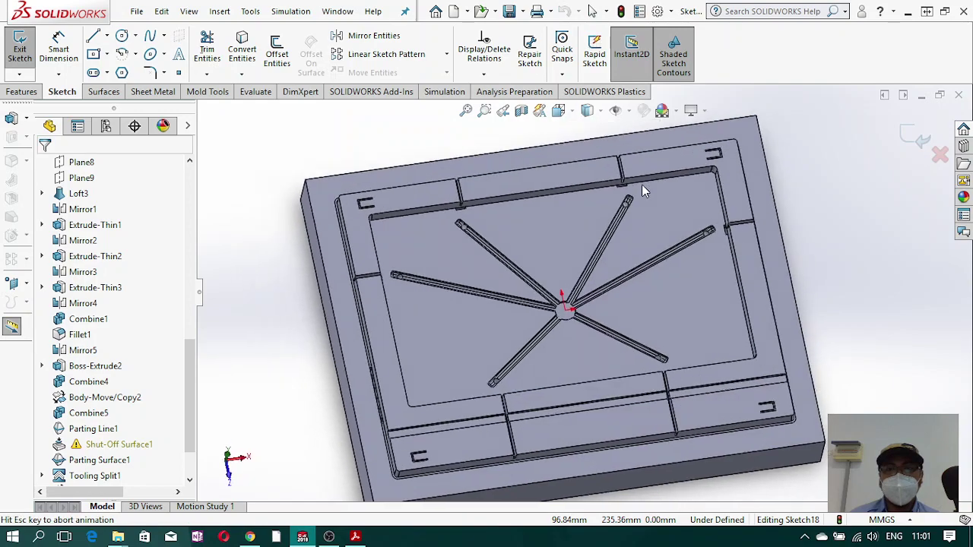
scroll(578, 199, "down", 5)
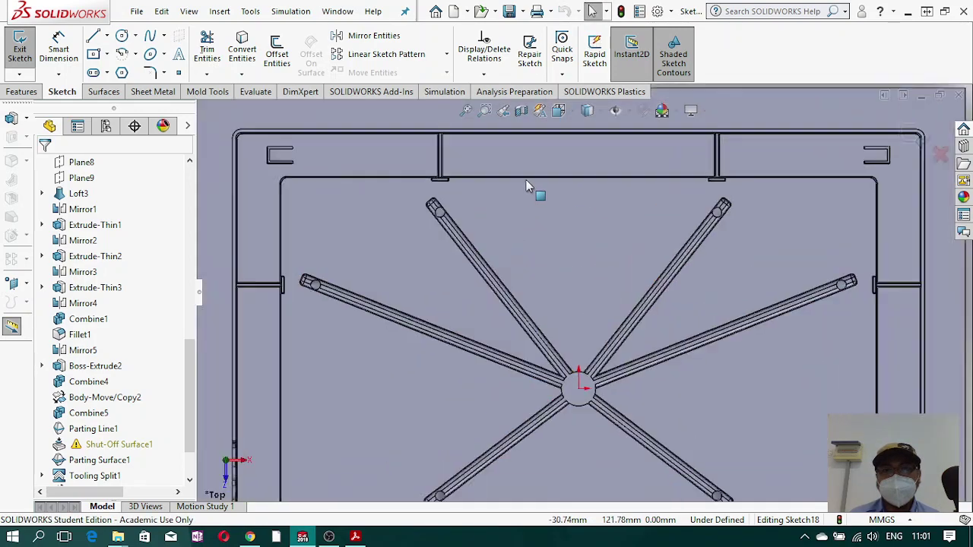
- Sketch a corner rectangle about 31 by 45 mm around the end of the upper-left rib groove, with its upper edge across the small pocket
left_click(108, 54)
left_click(129, 69)
scroll(382, 197, "down", 8)
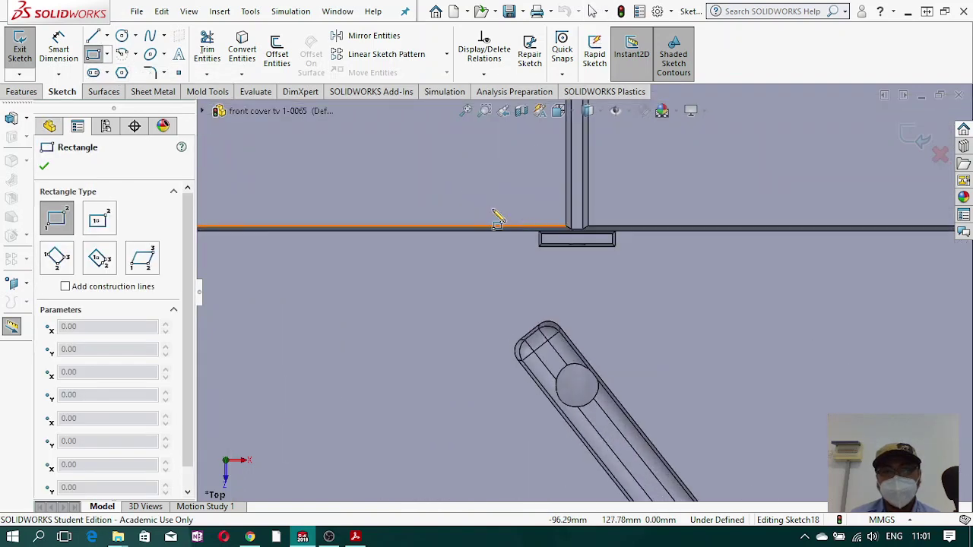
scroll(492, 278, "up", 2)
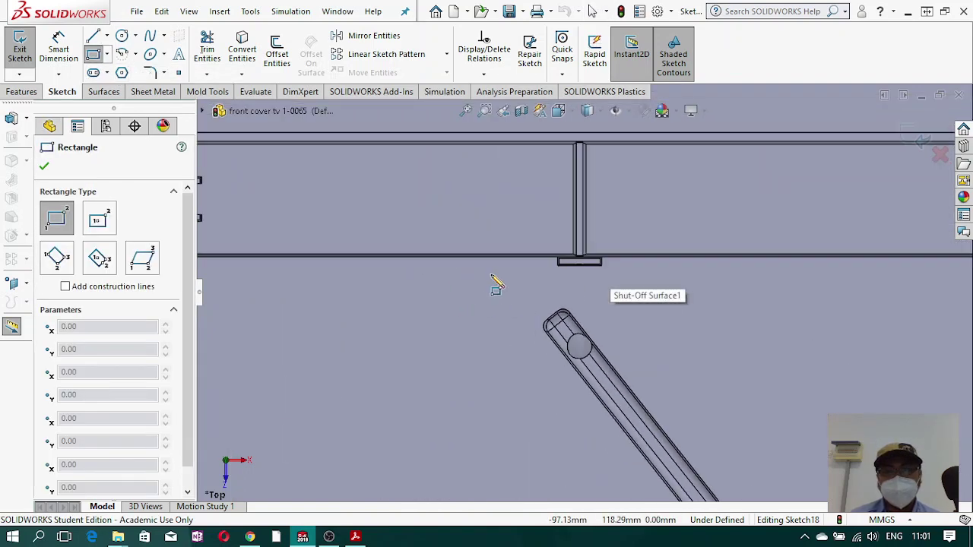
left_click(498, 263)
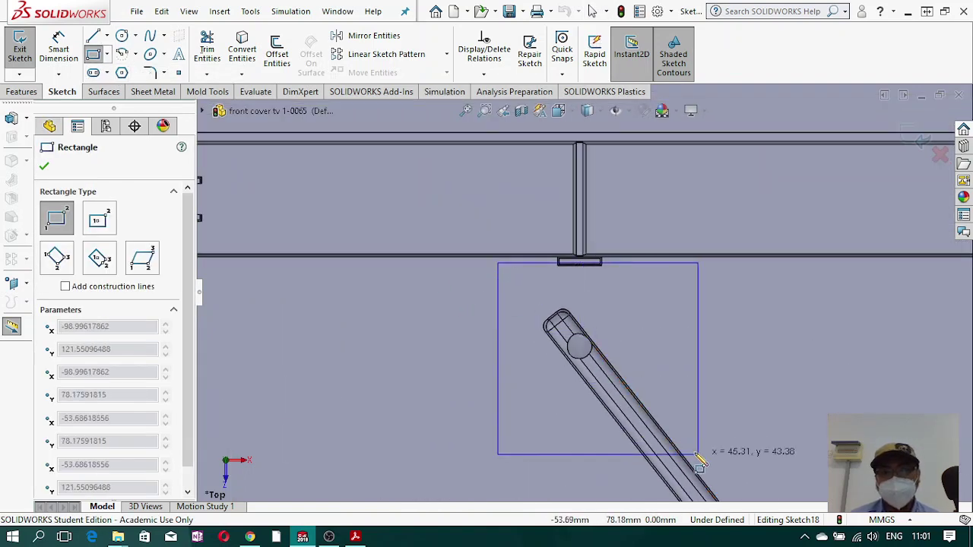
left_click(637, 460)
- Dimension the rectangle's left side 20 mm from the midpoint of the small pocket's upper edge
left_click(60, 51)
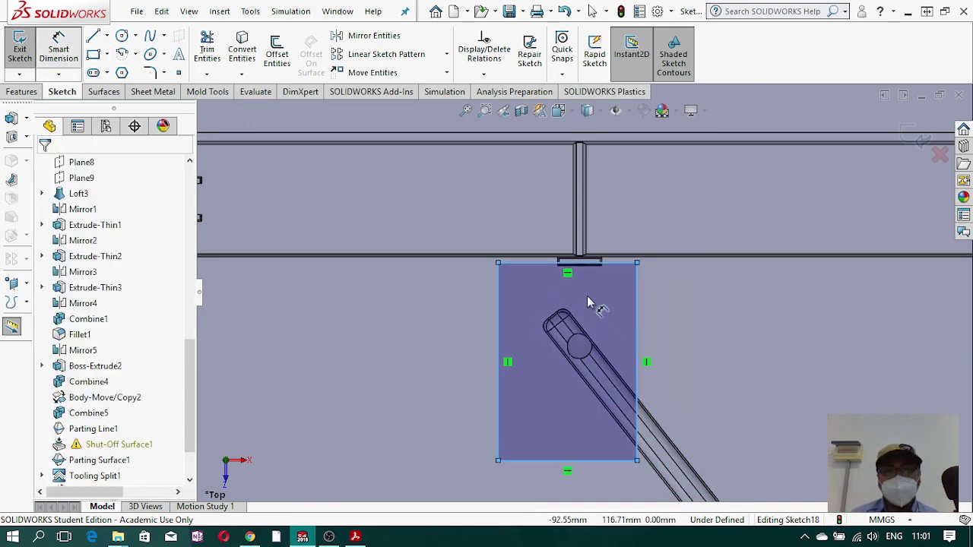
scroll(579, 269, "down", 7)
scroll(559, 236, "down", 2)
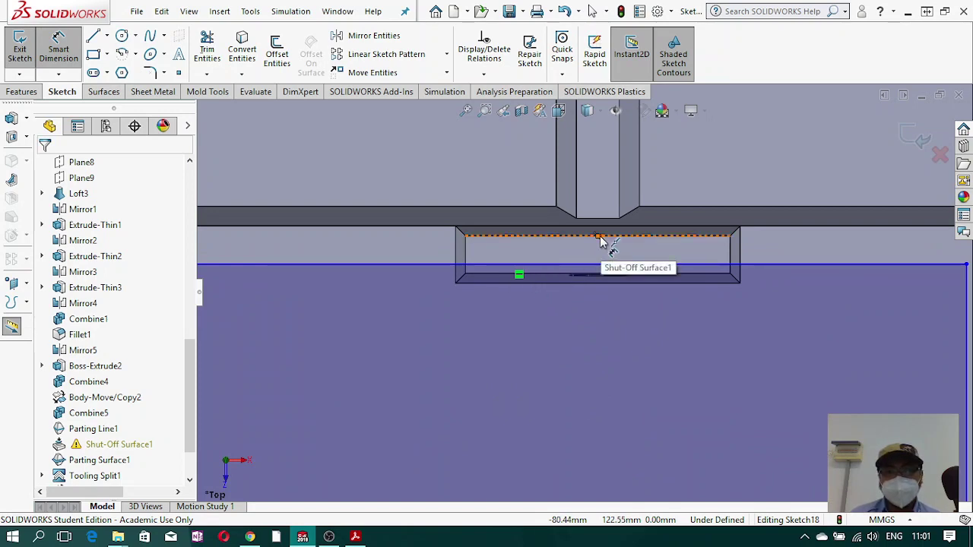
scroll(601, 300, "up", 5)
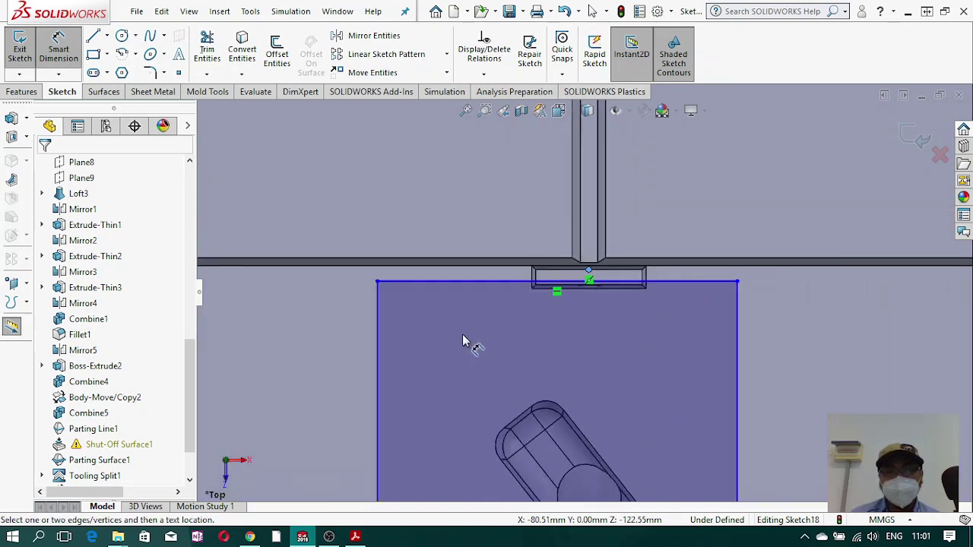
left_click(378, 344)
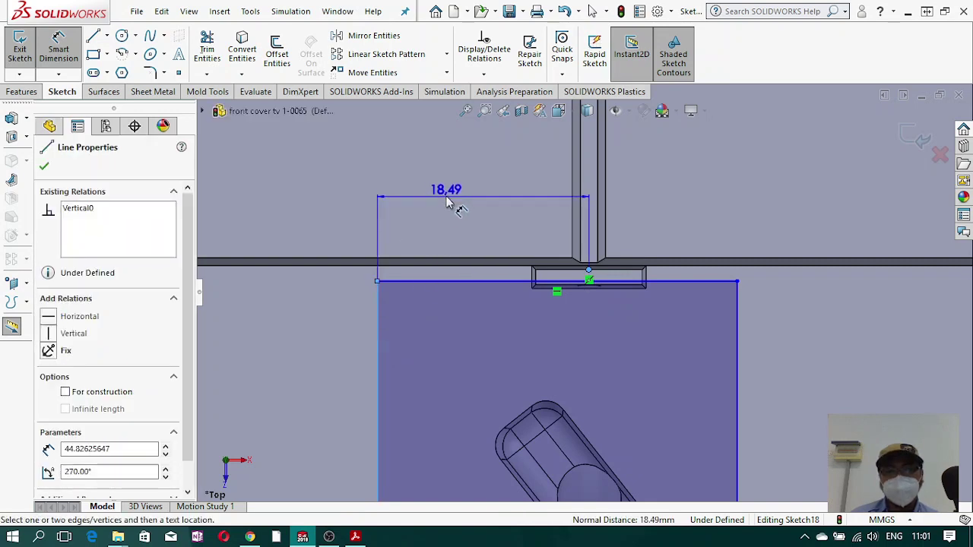
left_click(450, 199)
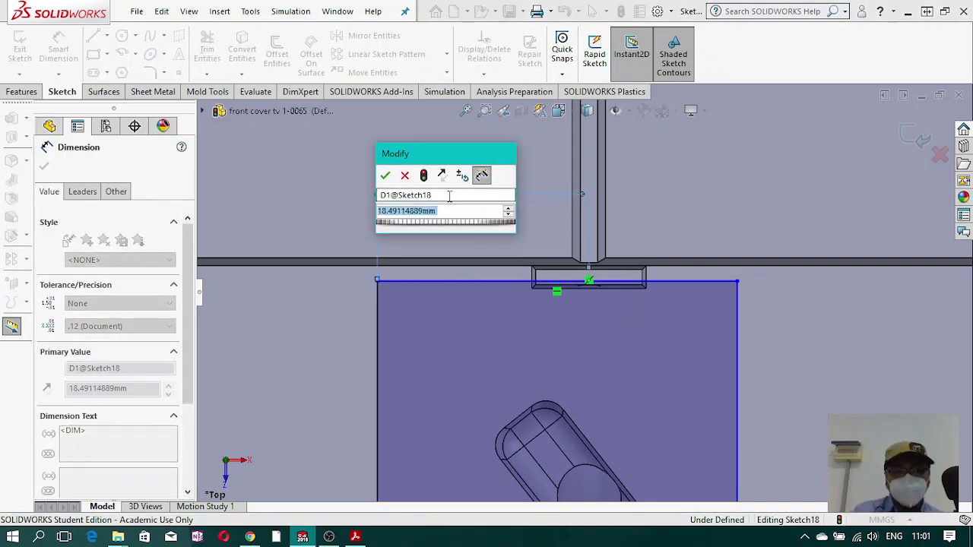
type("20")
key("Return")
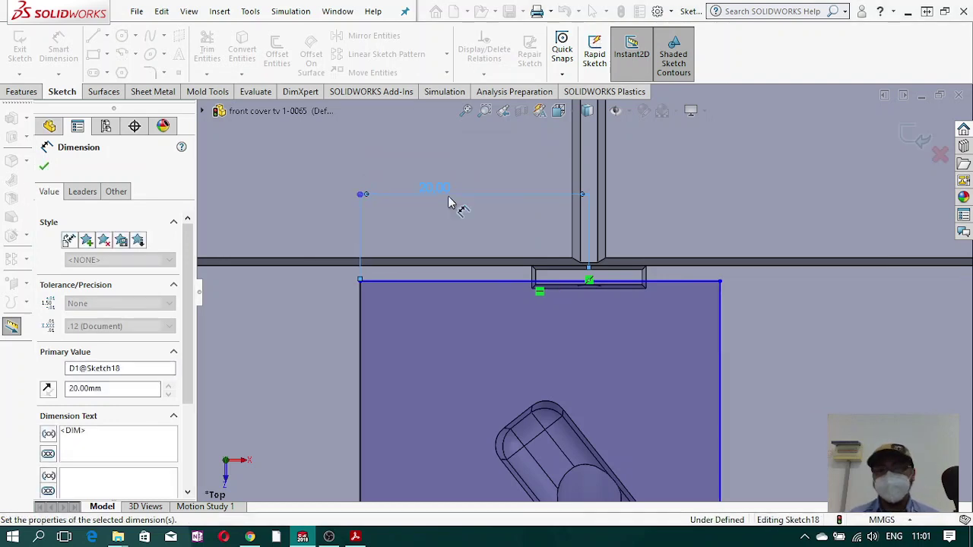
- Dimension the rectangle's upper edge to a width of 40 mm
left_click(679, 282)
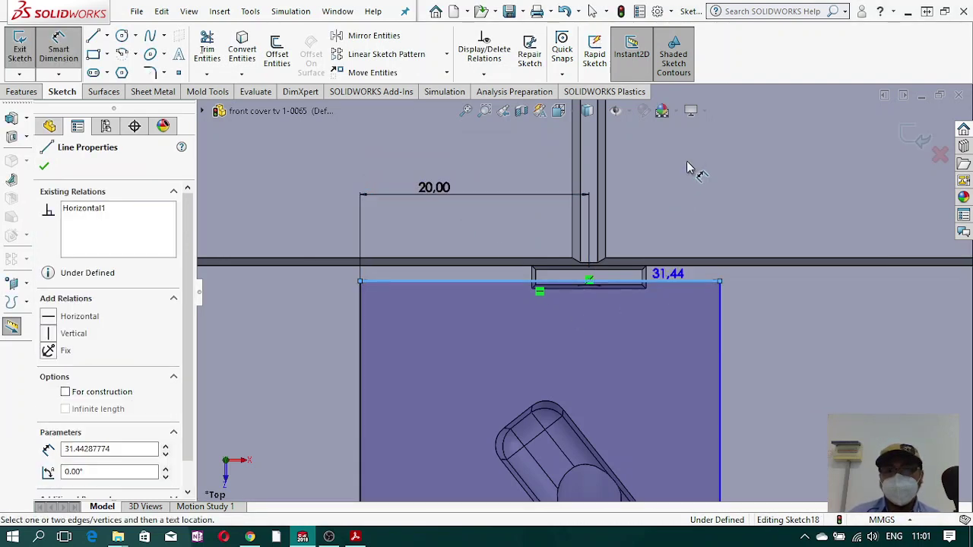
left_click(686, 158)
type("4")
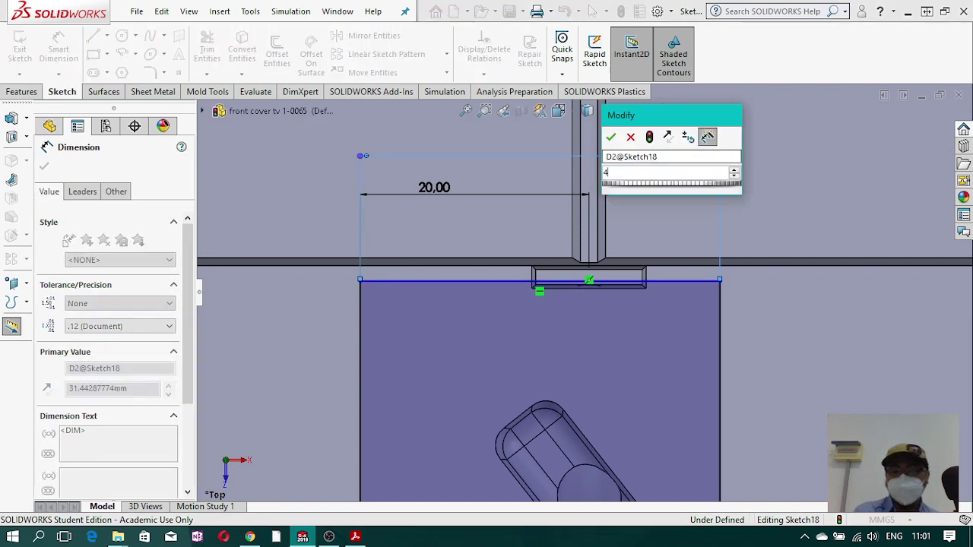
type("0")
key("Return")
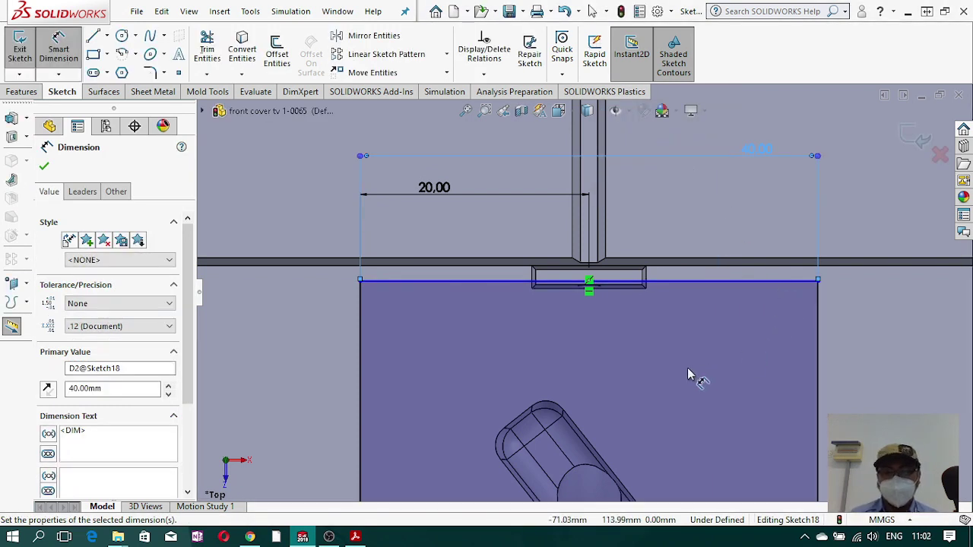
left_click(632, 351)
- Make the rectangle's upper edge coincident with the midpoint of the small pocket's left inner edge
scroll(564, 293, "down", 5)
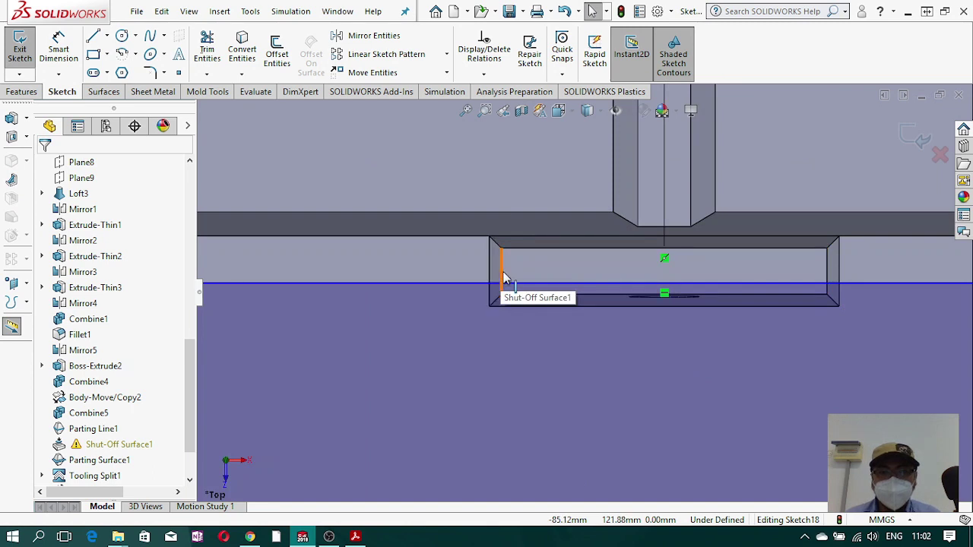
left_click(502, 274)
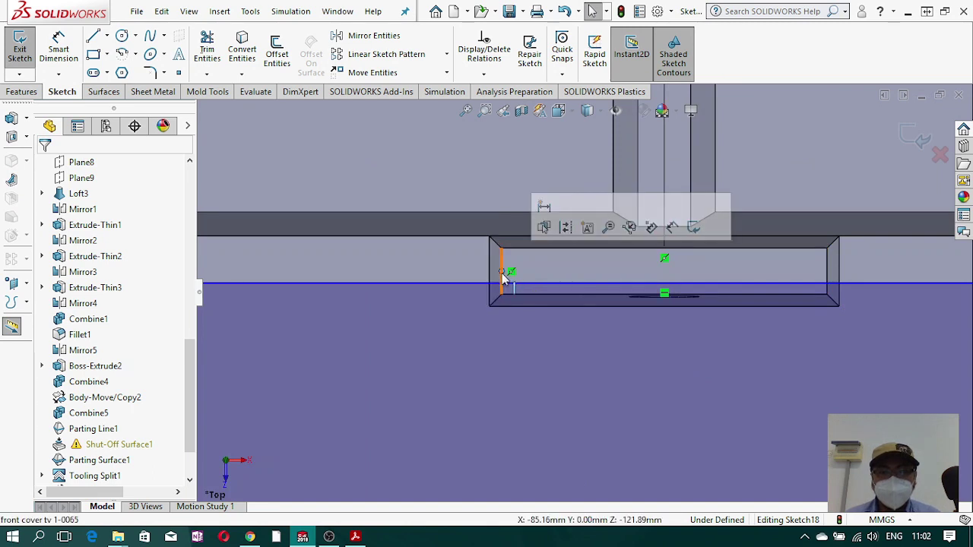
left_click(515, 286, "ctrl")
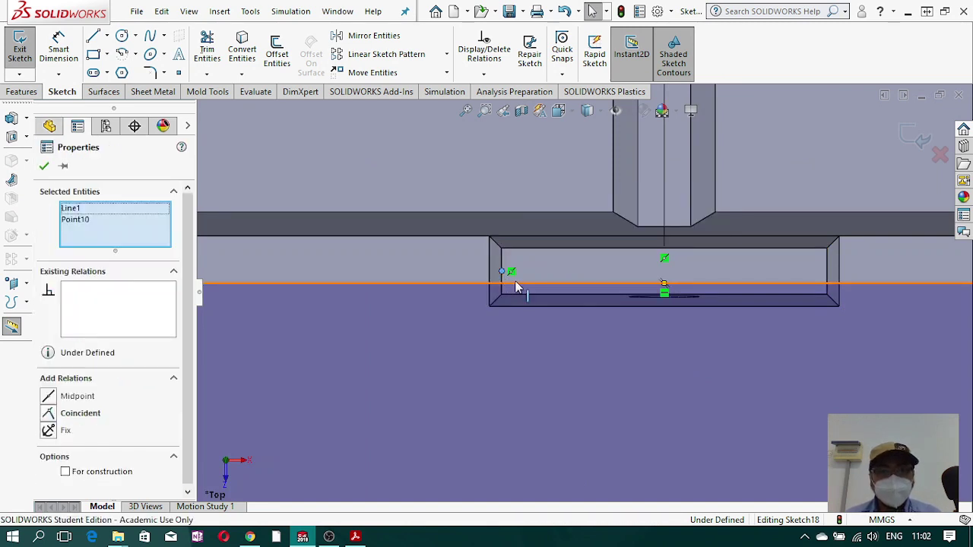
left_click(48, 412)
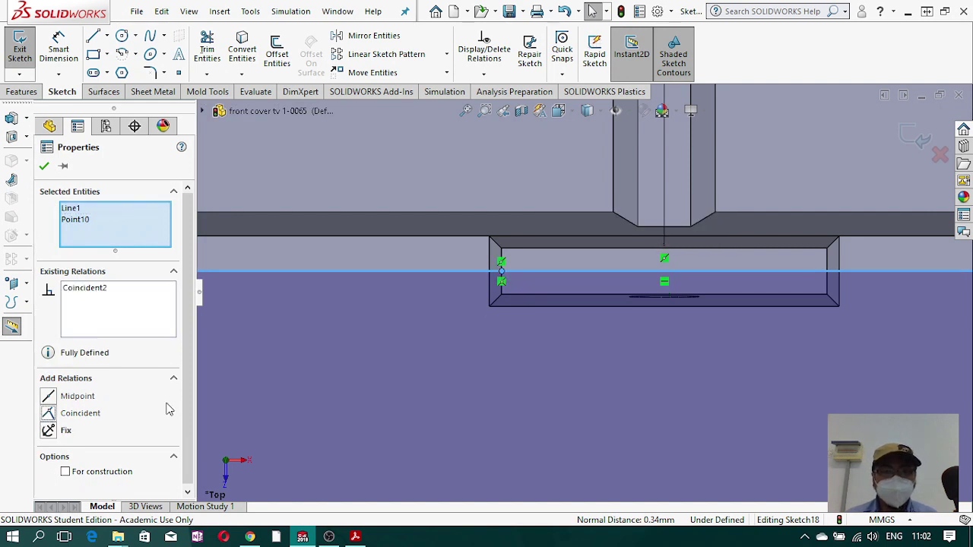
scroll(621, 337, "up", 5)
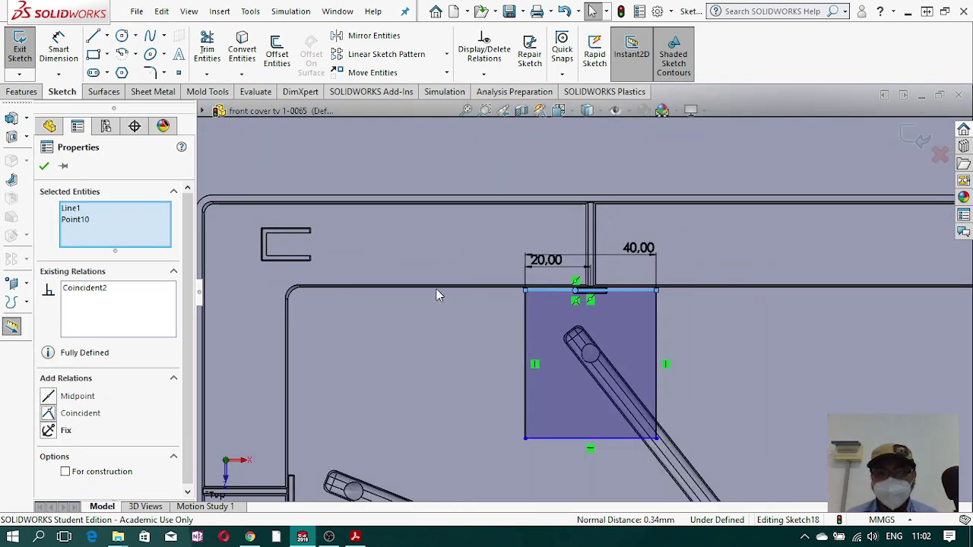
- Dimension the rectangle's right side to a height of 50 mm
left_click(59, 50)
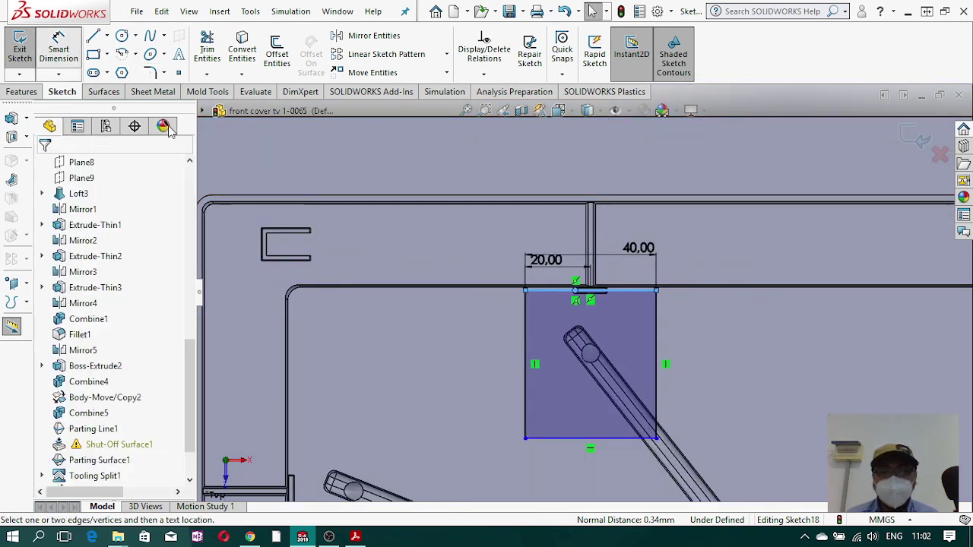
left_click(656, 344)
left_click(707, 343)
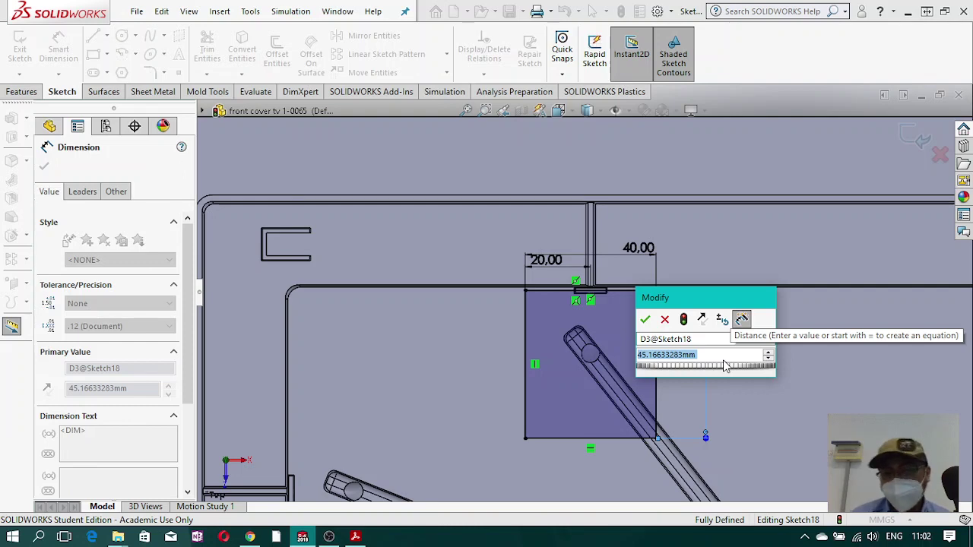
type("60")
key("Return")
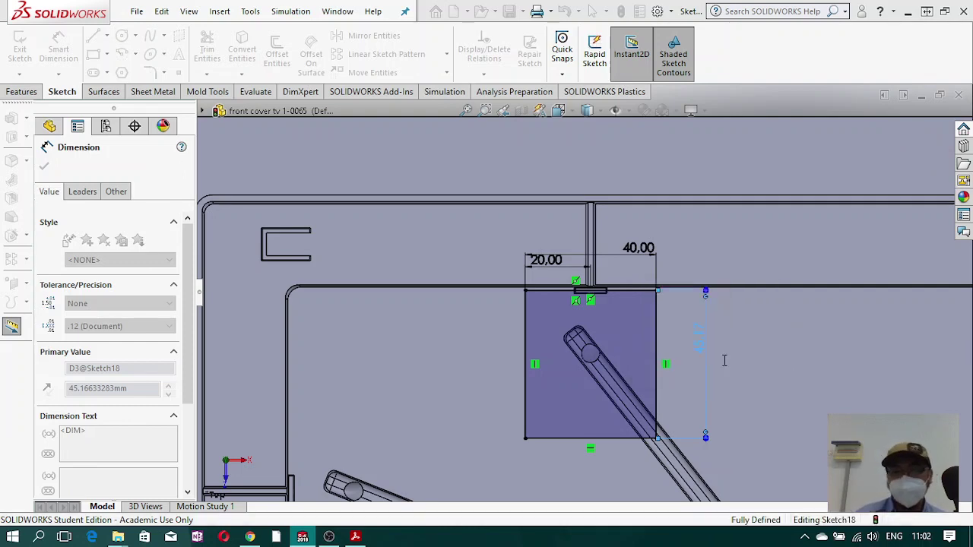
- Set the rectangle's height to 40 mm
scroll(660, 385, "up", 5)
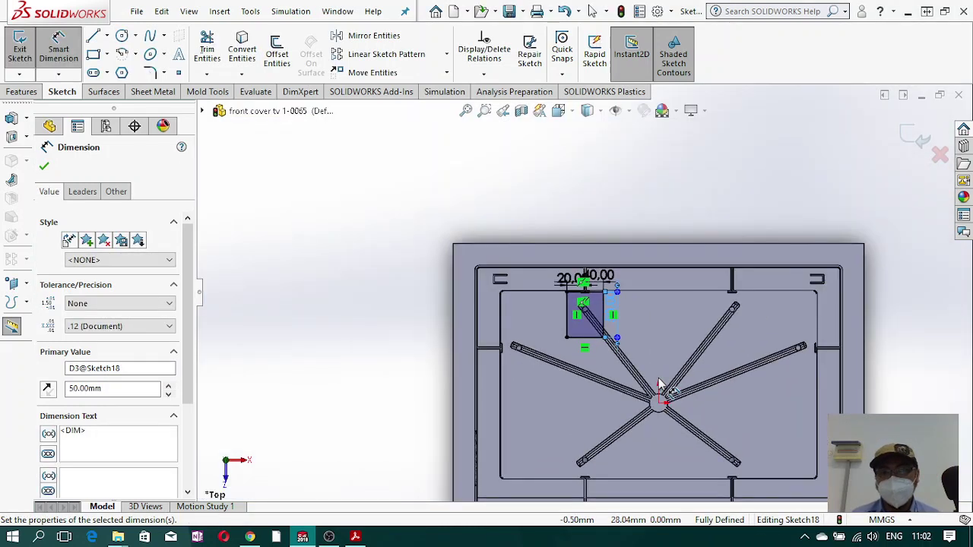
scroll(597, 335, "down", 2)
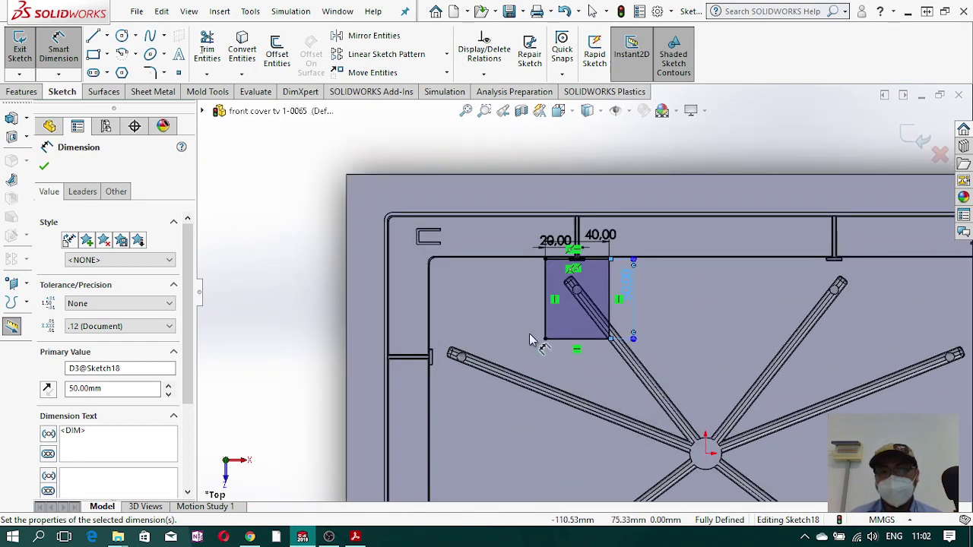
scroll(608, 320, "down", 3)
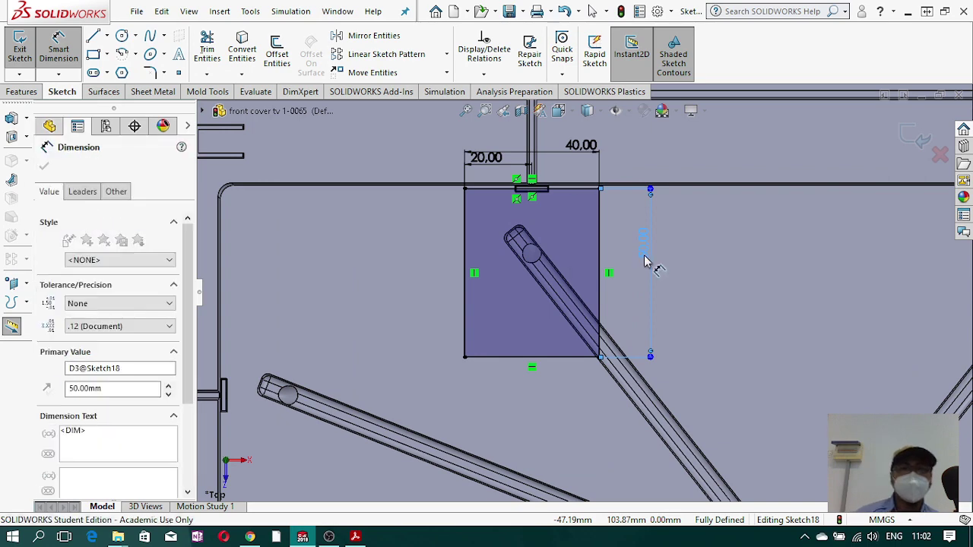
left_click(646, 257)
type("40")
key("Return")
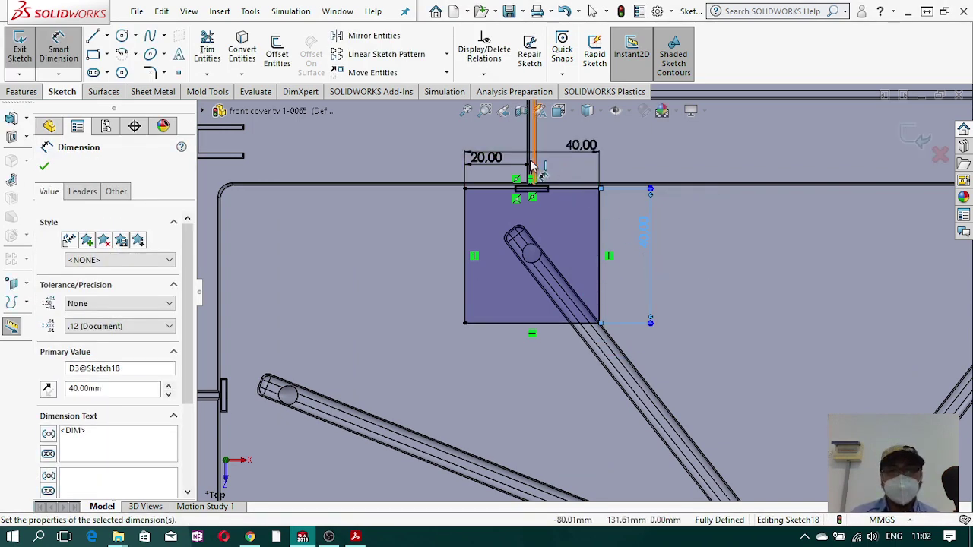
- Set the distance from the rectangle's left side to the pocket's midpoint to 15 mm
scroll(532, 166, "down", 5)
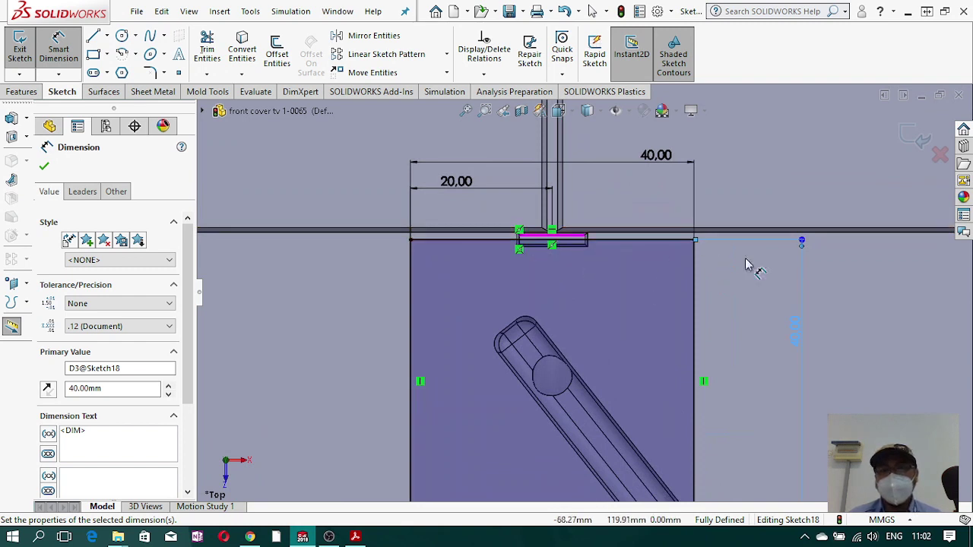
left_click(448, 181)
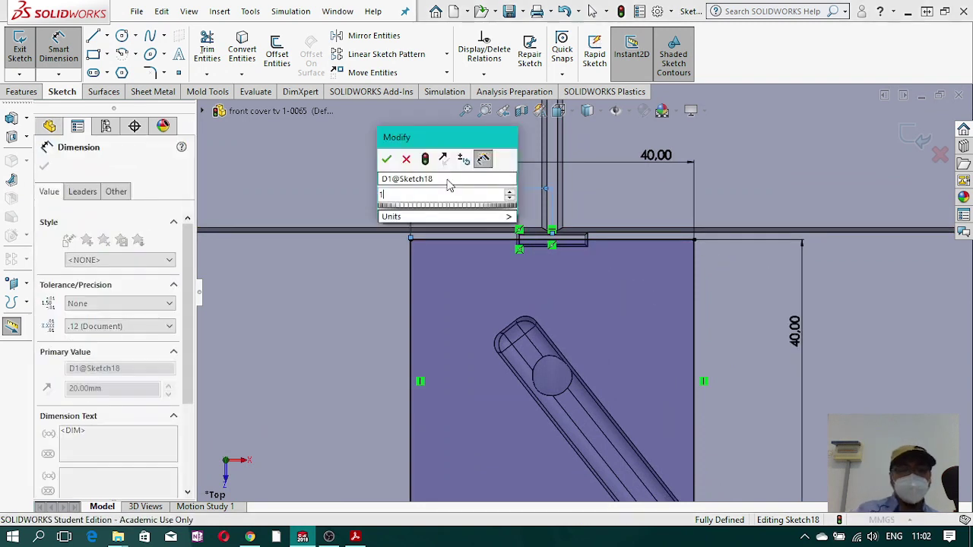
type("15")
key("Return")
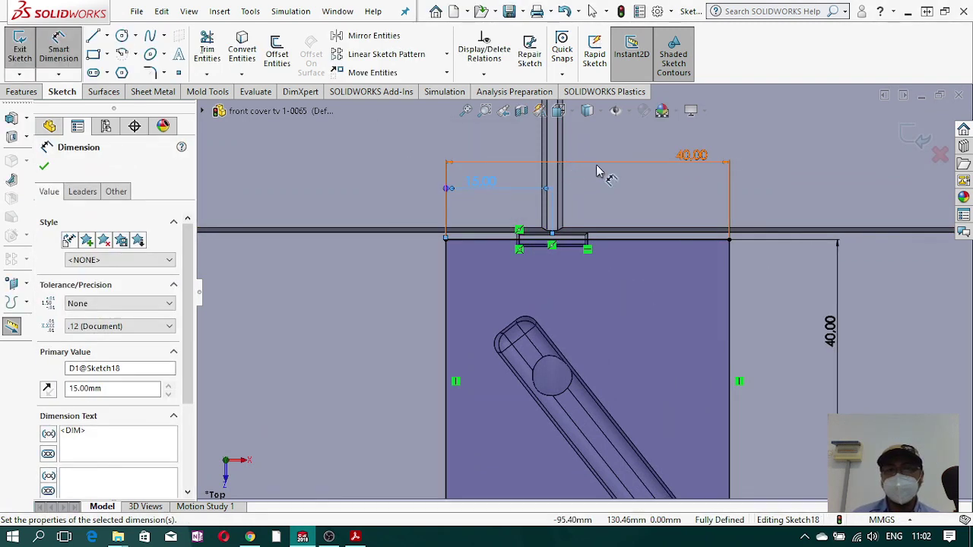
- Set the rectangle's width to 30 mm
left_click(698, 161)
type("3")
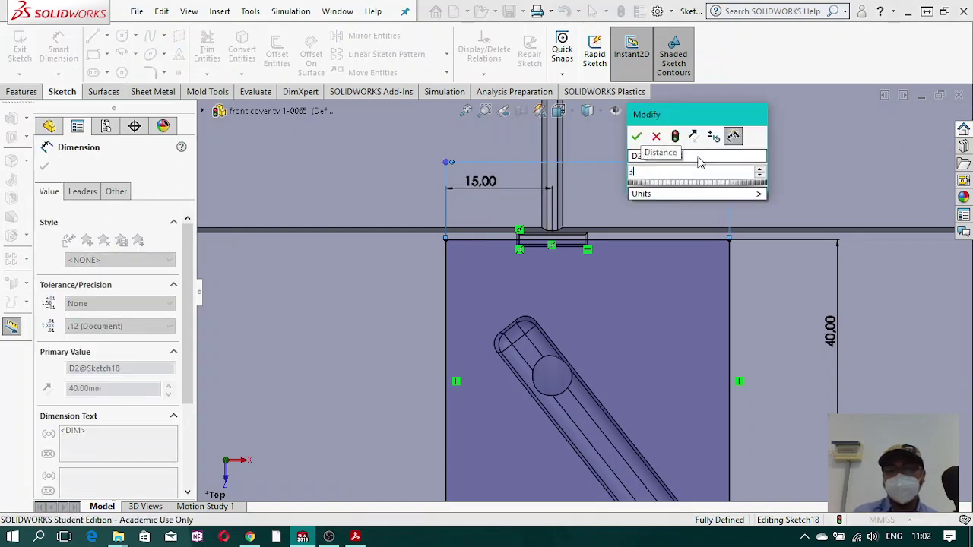
type("0")
key("Return")
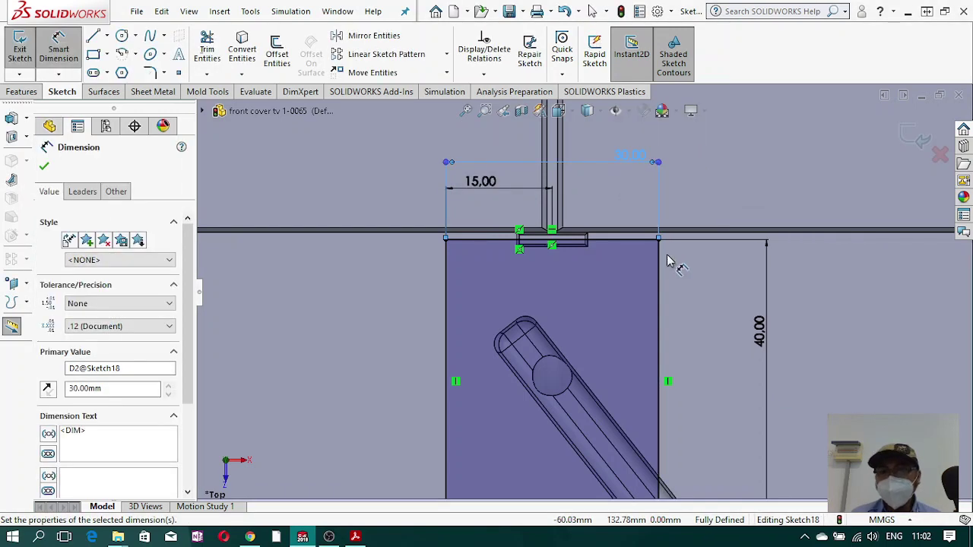
- Sketch a corner rectangle around the end of the upper-left rib, beside the small pocket on the left inner wall
scroll(632, 374, "up", 3)
scroll(631, 374, "up", 2)
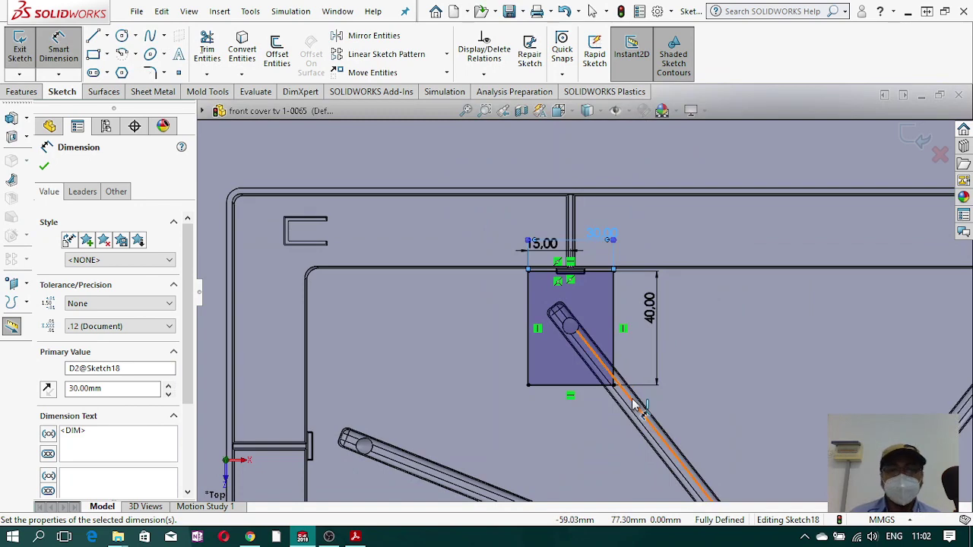
scroll(647, 403, "up", 3)
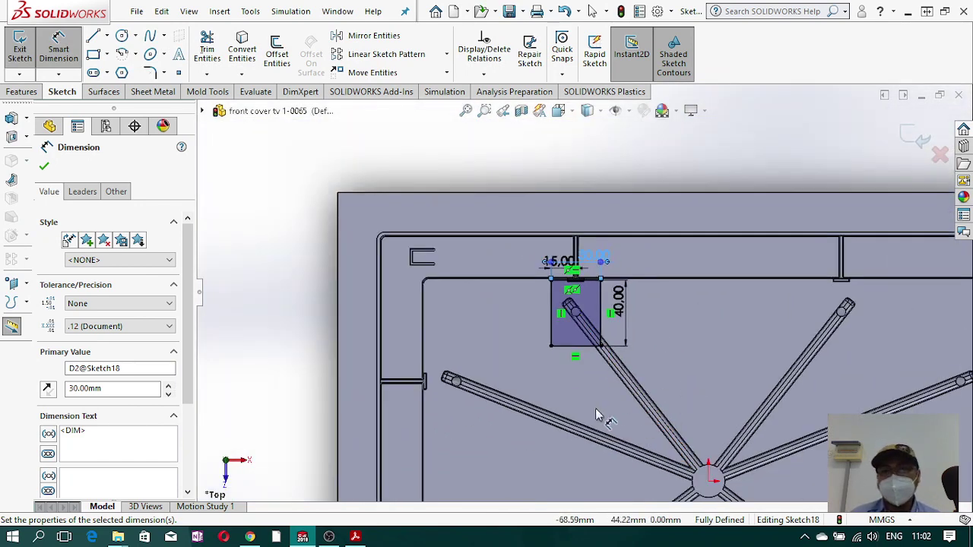
scroll(646, 372, "up", 3)
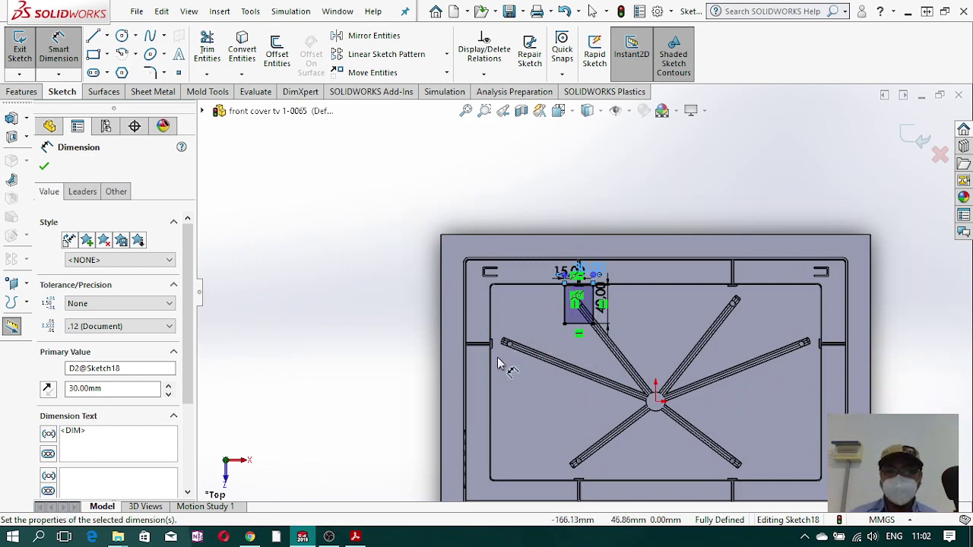
scroll(543, 382, "down", 3)
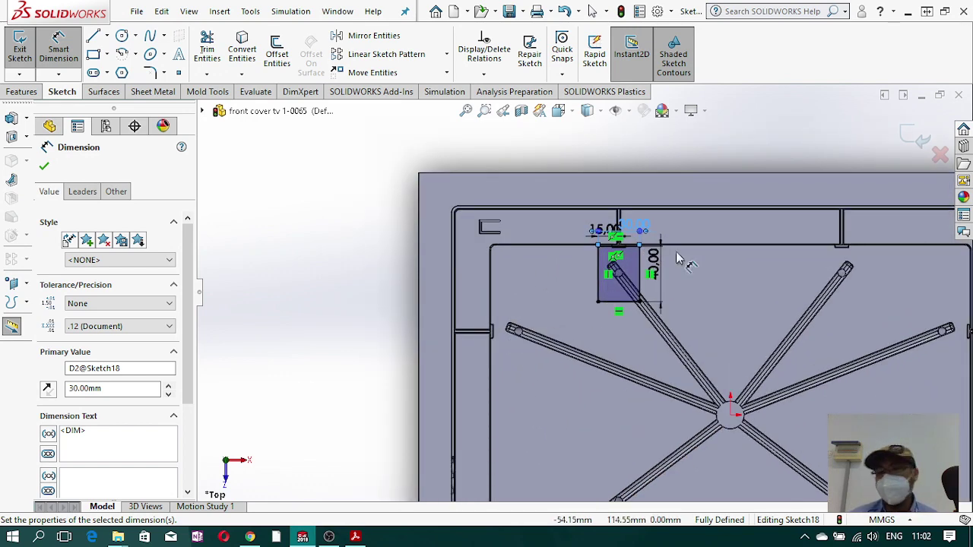
scroll(550, 344, "down", 2)
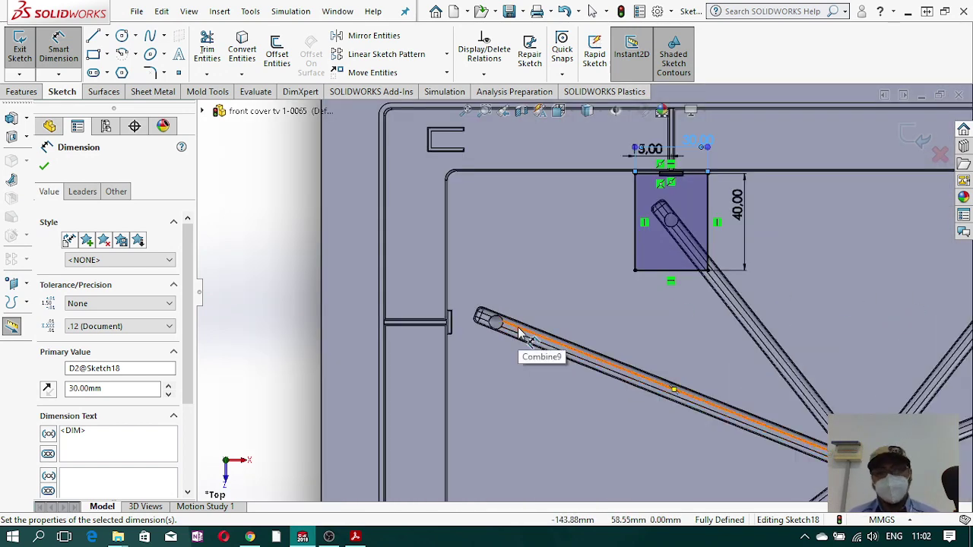
scroll(486, 333, "down", 2)
left_click(92, 55)
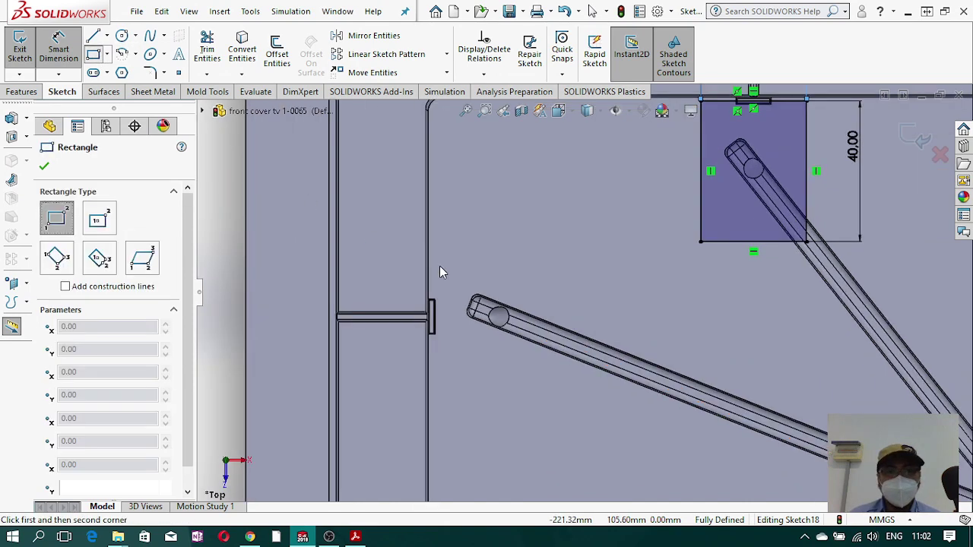
left_click(441, 267)
left_click(589, 364)
- Sketch another corner rectangle about 38 by 39 mm around the end of the lower-left rib
scroll(649, 409, "up", 5)
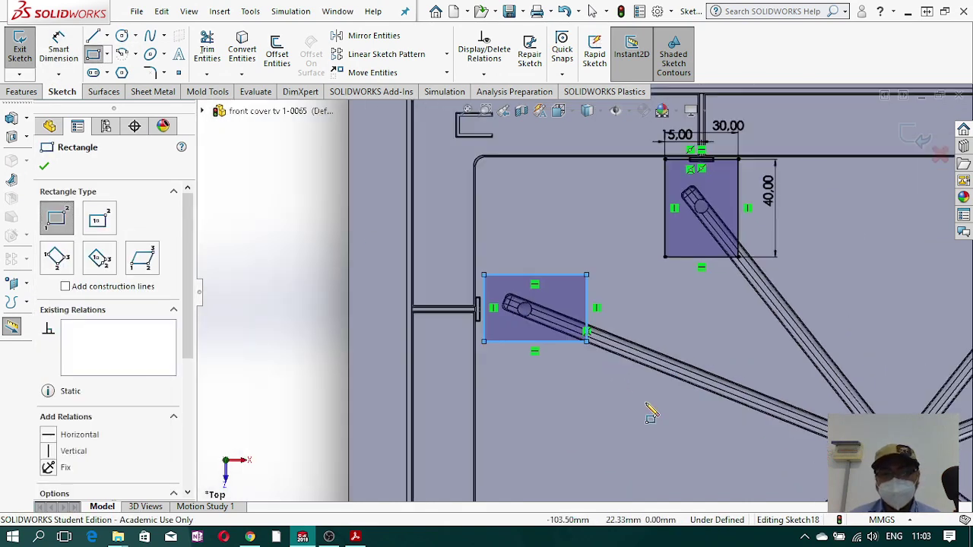
left_click(614, 419)
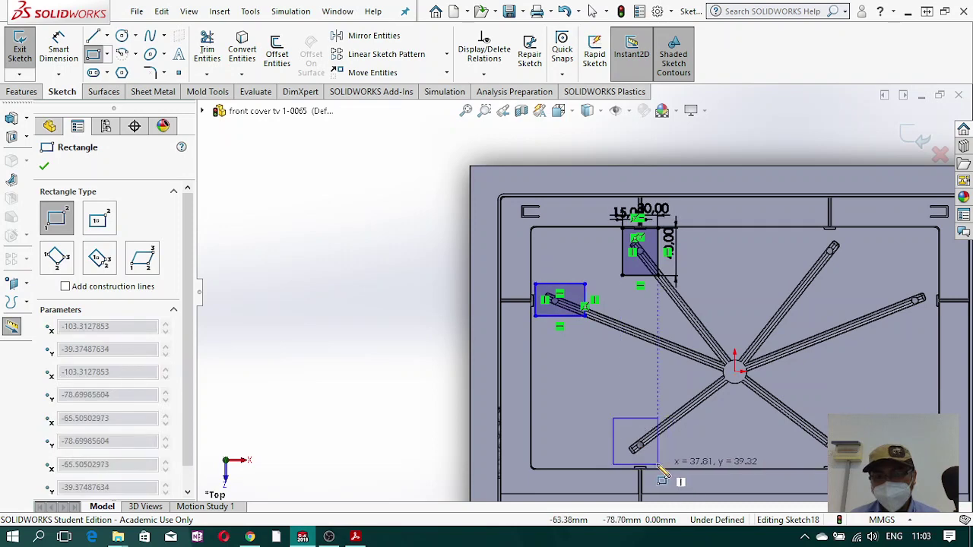
left_click(651, 457)
scroll(576, 340, "down", 2)
scroll(528, 330, "down", 5)
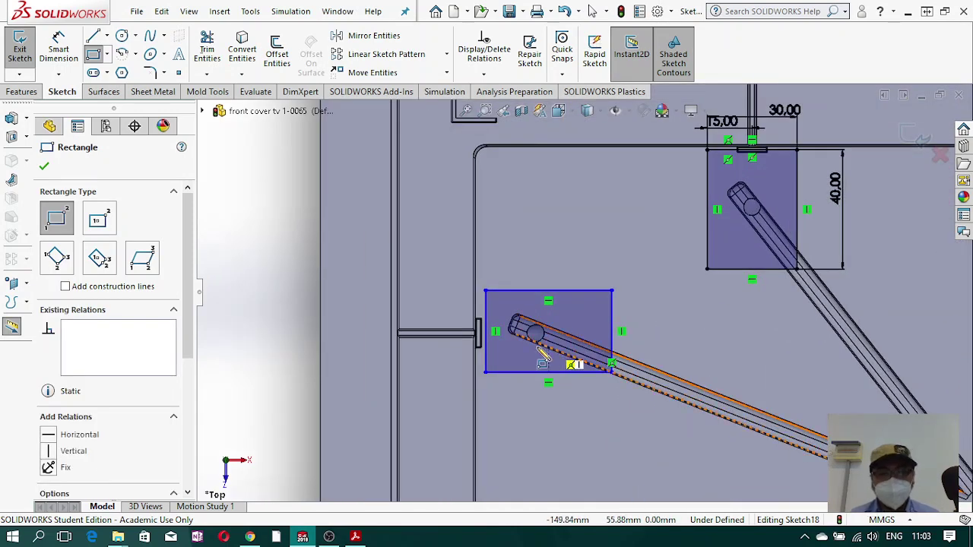
key("Escape")
- Make the left side of the upper-left rib's rectangle coincident with the midpoint of the left pocket's upper inner edge
scroll(447, 301, "down", 5)
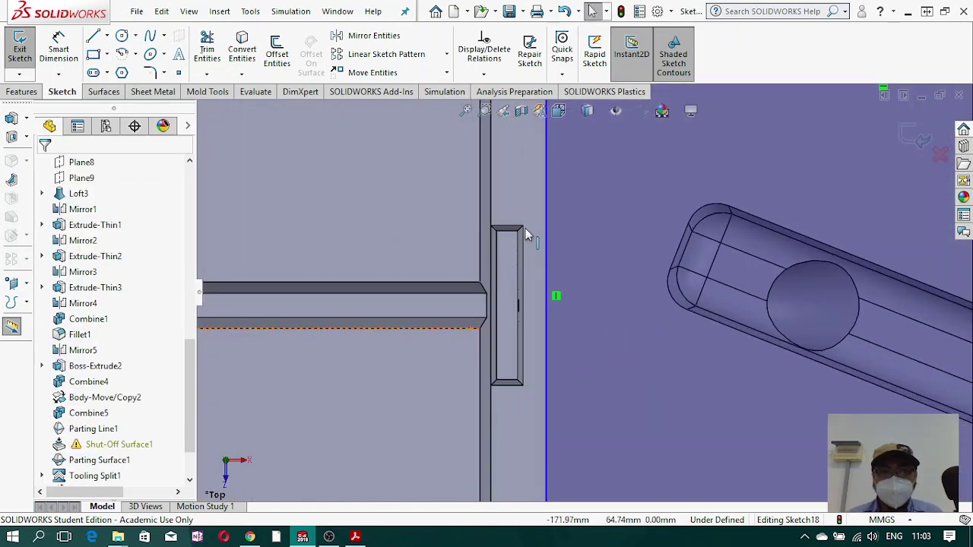
left_click(522, 225)
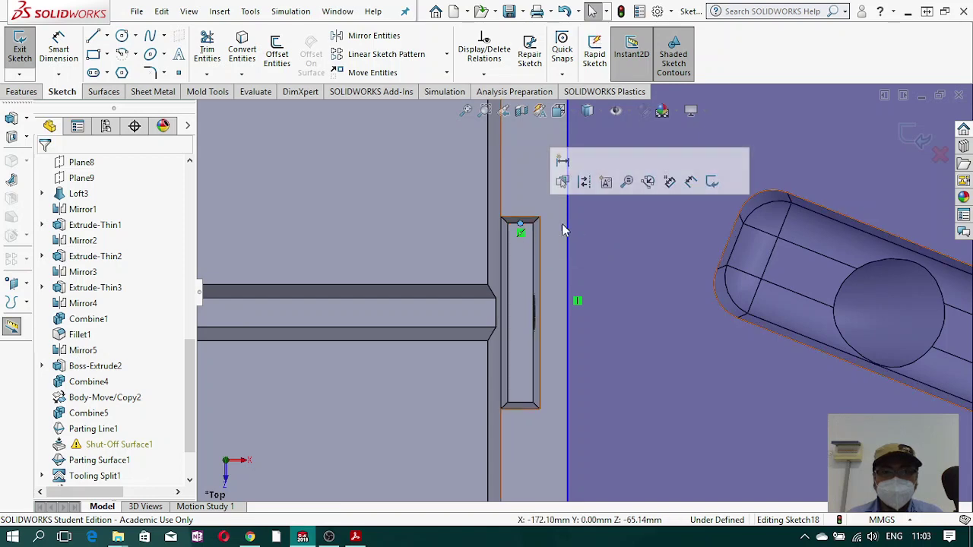
left_click(567, 228, "ctrl")
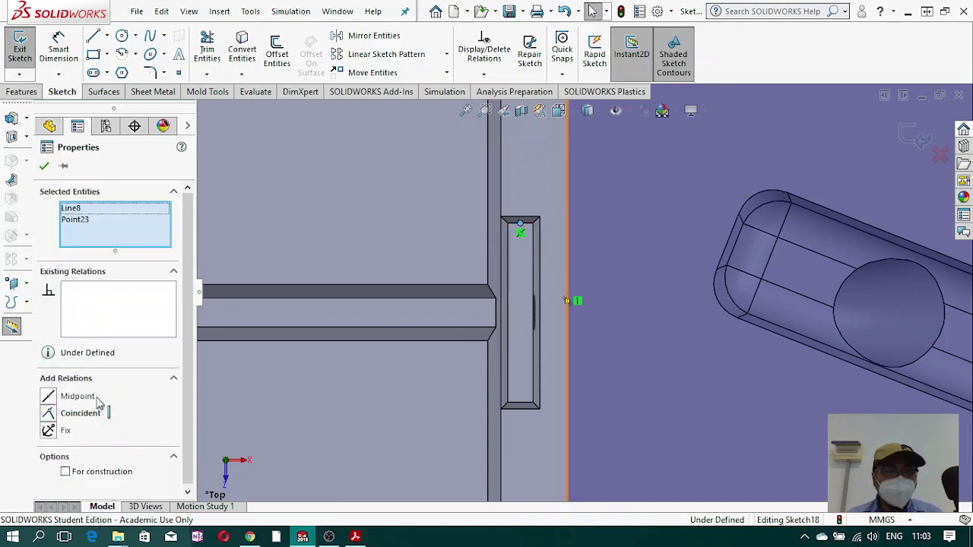
left_click(51, 414)
- Dimension the distance from the left pocket's inner edge midpoint to the rectangle's upper side as 15 mm
scroll(532, 325, "up", 3)
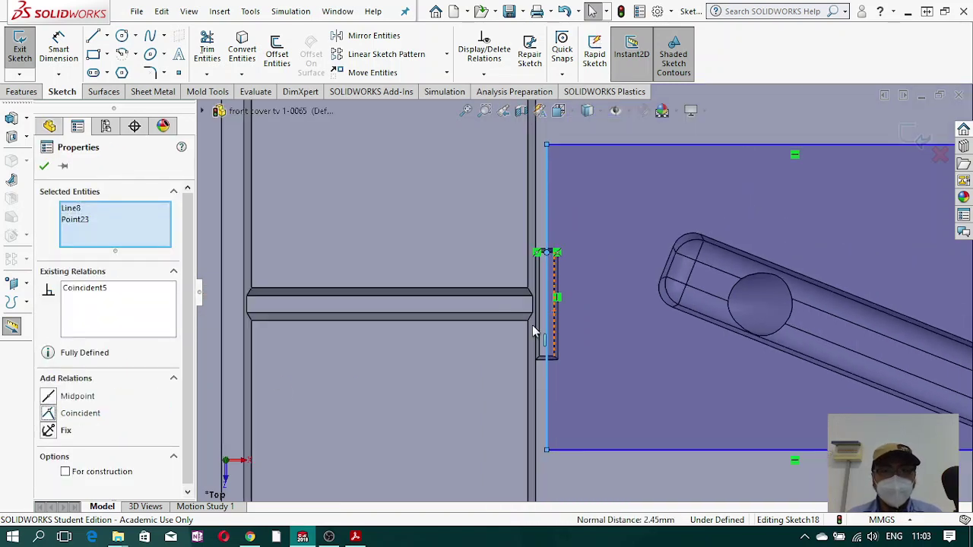
left_click(59, 50)
scroll(560, 301, "down", 5)
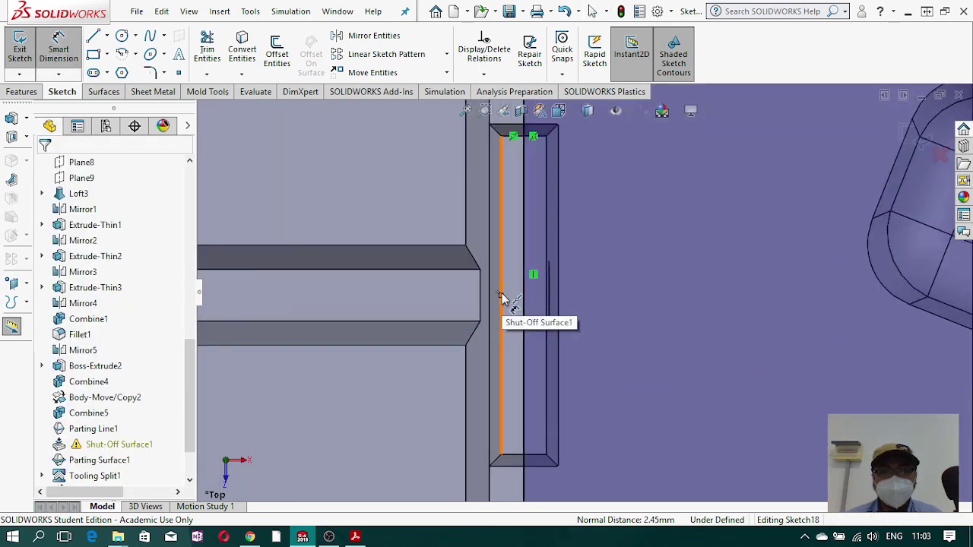
scroll(505, 293, "up", 3)
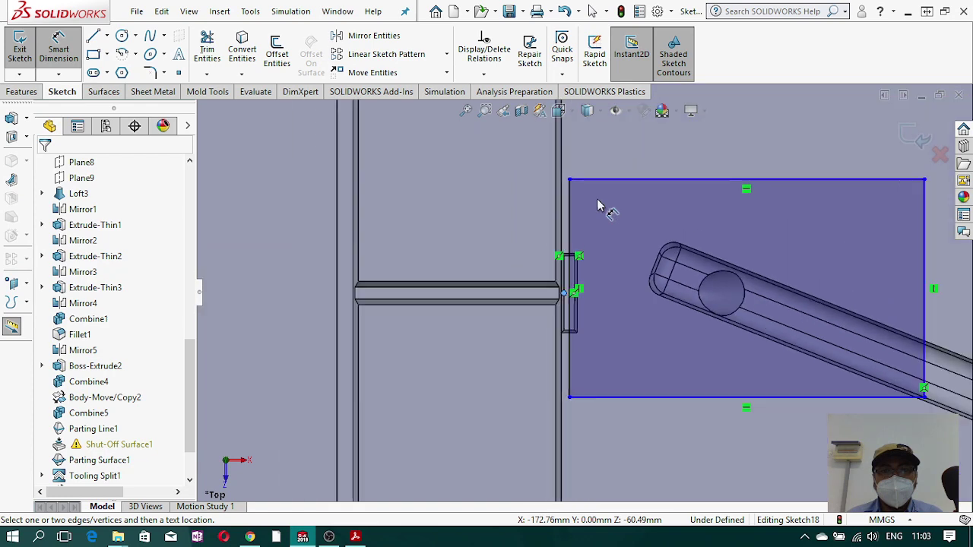
left_click(610, 180)
left_click(508, 226)
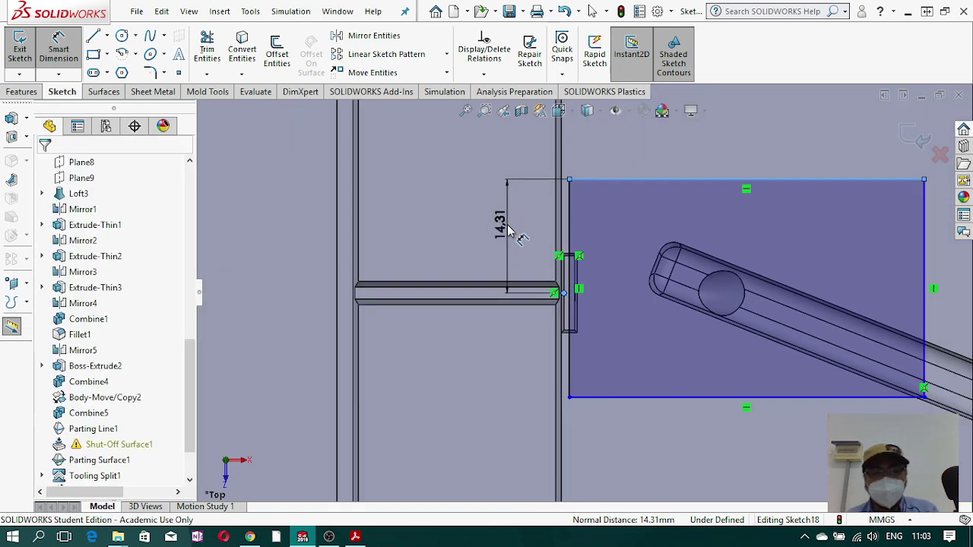
type("15")
key("Return")
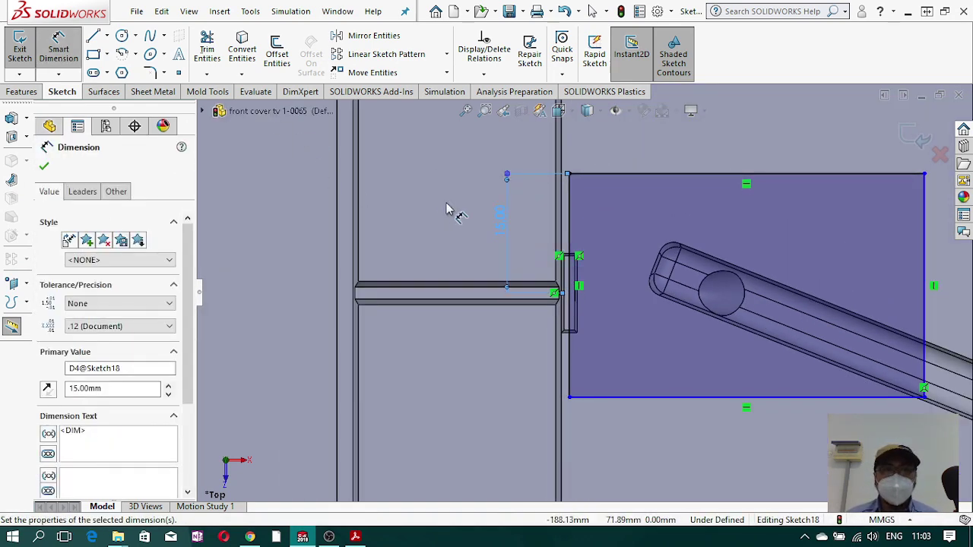
- Dimension the rectangle's left side to a height of 30 mm
left_click(570, 202)
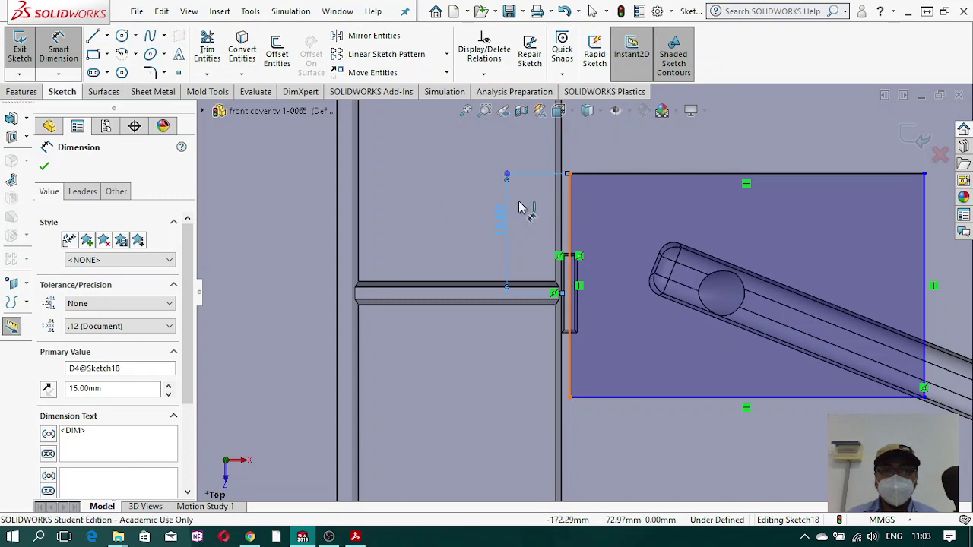
left_click(470, 213)
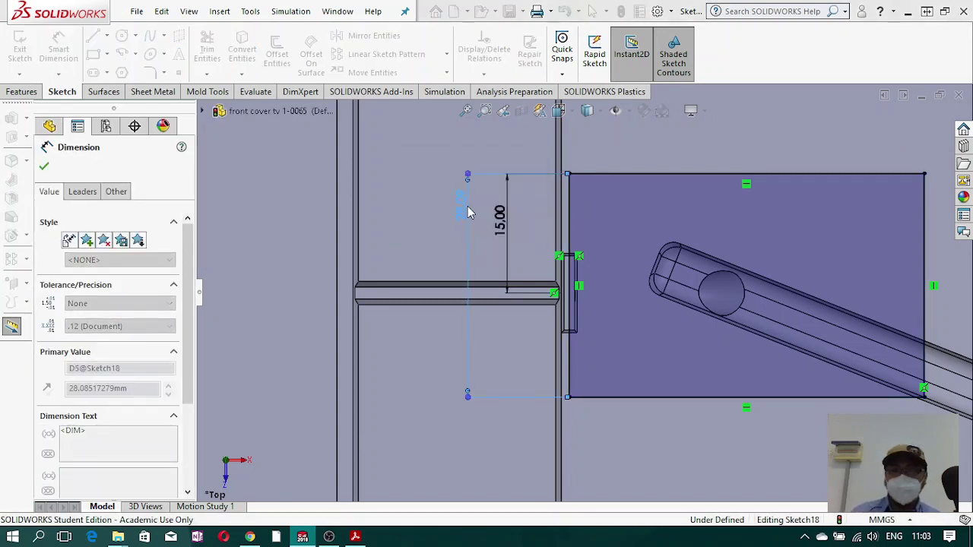
type("30")
key("Return")
- Delete the coincident relation tying the rectangle's lower-right corner to the rib's lower edge
scroll(760, 277, "up", 4)
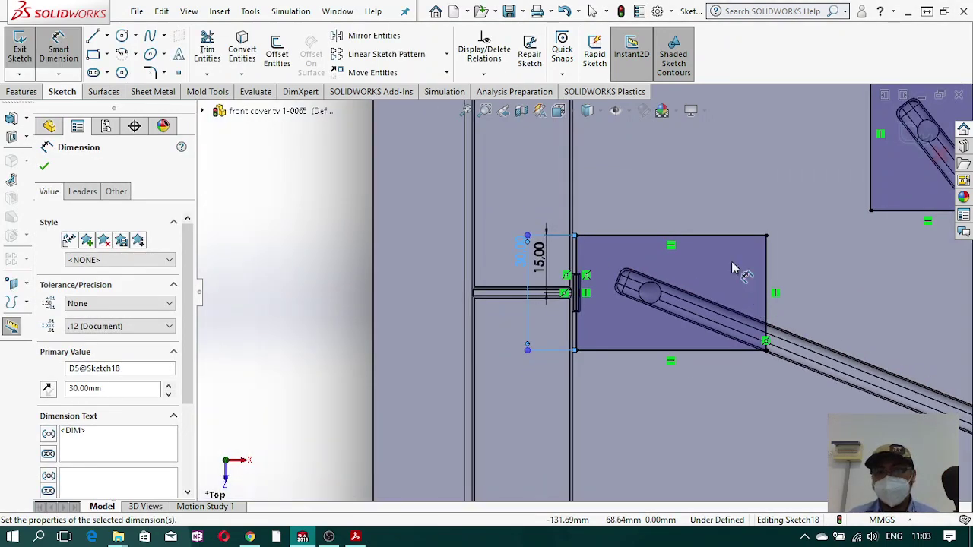
scroll(734, 267, "down", 1)
key("Escape")
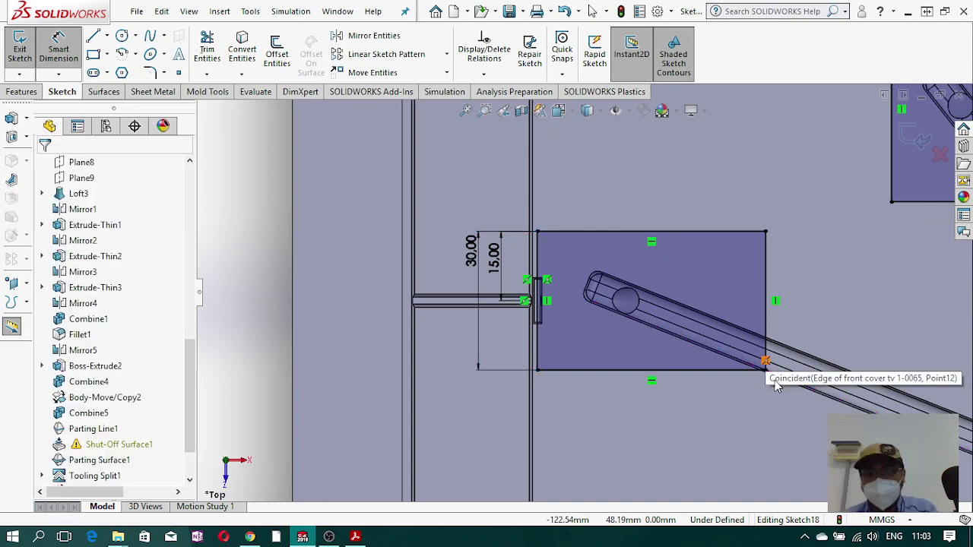
left_click(767, 363)
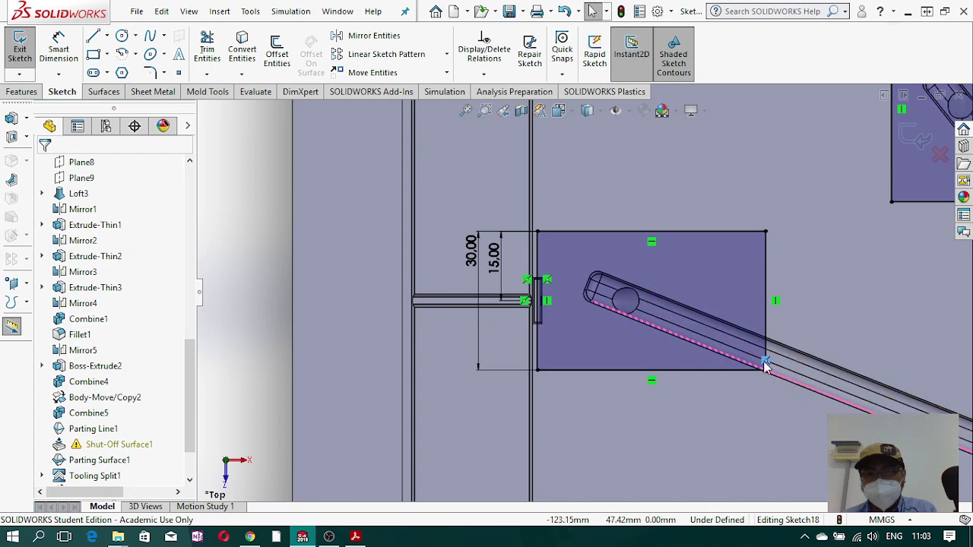
key("Escape")
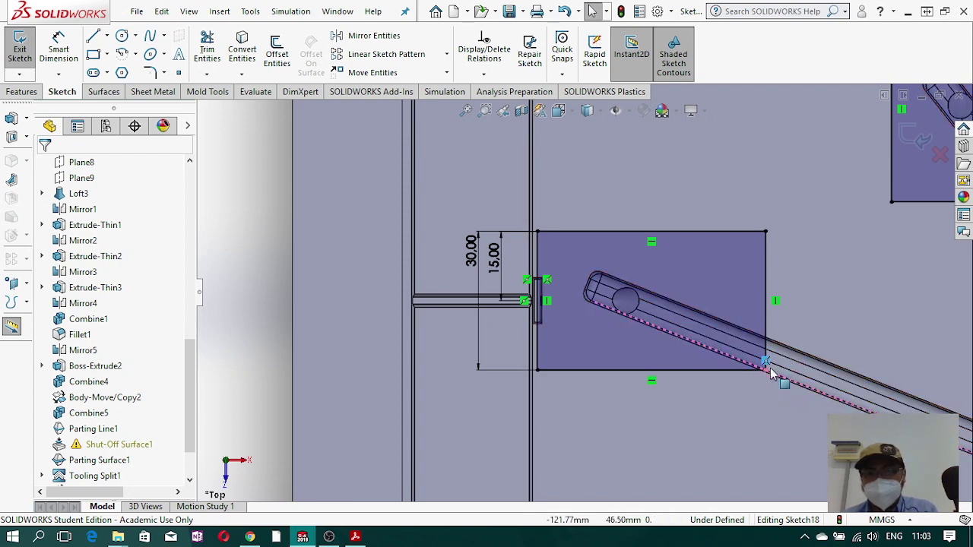
scroll(772, 376, "down", 5)
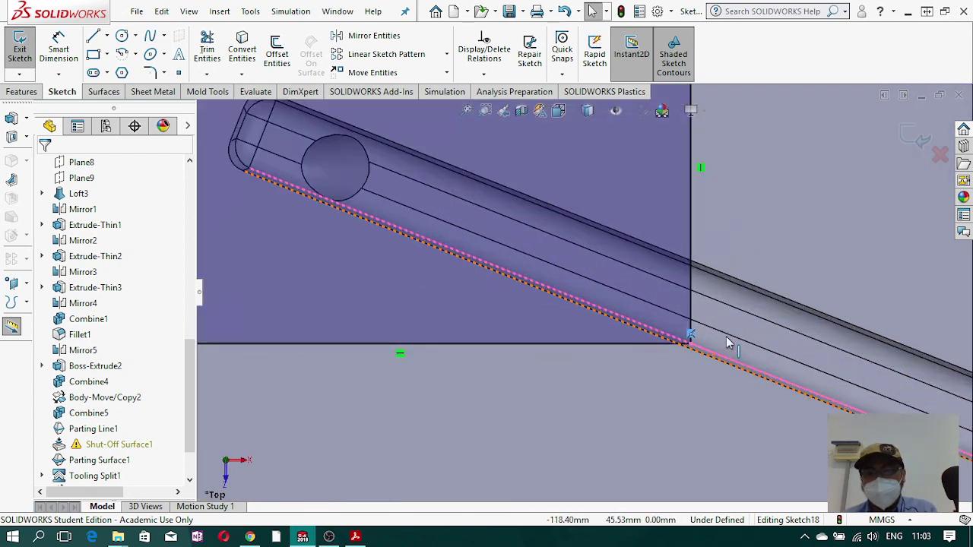
left_click(675, 335)
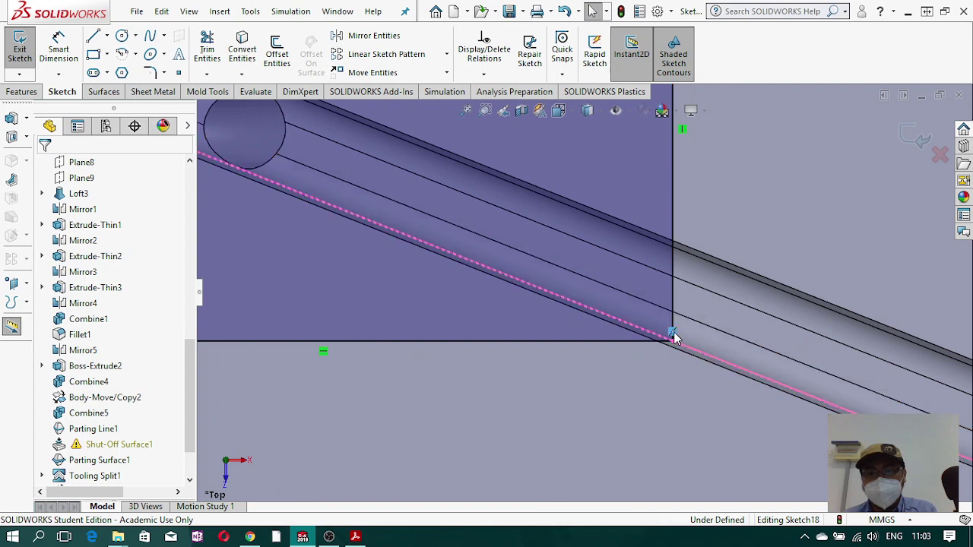
key("Delete")
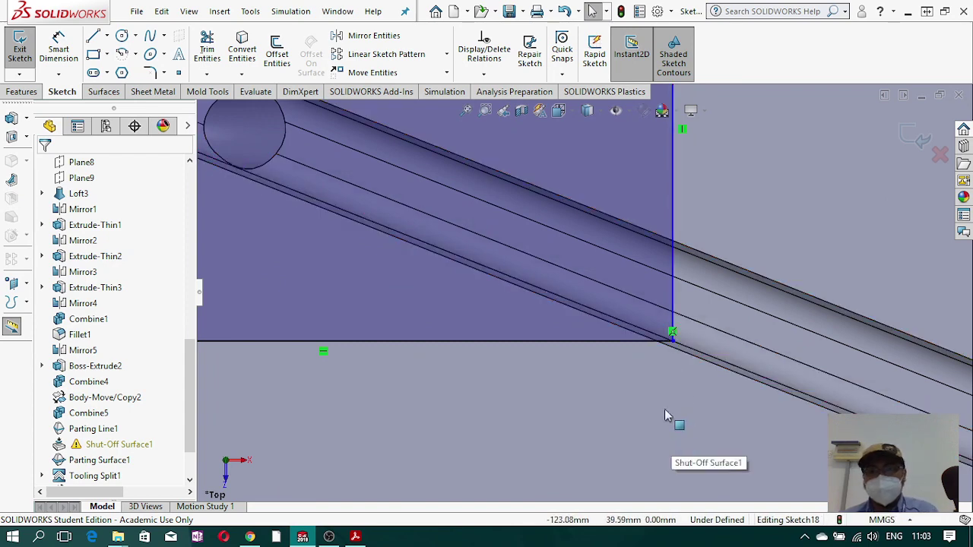
- Stretch the rectangle's free lower-right corner outward along the rib until its lower side is about 53 mm long
scroll(682, 380, "up", 3)
left_click(645, 323)
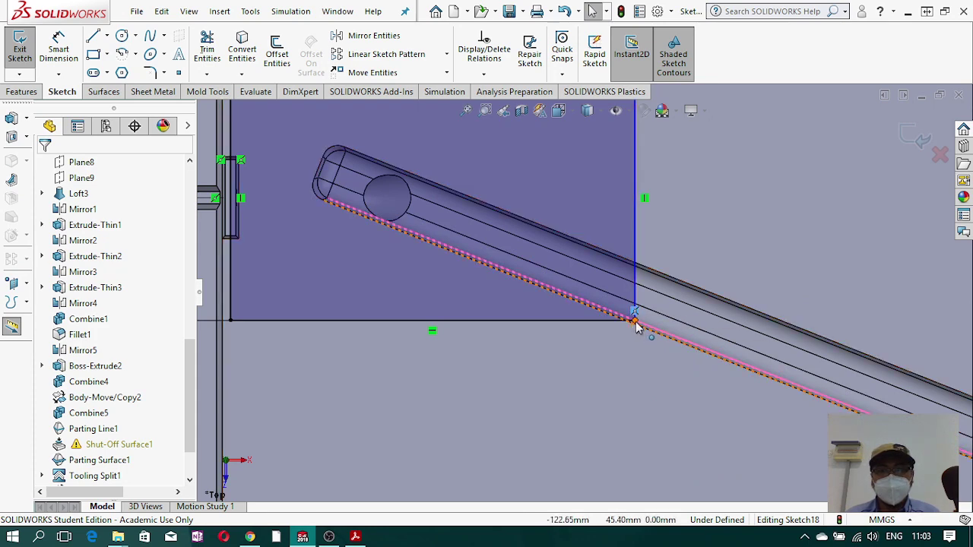
left_click(635, 322)
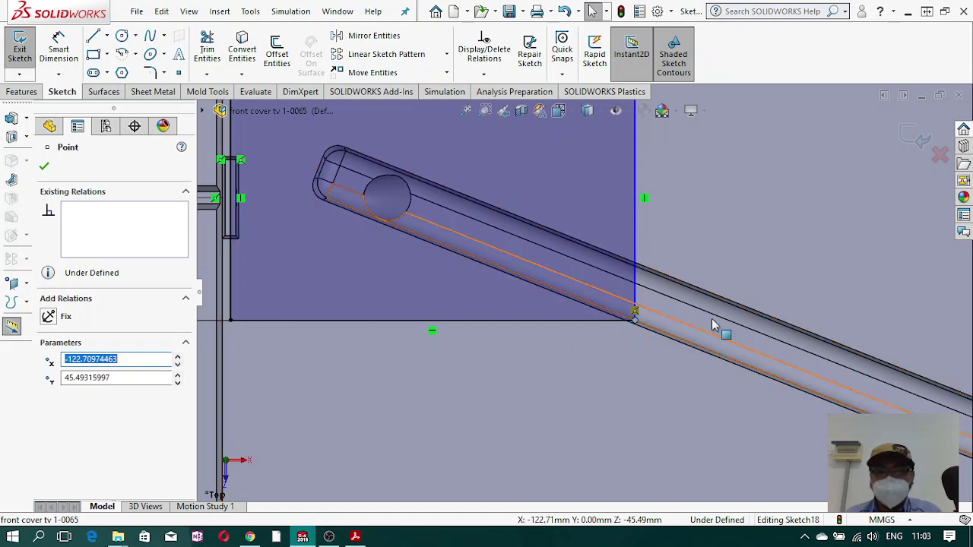
scroll(630, 314, "down", 3)
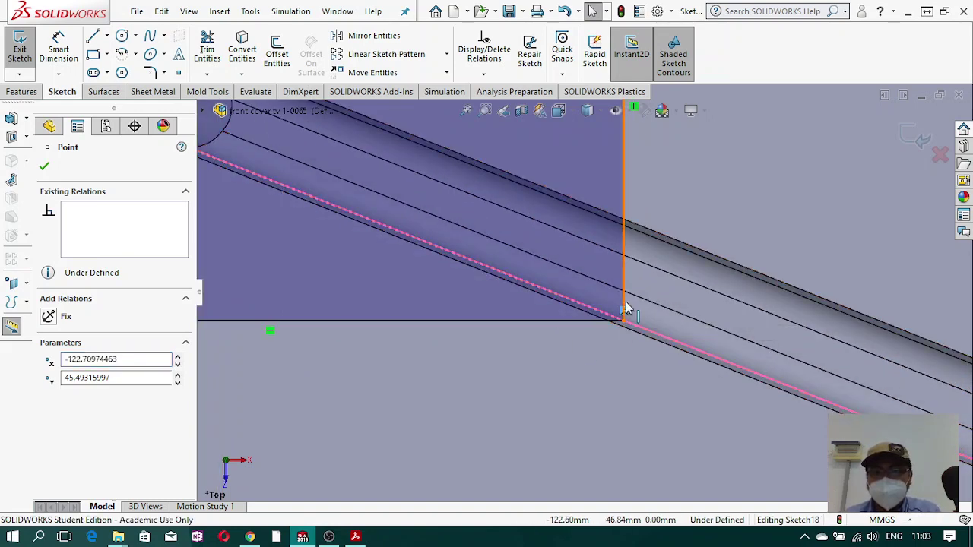
left_click(625, 309)
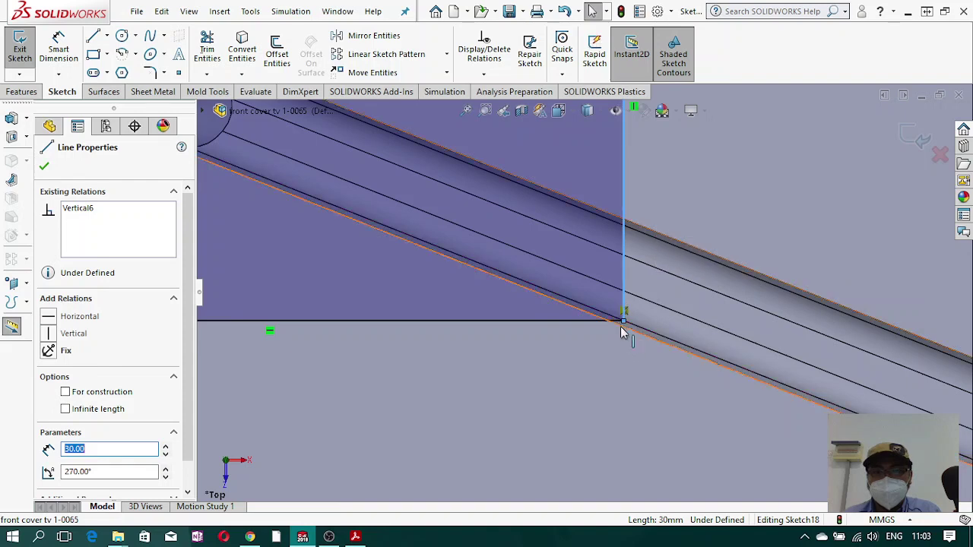
key("Escape")
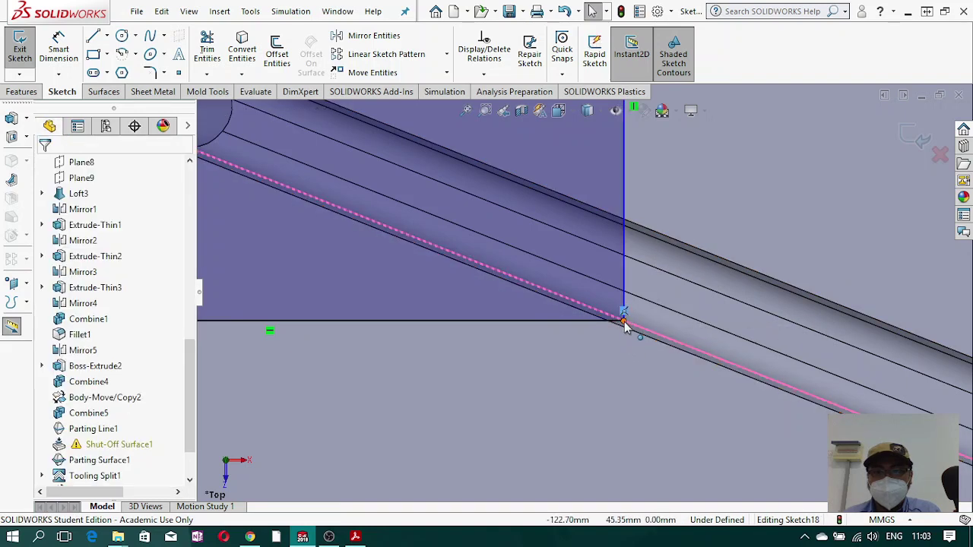
left_click_drag(623, 321, 677, 350)
left_click(624, 312)
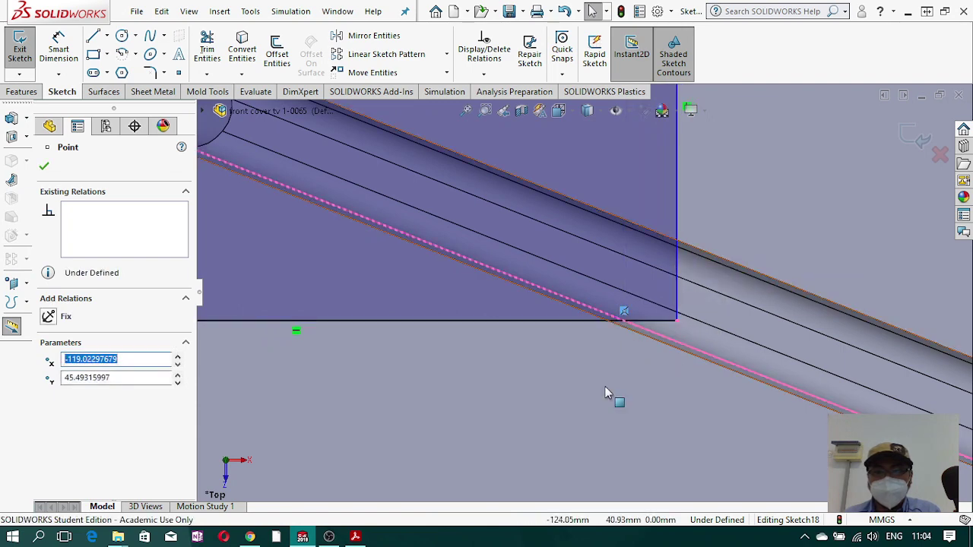
left_click(603, 321)
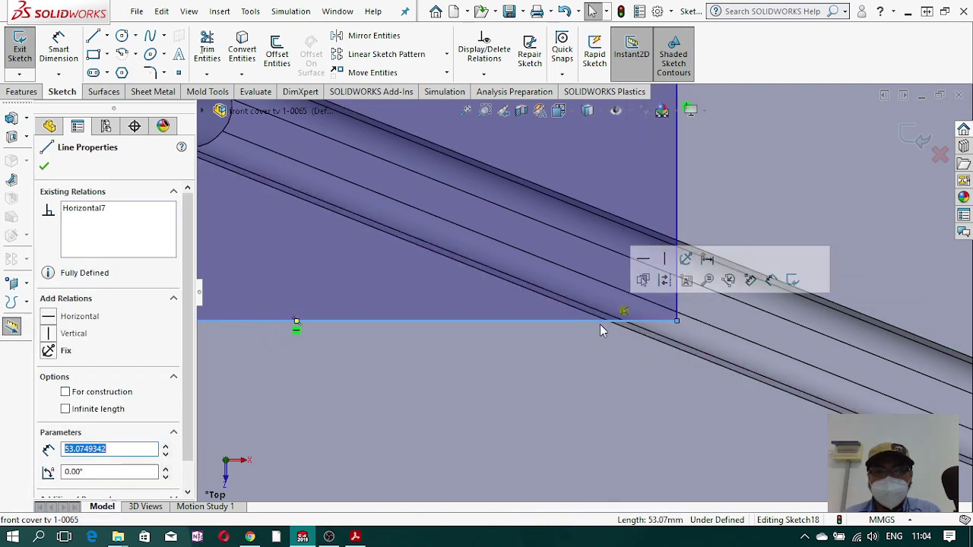
- Examine the horizontal relation on the left rectangle's lower side and the coincident relation on the rib's lower edge
left_click(96, 213)
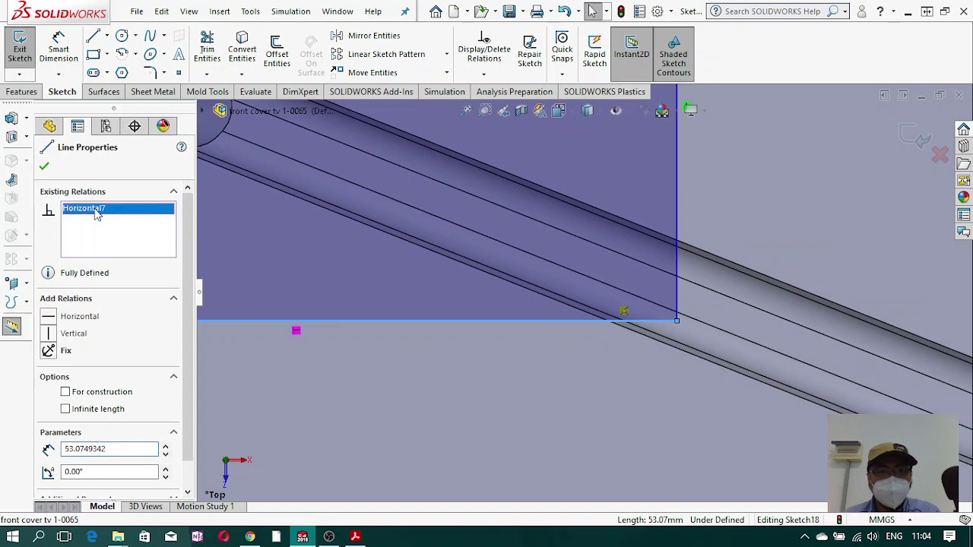
scroll(625, 335, "up", 4)
key("Escape")
scroll(625, 339, "up", 4)
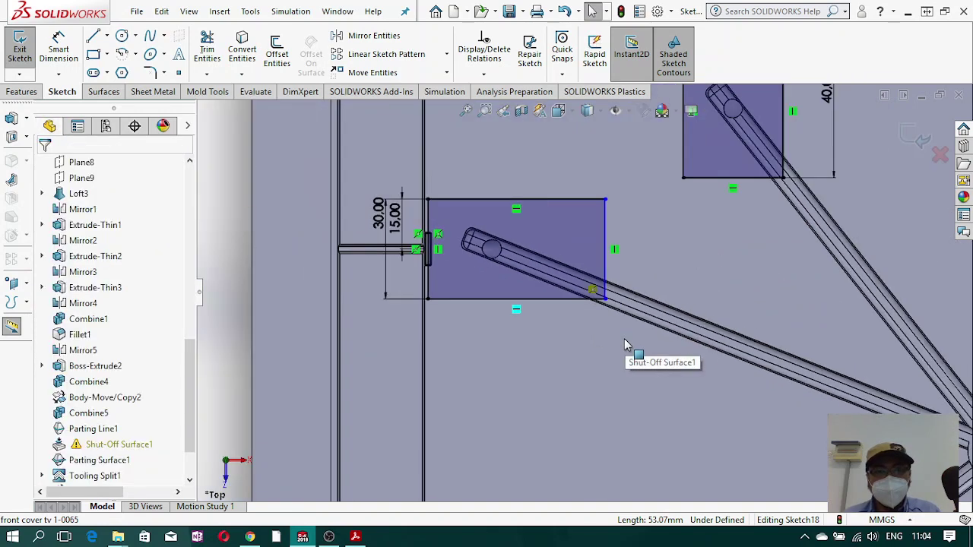
left_click(594, 302)
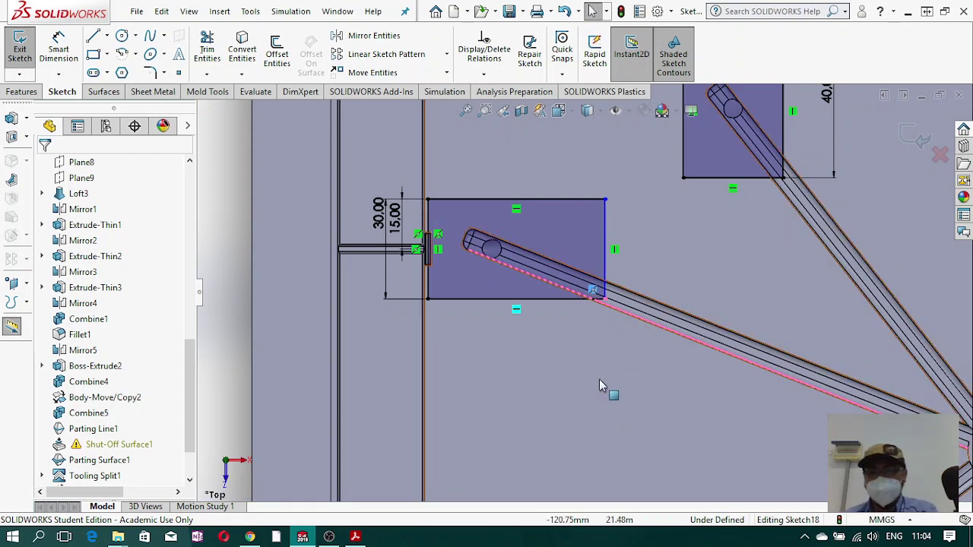
scroll(600, 298, "up", 3)
scroll(602, 297, "down", 3)
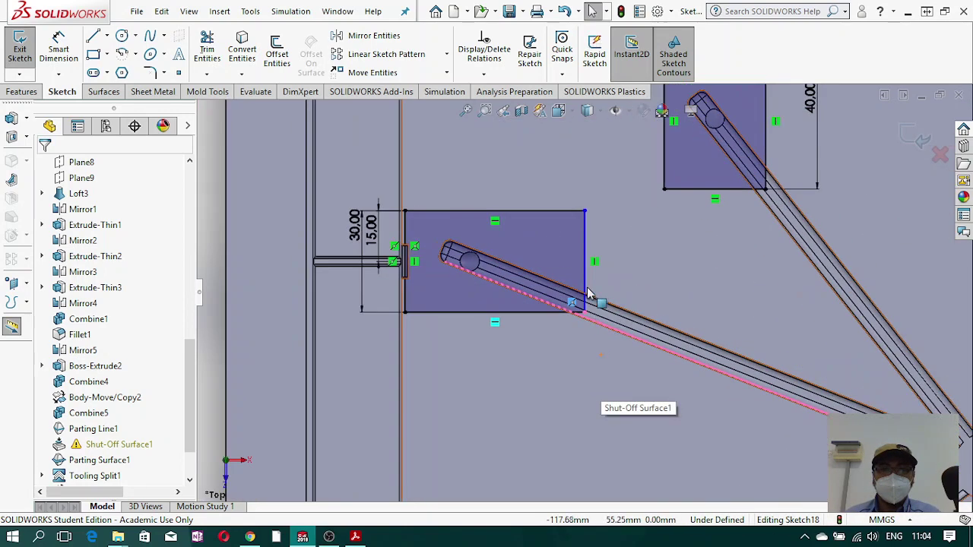
- Move the left rectangle's right side inward along the rib until the rectangle is about 38 mm wide
left_click(585, 260)
left_click_drag(520, 266, 533, 270)
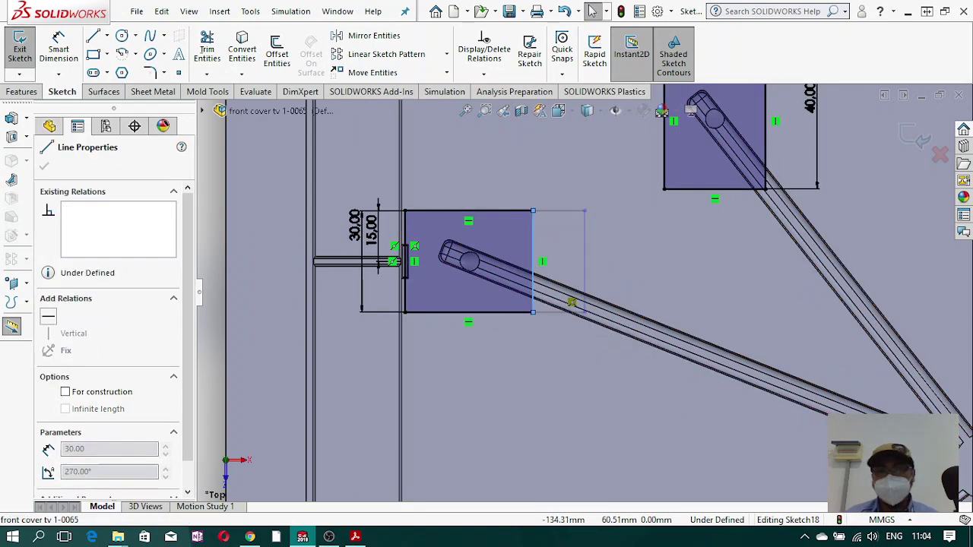
left_click(571, 303)
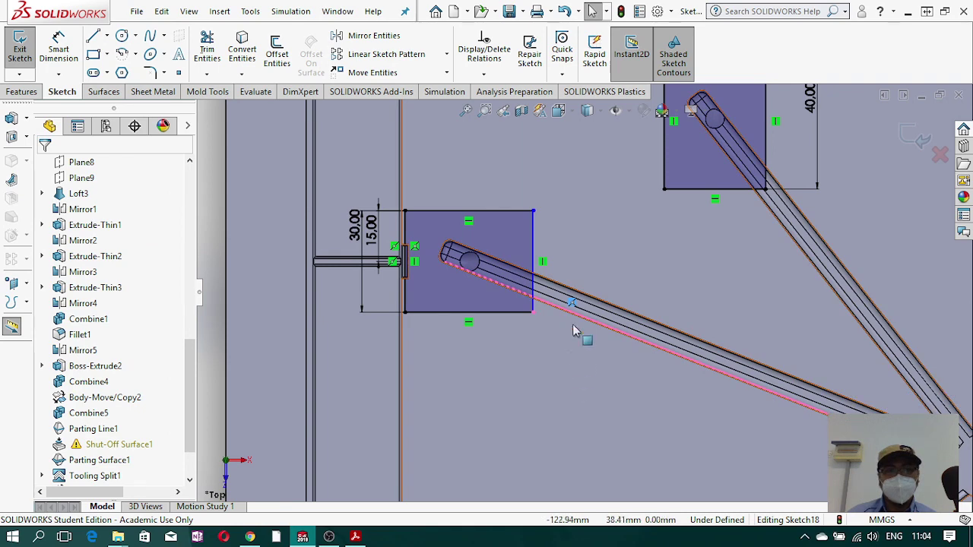
scroll(580, 328, "up", 1)
scroll(526, 266, "down", 2)
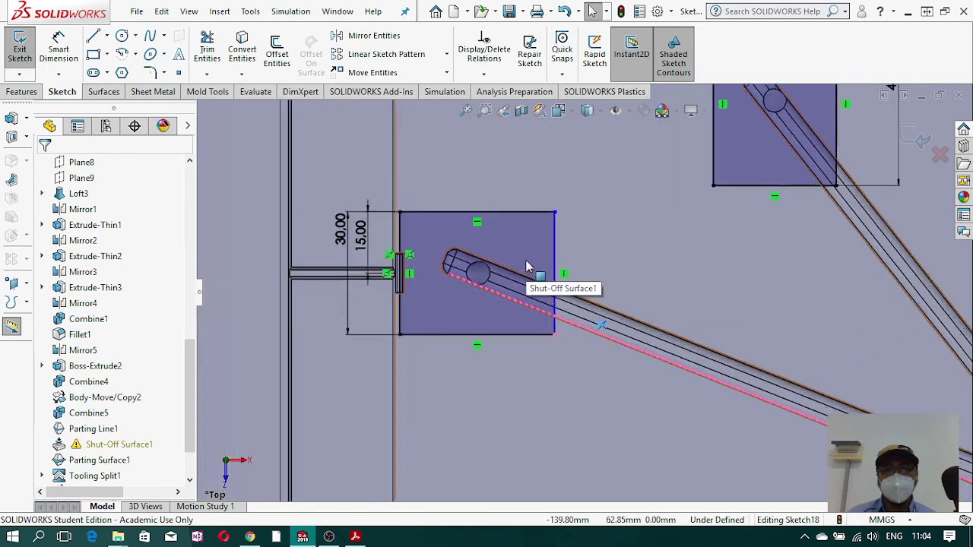
scroll(527, 266, "down", 1)
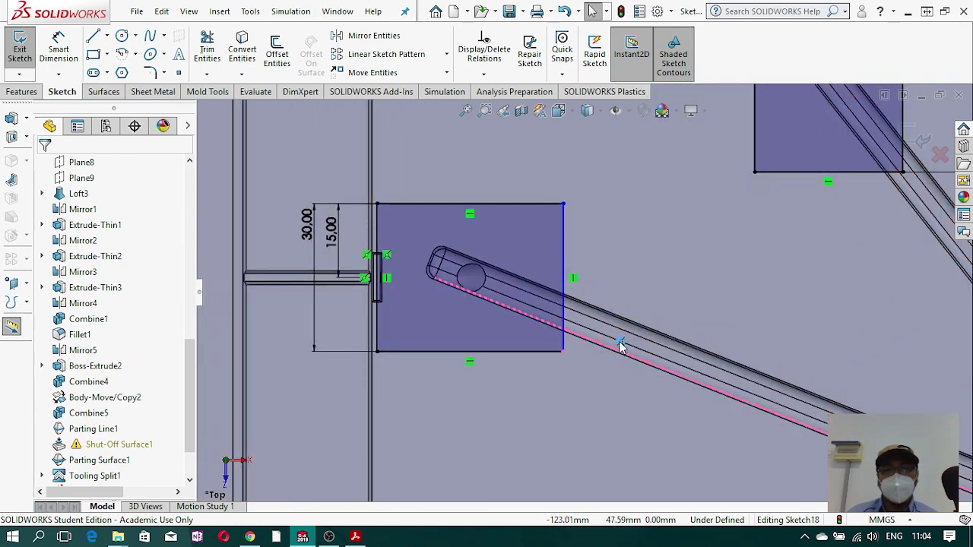
- Dimension the left rectangle's upper side to a width of 40 mm
left_click(58, 47)
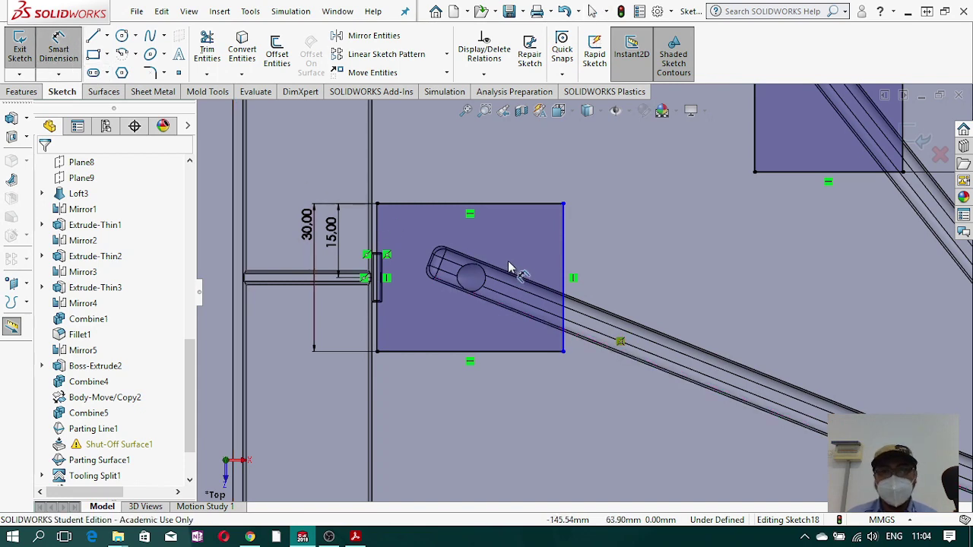
left_click(499, 187)
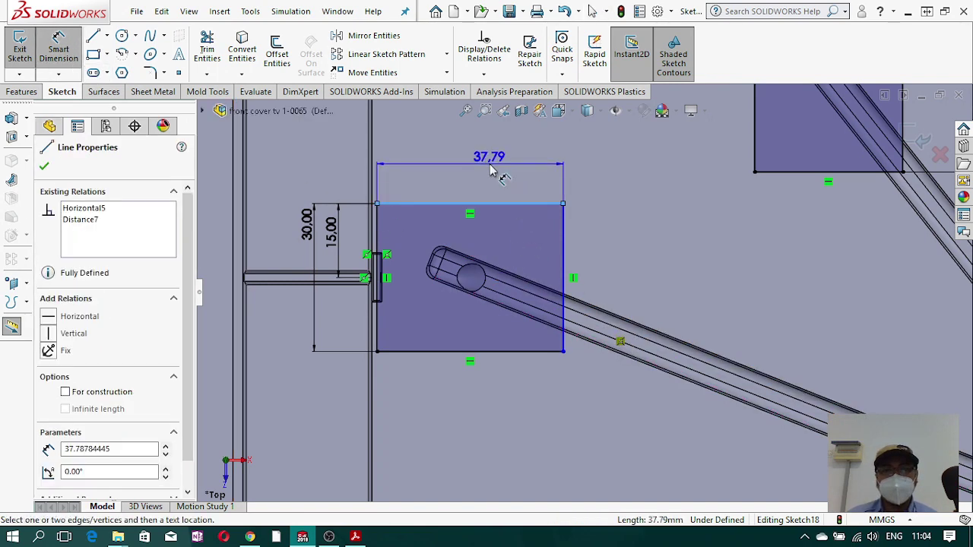
left_click(498, 169)
type("40")
key("Return")
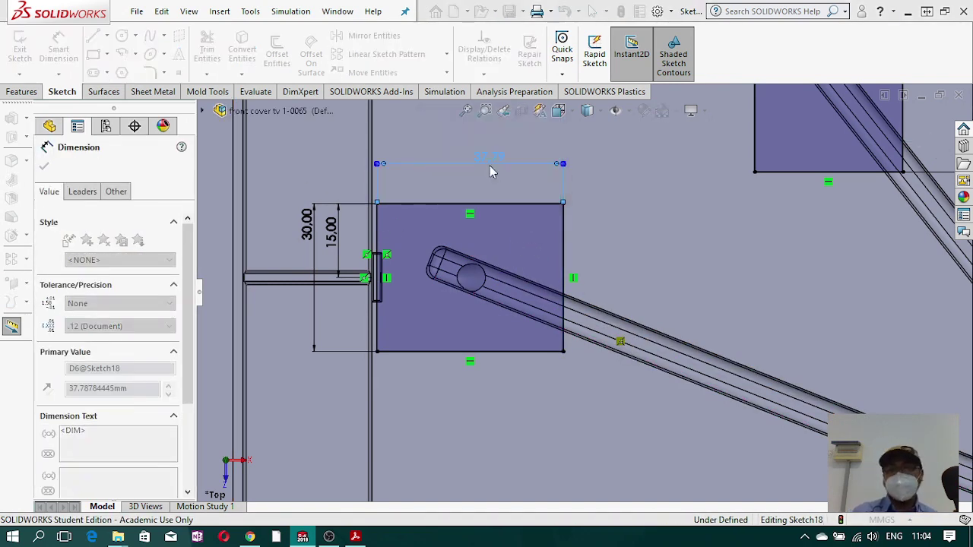
scroll(643, 354, "up", 1)
scroll(642, 354, "up", 5)
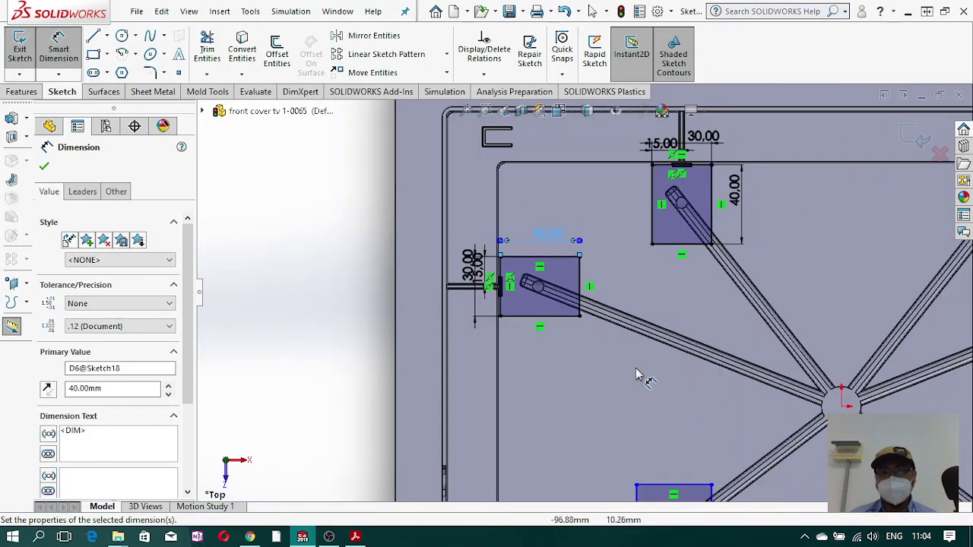
scroll(630, 352, "down", 8)
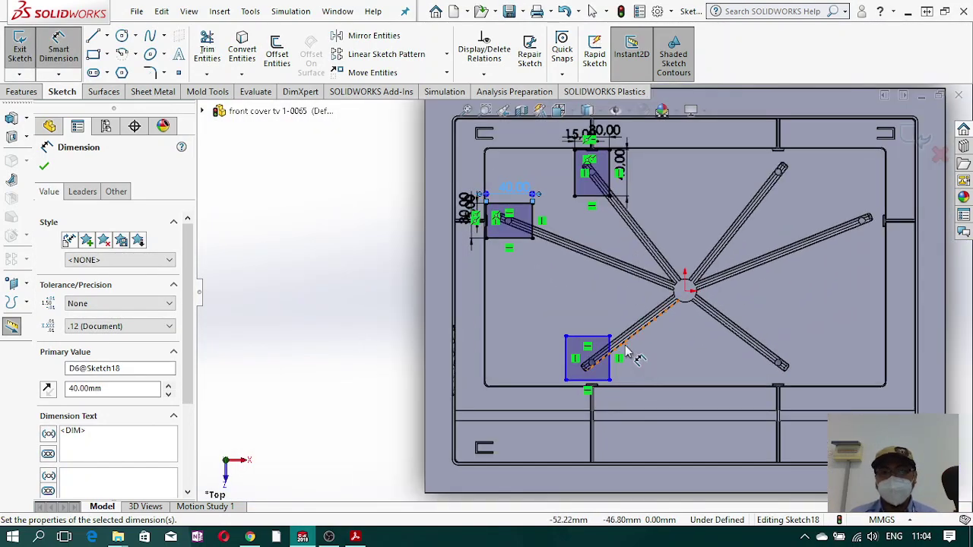
key("Escape")
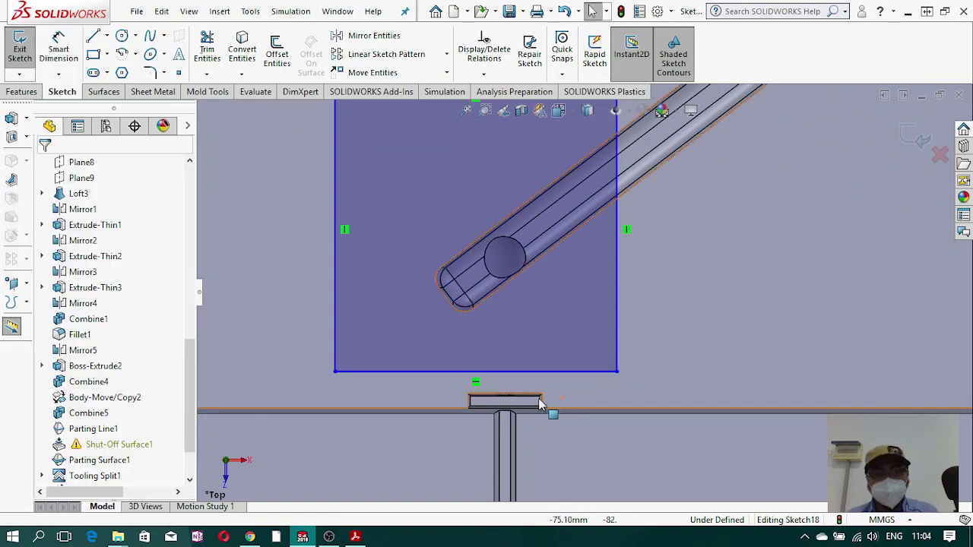
- Make the bottom rectangle's lower side coincident with the midpoint of the small pocket's short left inner edge
scroll(401, 355, "down", 6)
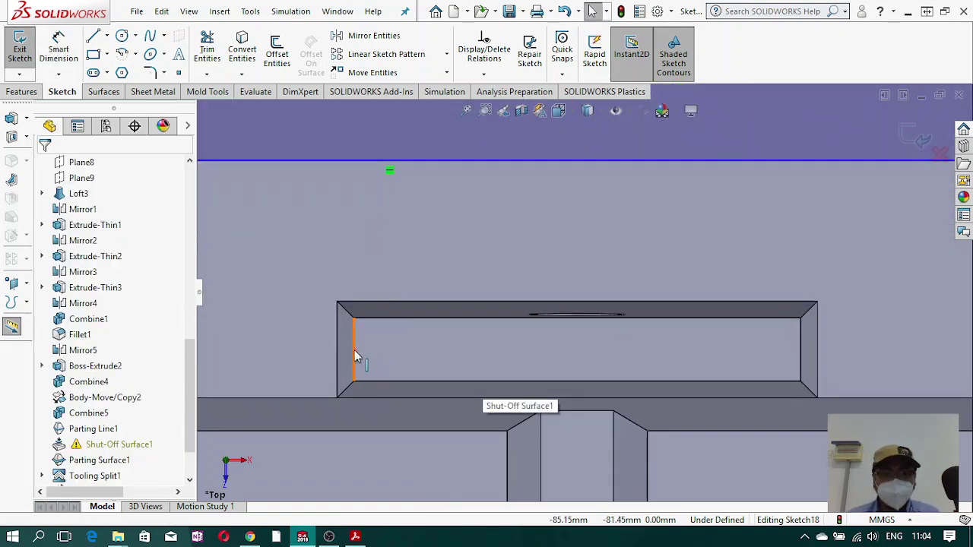
left_click(353, 350)
scroll(449, 294, "up", 2)
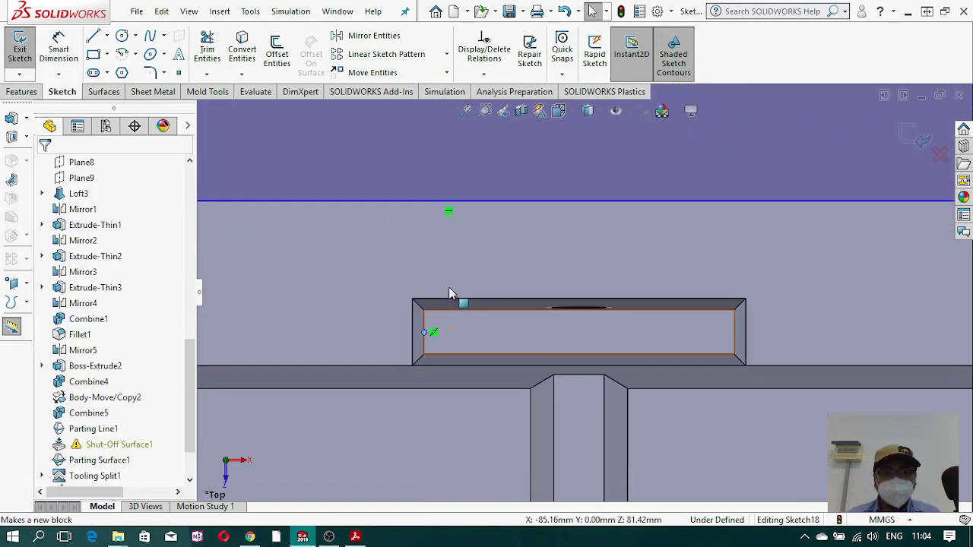
left_click(477, 203)
left_click(449, 201, "ctrl")
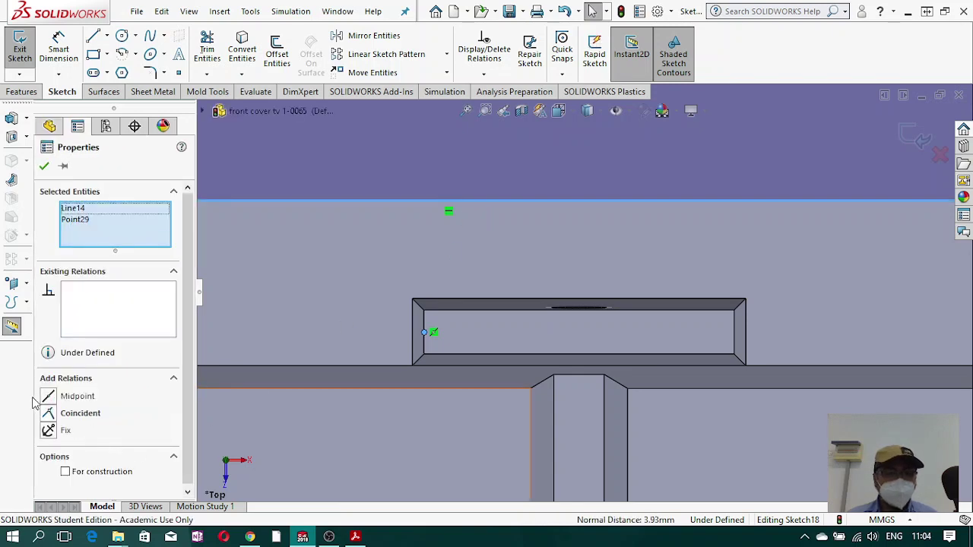
left_click(47, 415)
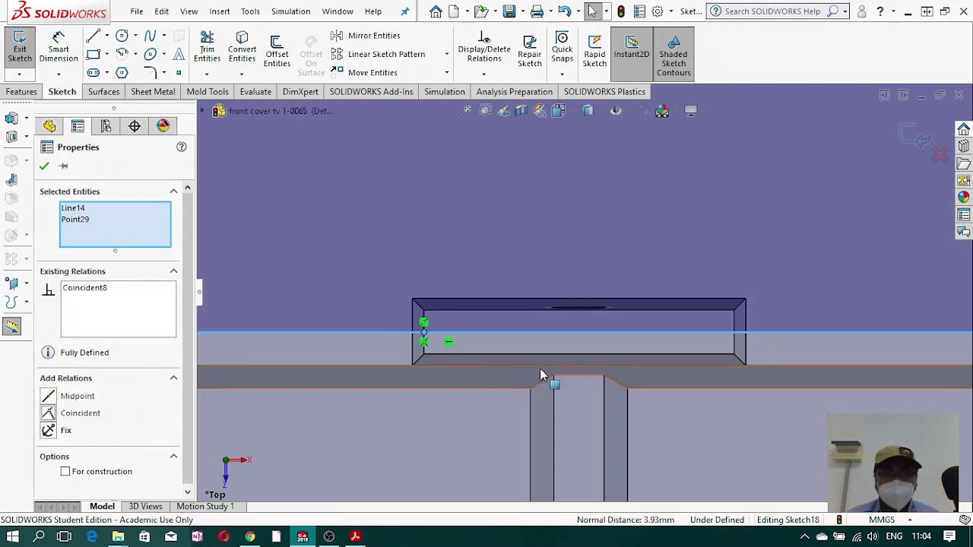
left_click(58, 49)
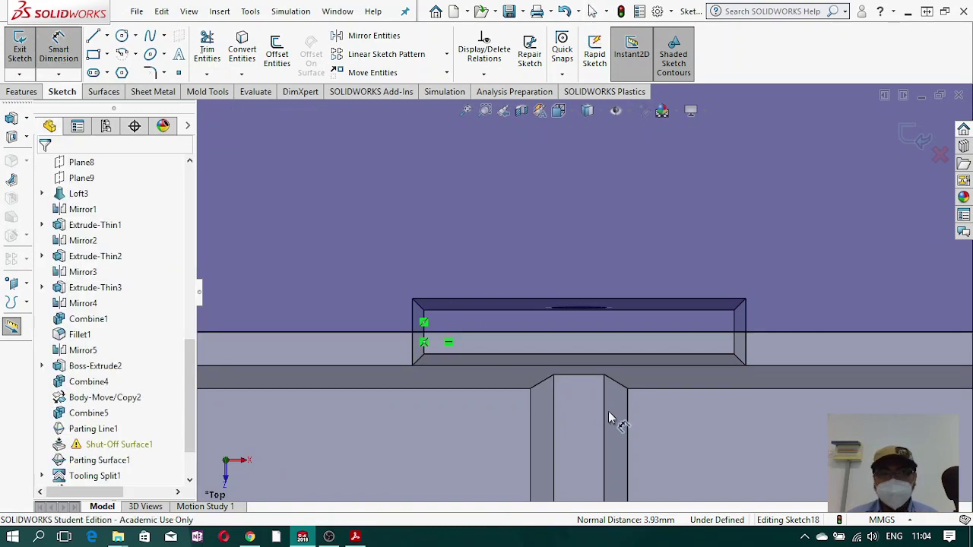
left_click(577, 355)
scroll(619, 372, "up", 1)
key("Escape")
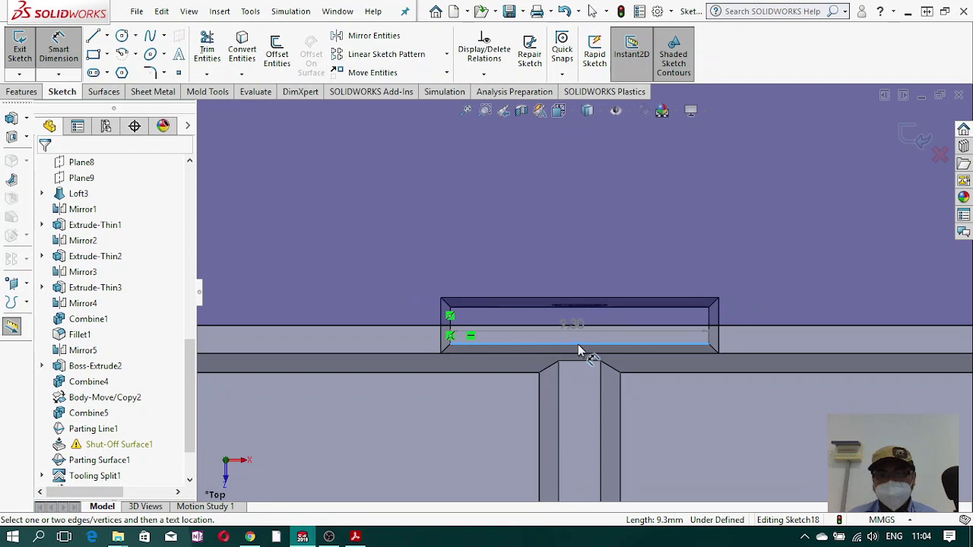
key("Escape")
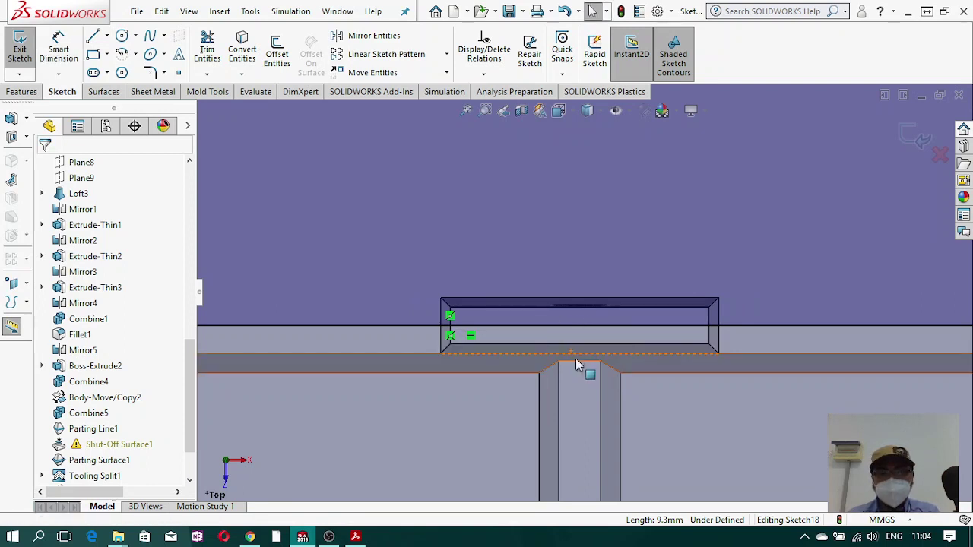
- Dimension the horizontal distance from the midpoint of the bottom pocket's lower inner edge to the rectangle's right side as 15 mm
left_click(57, 50)
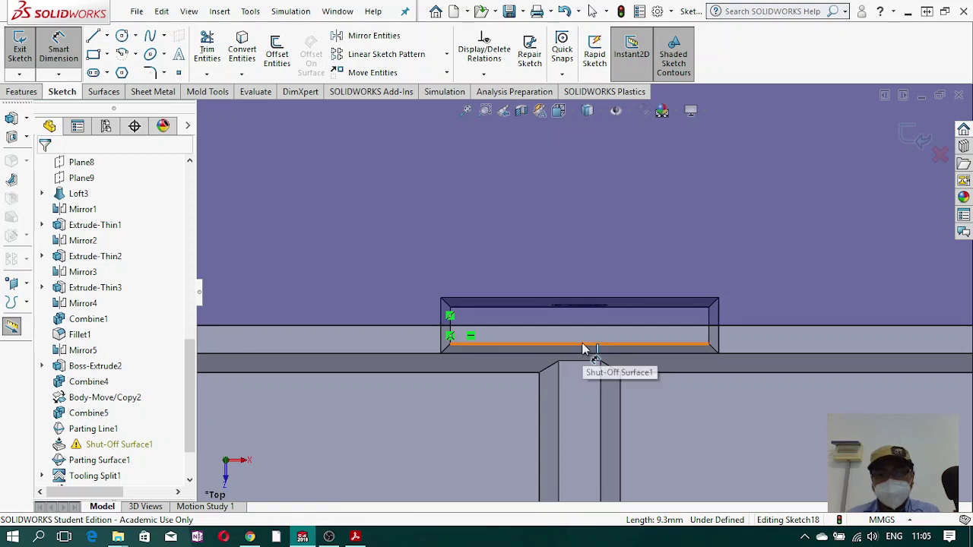
scroll(583, 296, "up", 4)
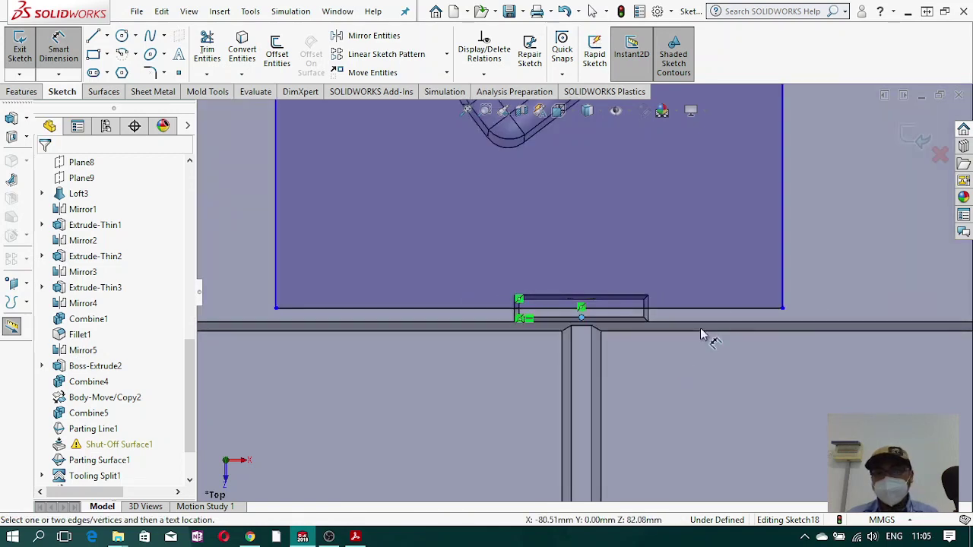
left_click(783, 287)
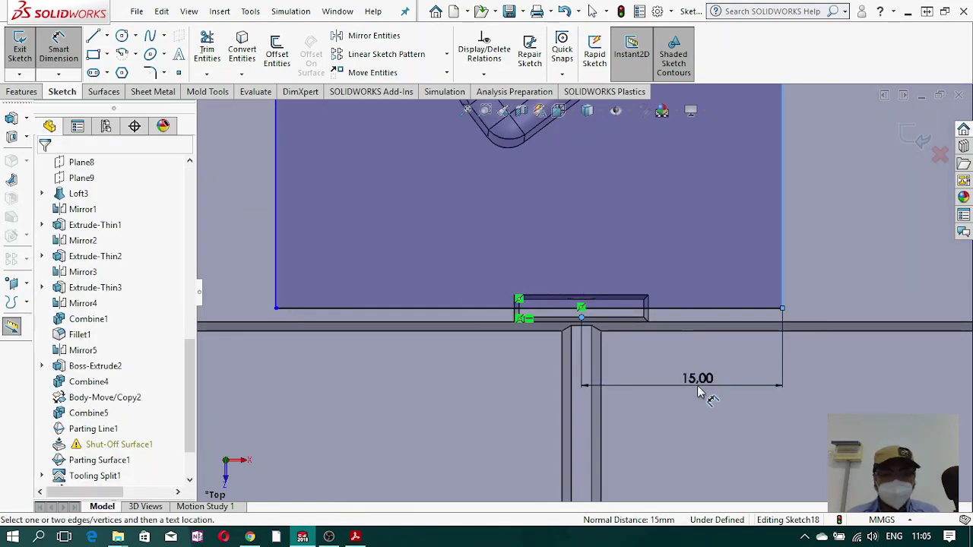
left_click(701, 389)
type("1")
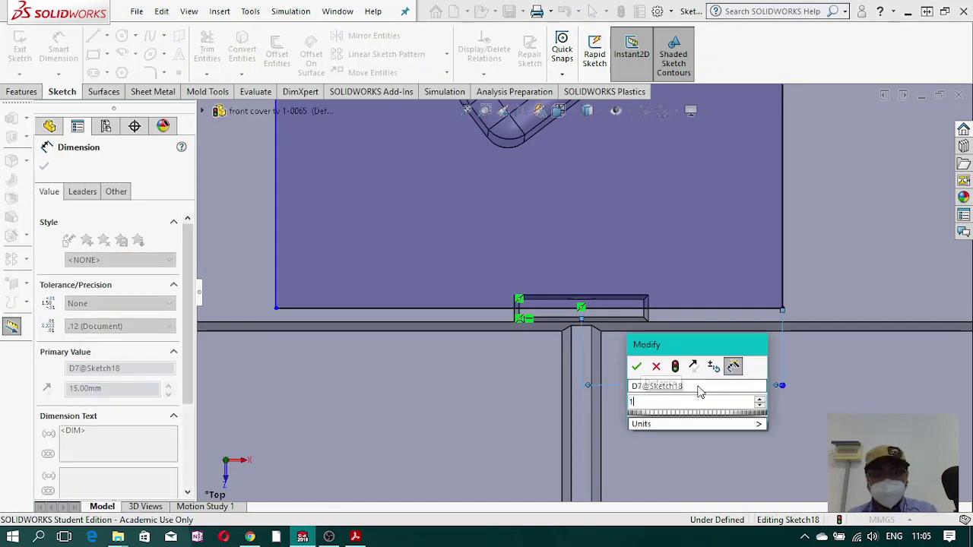
type("5")
key("Return")
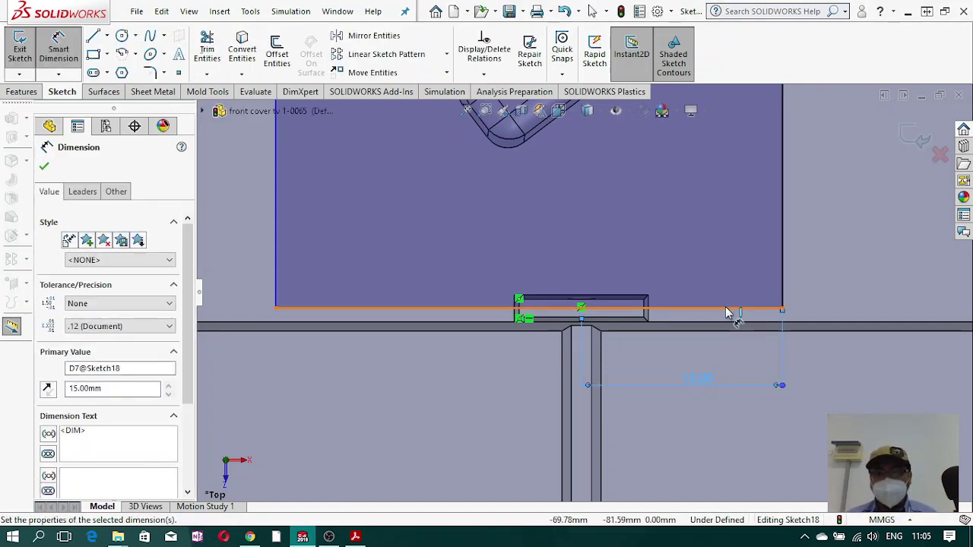
- Dimension the bottom rectangle's lower side to a width of 30 mm
left_click(726, 313)
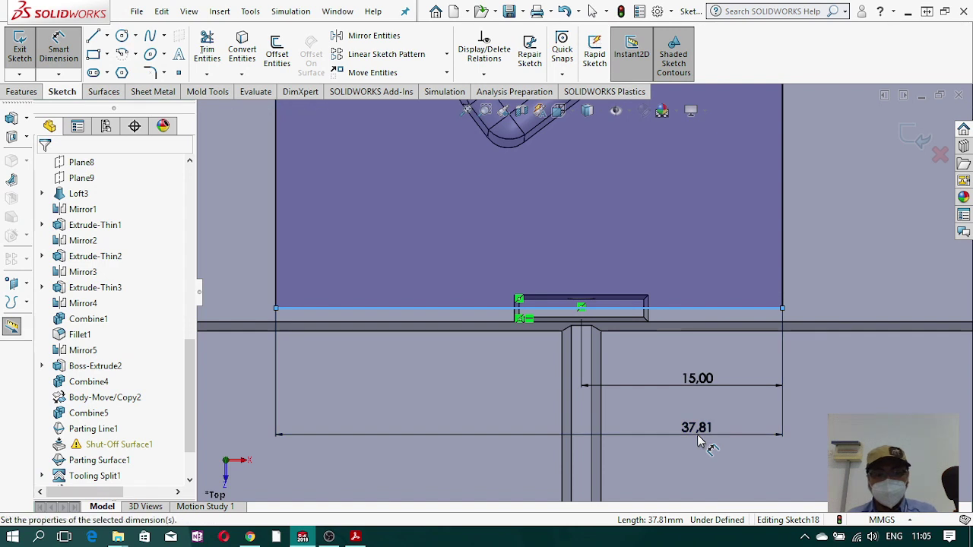
left_click(701, 441)
type("30")
key("Return")
- Dimension the bottom rectangle's left side to a height of 40 mm
scroll(790, 308, "up", 3)
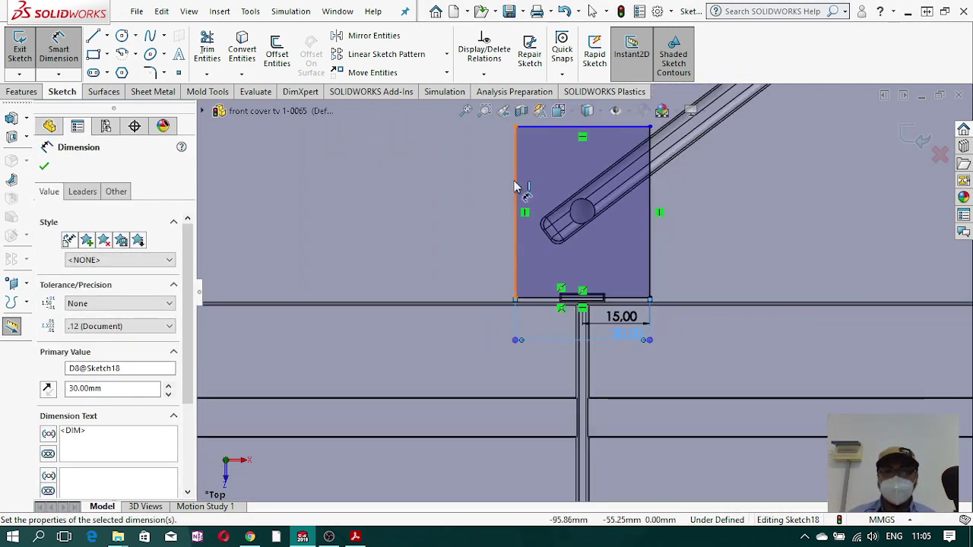
left_click(514, 180)
left_click(487, 196)
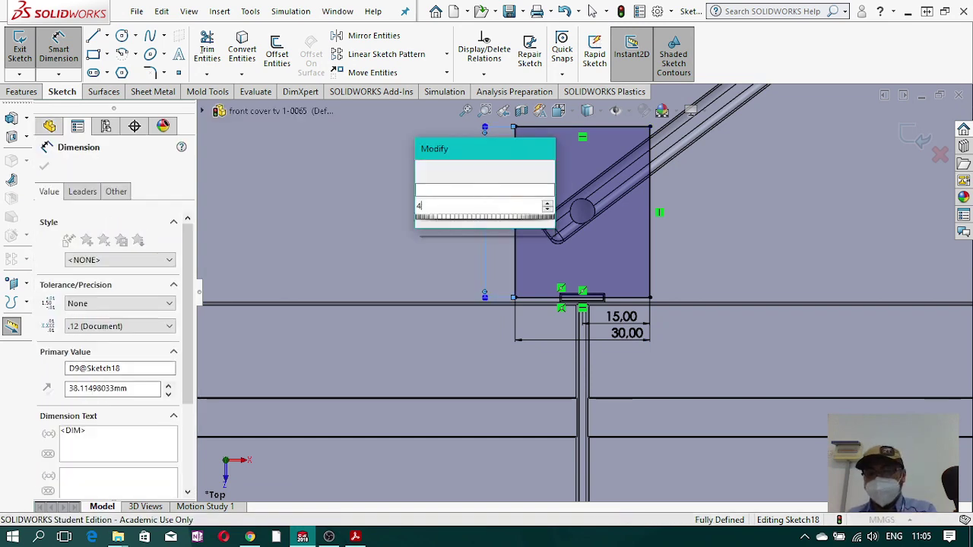
key("Return")
scroll(645, 268, "up", 8)
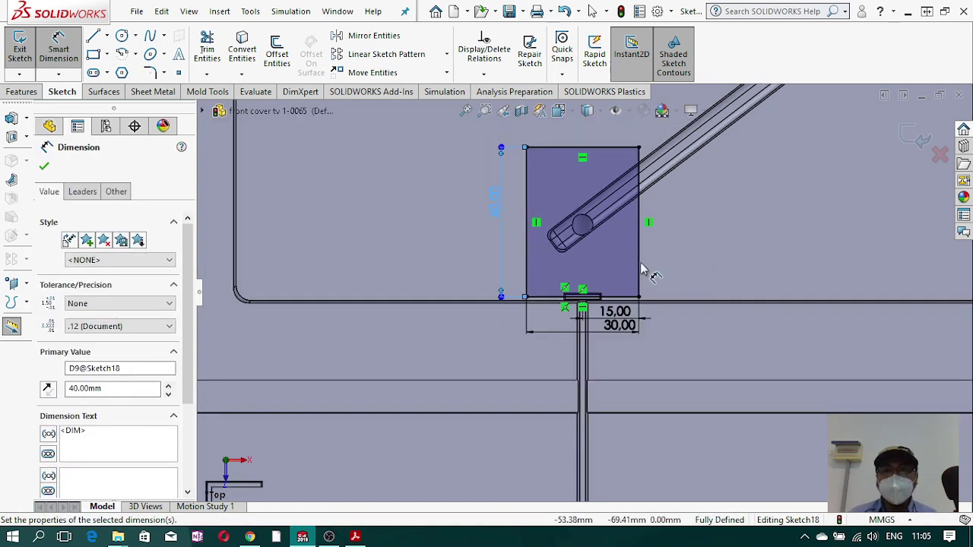
scroll(613, 222, "down", 2)
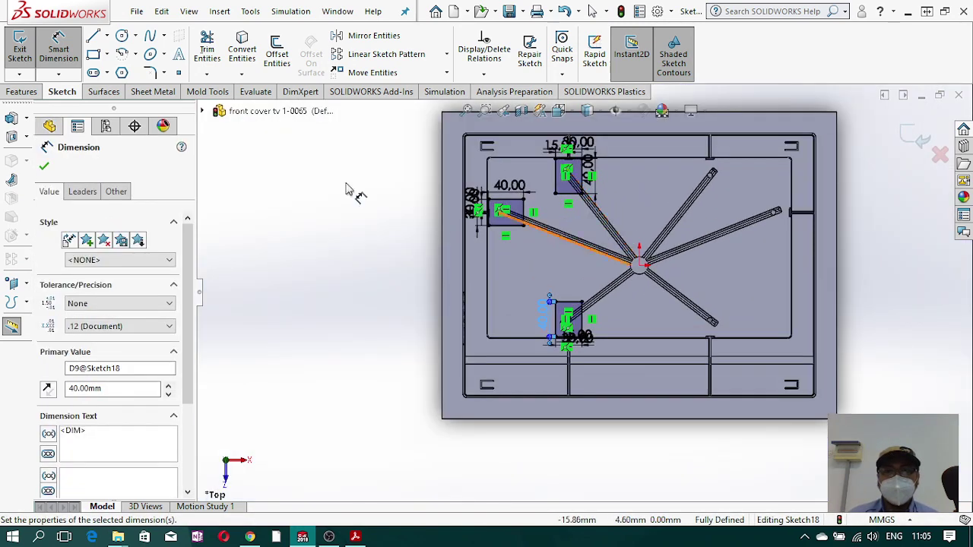
- Draw a vertical centerline from the origin at the rib hub upward between the two upper ribs
left_click(107, 37)
left_click(130, 69)
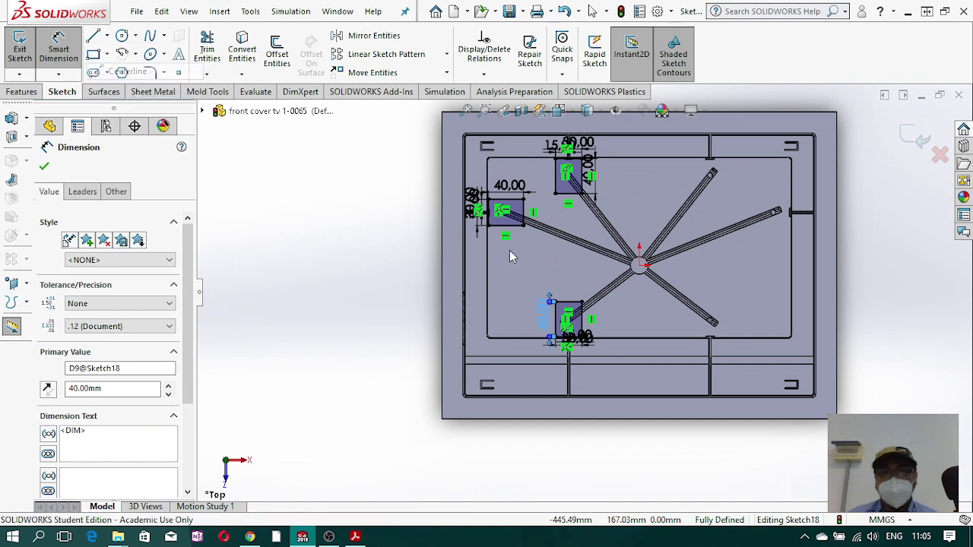
left_click(639, 266)
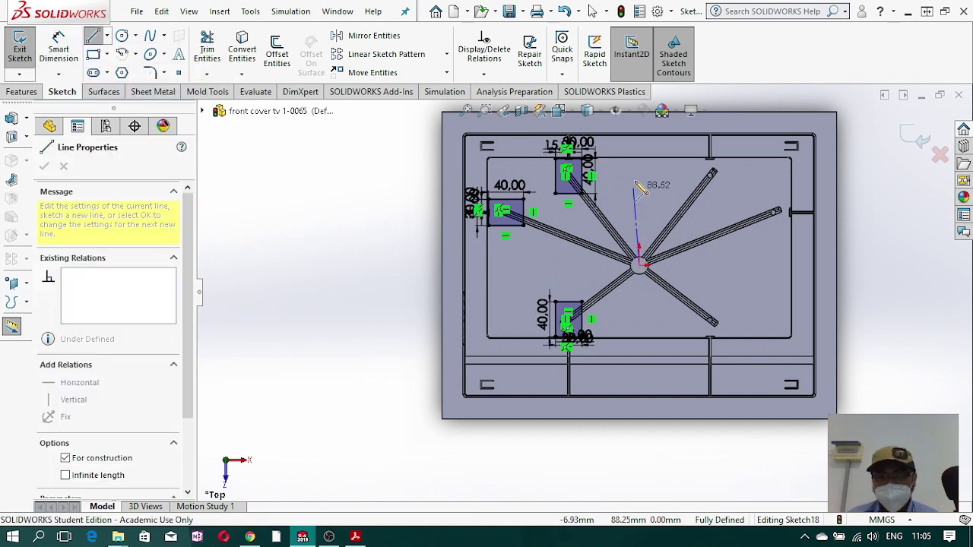
left_click(639, 171)
key("Escape")
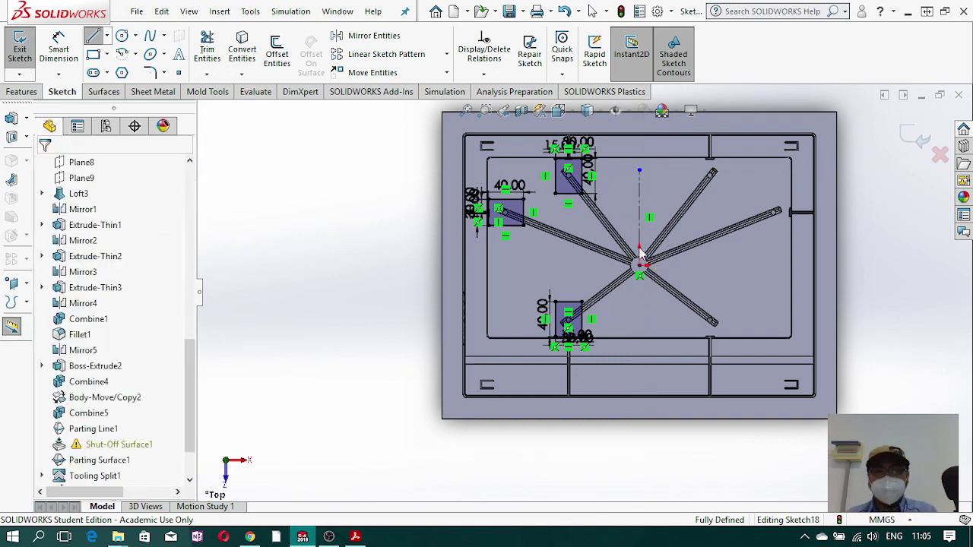
- Mirror the three rectangles on the left half about the vertical centerline and exit the sketch
left_click(407, 40)
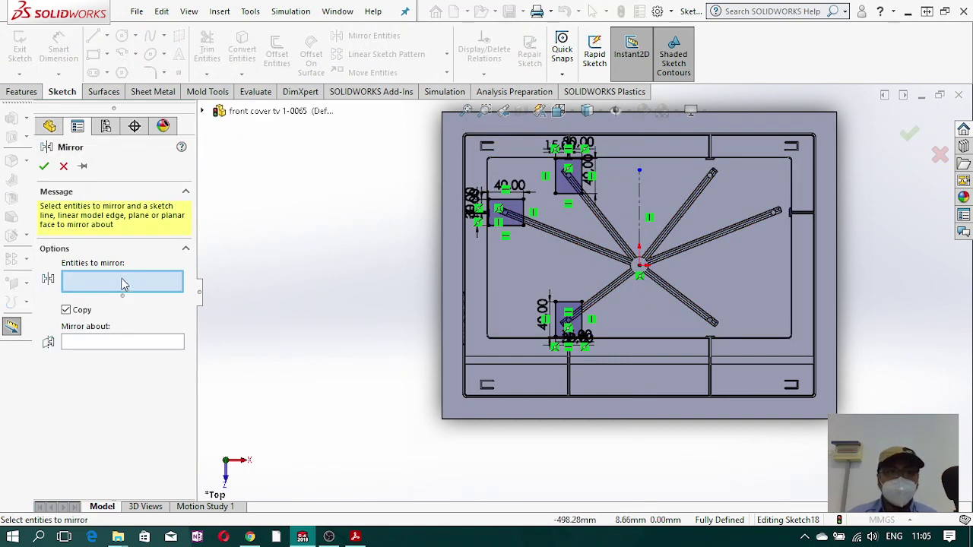
mouse_move(418, 117)
left_mouse_down()
mouse_move(601, 385)
mouse_move(608, 419)
left_mouse_up()
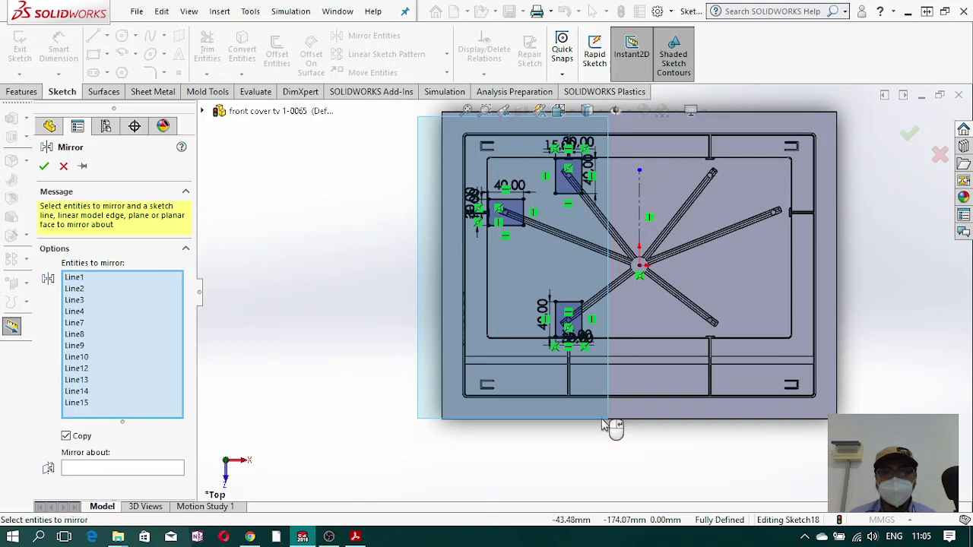
left_click(165, 473)
left_click(638, 197)
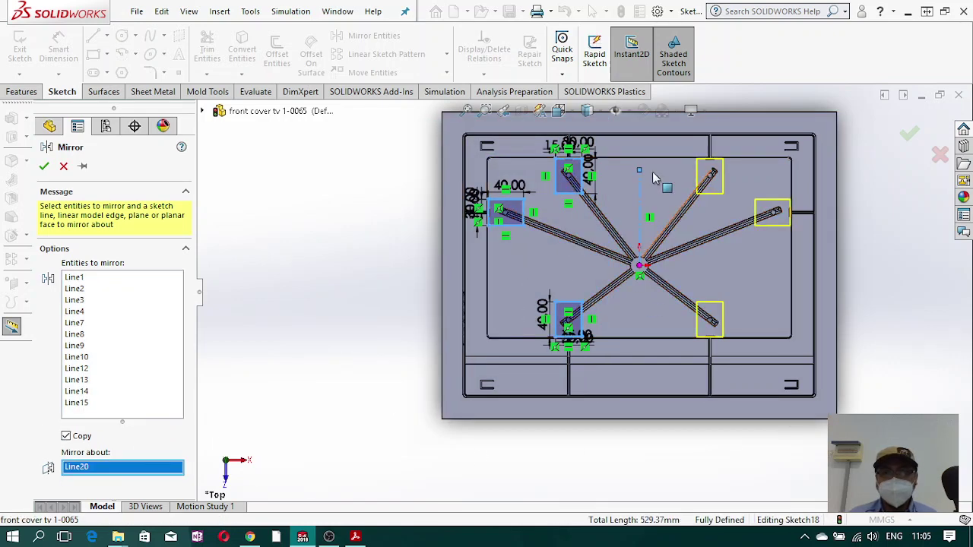
left_click(45, 166)
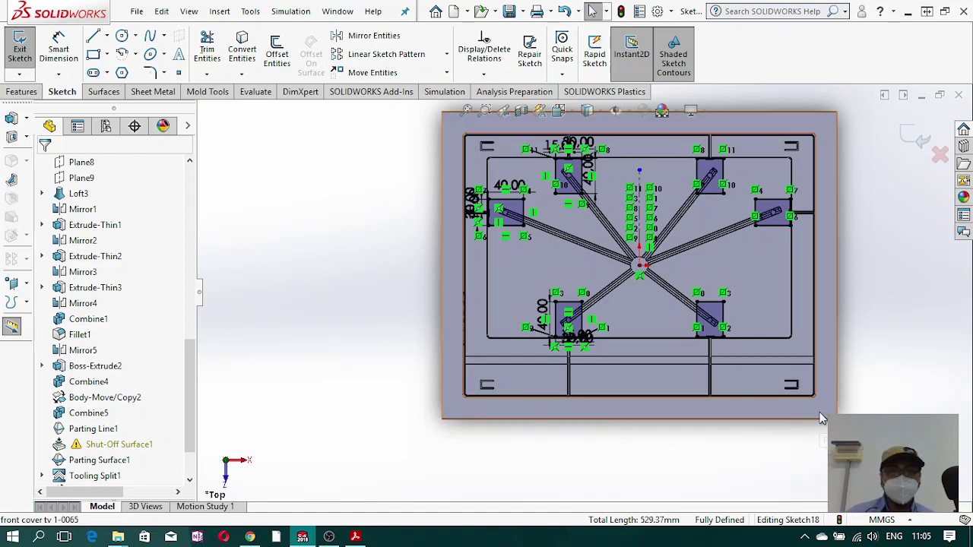
mouse_move(688, 308)
middle_mouse_down()
mouse_move(677, 292)
mouse_move(683, 190)
middle_mouse_up()
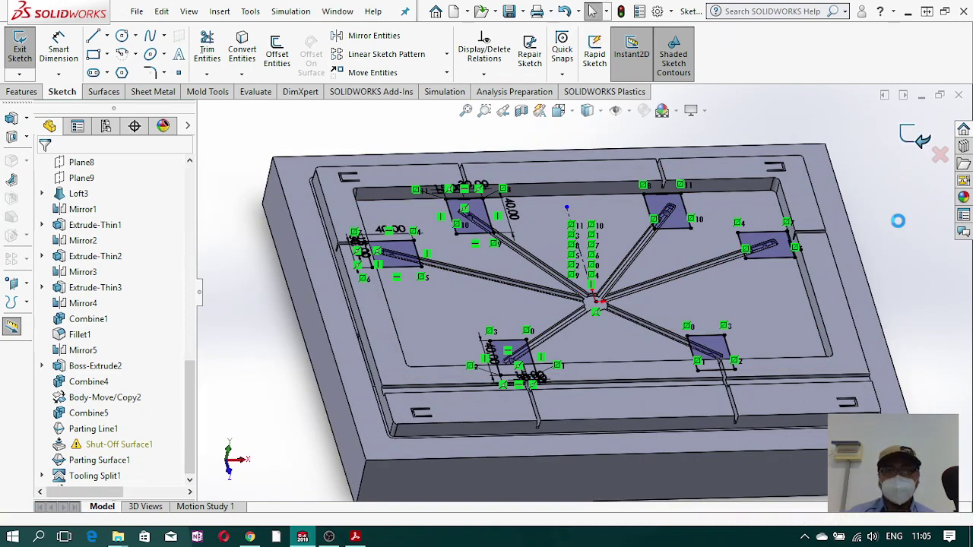
left_click(916, 140)
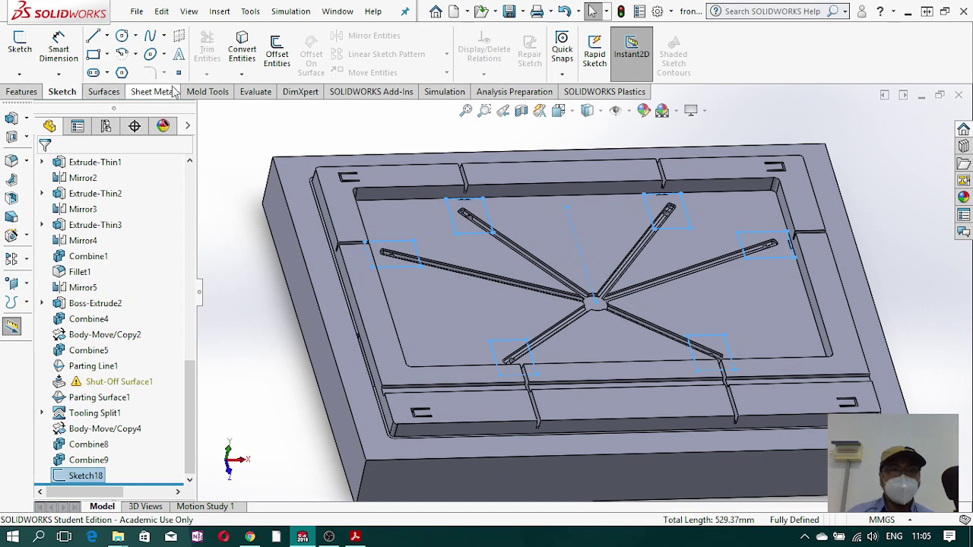
- Start a Core extraction from the six-rectangle sketch on the mould block and shorten the depth away from the extraction direction to about 34 mm
left_click(208, 91)
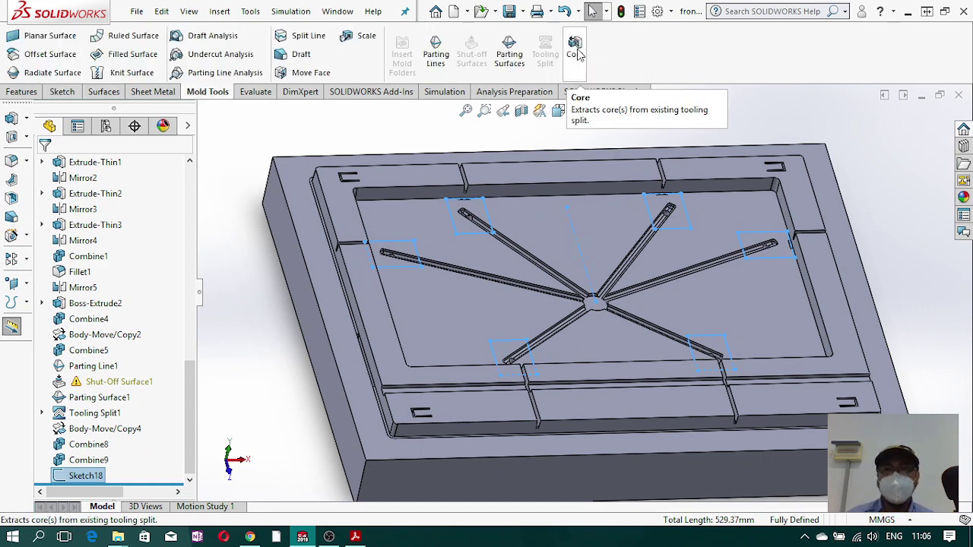
left_click(575, 47)
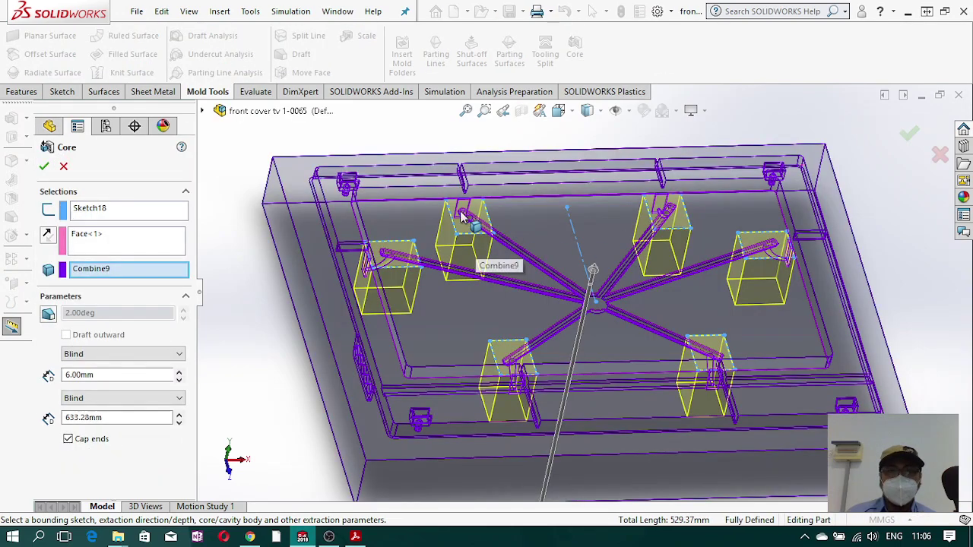
middle_click_drag(562, 272, 581, 146)
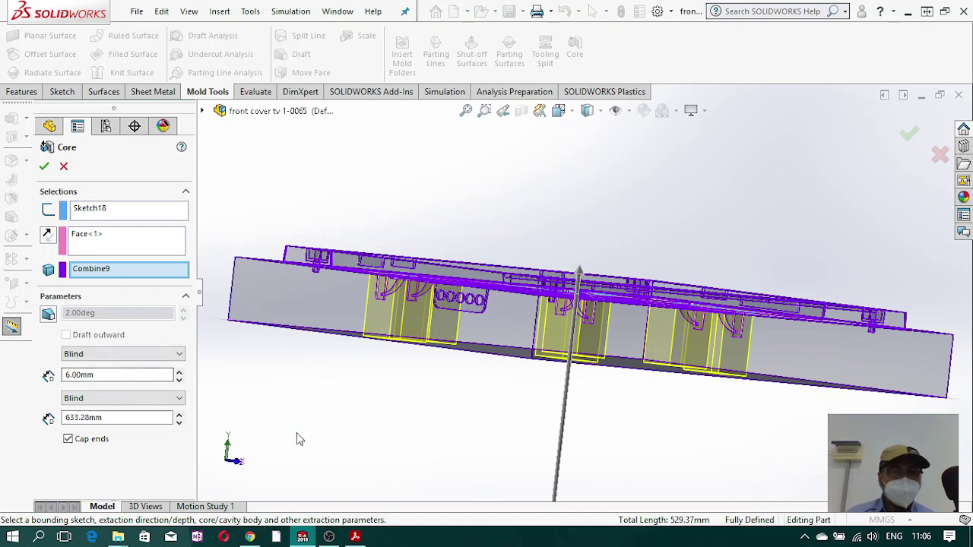
middle_click_drag(586, 408, 566, 506)
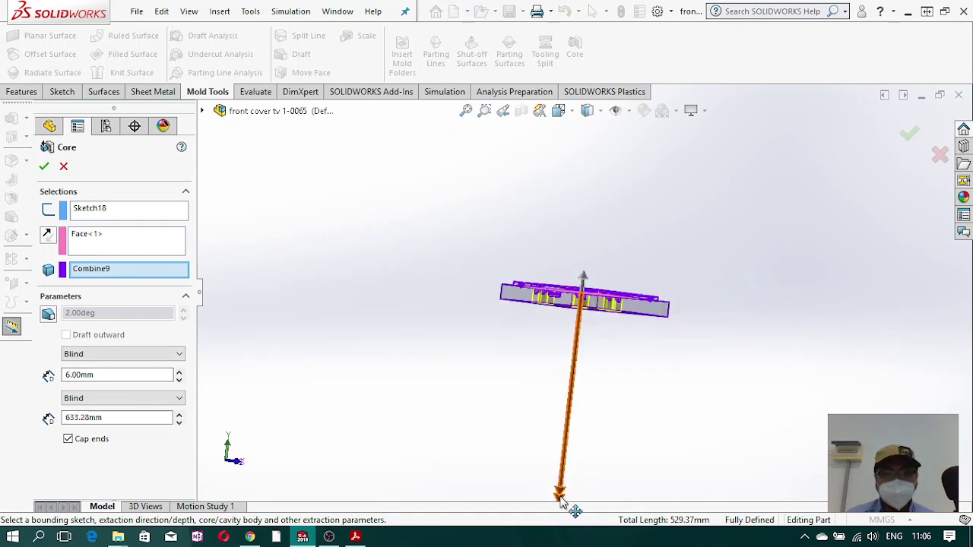
left_click_drag(566, 506, 593, 365)
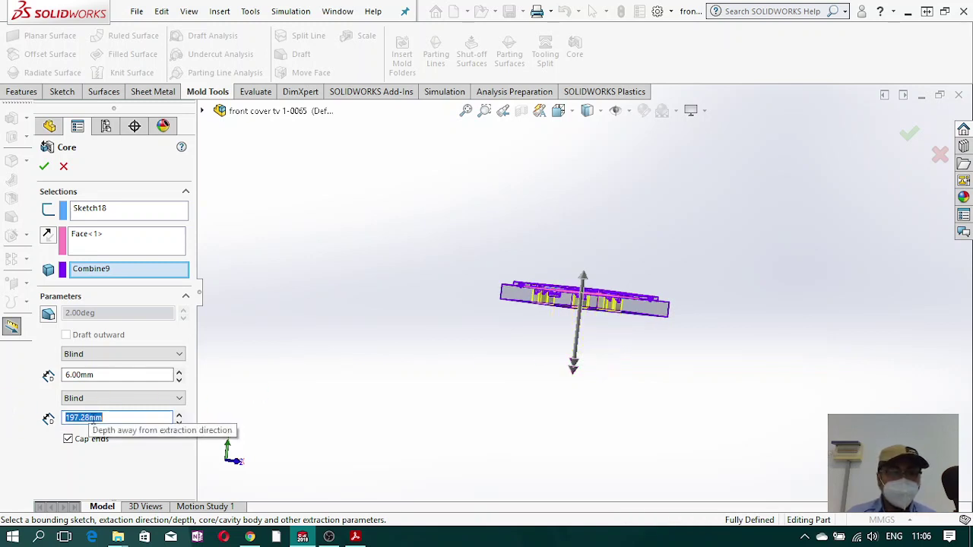
left_click_drag(578, 386, 579, 320)
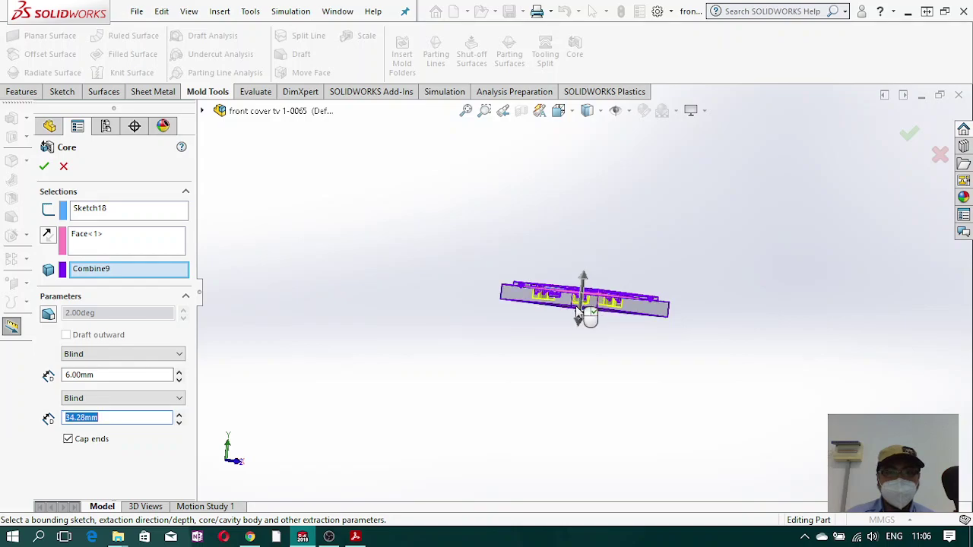
- Set the core depth away from the extraction direction to 30 mm, check it against the rib-end pockets, and create the cores
scroll(577, 308, "down", 10)
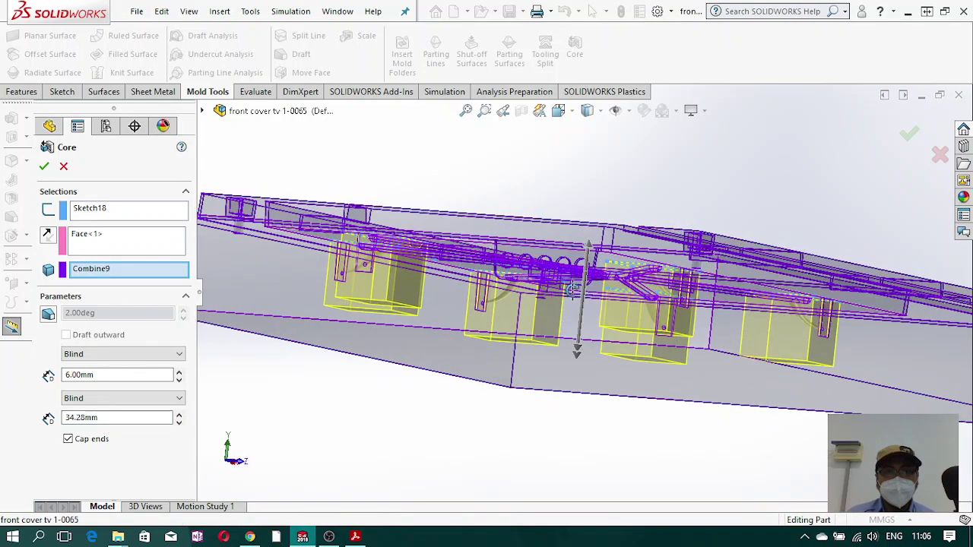
middle_click_drag(572, 289, 515, 272)
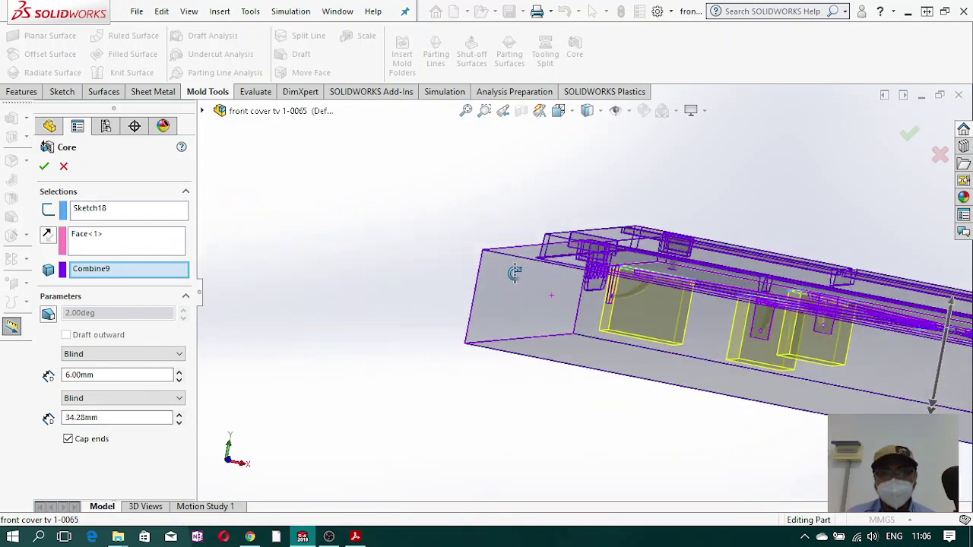
scroll(717, 307, "down", 5)
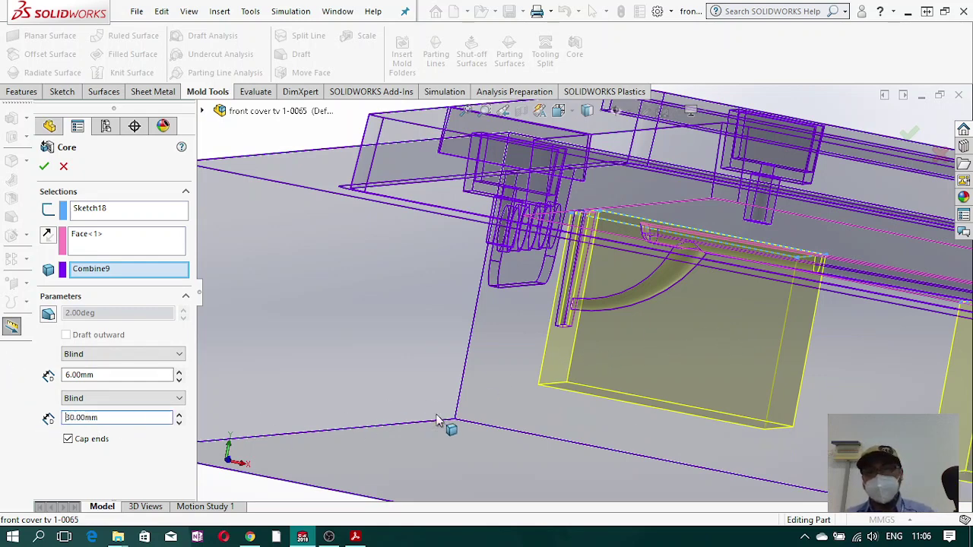
scroll(735, 329, "down", 5)
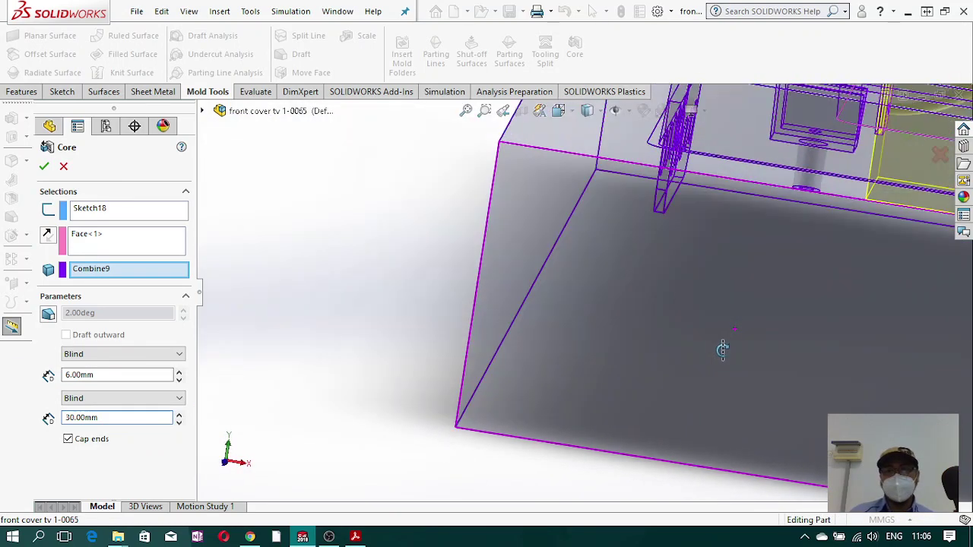
scroll(761, 281, "up", 5)
mouse_move(733, 271)
middle_mouse_down()
mouse_move(707, 262)
mouse_move(738, 261)
middle_mouse_up()
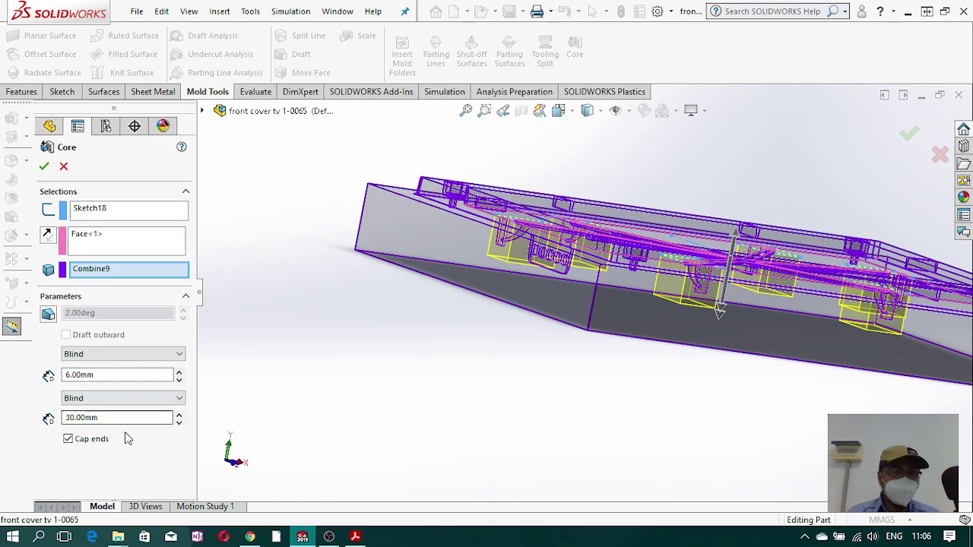
middle_click_drag(480, 368, 525, 394)
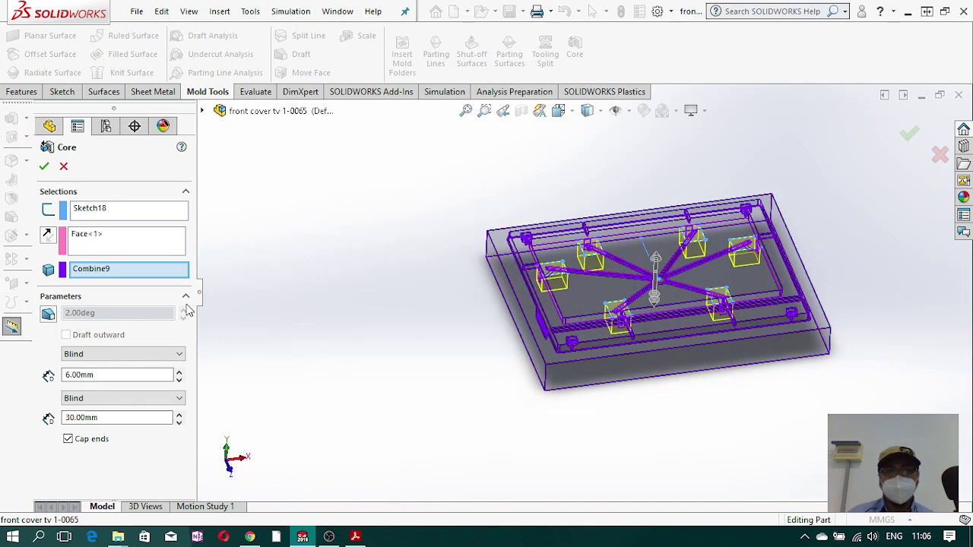
left_click(96, 270)
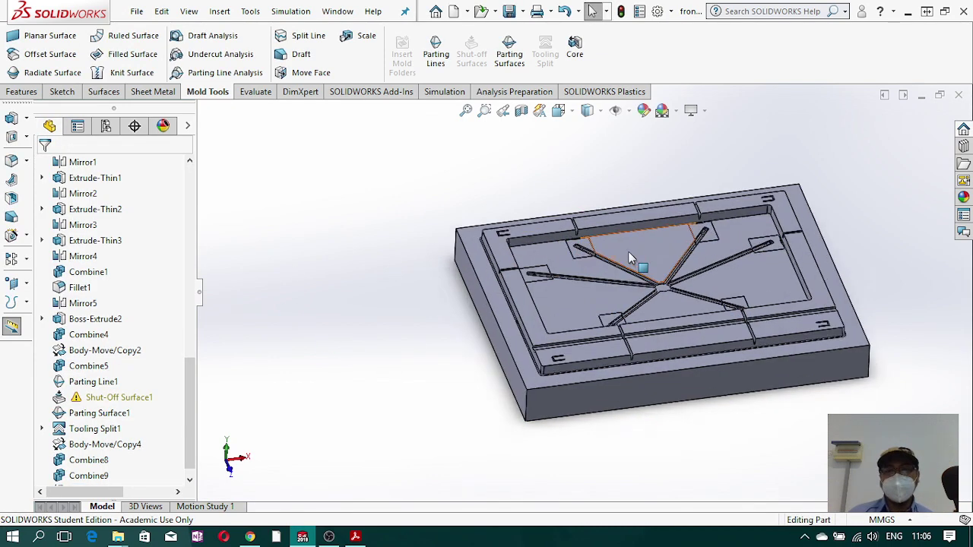
- Isolate core body Core1[7] at the upper-left rib end, examine it from below, and exit isolation
scroll(629, 254, "down", 10)
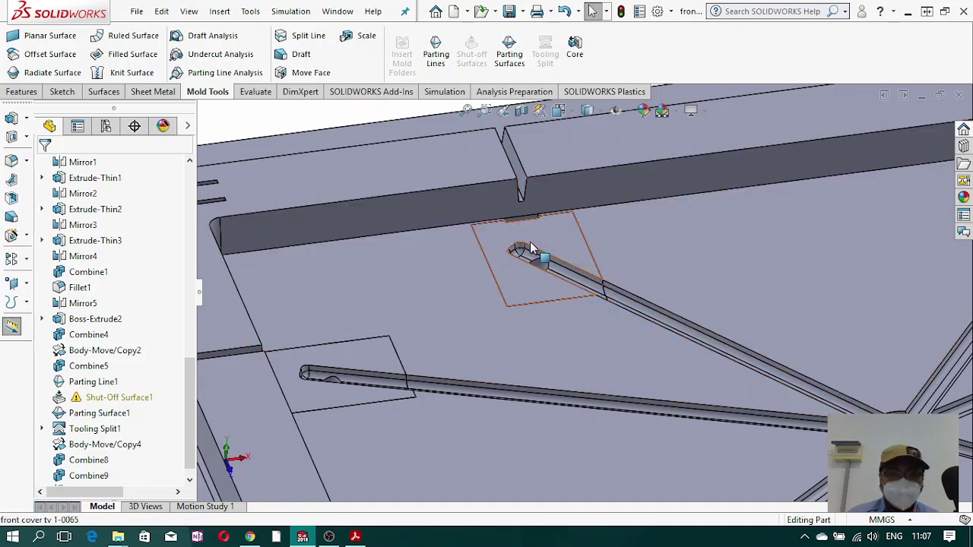
middle_click_drag(528, 245, 544, 245)
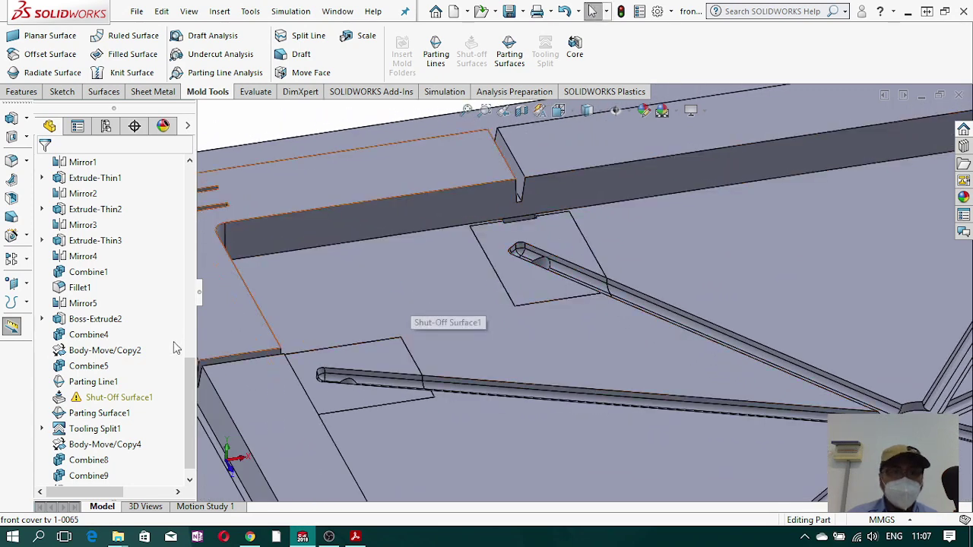
left_click_drag(191, 374, 190, 183)
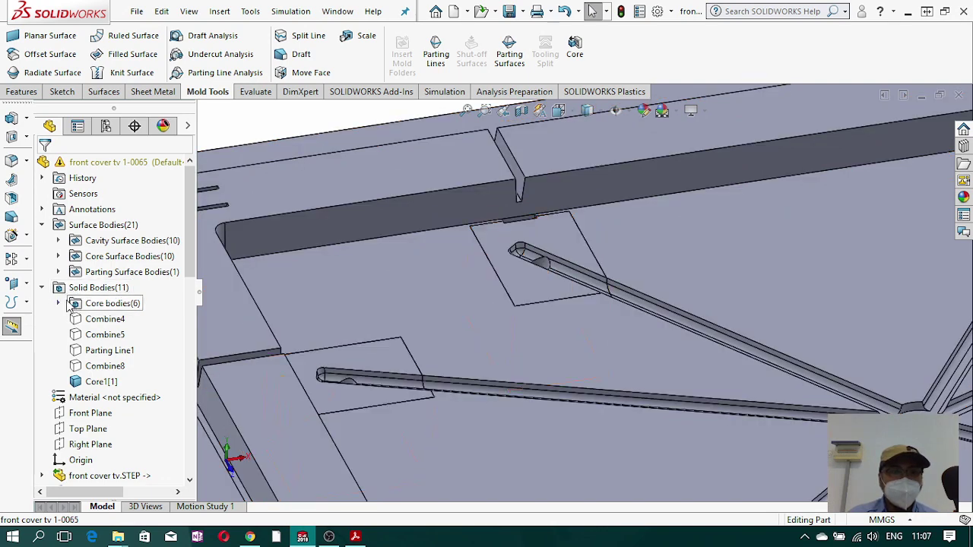
left_click(58, 303)
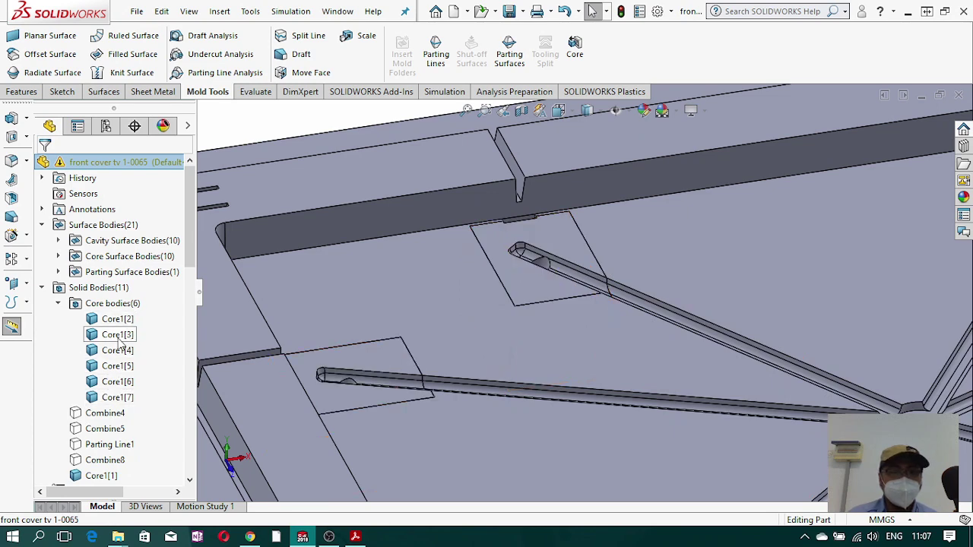
left_click(114, 398)
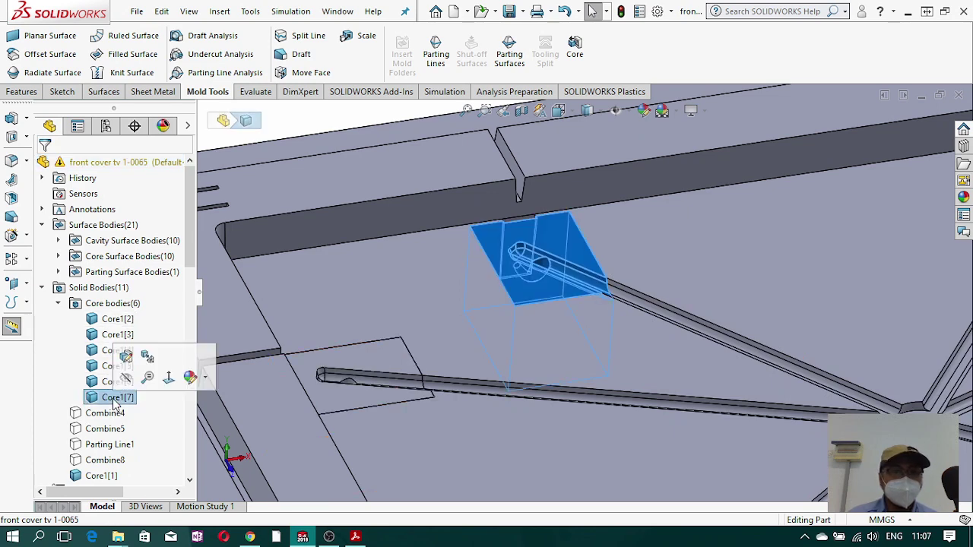
right_click(114, 397)
left_click(197, 355)
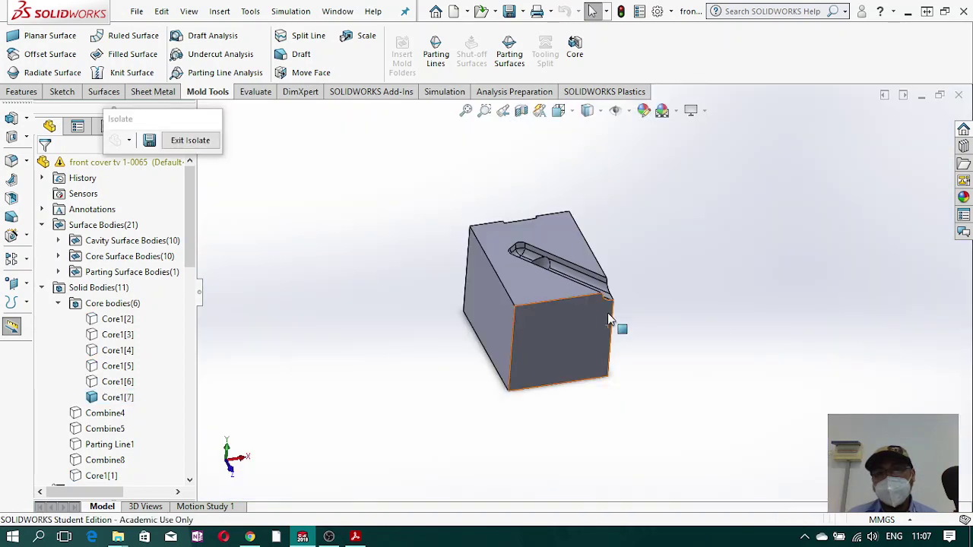
middle_click_drag(613, 323, 593, 216)
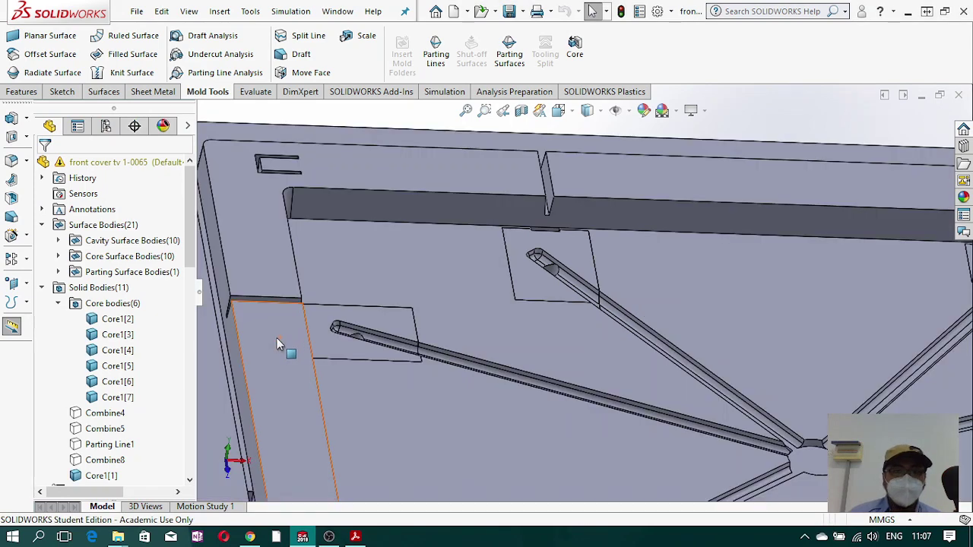
- Isolate the main mould block body, examine its rectangular insert pockets from several angles, and exit isolation
scroll(117, 430, "down", 5)
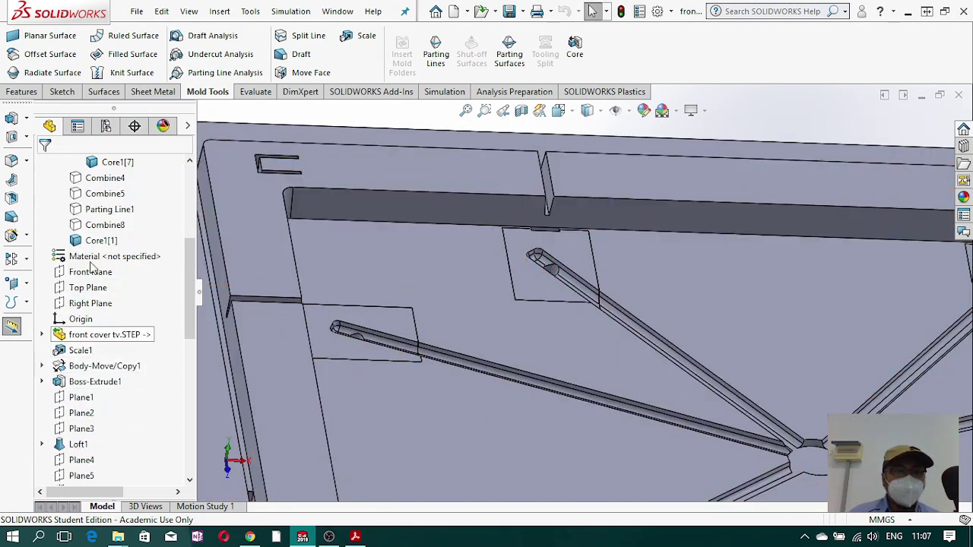
right_click(101, 240)
left_click(134, 270)
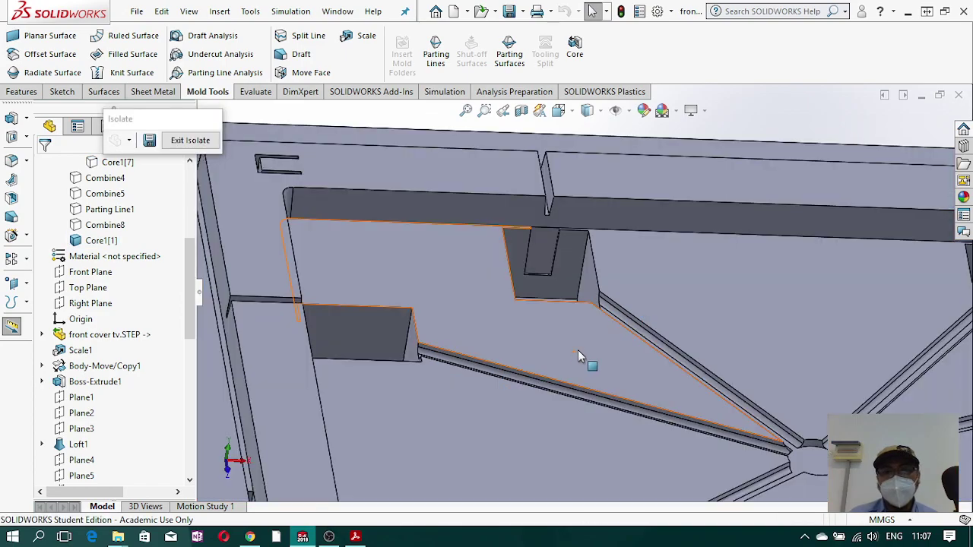
middle_click_drag(578, 356, 581, 412)
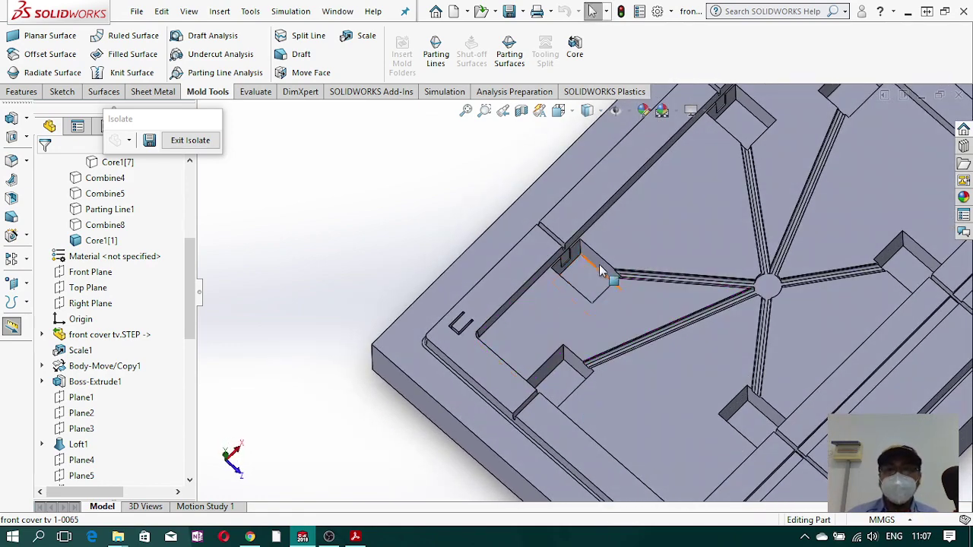
scroll(582, 284, "up", 1)
middle_click_drag(584, 283, 579, 250)
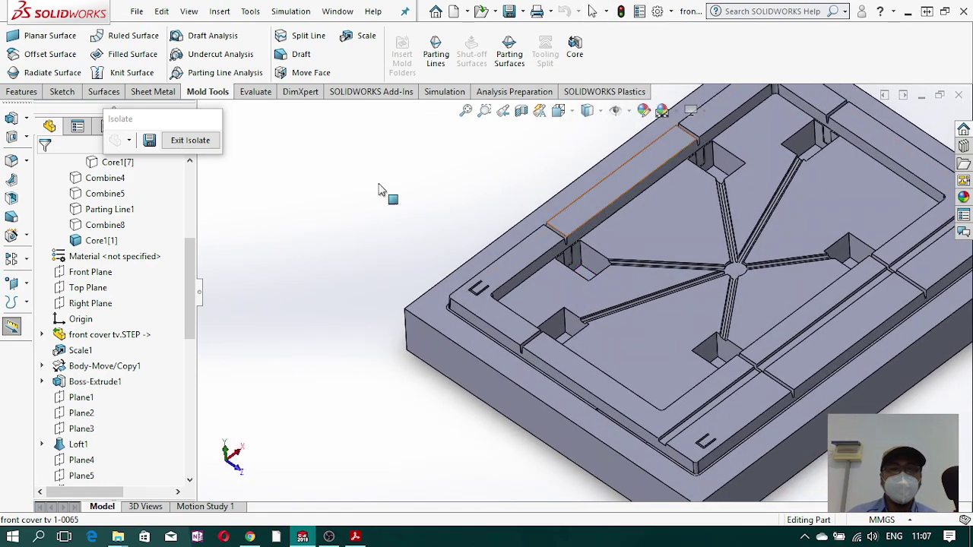
left_click(204, 142)
- Hide the main mould block body, leaving only the six core inserts displayed
scroll(625, 342, "up", 5)
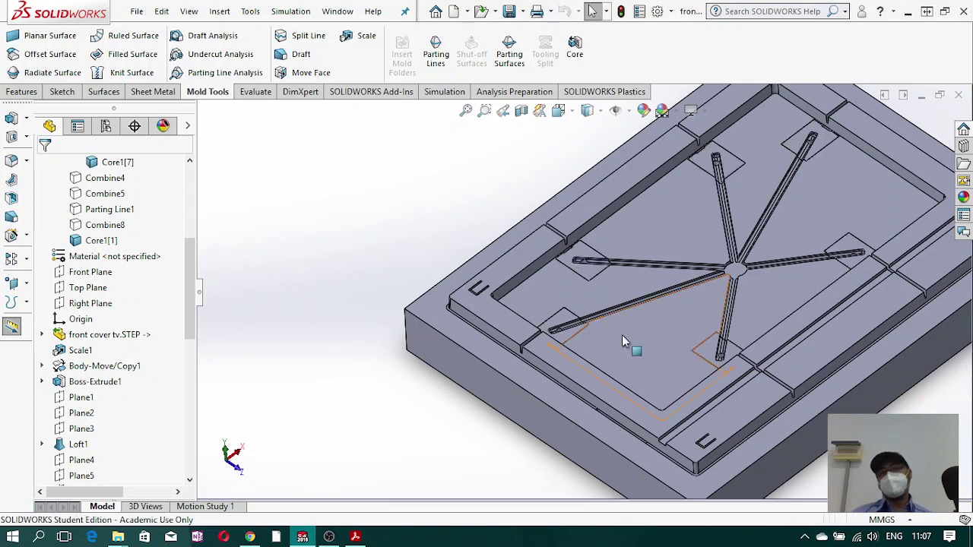
middle_click_drag(641, 255, 672, 288)
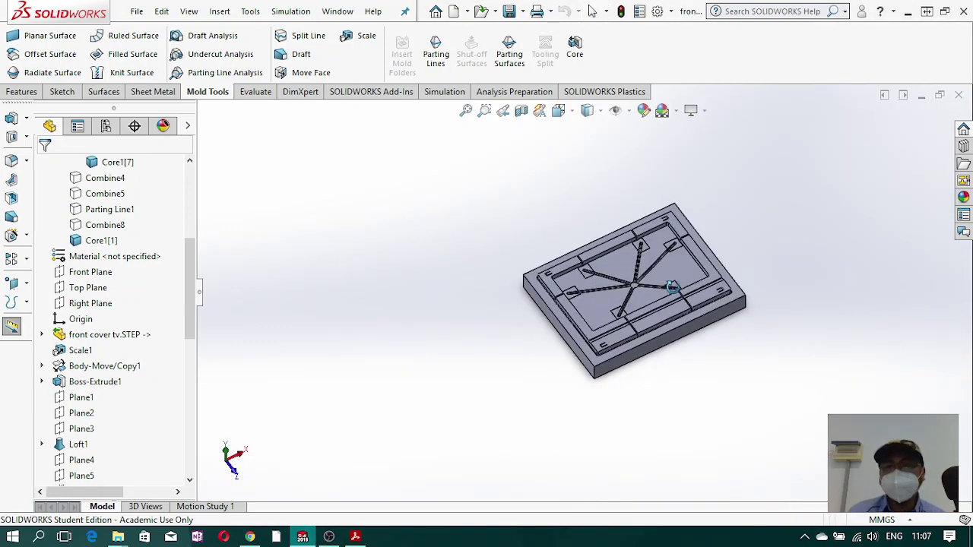
scroll(636, 248, "down", 2)
mouse_move(636, 247)
middle_mouse_down()
mouse_move(607, 269)
mouse_move(632, 261)
middle_mouse_up()
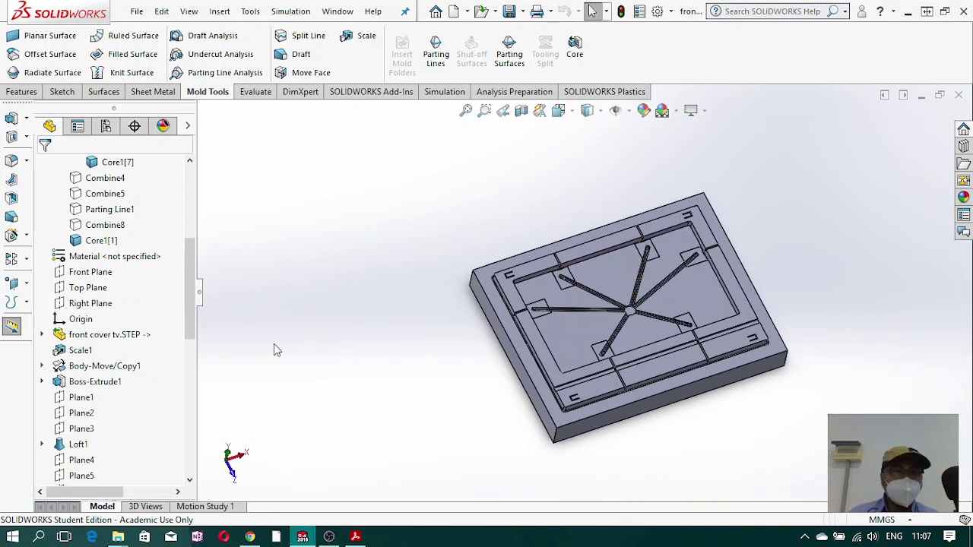
right_click(102, 241)
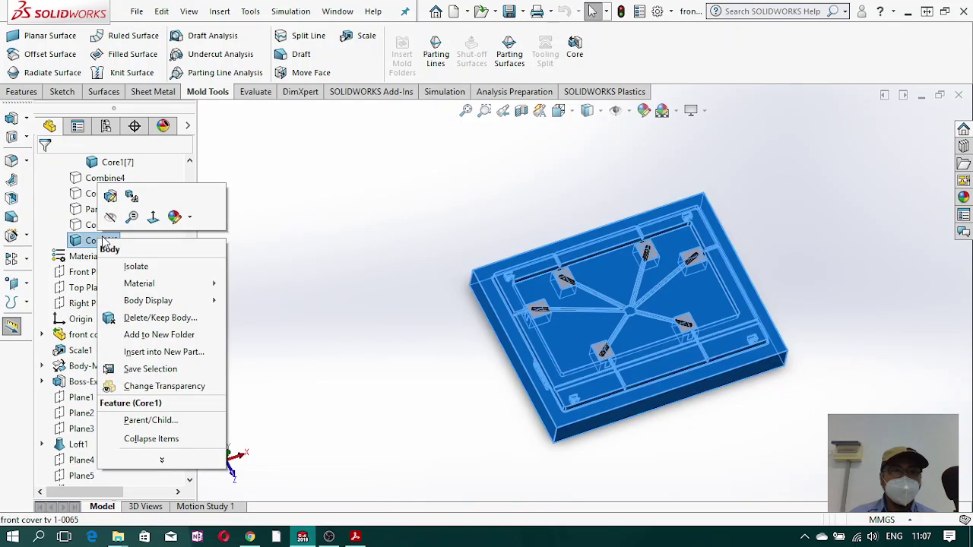
left_click(111, 219)
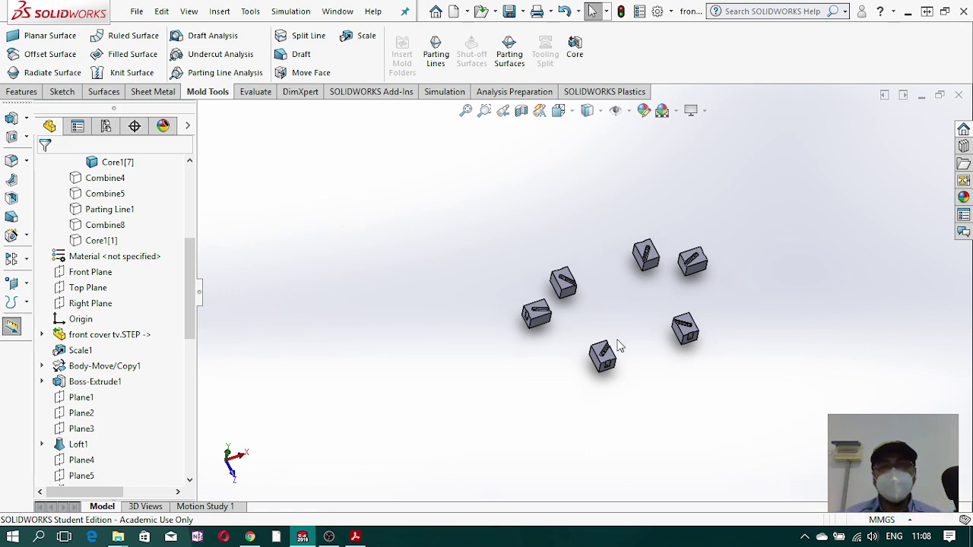
- Start a sketch on the top face of the upper-left core insert and view it from the top
left_click(63, 90)
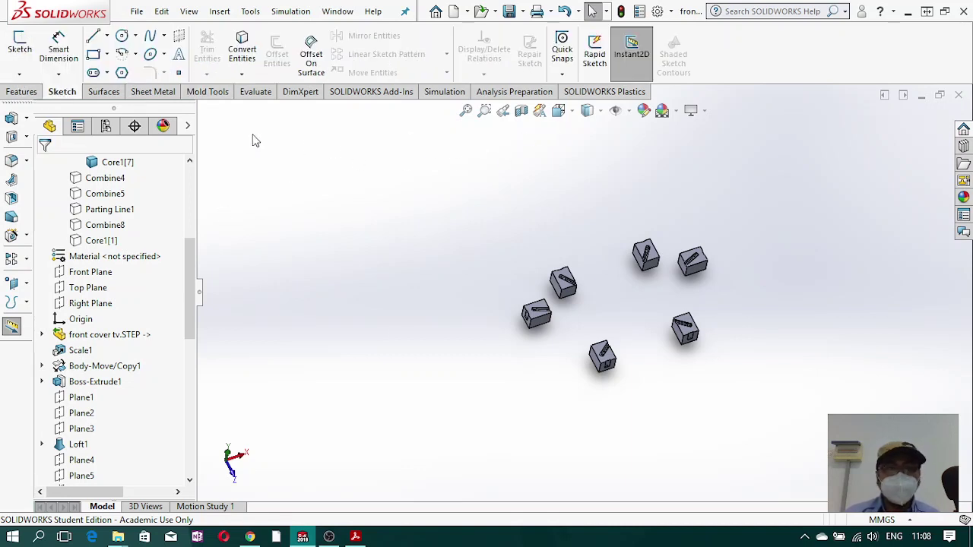
scroll(591, 299, "down", 3)
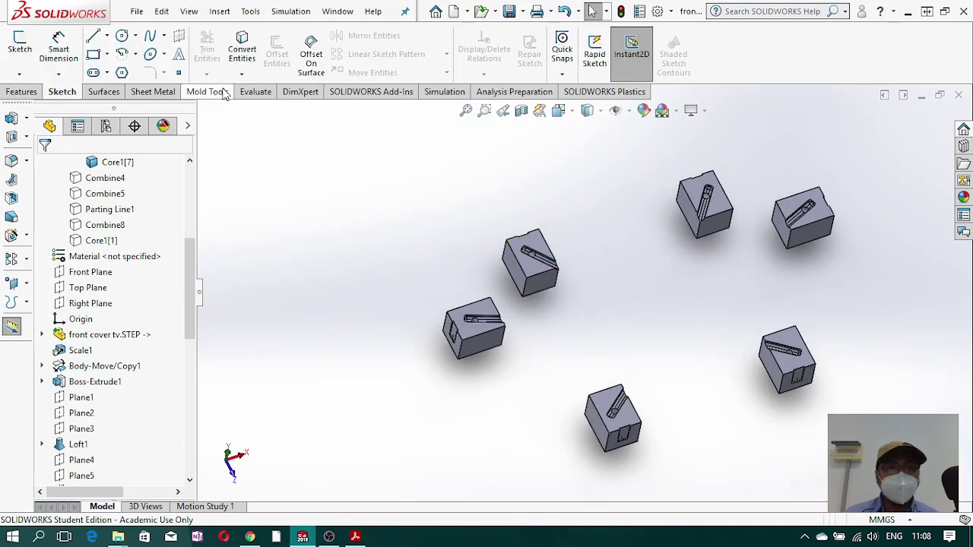
left_click(20, 47)
left_click(537, 251)
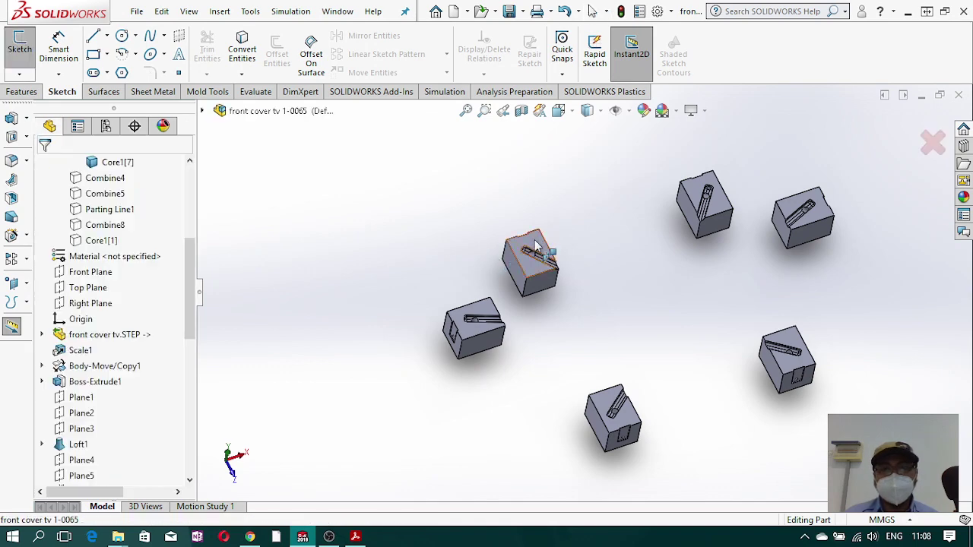
left_click(573, 112)
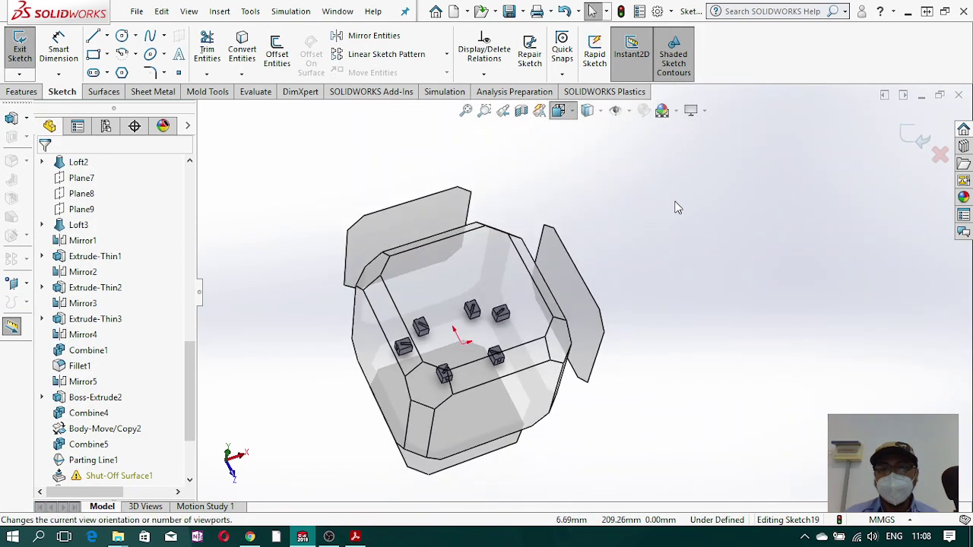
left_click(641, 192)
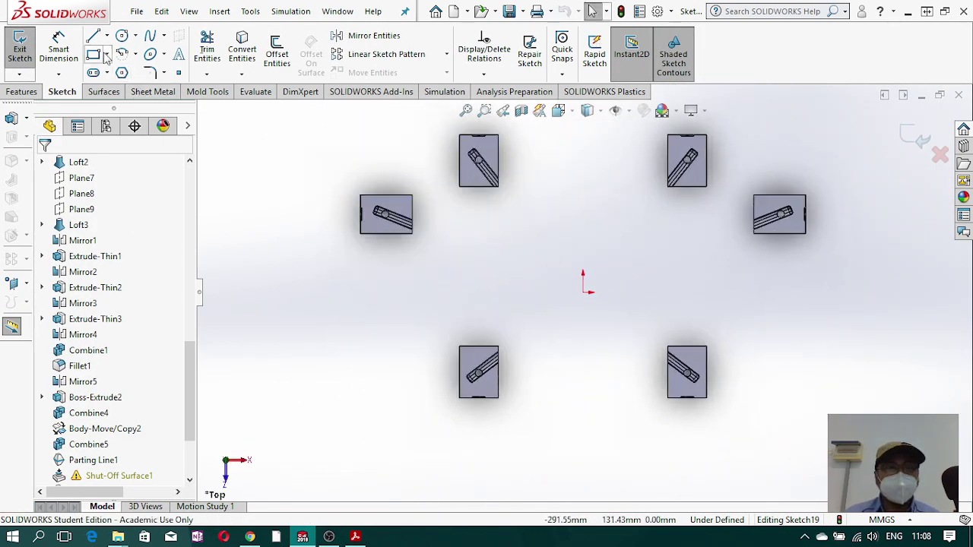
- Sketch a connected line chain up through the lower-left core, around a stepped bend outward, and back through the far-left core about 129 mm
key("l")
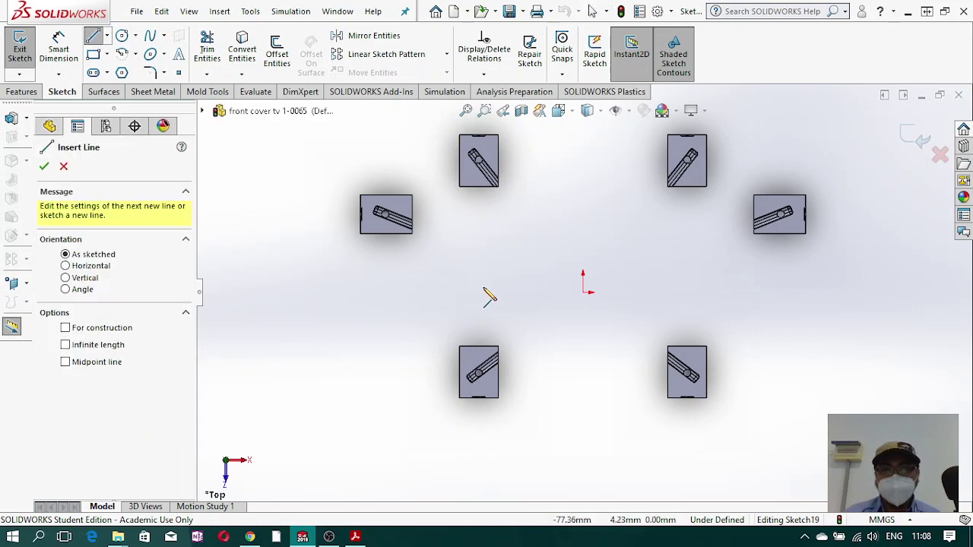
left_click(480, 440)
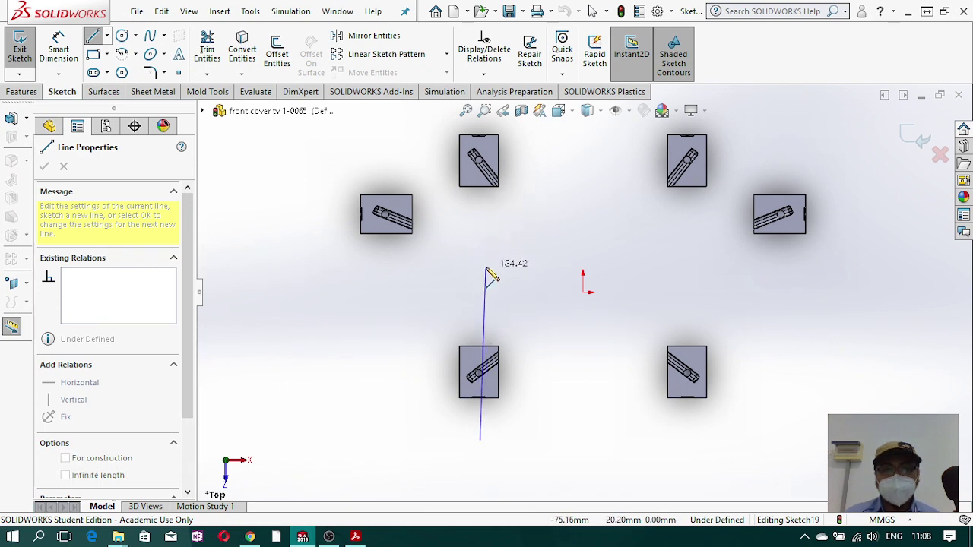
left_click(481, 280)
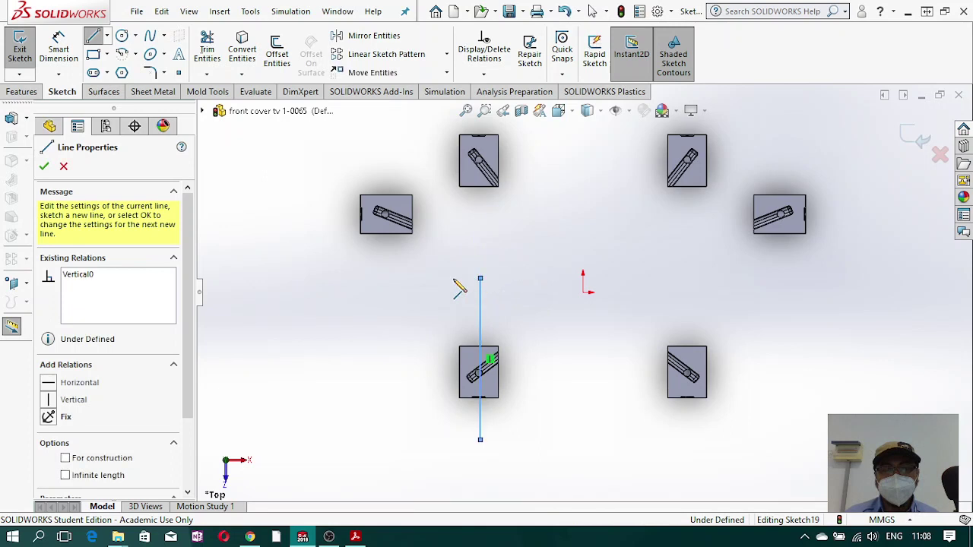
left_click(311, 278)
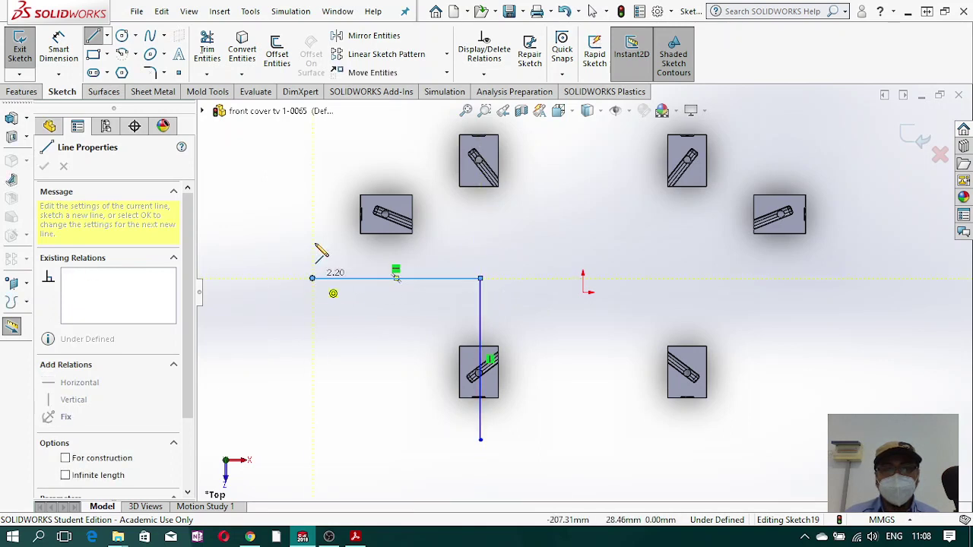
left_click(312, 212)
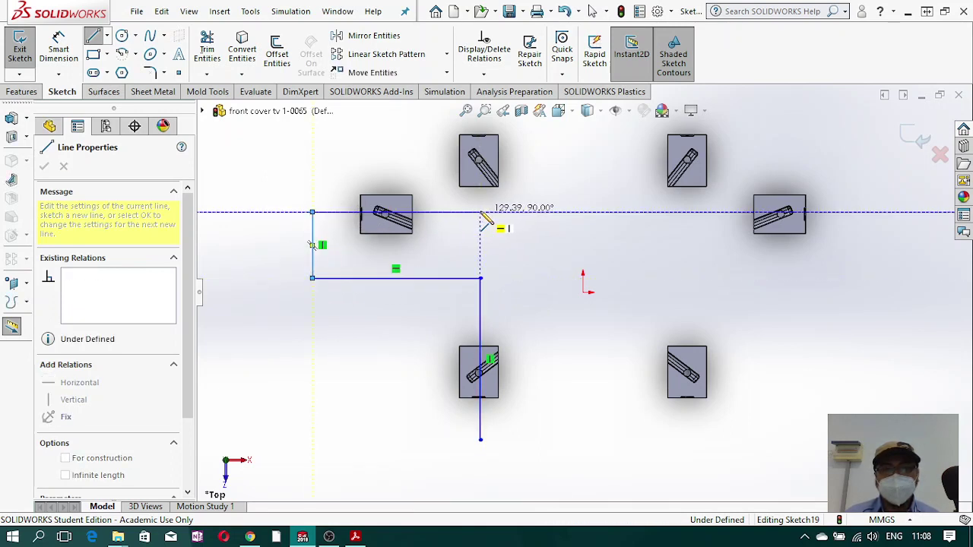
left_click(480, 213)
scroll(505, 152, "up", 2)
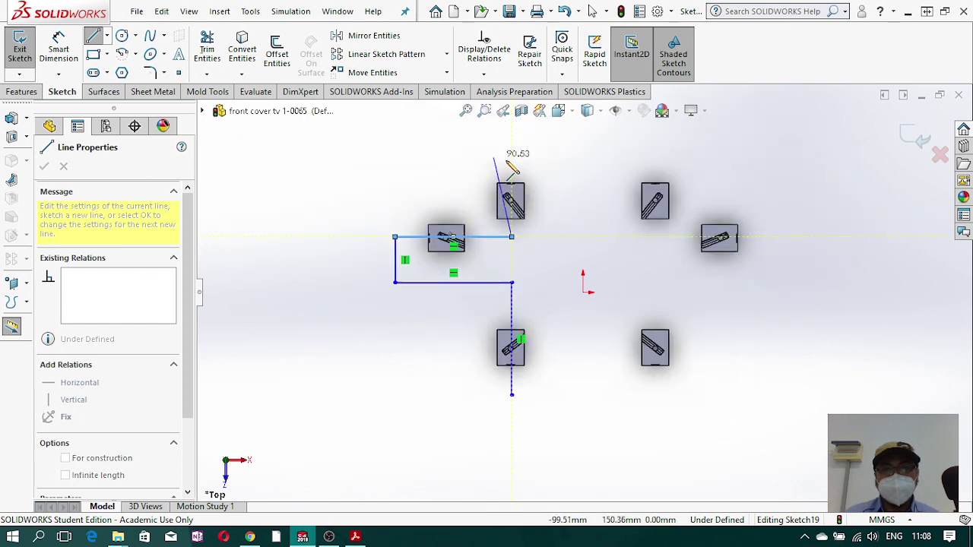
- Continue the chain through the upper-left, upper-right (about 89 mm), far-right (about 119 mm) and lower-right cores, stepping about 62 mm down at the far right
left_click(511, 157)
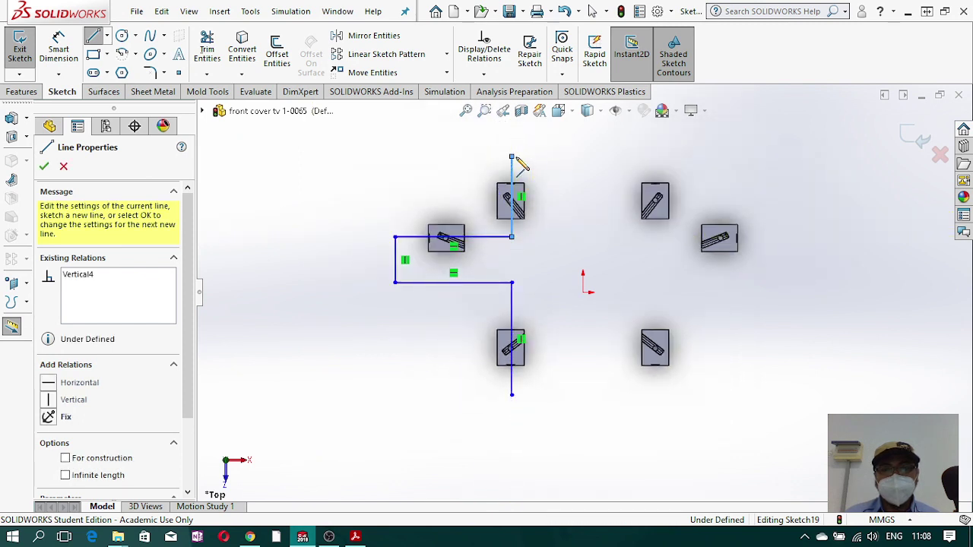
left_click(655, 157)
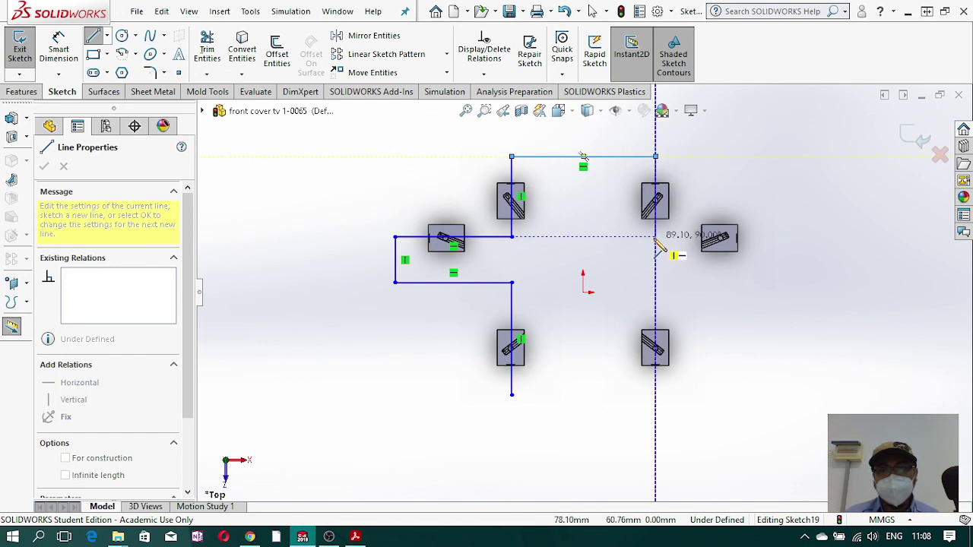
left_click(656, 237)
left_click(762, 237)
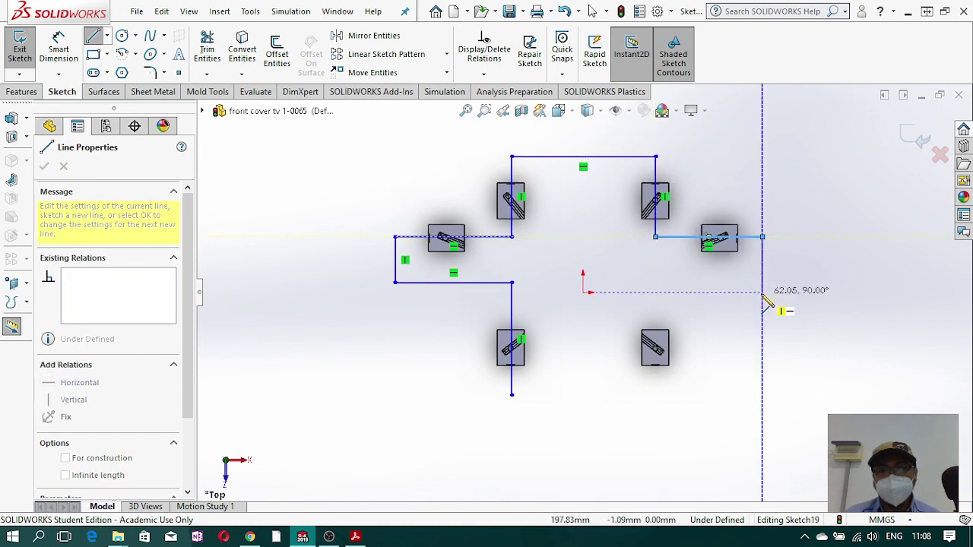
left_click(763, 292)
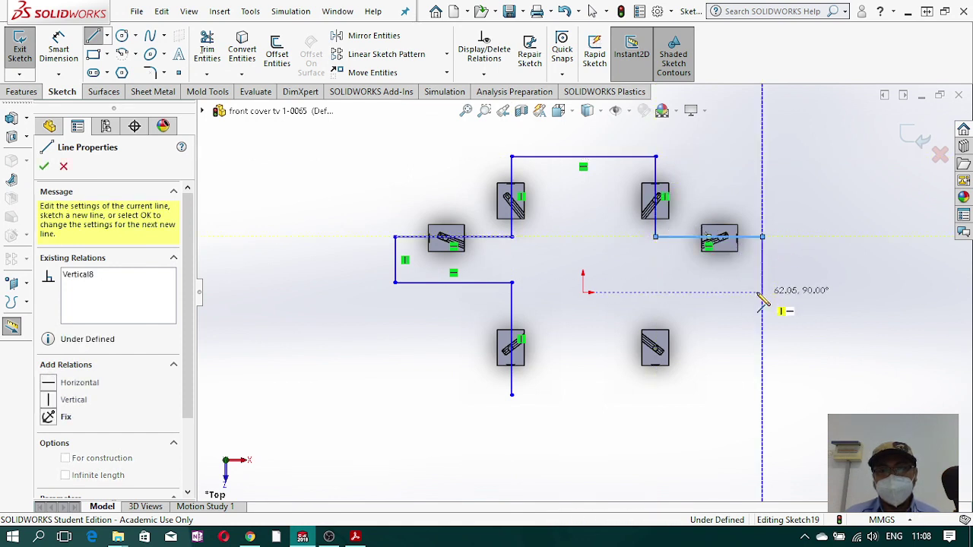
left_click(655, 292)
left_click(656, 408)
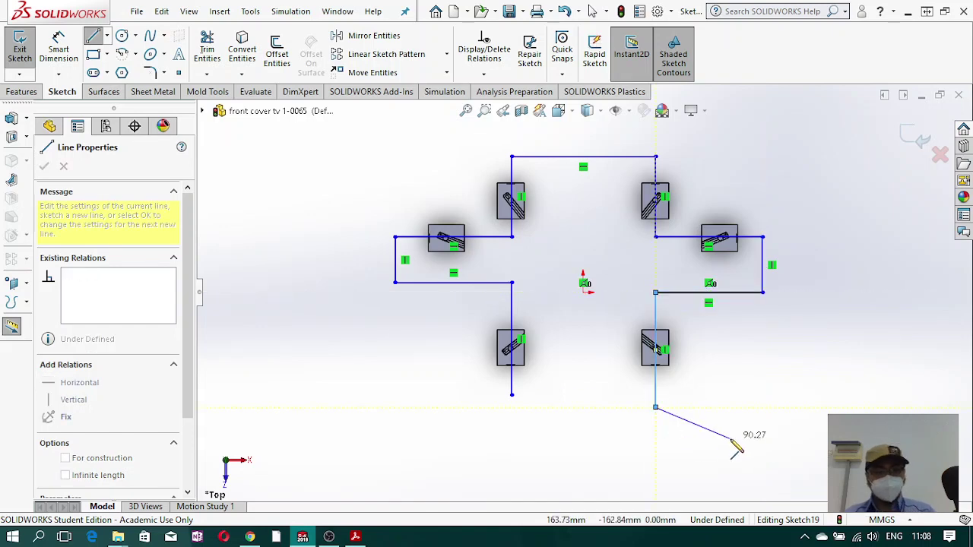
key("Escape")
- Make the horizontal line through the far-left core coincident with the midpoint of that core's outer notch edge
scroll(425, 307, "down", 6)
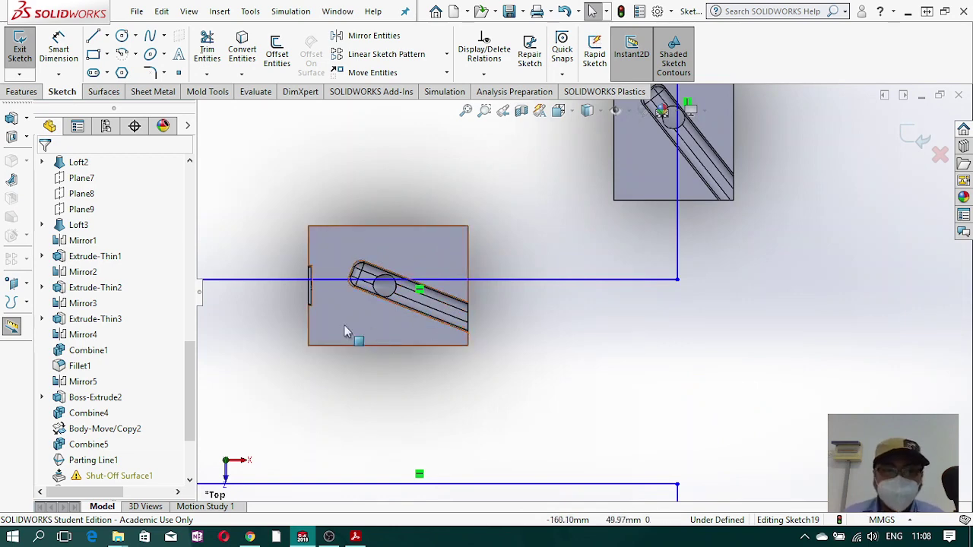
scroll(344, 325, "down", 2)
scroll(428, 293, "down", 2)
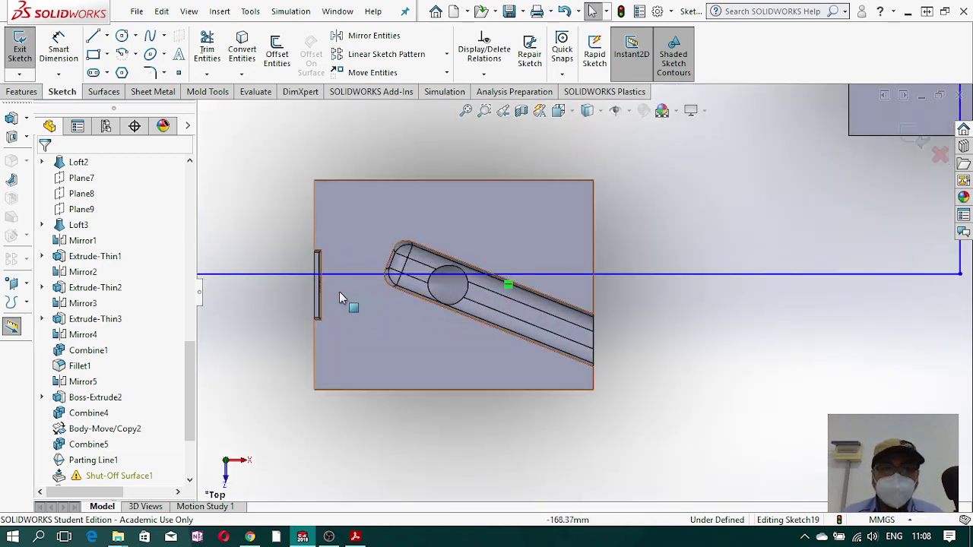
scroll(317, 287, "down", 3)
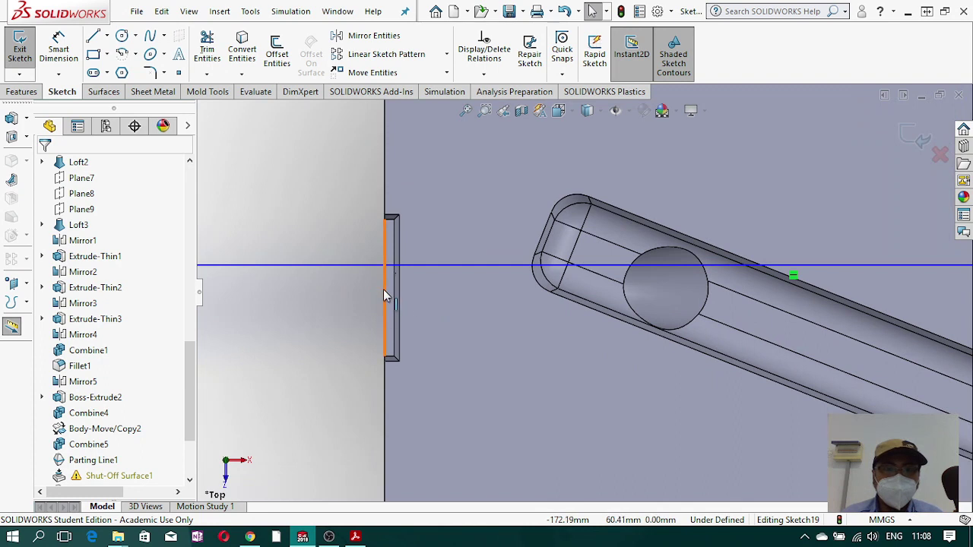
left_click(383, 289)
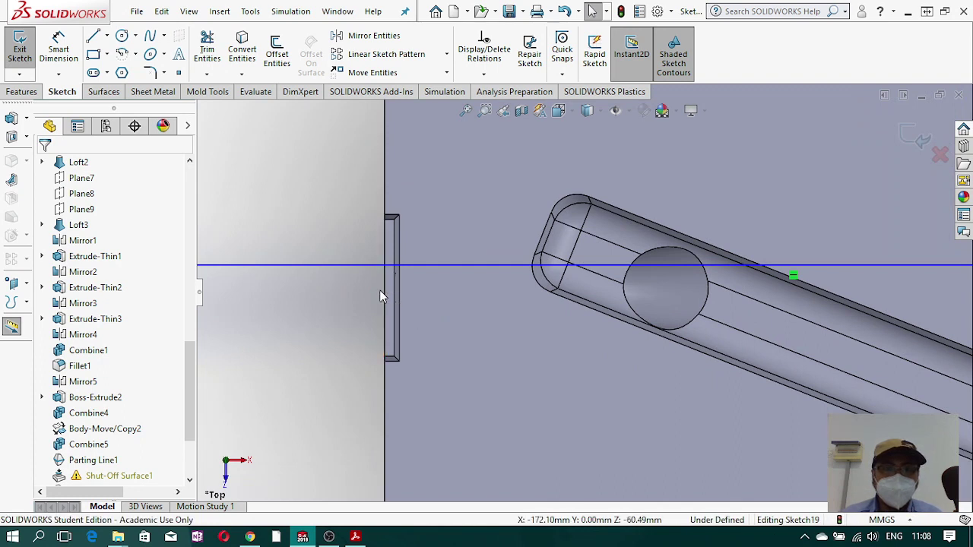
left_click(335, 265, "ctrl")
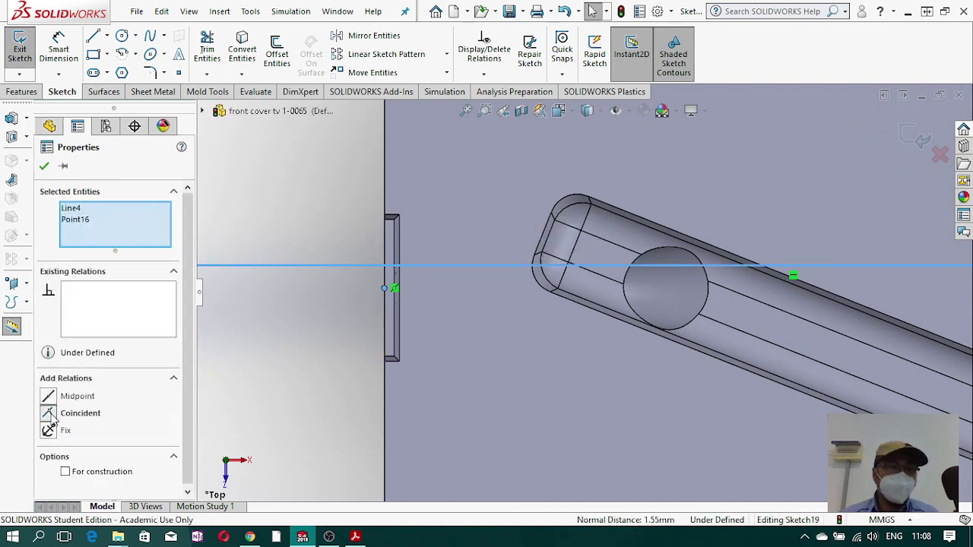
left_click(48, 413)
left_click(331, 355)
- Make the vertical line through the upper-left core coincident with the midpoint of its upper notch edge
scroll(335, 349, "up", 5)
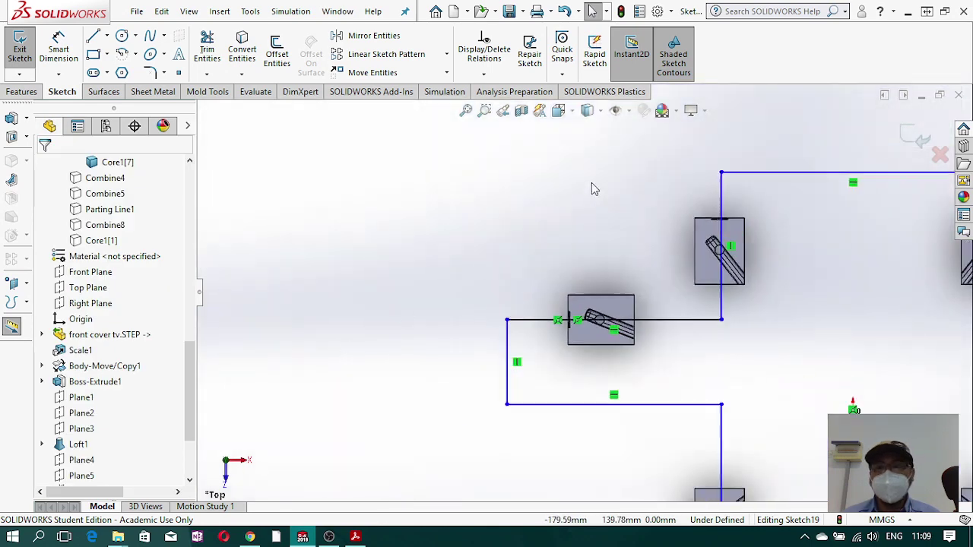
scroll(725, 283, "down", 10)
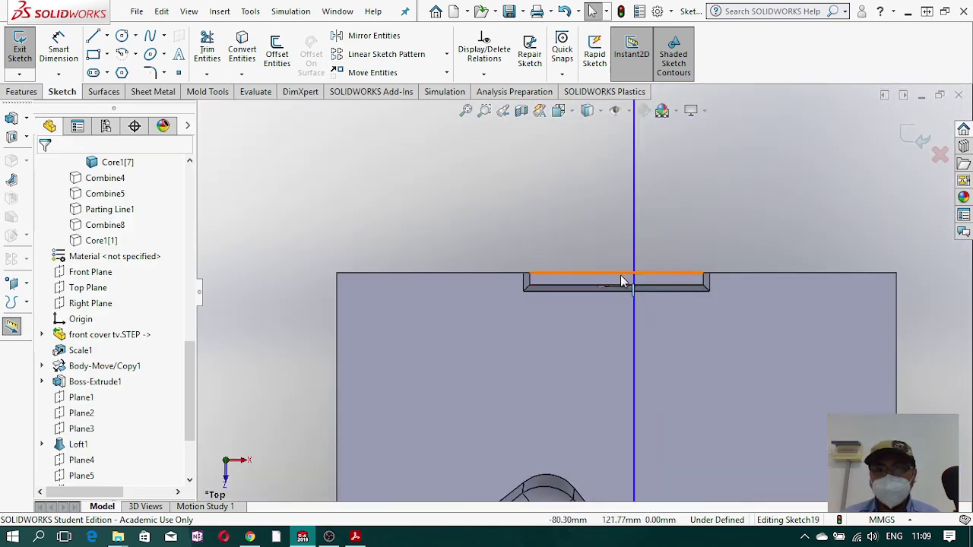
left_click(617, 281)
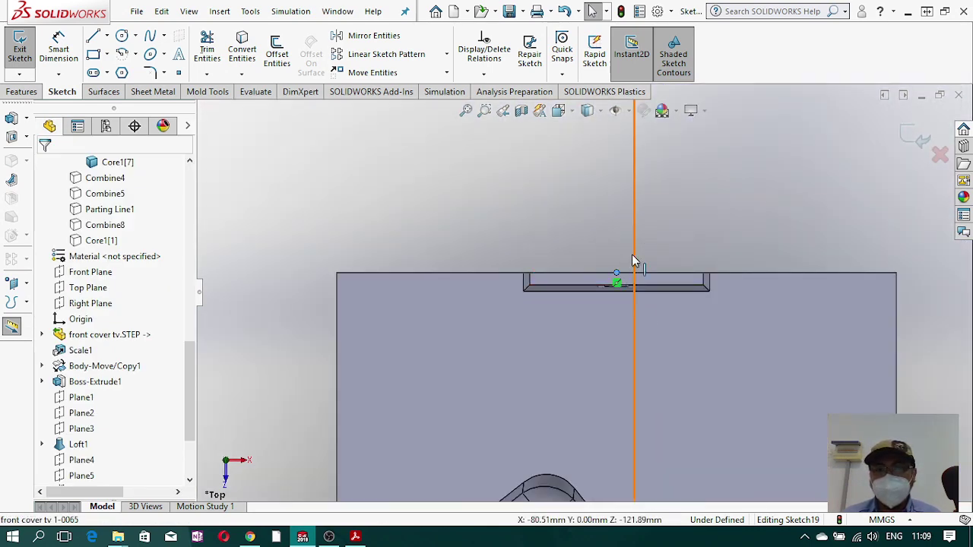
left_click(633, 254, "ctrl")
left_click(48, 412)
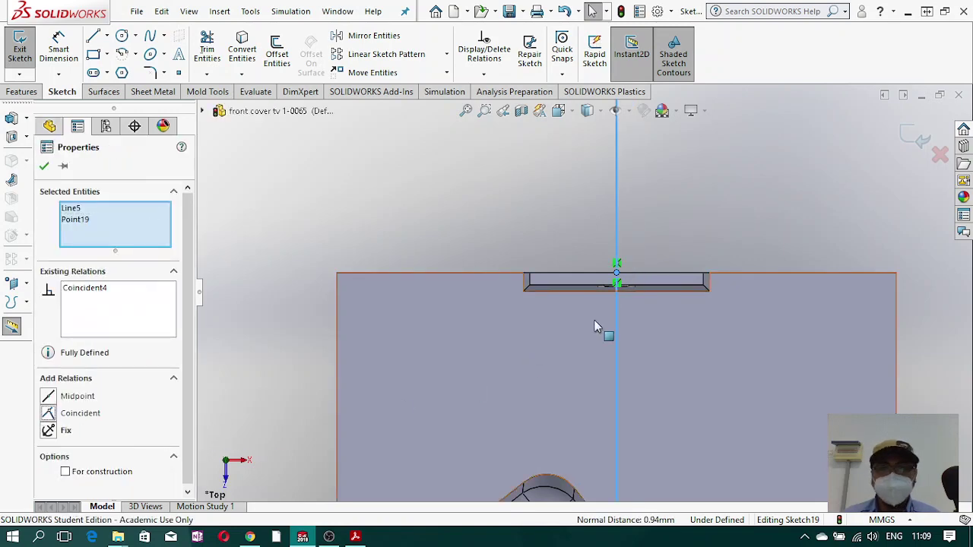
- Make the vertical line through the upper-right core coincident with the midpoint of its upper notch edge
scroll(596, 319, "up", 5)
scroll(735, 303, "down", 8)
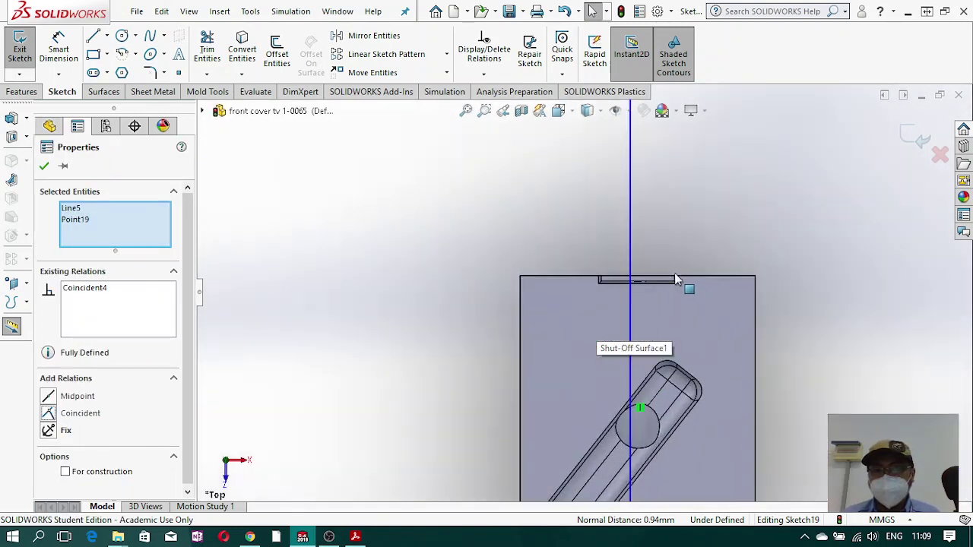
left_click(583, 284)
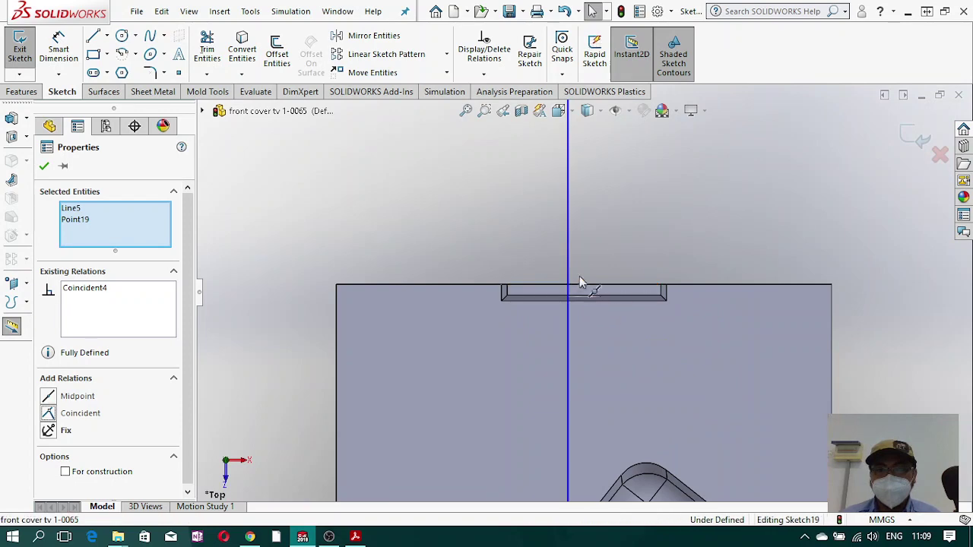
left_click(567, 260, "ctrl")
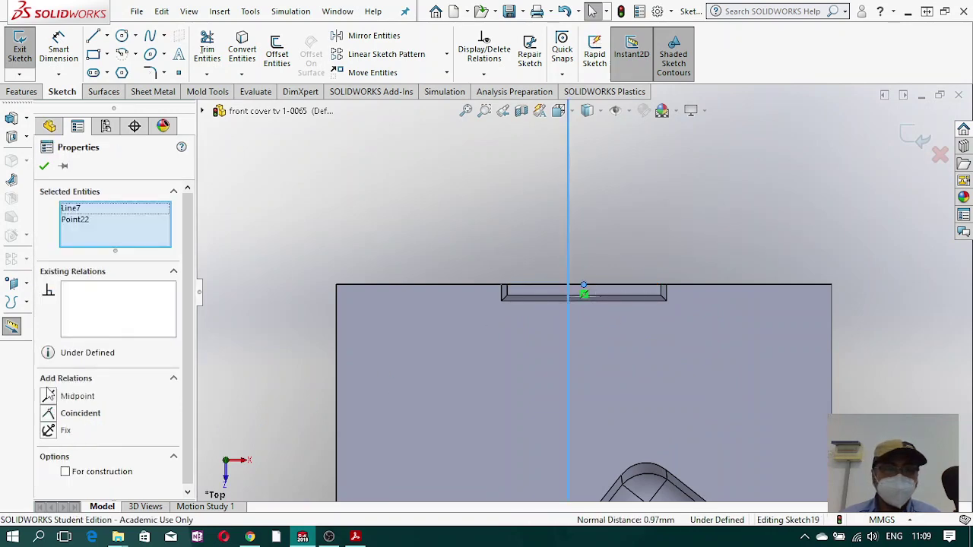
left_click(47, 414)
- Move the horizontal line through the far-right core off-centre and make it coincident with the midpoint of the core's outer notch edge
scroll(601, 304, "up", 10)
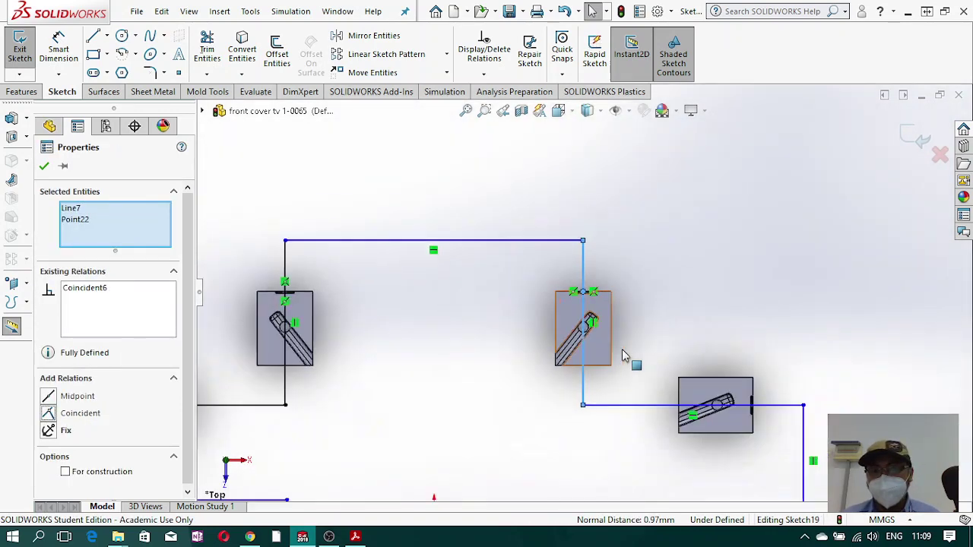
scroll(696, 391, "down", 6)
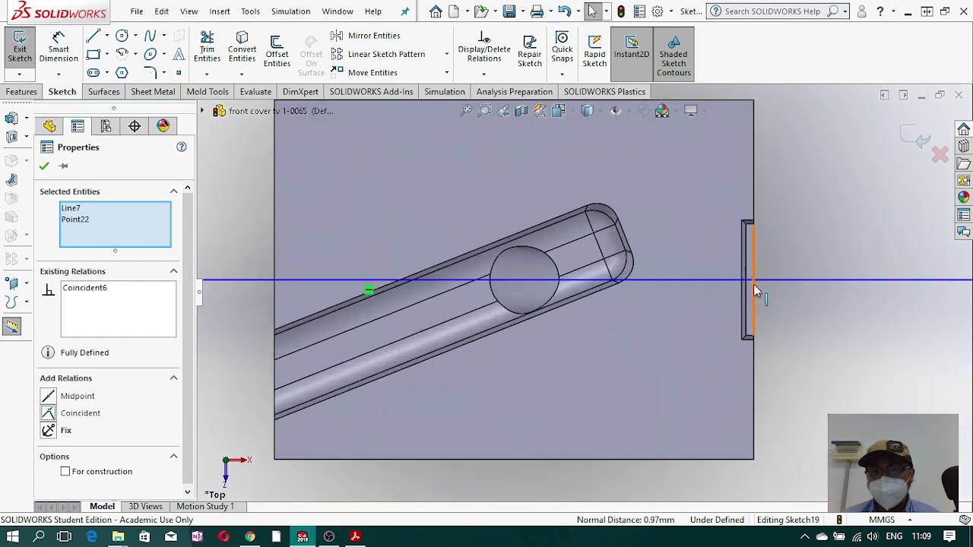
left_click_drag(772, 258, 771, 245)
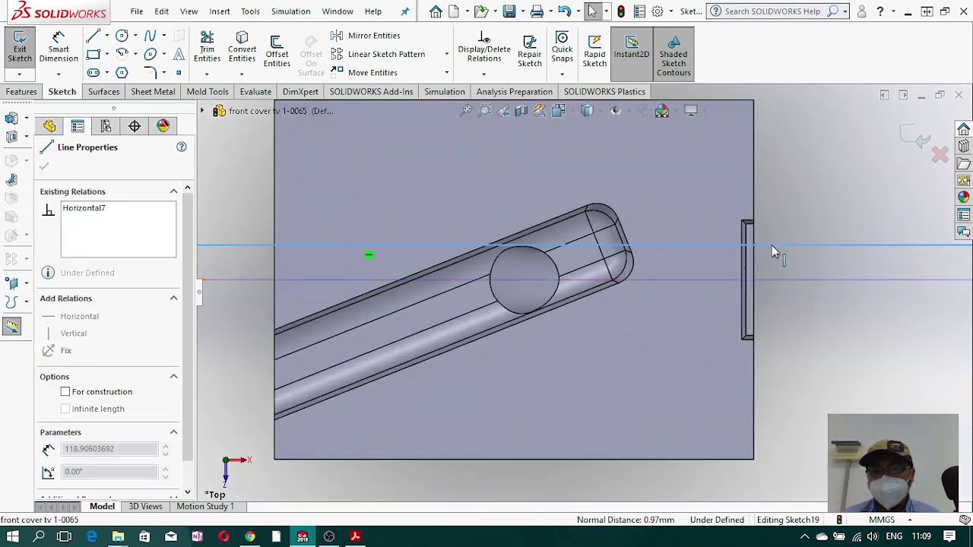
left_click(753, 280)
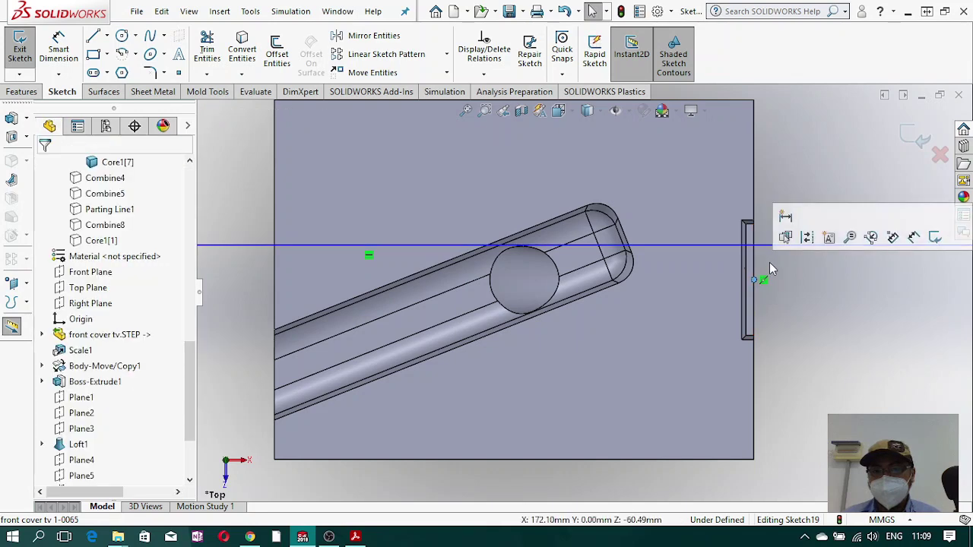
left_click(765, 247)
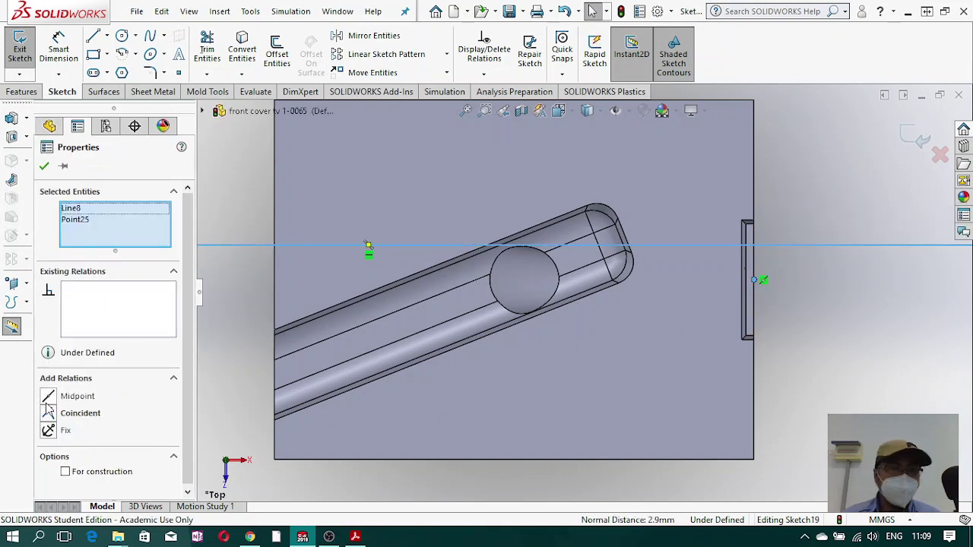
left_click(49, 413)
- Move the vertical line through the lower-right core off-centre and make it coincident with the midpoint of the core's lower notch edge
scroll(672, 327, "up", 12)
scroll(487, 412, "down", 1)
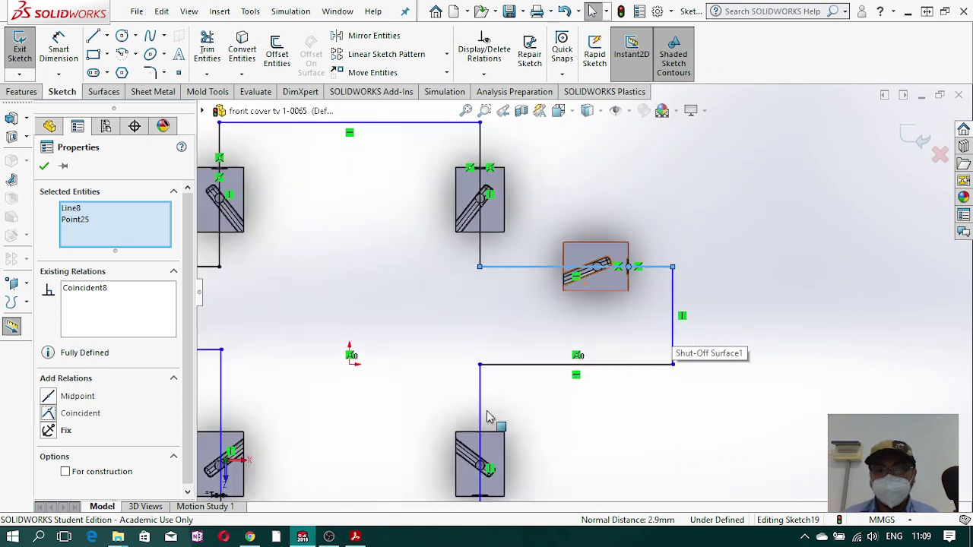
scroll(487, 416, "down", 5)
scroll(576, 400, "up", 2)
scroll(576, 389, "down", 3)
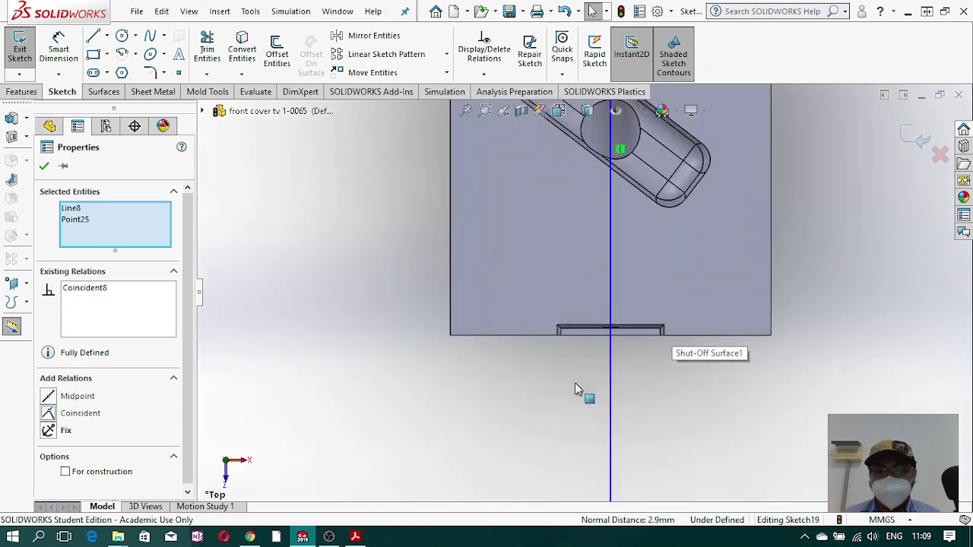
left_click(616, 391)
left_click(610, 392)
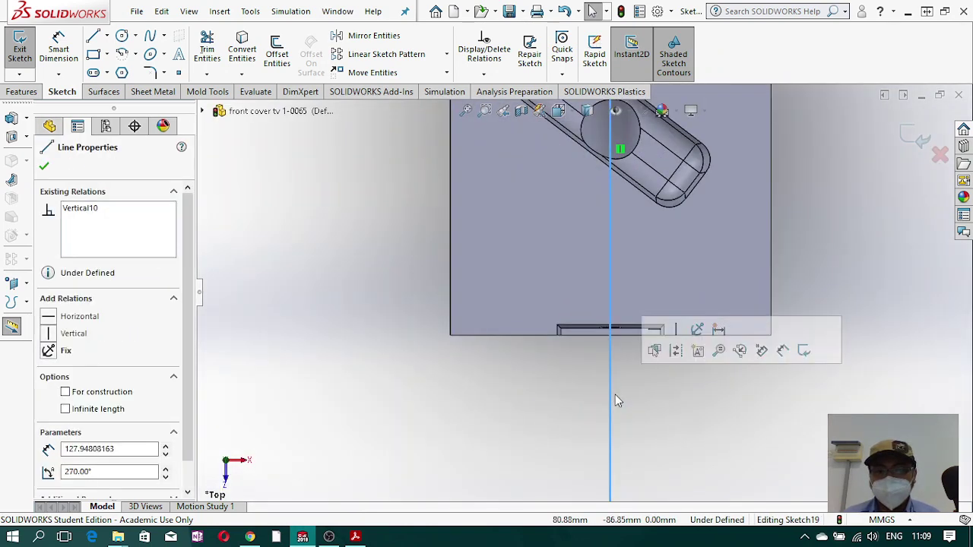
left_click_drag(611, 395, 569, 391)
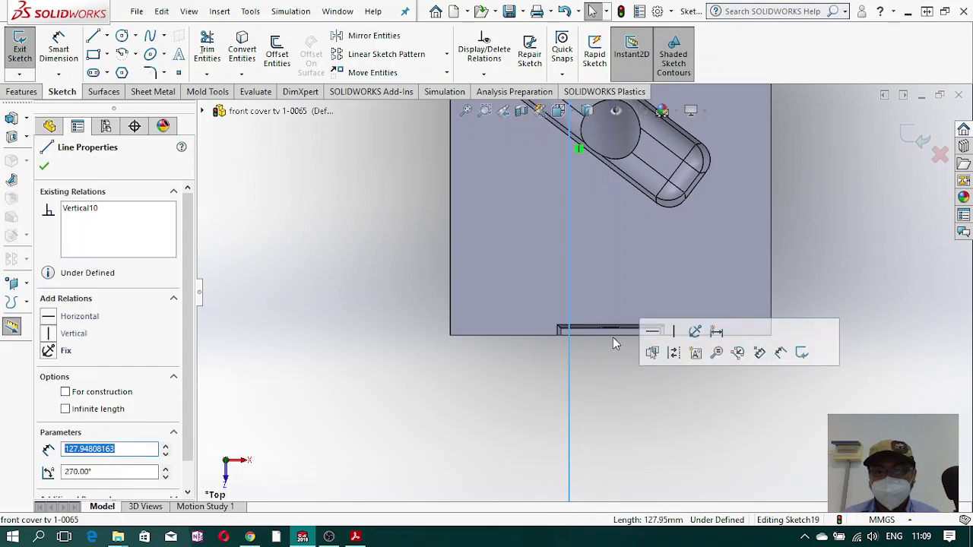
left_click(614, 391)
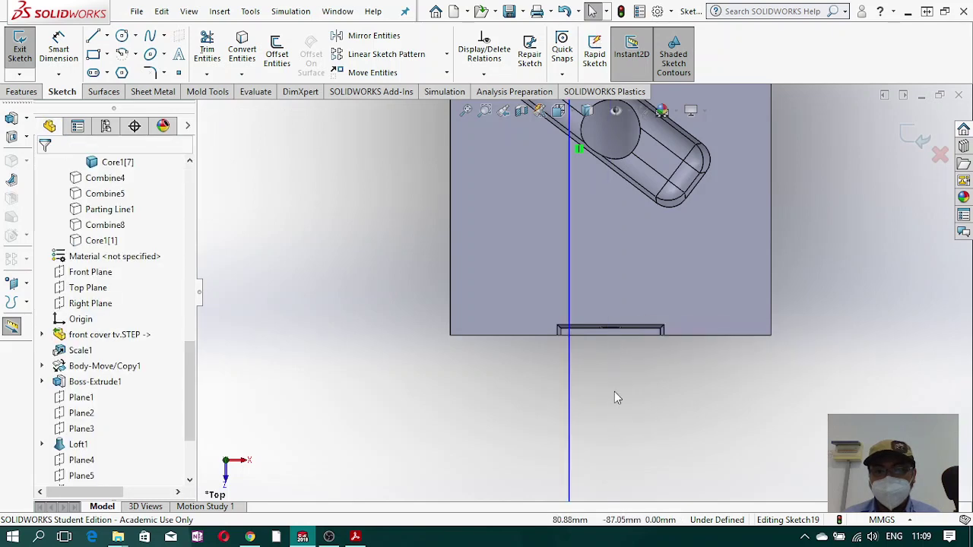
left_click(612, 335)
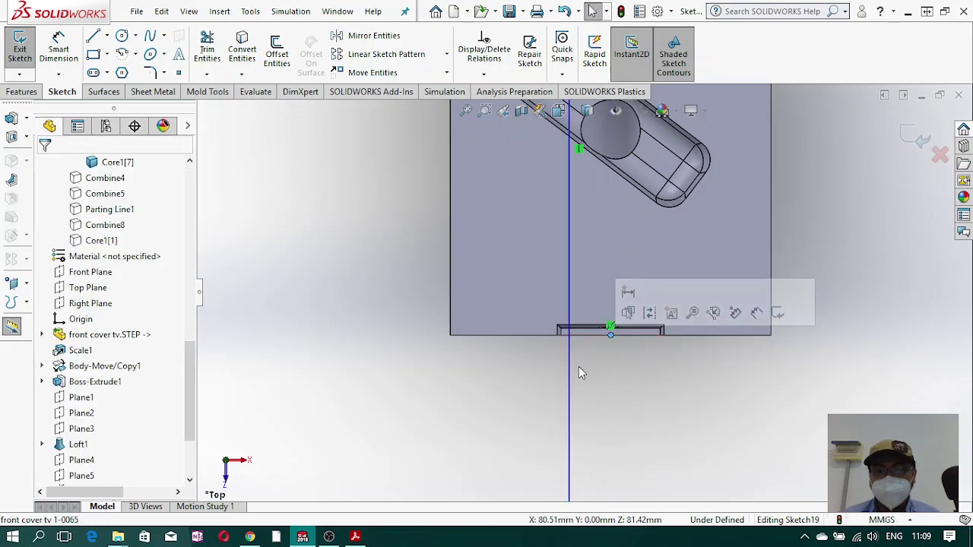
left_click(569, 374, "ctrl")
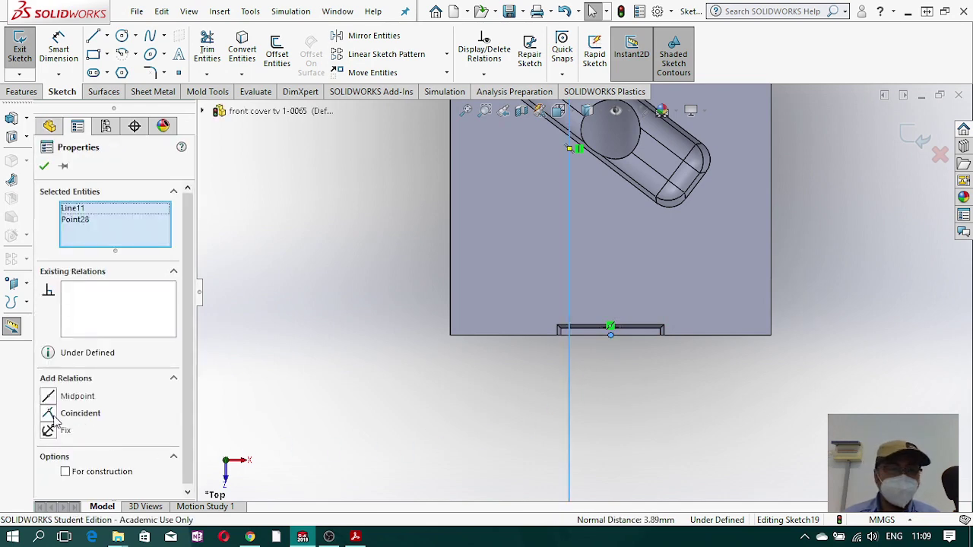
left_click(48, 414)
- Make the vertical line through the lower-left core coincident with the midpoint of that core's lower notch edge
scroll(717, 388, "up", 5)
left_click(202, 260)
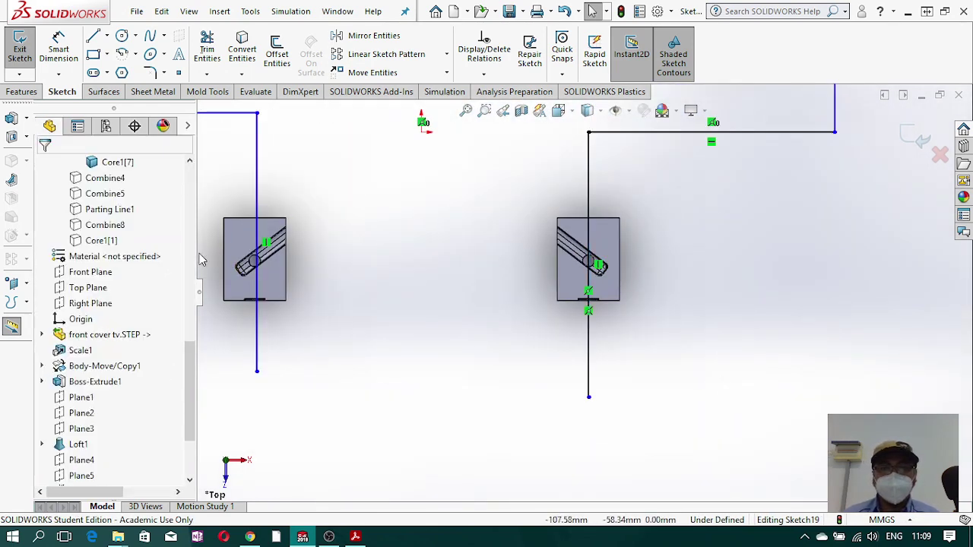
scroll(201, 260, "down", 8)
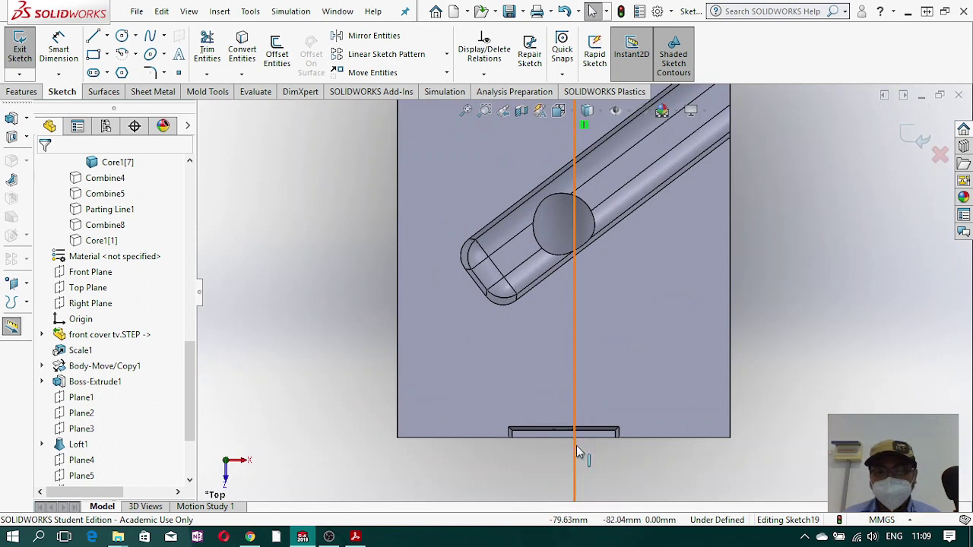
left_click(576, 446)
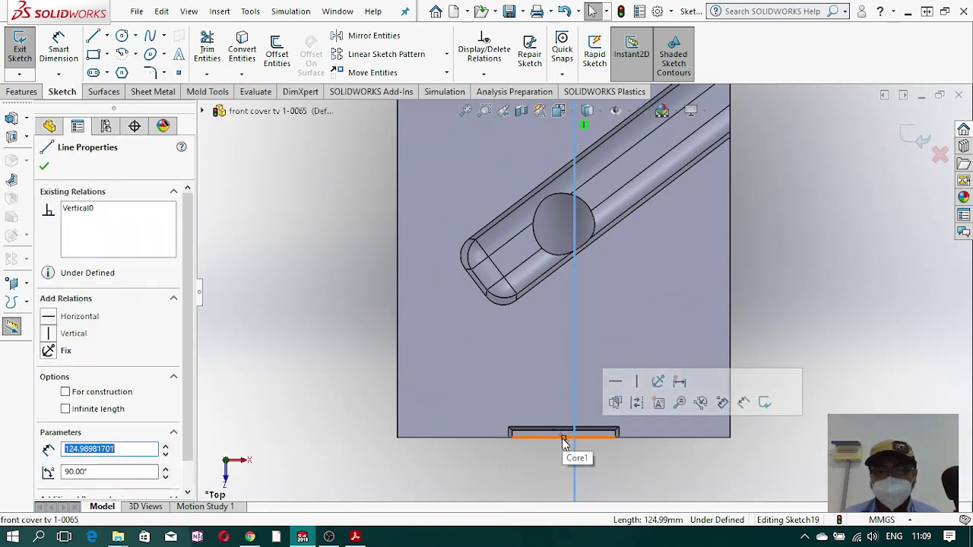
left_click(563, 438)
left_click(575, 462, "ctrl")
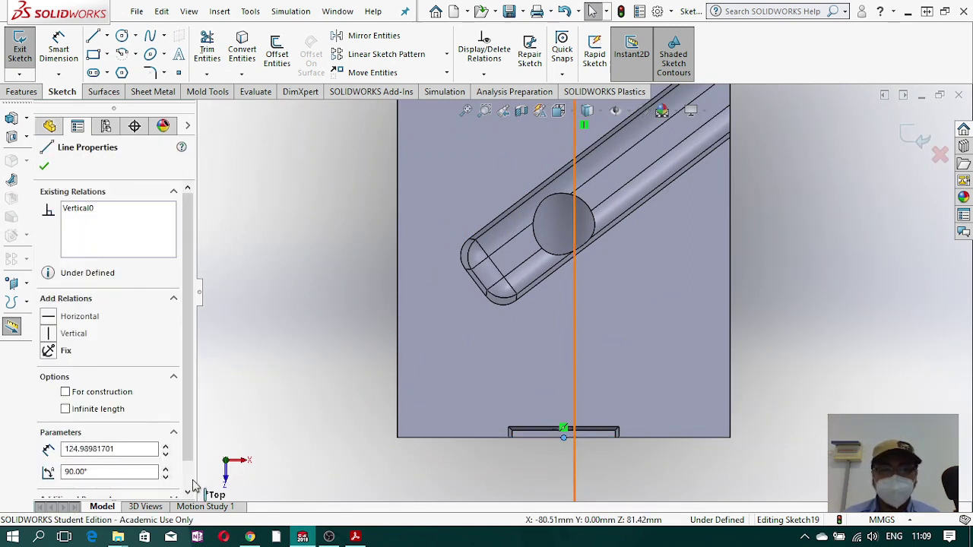
left_click(49, 414)
scroll(895, 287, "up", 7)
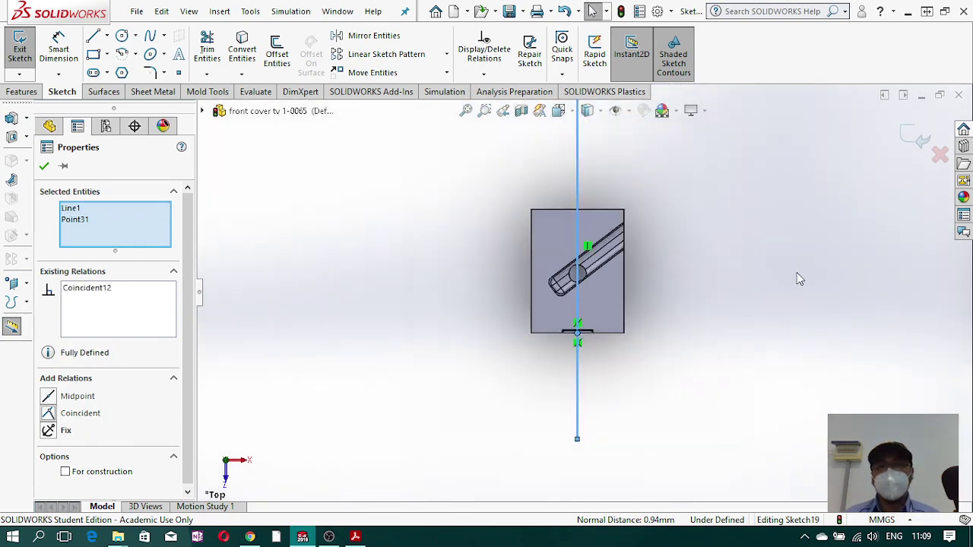
left_click(795, 272)
- Check the line path across all six cores and exit the sketch
scroll(630, 311, "up", 2)
scroll(583, 292, "up", 5)
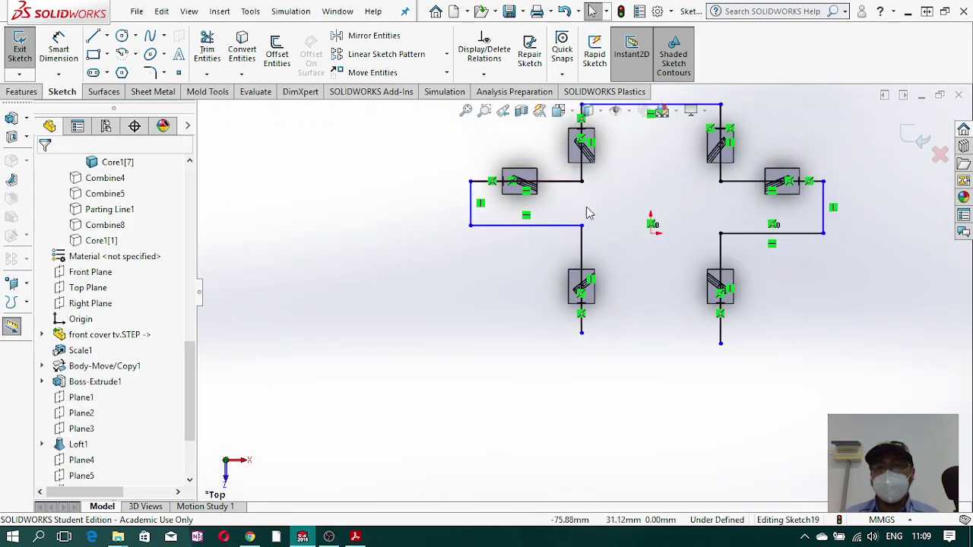
scroll(587, 214, "up", 3)
scroll(623, 246, "down", 3)
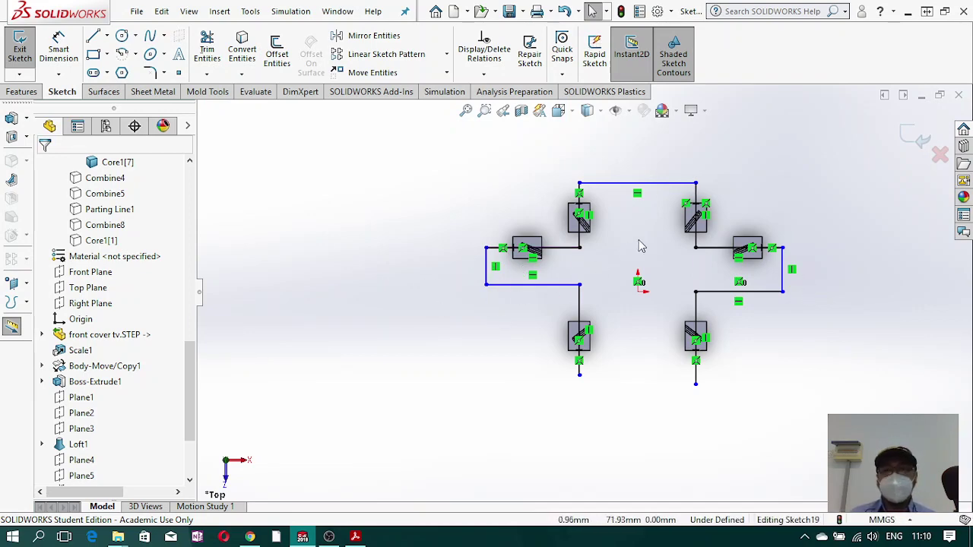
scroll(641, 246, "down", 3)
mouse_move(691, 307)
middle_mouse_down()
mouse_move(686, 187)
mouse_move(702, 174)
mouse_move(797, 175)
middle_mouse_up()
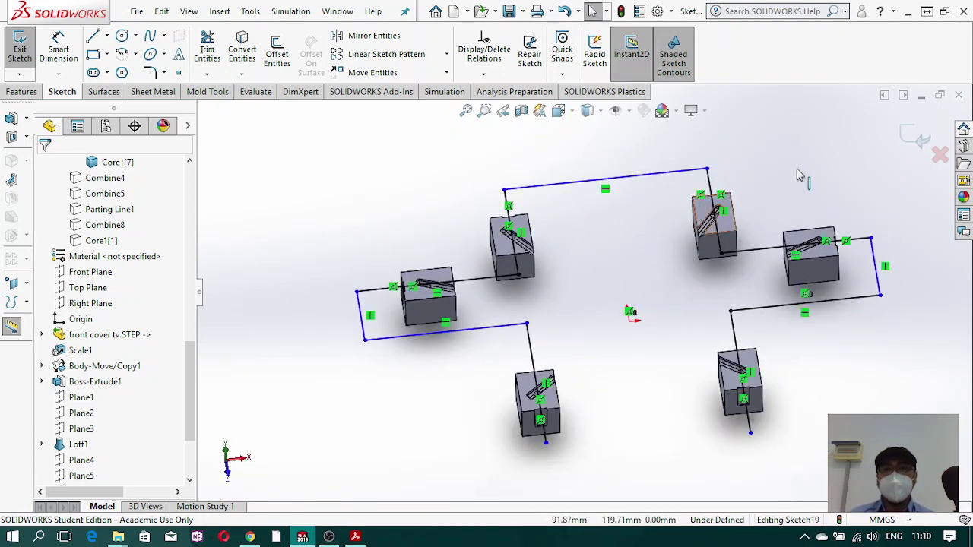
left_click(916, 135)
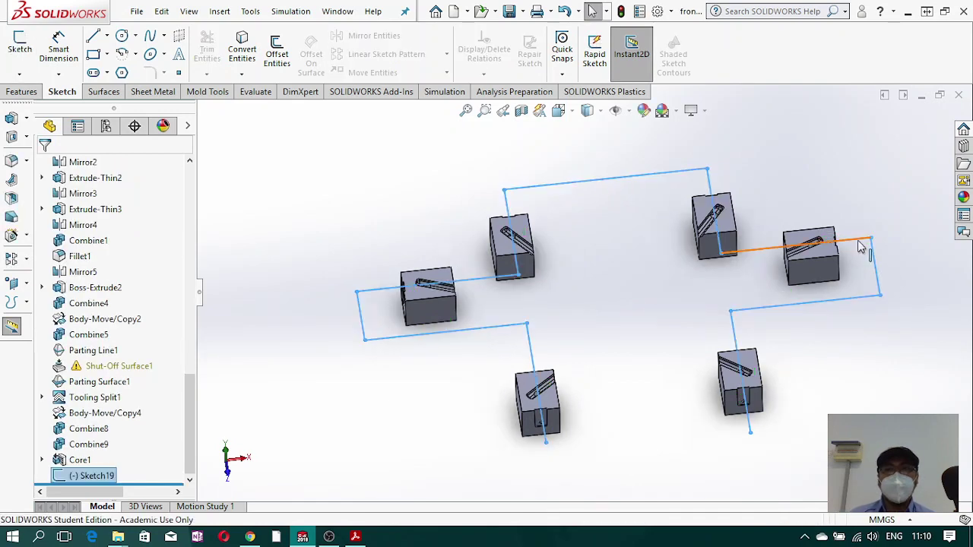
- Start a Split feature with the notch-centred line sketch as the trim tool
left_click(199, 92)
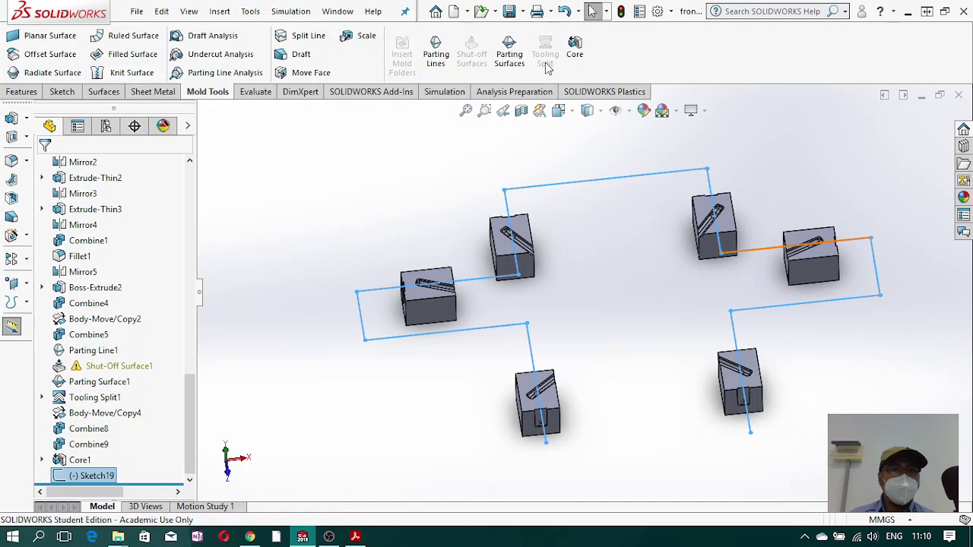
left_click(23, 92)
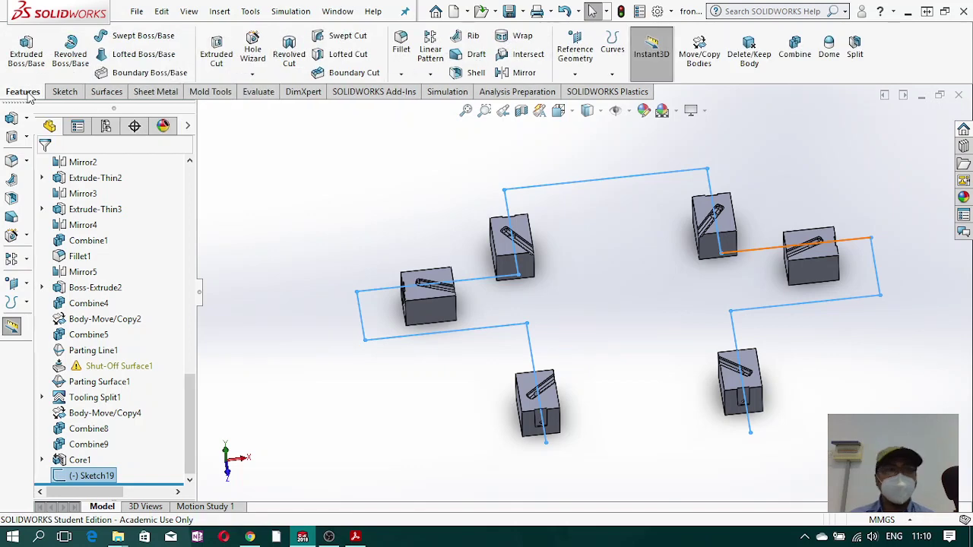
left_click(855, 48)
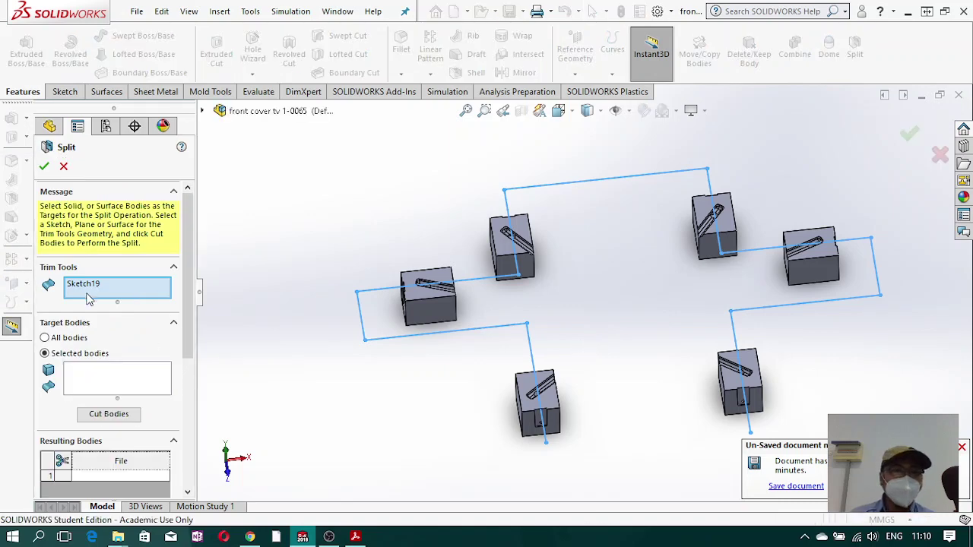
left_click(86, 287)
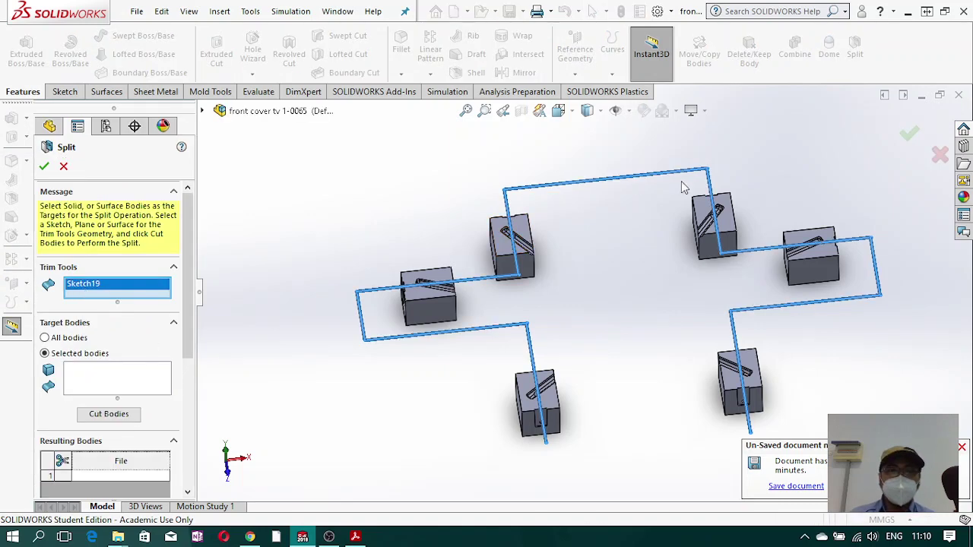
scroll(405, 299, "up", 3)
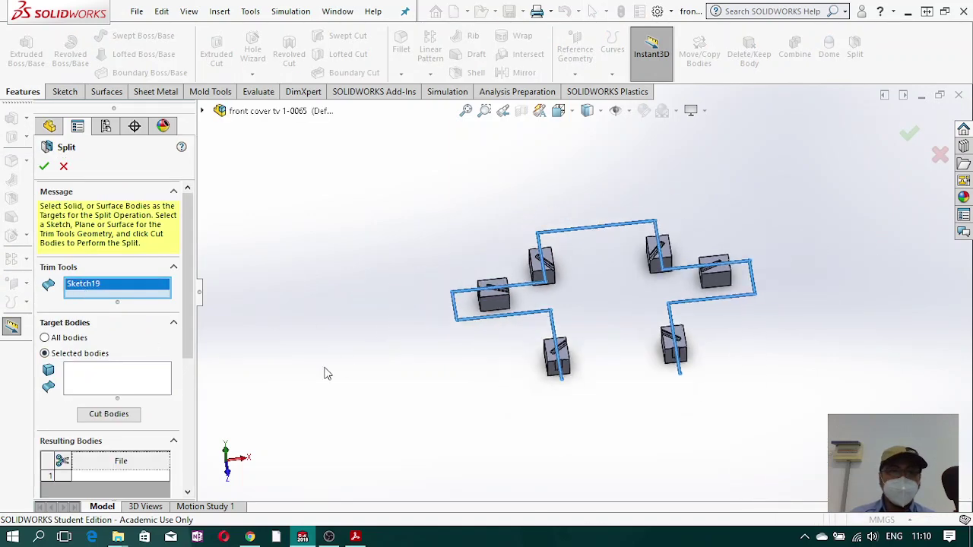
- Choose the six core inserts as the target bodies of the split
left_click(110, 388)
scroll(656, 311, "down", 2)
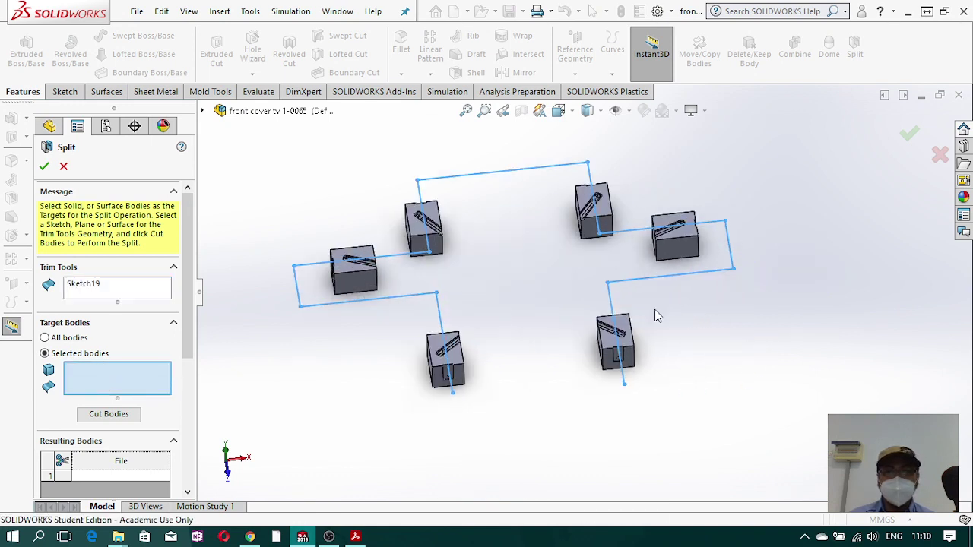
left_click(360, 275)
left_click(423, 225)
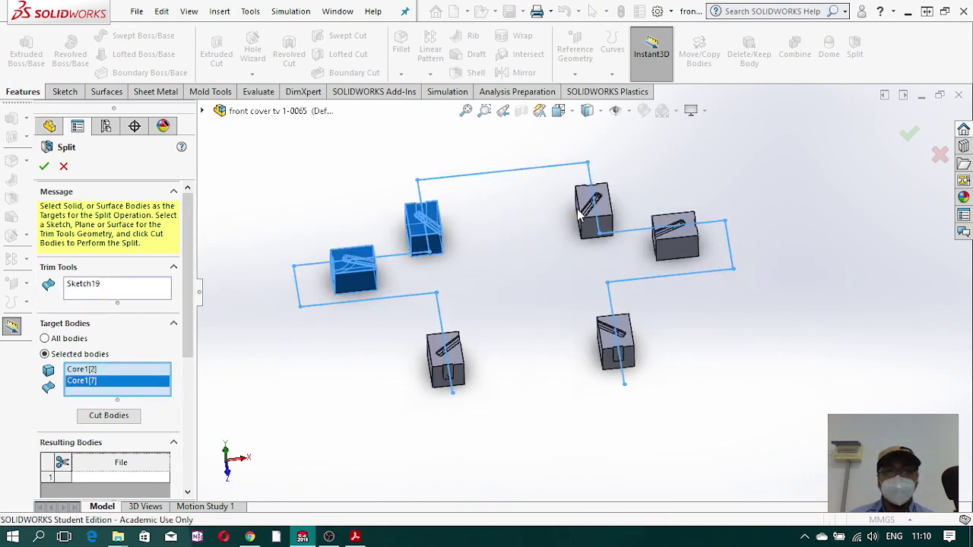
left_click(589, 212)
left_click(678, 237)
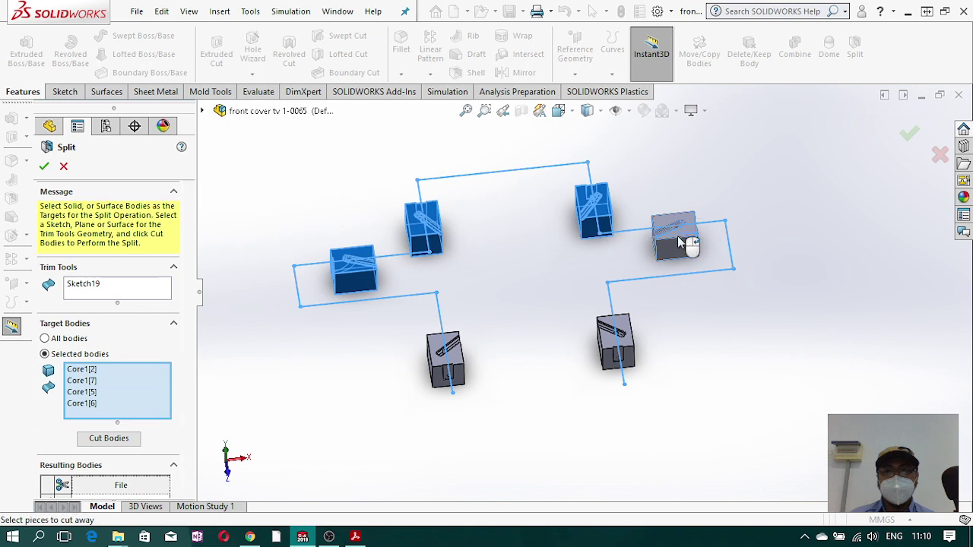
left_click(630, 344)
left_click(445, 367)
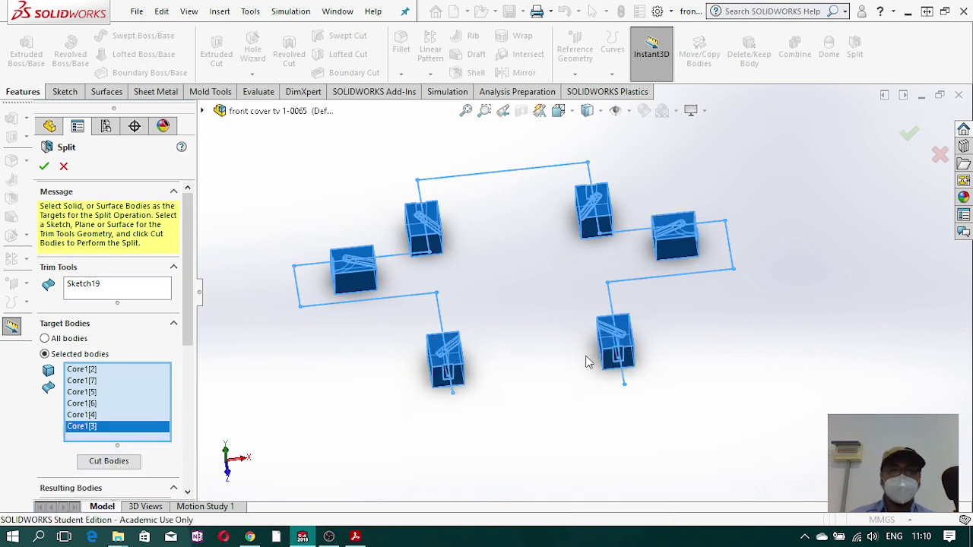
- Cut the six cores along the sketch and include all resulting bodies in the split with auto-assigned file names
scroll(187, 387, "down", 3)
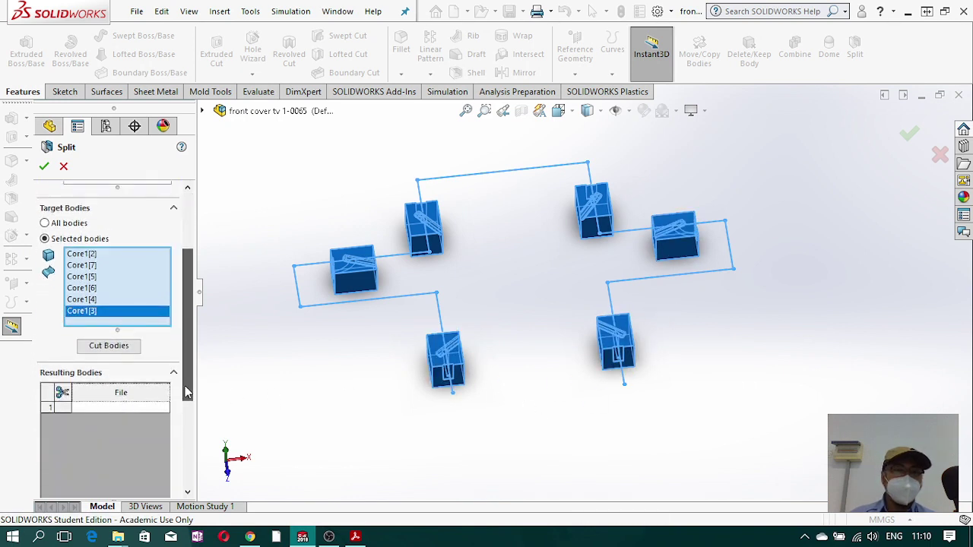
left_click(118, 346)
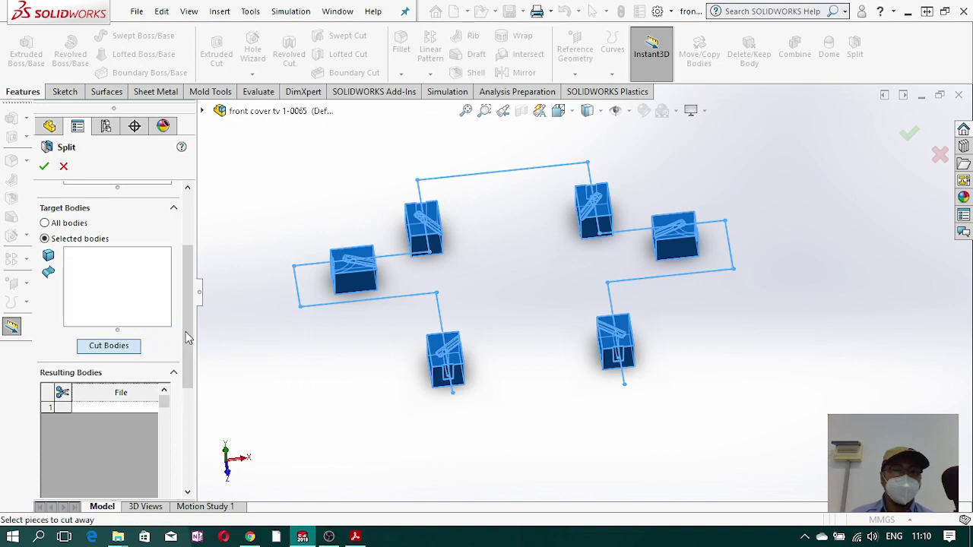
scroll(189, 338, "down", 3)
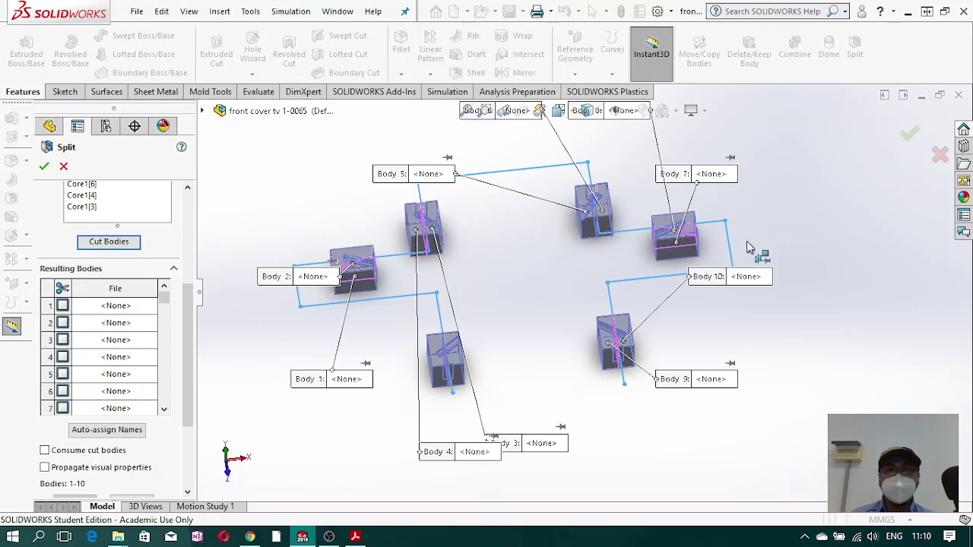
scroll(187, 346, "down", 3)
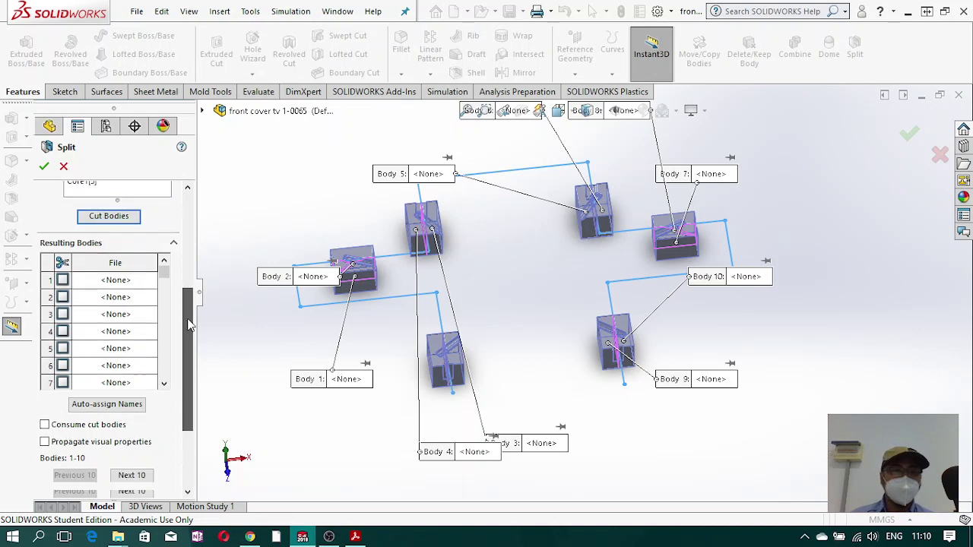
left_click(107, 298)
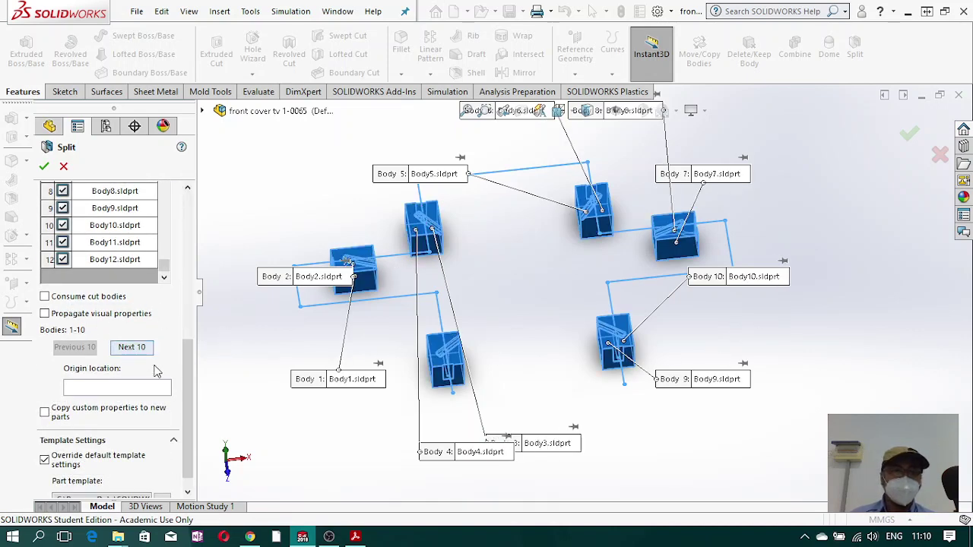
- Hide the line sketch used for the split
scroll(182, 384, "up", 5)
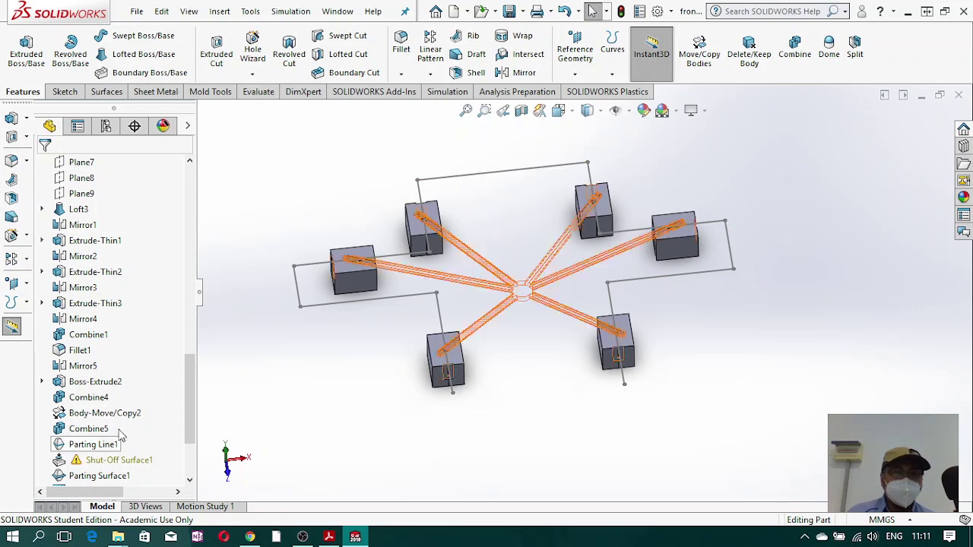
scroll(152, 449, "down", 3)
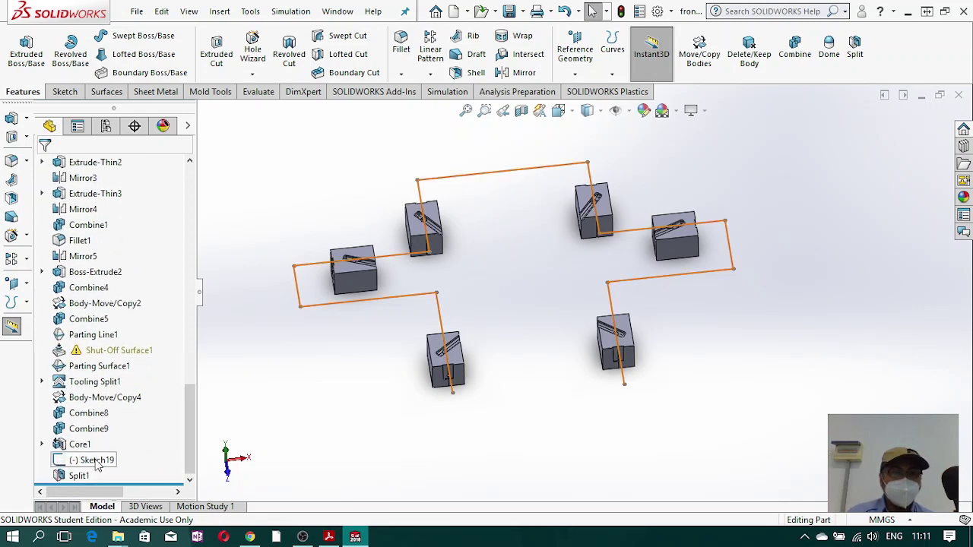
right_click(91, 460)
left_click(108, 244)
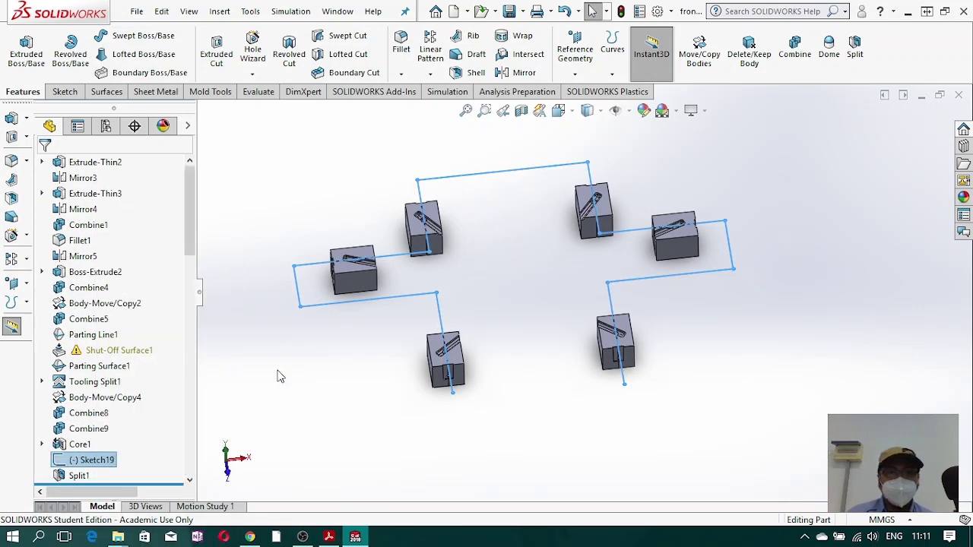
- Examine the split lines on the core inserts up close and review the resulting solid bodies in the feature tree
mouse_move(473, 281)
middle_mouse_down()
mouse_move(376, 319)
mouse_move(469, 278)
mouse_move(510, 233)
mouse_move(513, 282)
mouse_move(503, 283)
middle_mouse_up()
scroll(369, 253, "down", 3)
scroll(403, 297, "down", 3)
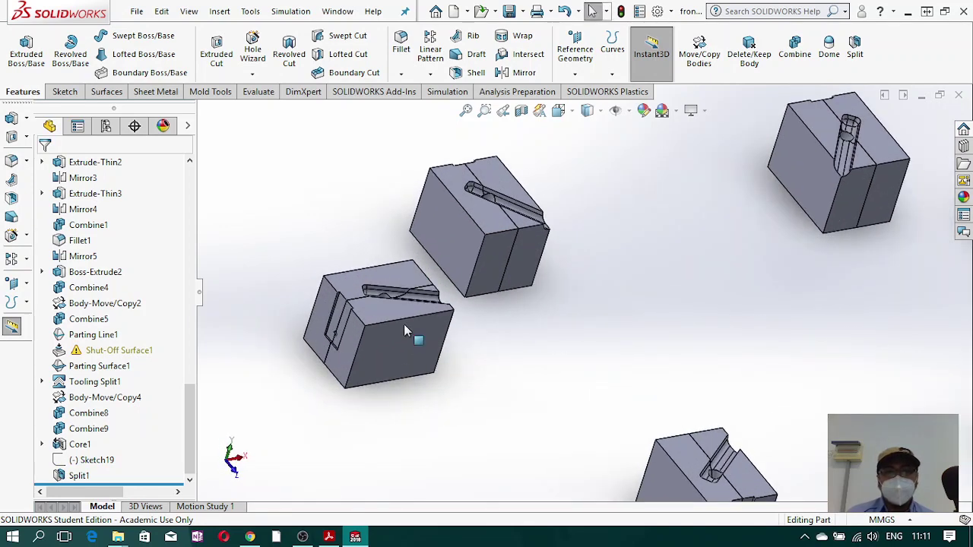
left_click_drag(185, 404, 187, 235)
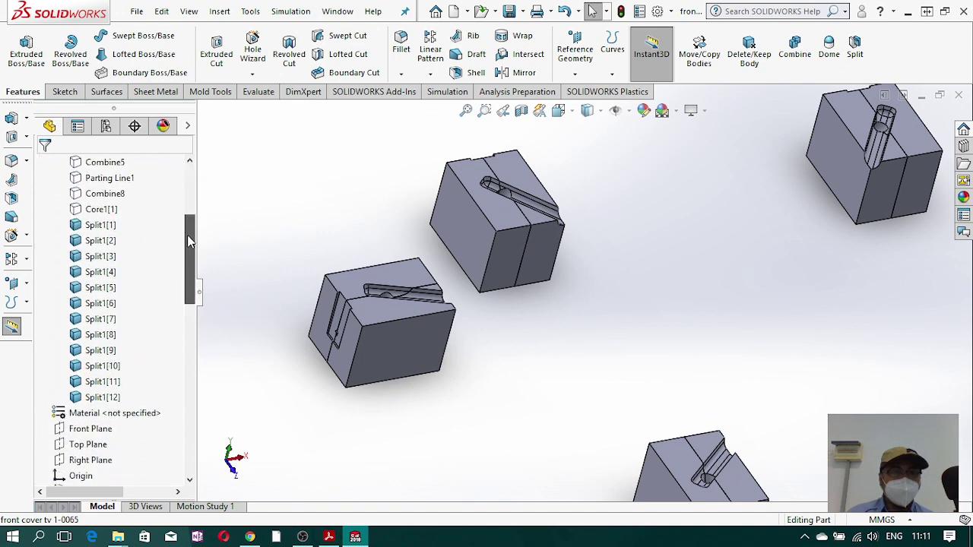
- Isolate the last split body to examine its cut face and the notch along it, and exit the isolation
right_click(104, 400)
key("f")
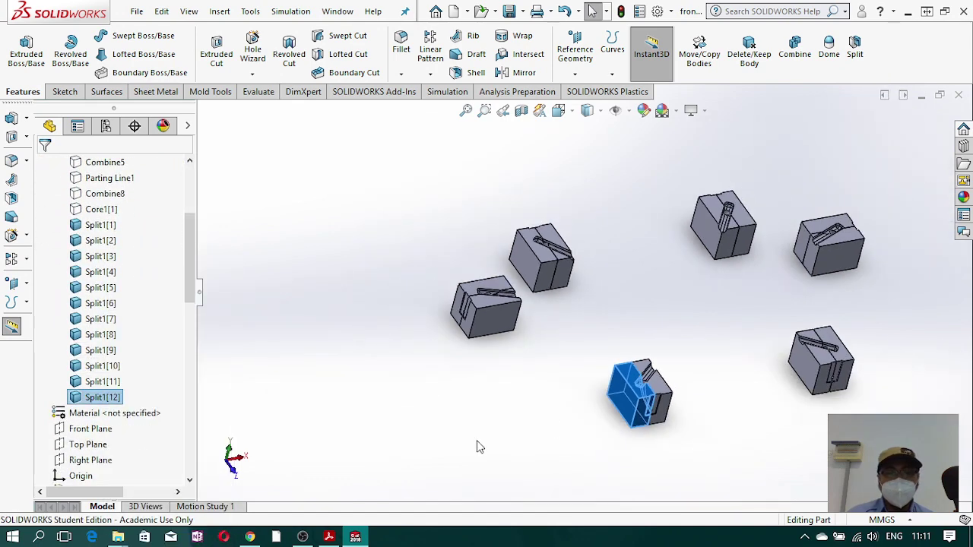
right_click(104, 401)
key("Escape")
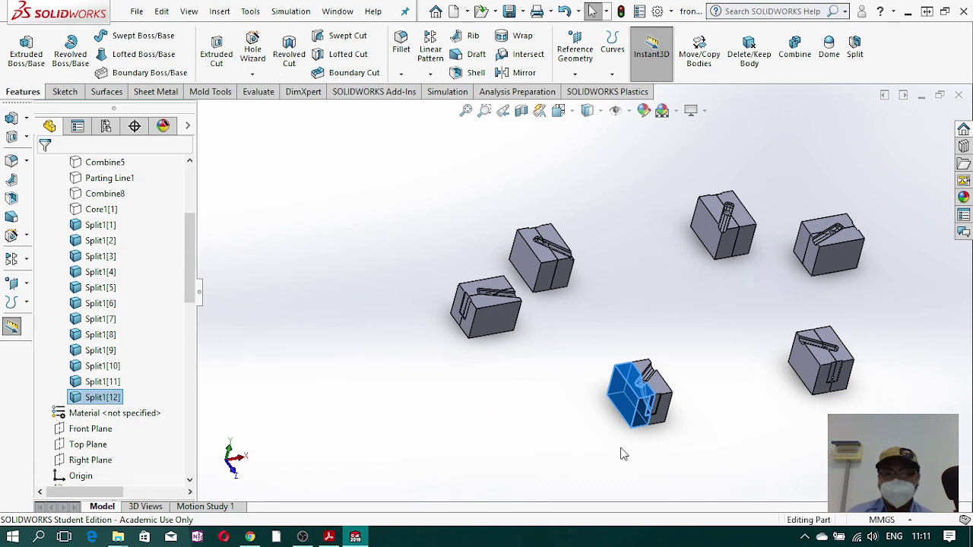
middle_click_drag(658, 452, 654, 335)
scroll(564, 410, "down", 5)
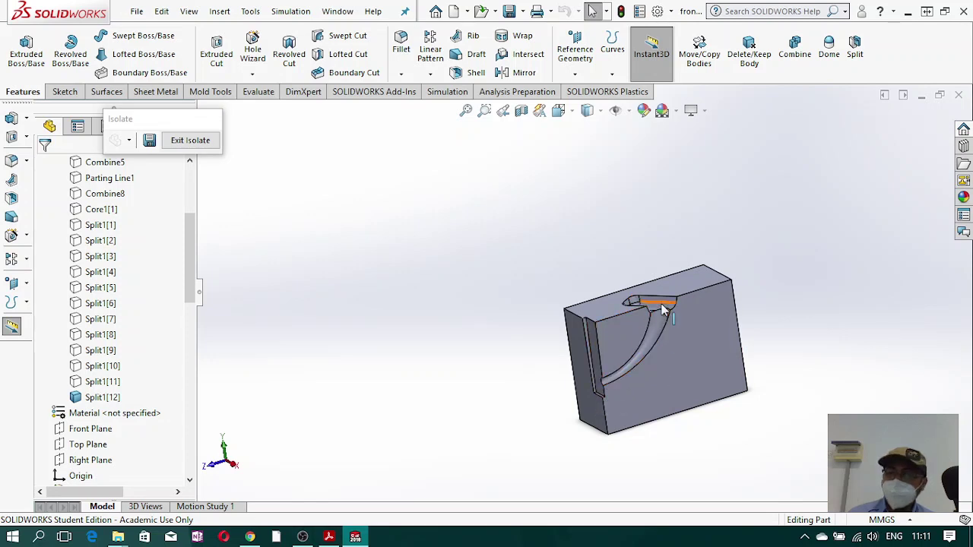
middle_click_drag(652, 398, 681, 391)
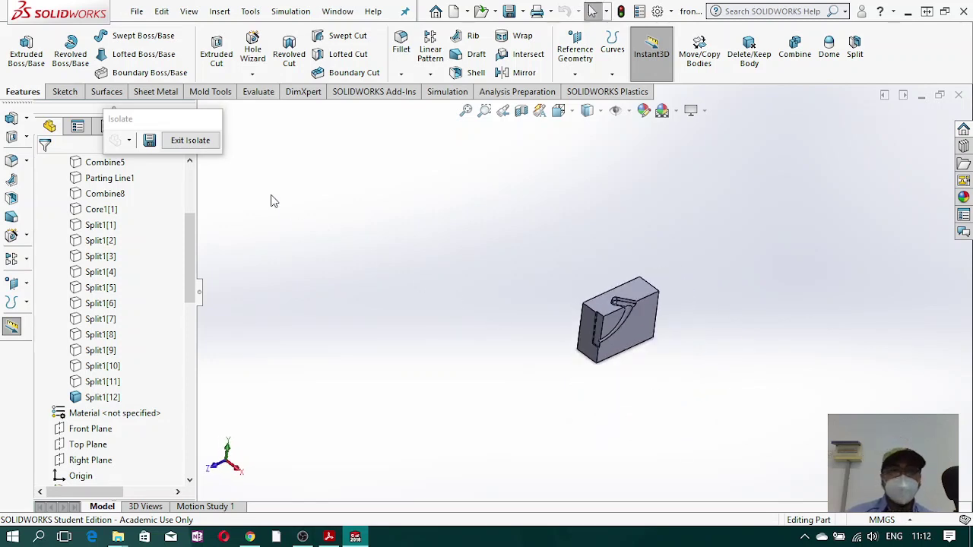
left_click(188, 139)
- Show the hidden Core1[1] body around the twelve split inserts
scroll(654, 320, "down", 3)
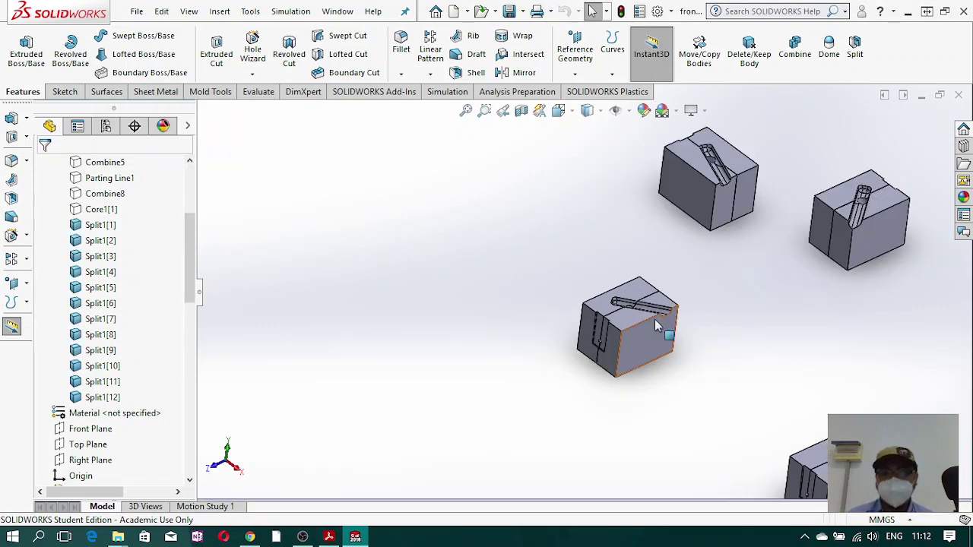
scroll(654, 315, "up", 5)
scroll(698, 312, "up", 2)
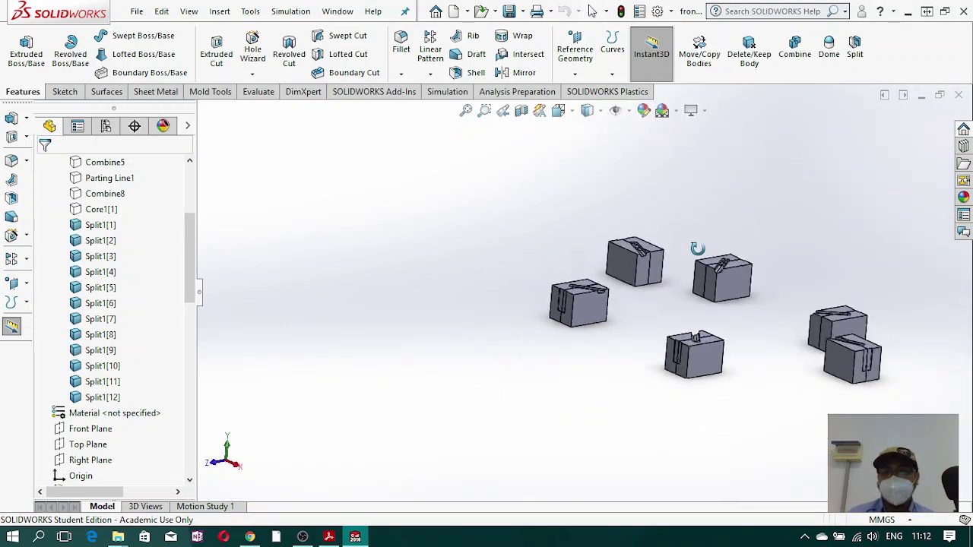
scroll(723, 293, "down", 1)
scroll(869, 338, "down", 3)
middle_click_drag(869, 338, 571, 246)
scroll(565, 242, "down", 1)
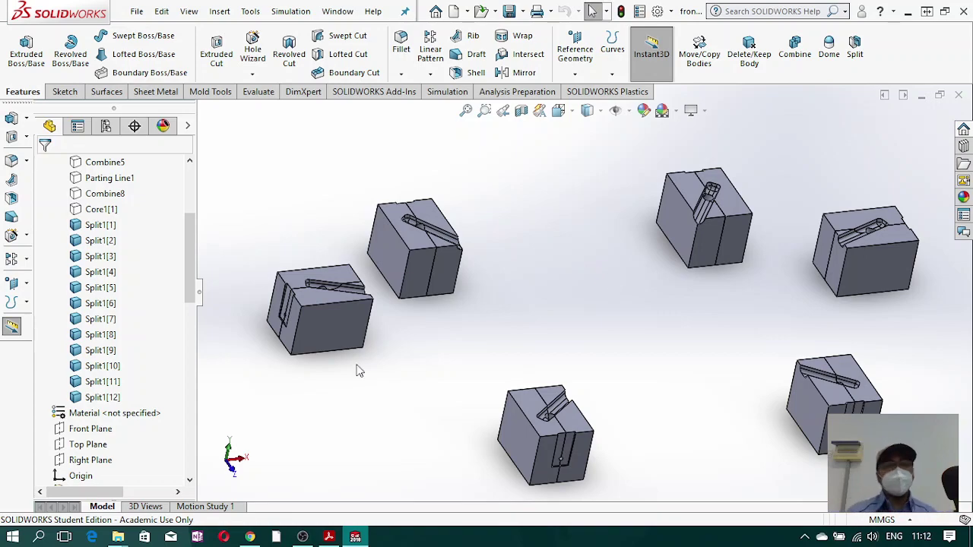
left_click(89, 214)
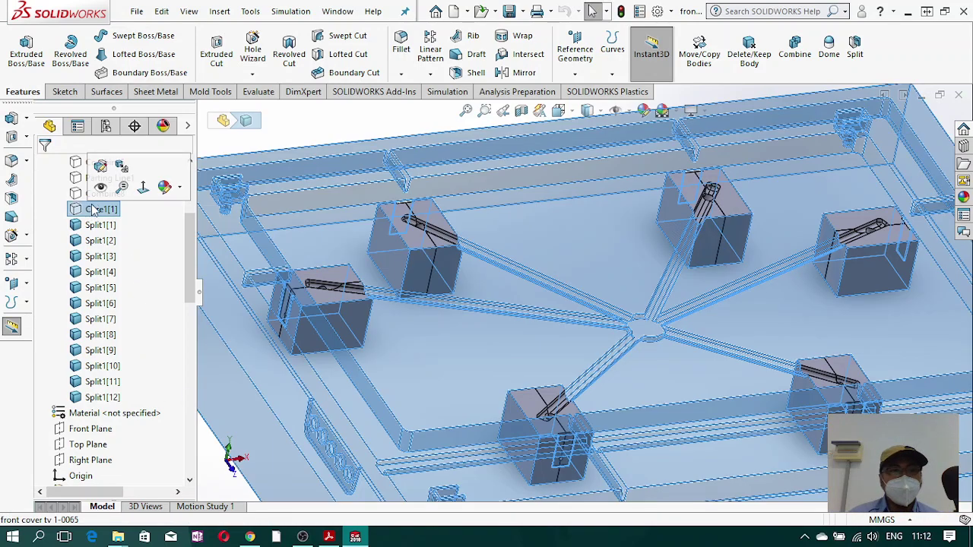
left_click(100, 188)
scroll(560, 299, "up", 2)
scroll(753, 289, "up", 5)
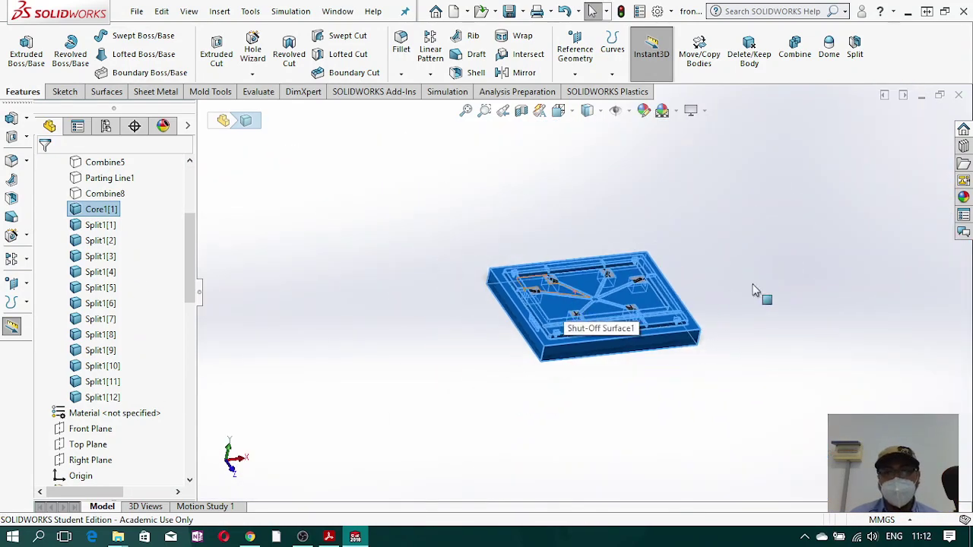
left_click(753, 289)
- Start a sketch on the core's flat inner face between the runners and view it from the top
scroll(562, 285, "down", 6)
mouse_move(593, 297)
middle_mouse_down()
mouse_move(570, 299)
mouse_move(577, 292)
middle_mouse_up()
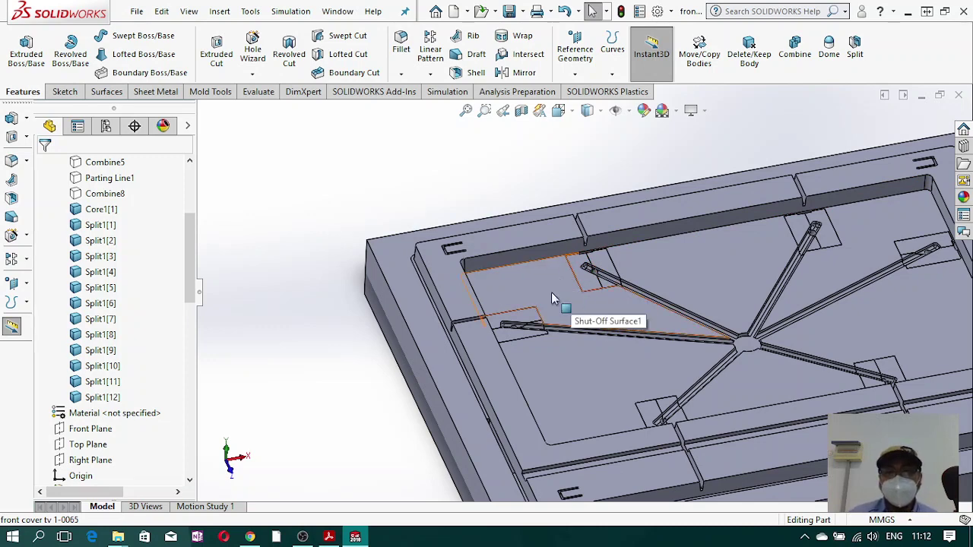
scroll(791, 304, "up", 5)
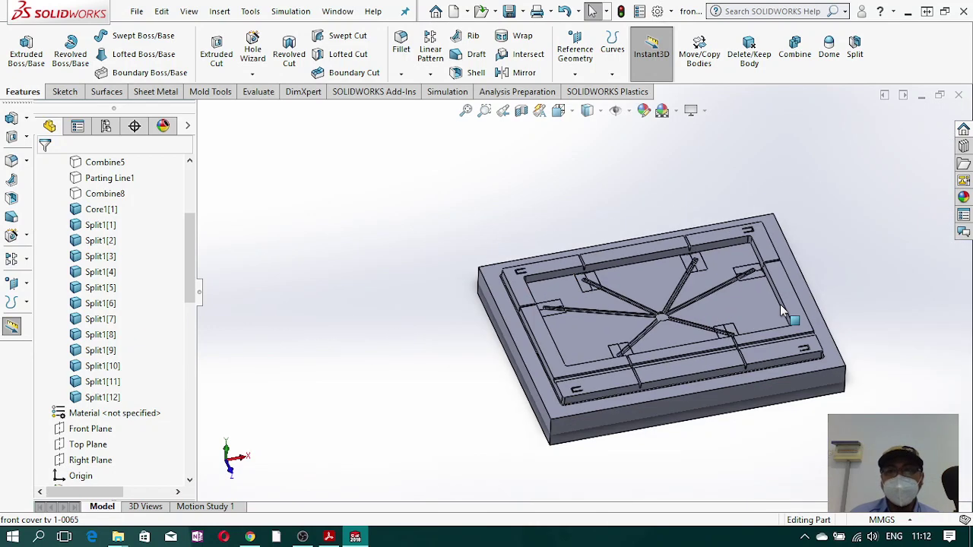
left_click(63, 91)
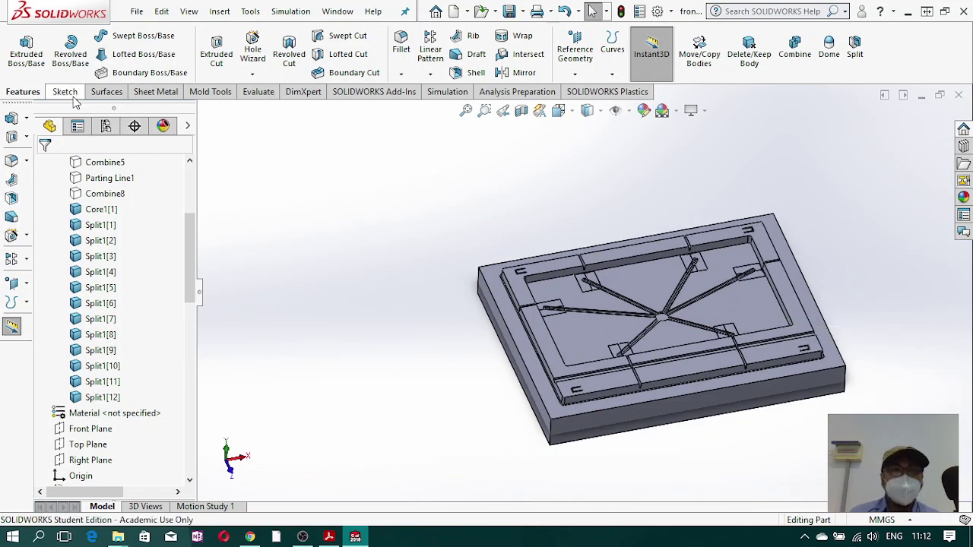
left_click(19, 49)
scroll(627, 295, "down", 3)
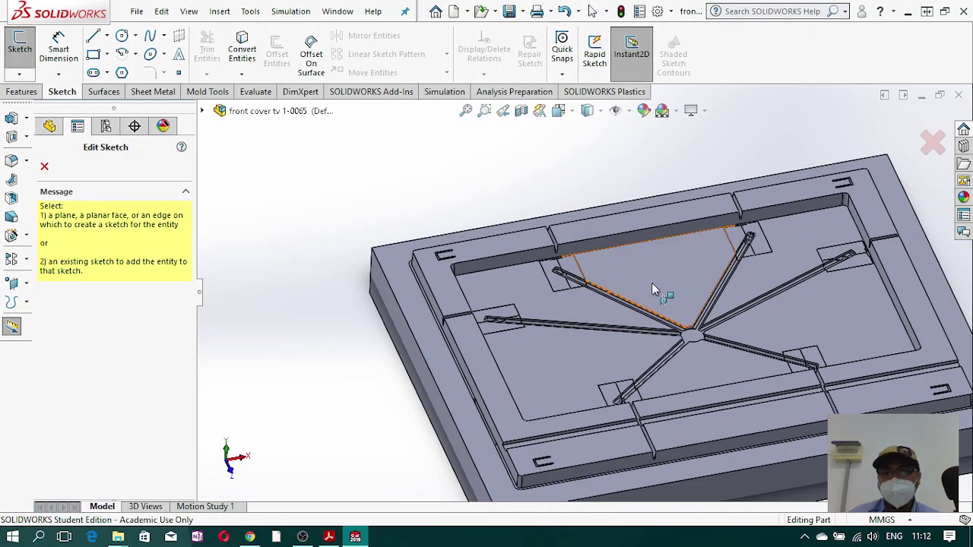
left_click(652, 283)
left_click(558, 110)
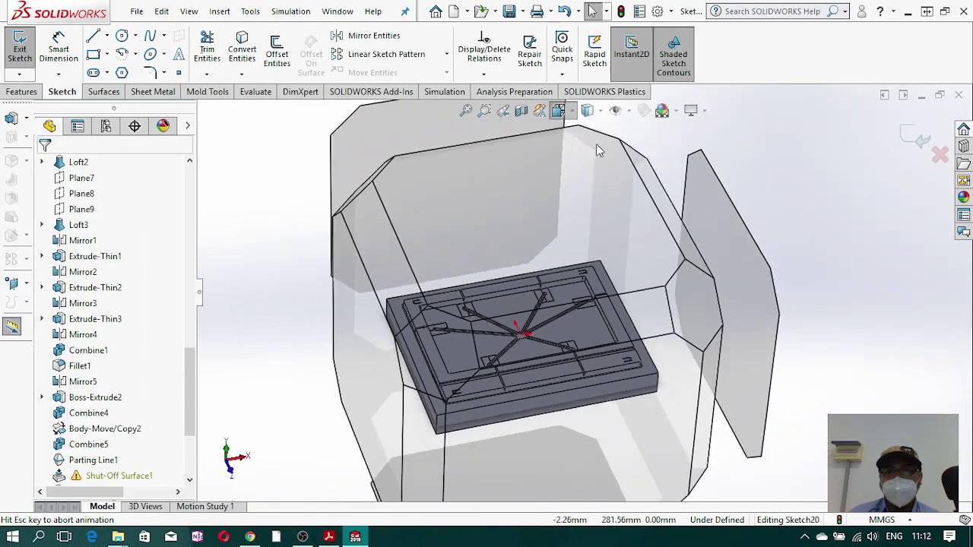
left_click(641, 188)
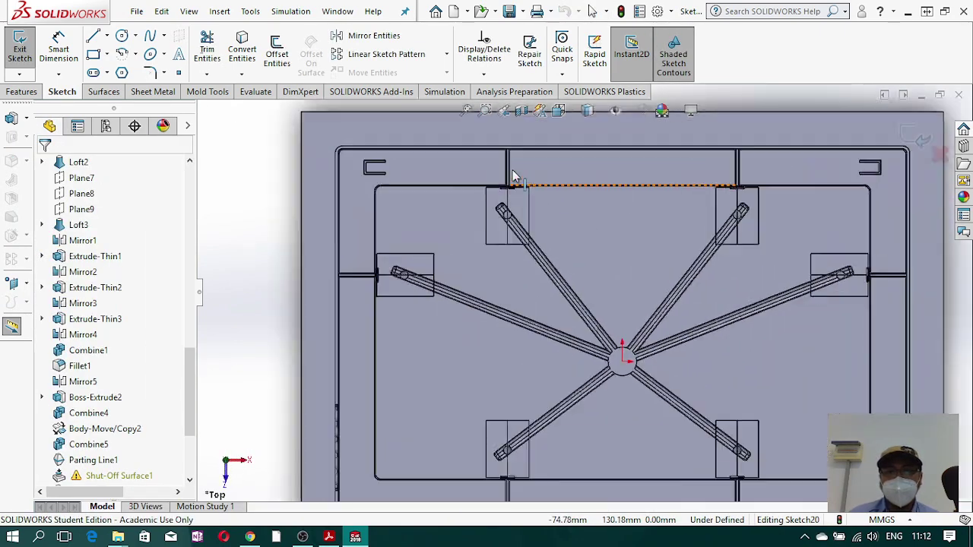
- Sketch corner rectangles outside the two upper-left inserts, about 16 by 16 mm at the upper one and 17 by 14 mm at the side one
scroll(512, 170, "down", 2)
left_click(94, 55)
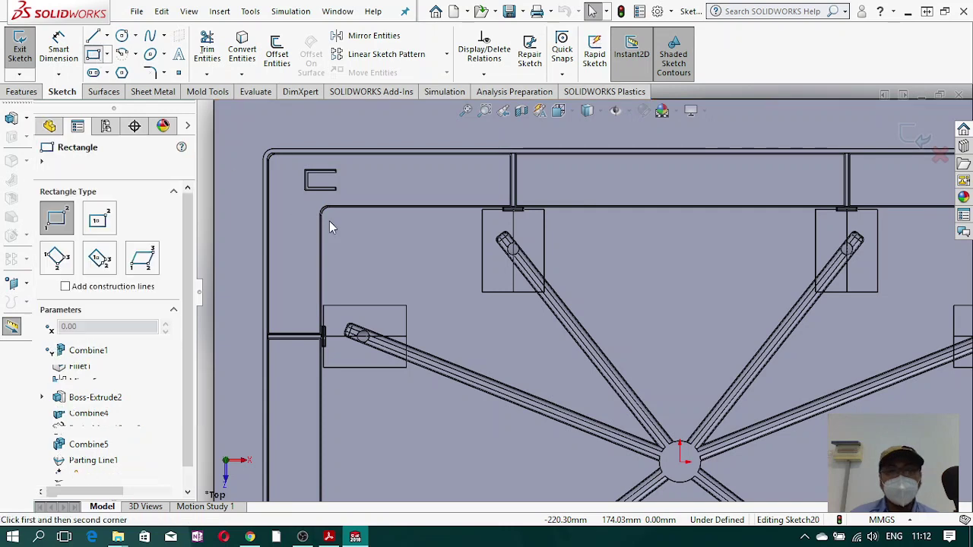
left_click(450, 261)
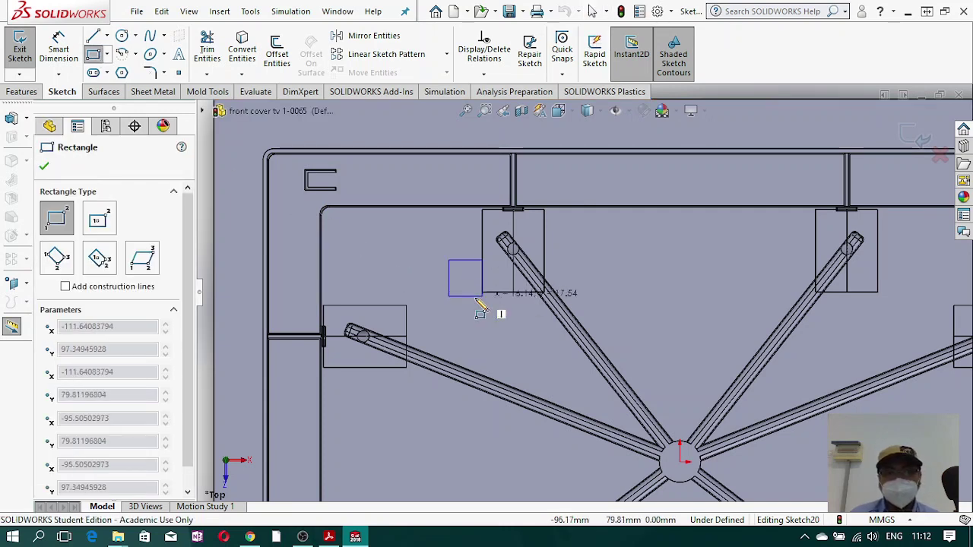
left_click(481, 291)
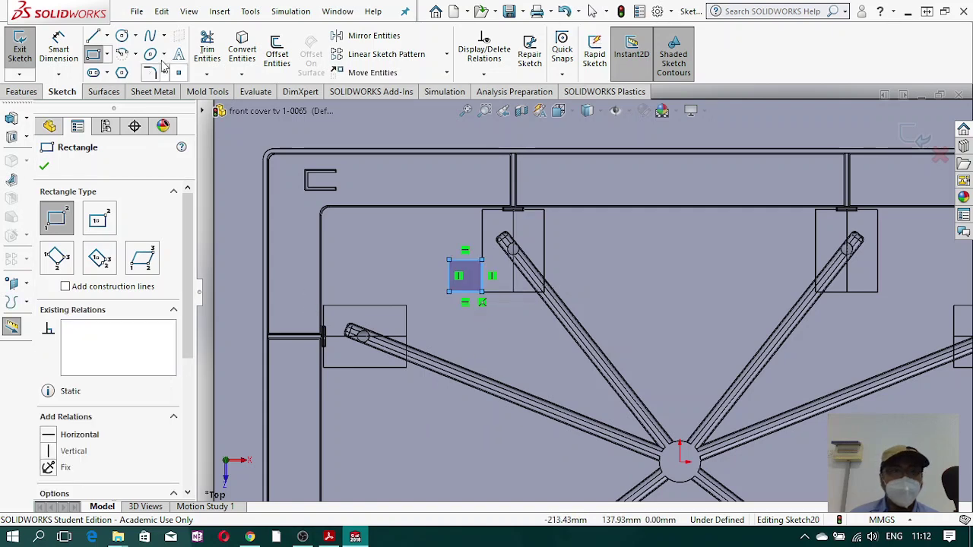
left_click(406, 306)
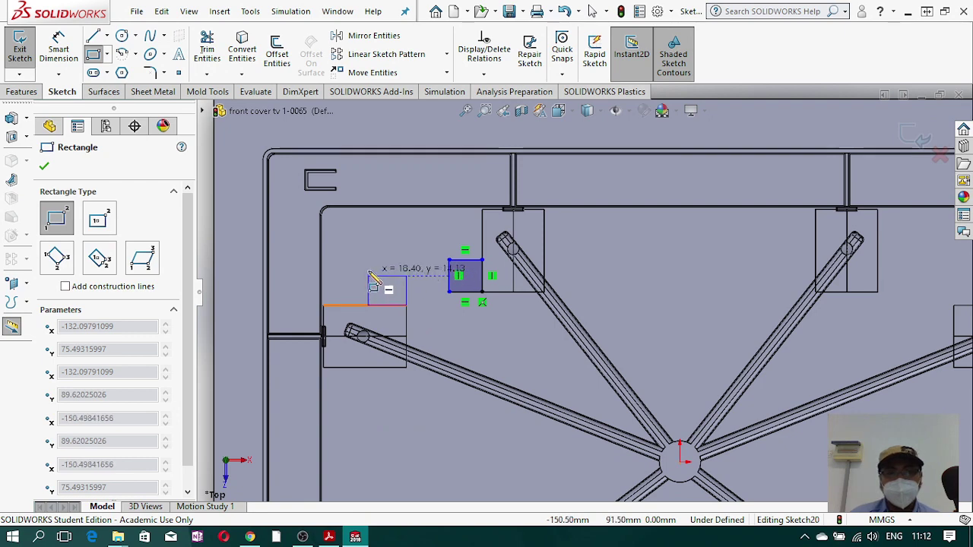
left_click(372, 279)
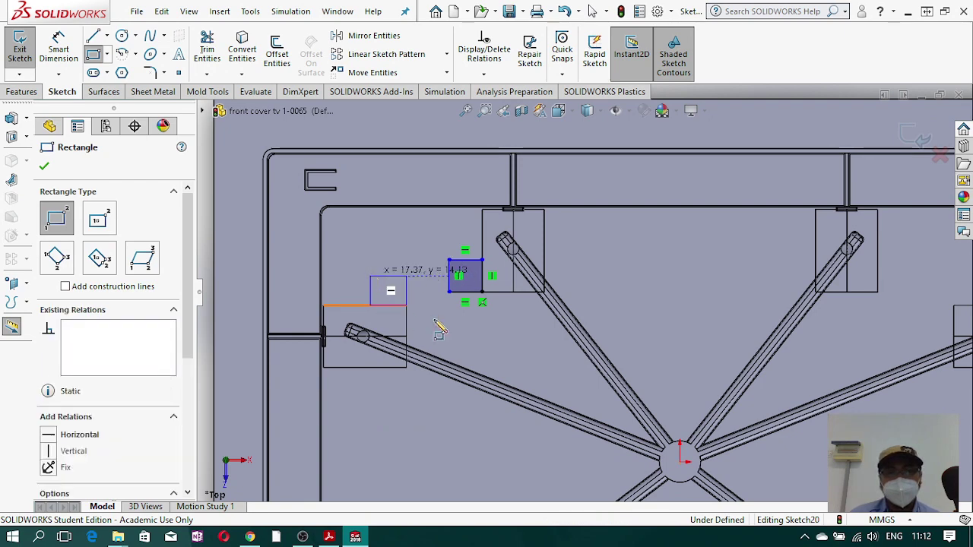
- Sketch a rectangle about 14 mm square outside the lower-left insert, starting from that insert's upper-left corner
scroll(582, 408, "up", 4)
scroll(540, 456, "down", 2)
scroll(537, 459, "down", 3)
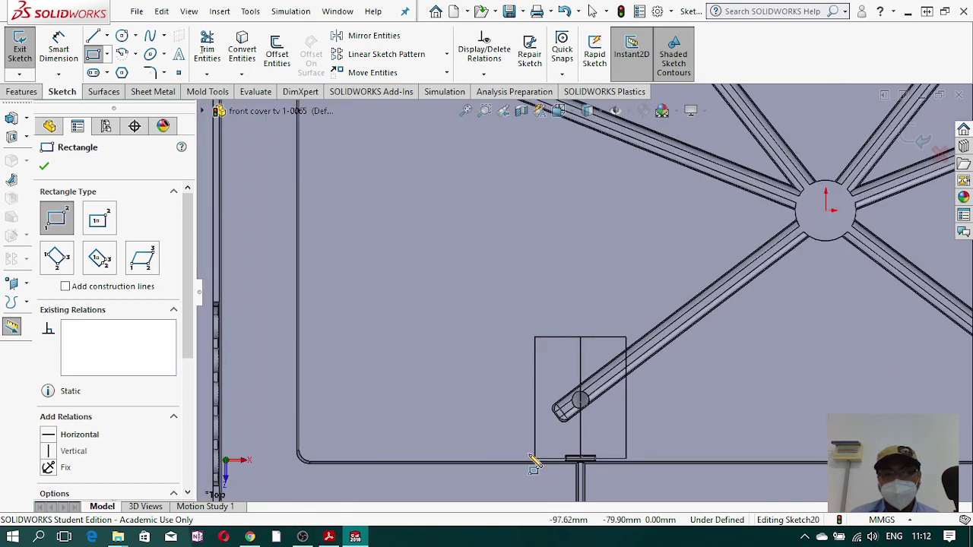
left_click(536, 338)
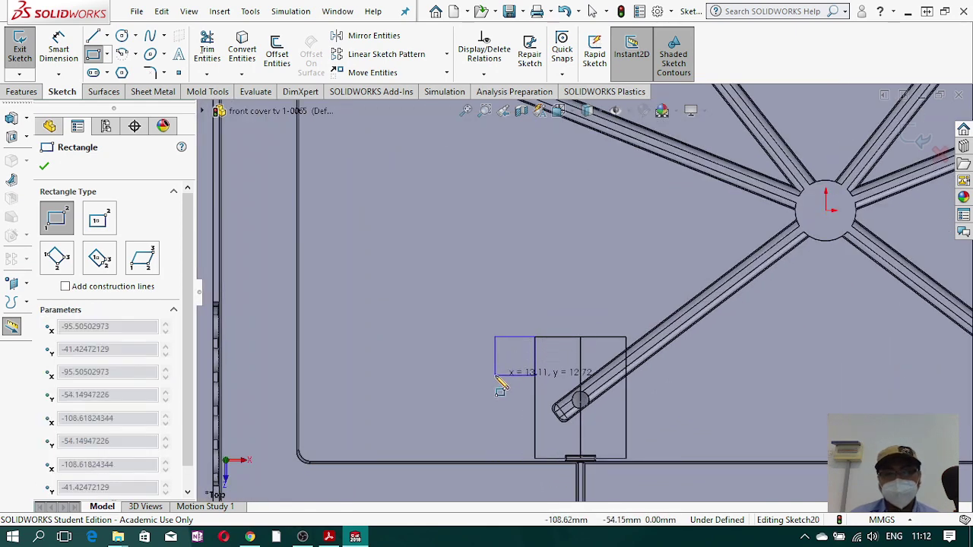
left_click(496, 375)
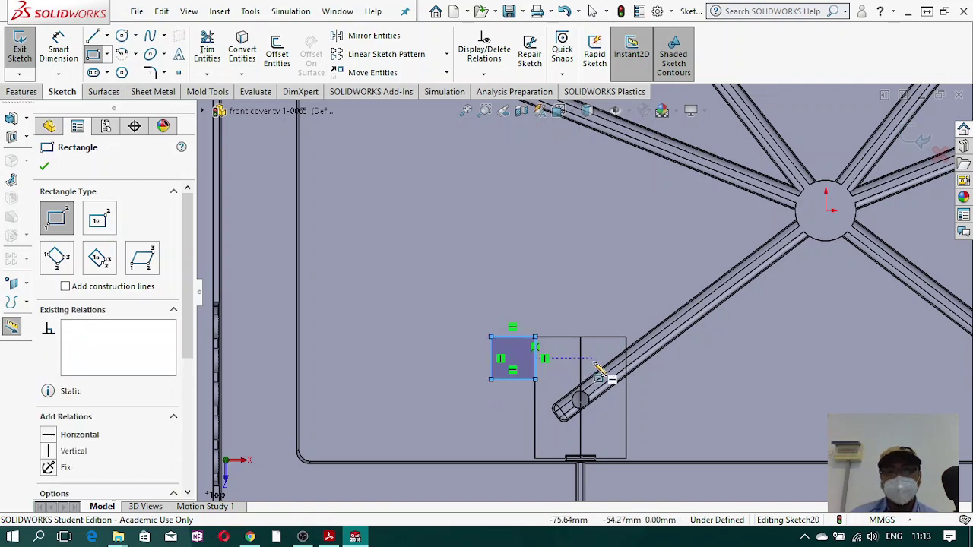
scroll(601, 375, "up", 5)
scroll(601, 374, "up", 2)
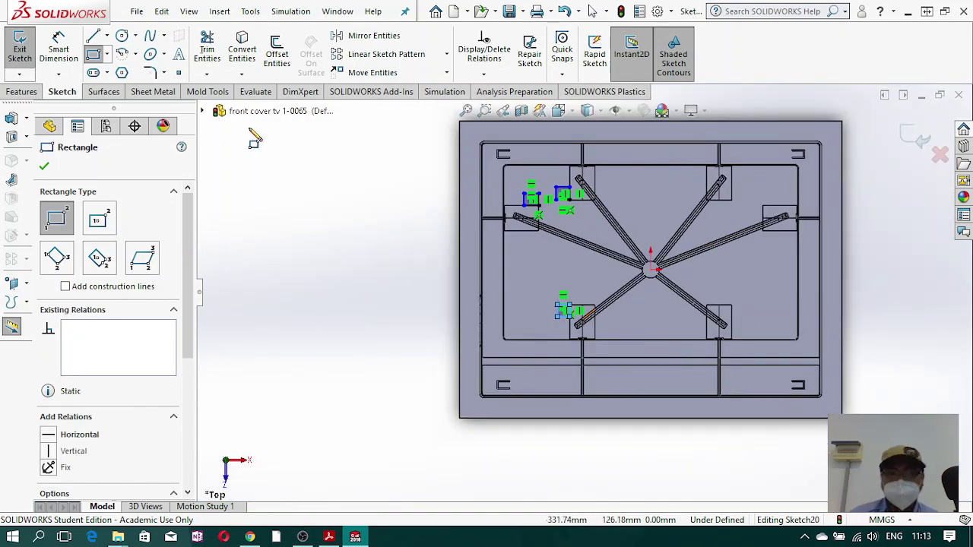
scroll(582, 204, "down", 3)
key("Escape")
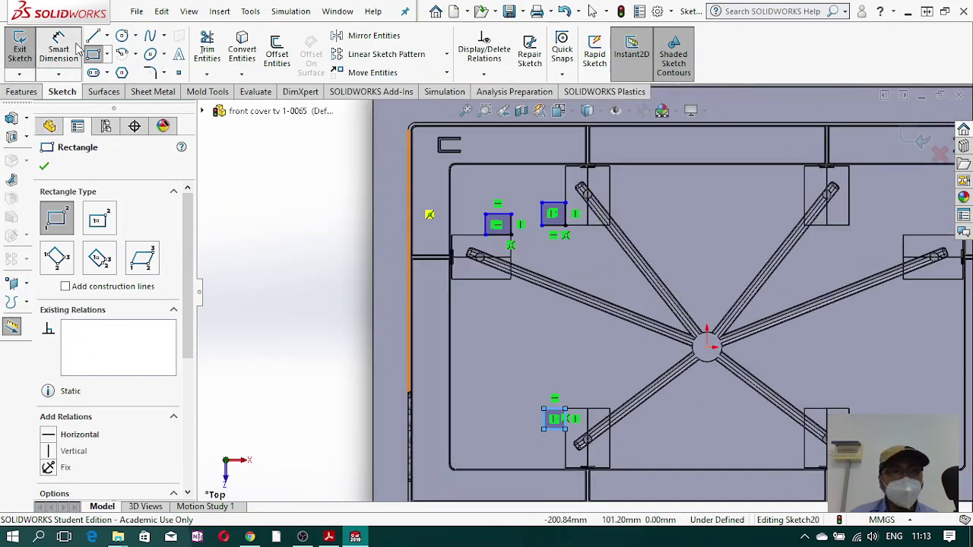
- Dimension the width of the rectangle beside the upper insert as 10 mm
scroll(559, 213, "down", 2)
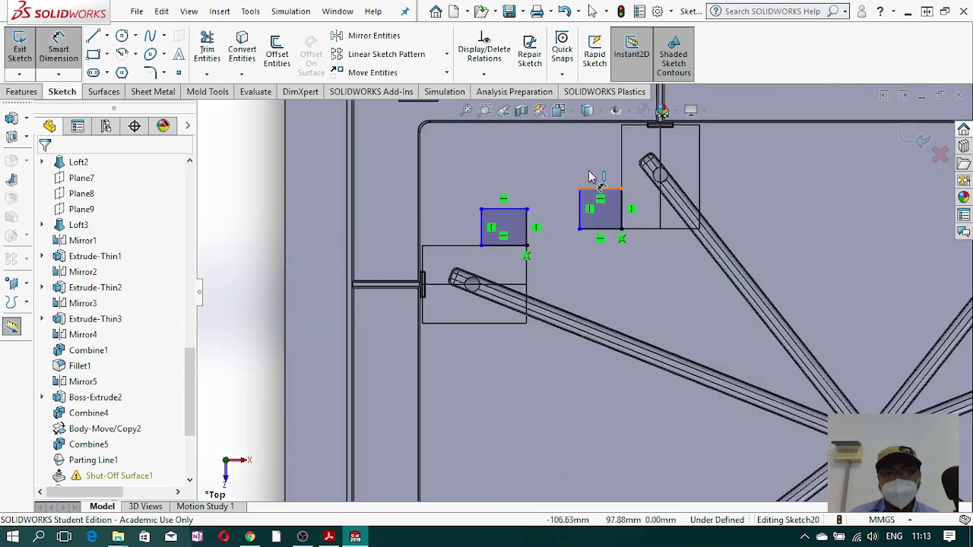
left_click(589, 179)
left_click(589, 169)
type("10")
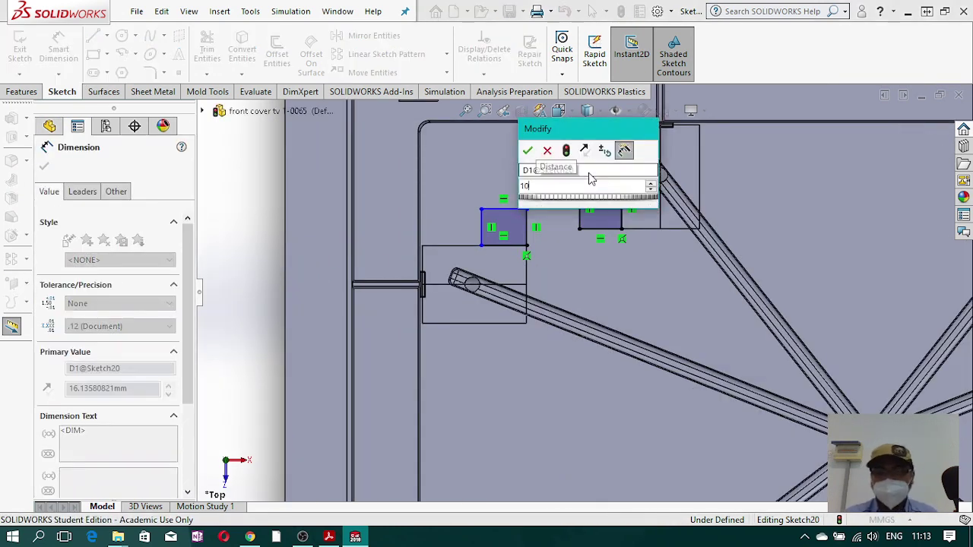
key("Return")
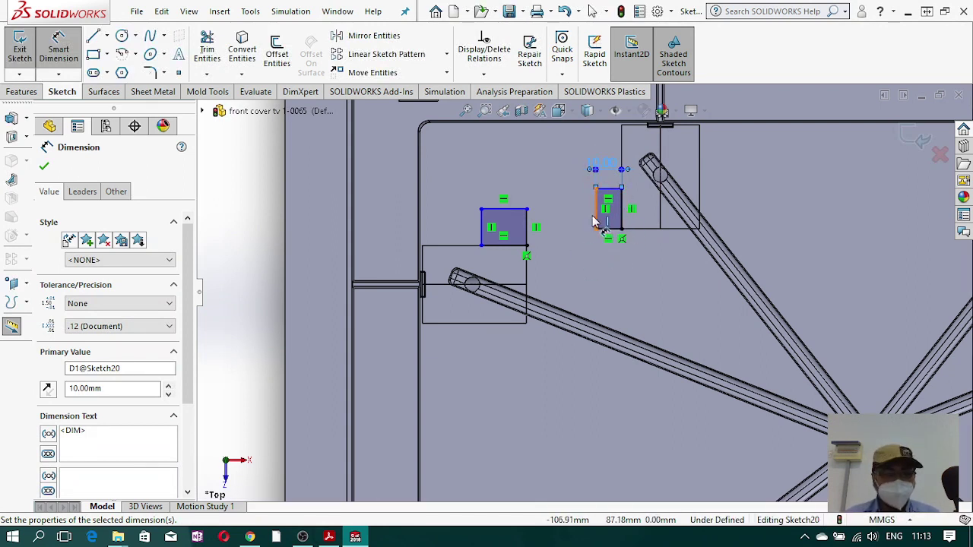
key("Escape")
key("Escape")
- Make the two adjacent sides of the 10 mm wide rectangle equal in length
left_click(596, 202)
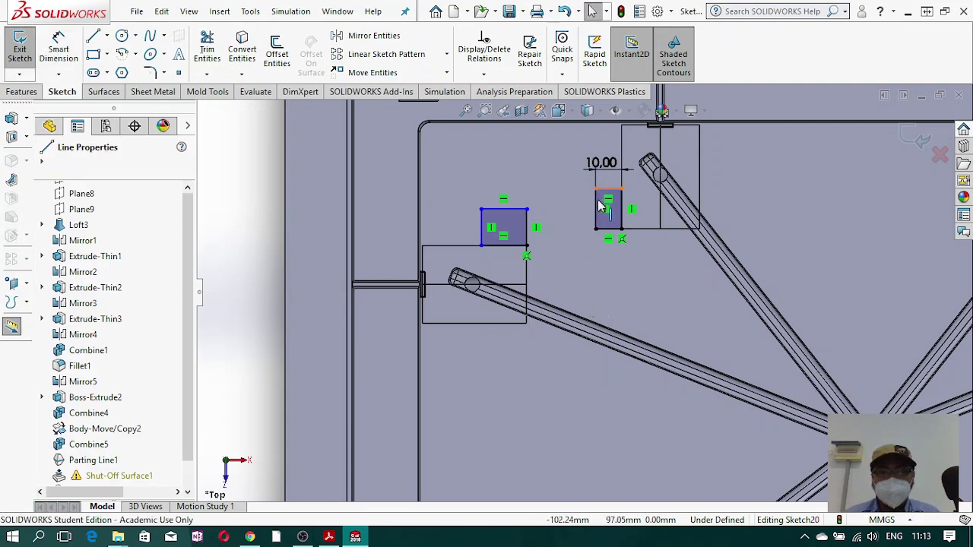
left_click(597, 206, "ctrl")
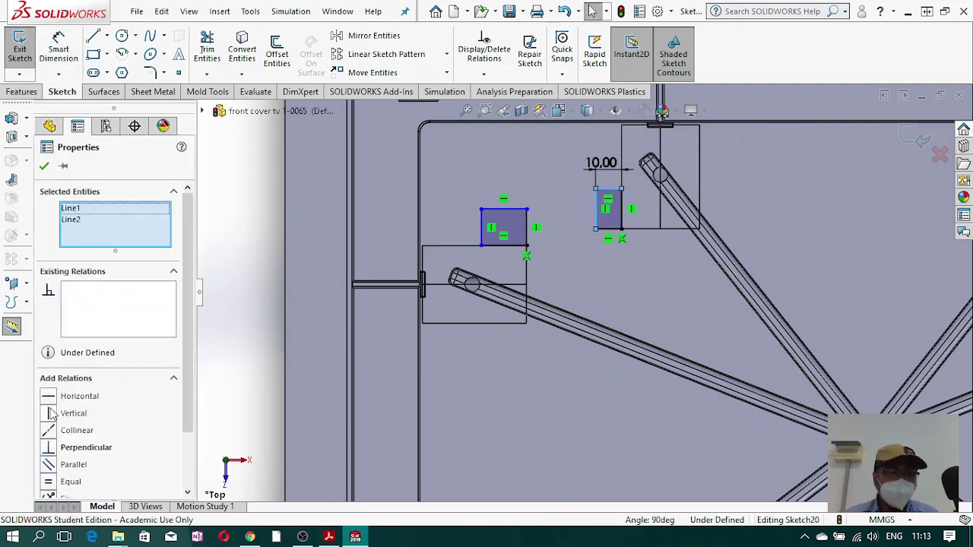
left_click(48, 482)
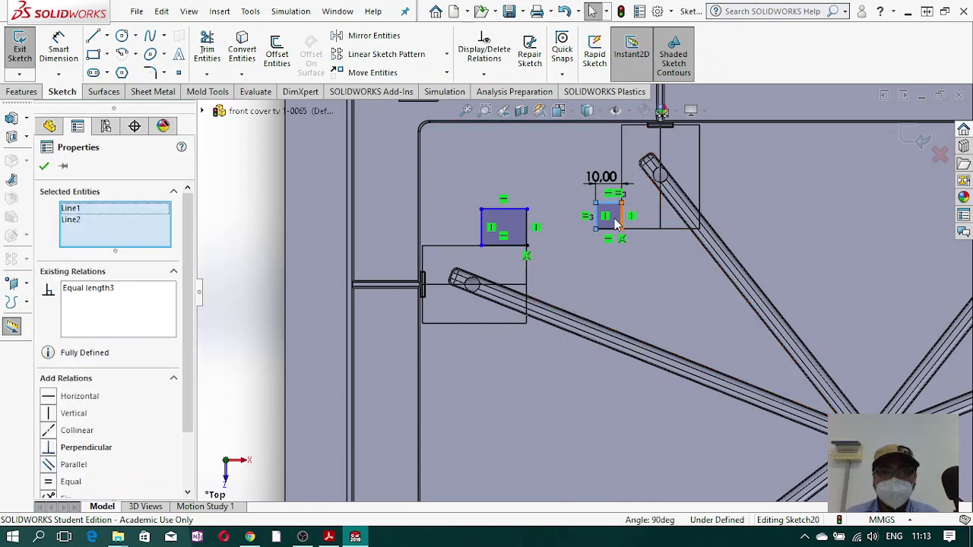
left_click(510, 212)
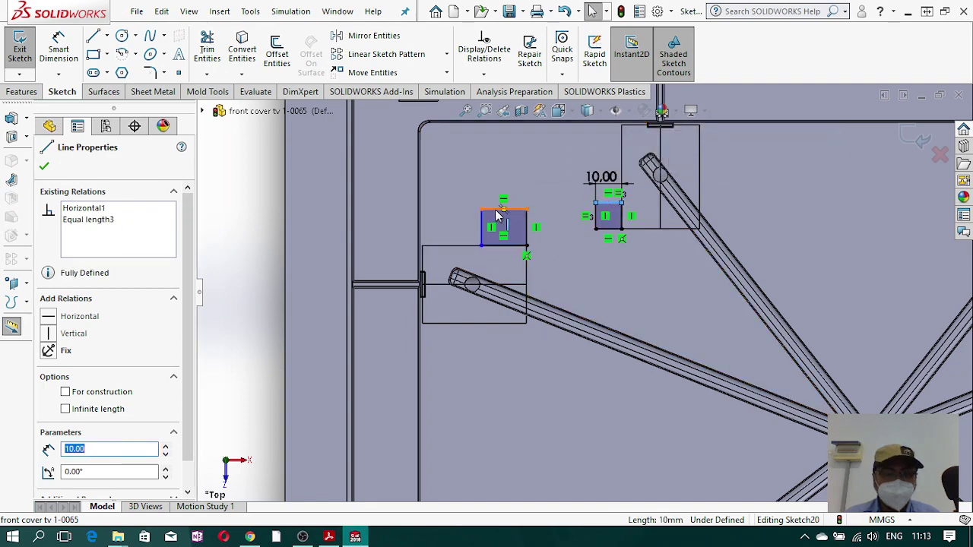
left_click(495, 210, "ctrl")
left_click(482, 220, "ctrl")
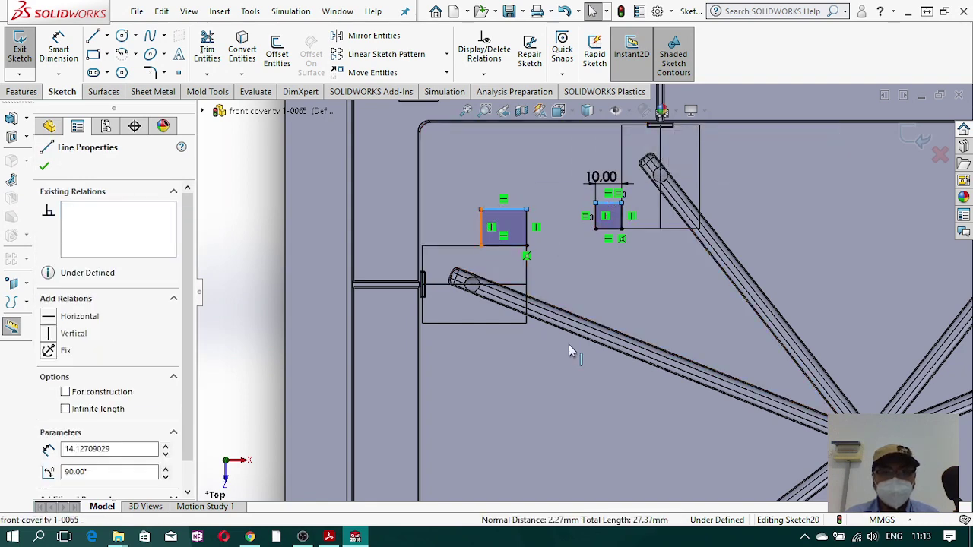
scroll(583, 382, "up", 5)
scroll(580, 376, "down", 6)
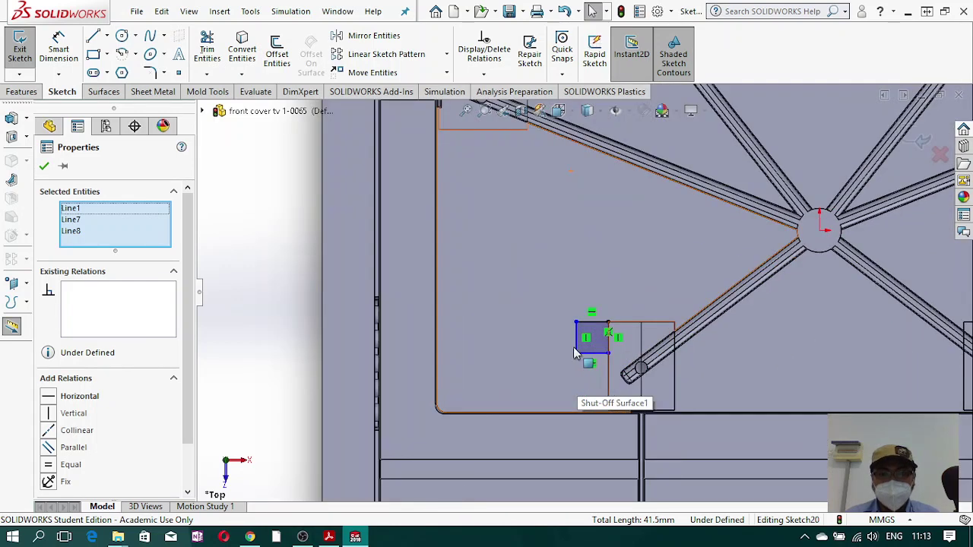
left_click(592, 354, "ctrl")
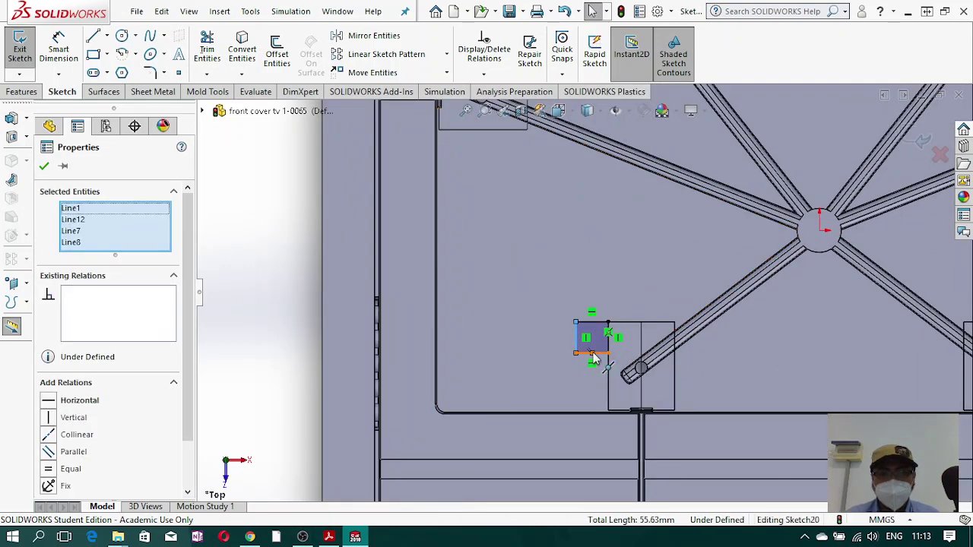
left_click(592, 354, "ctrl")
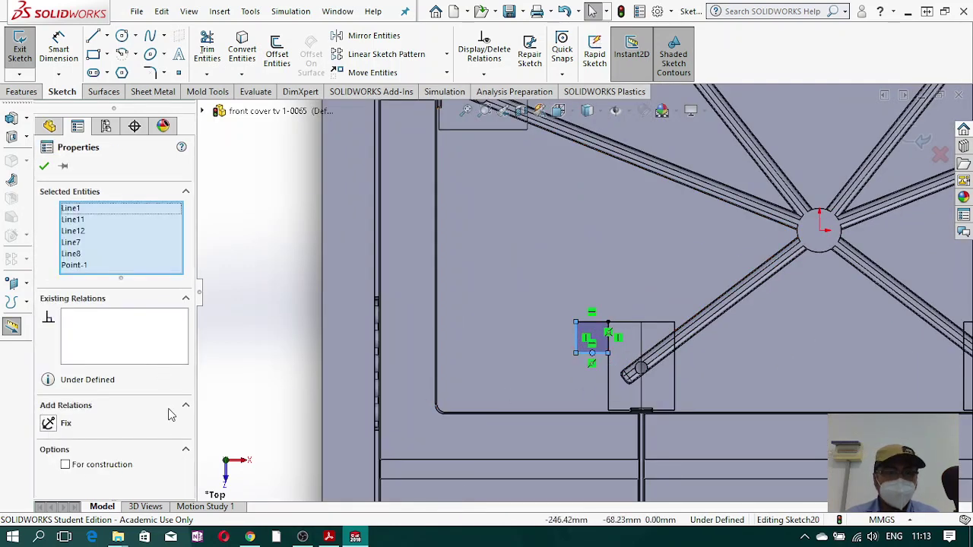
left_click(599, 362)
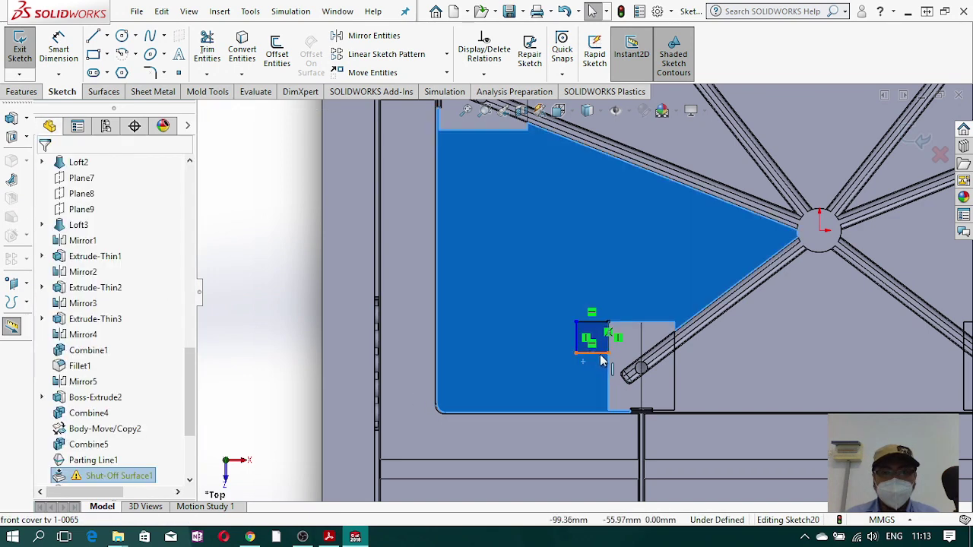
left_click(601, 361)
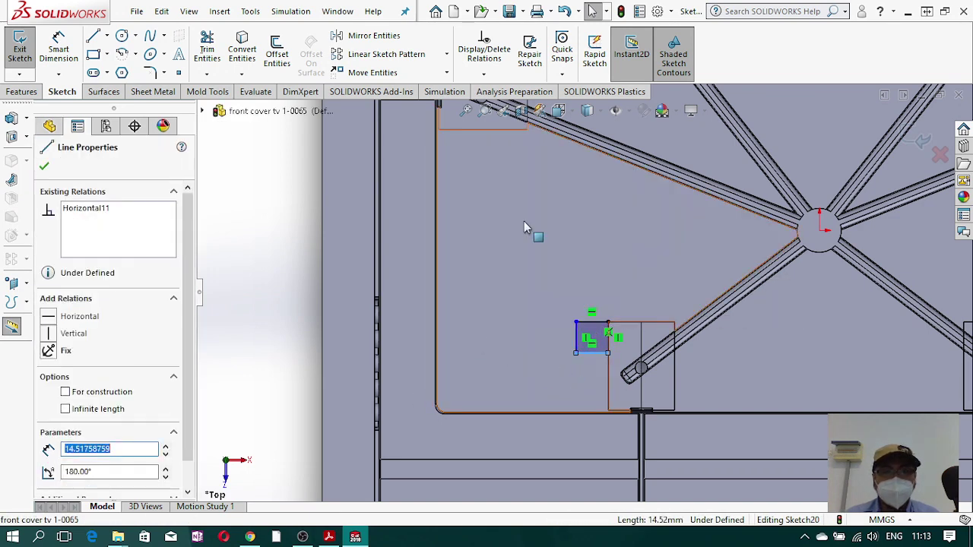
- Make the upper side of the rectangle beside the upper-left side insert equal to the 10 mm side of the neighbouring square
scroll(524, 227, "up", 5)
scroll(529, 209, "down", 8)
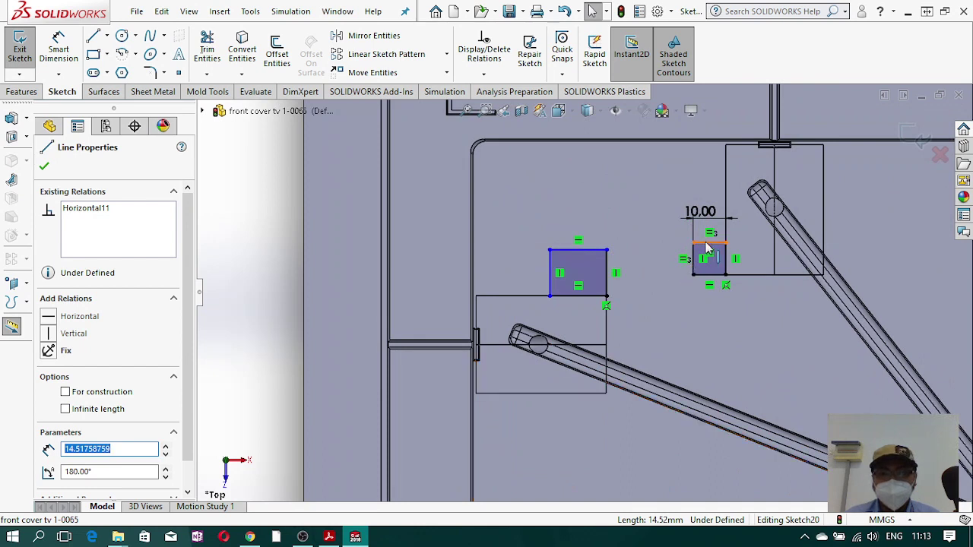
left_click(708, 244)
left_click(593, 253, "ctrl")
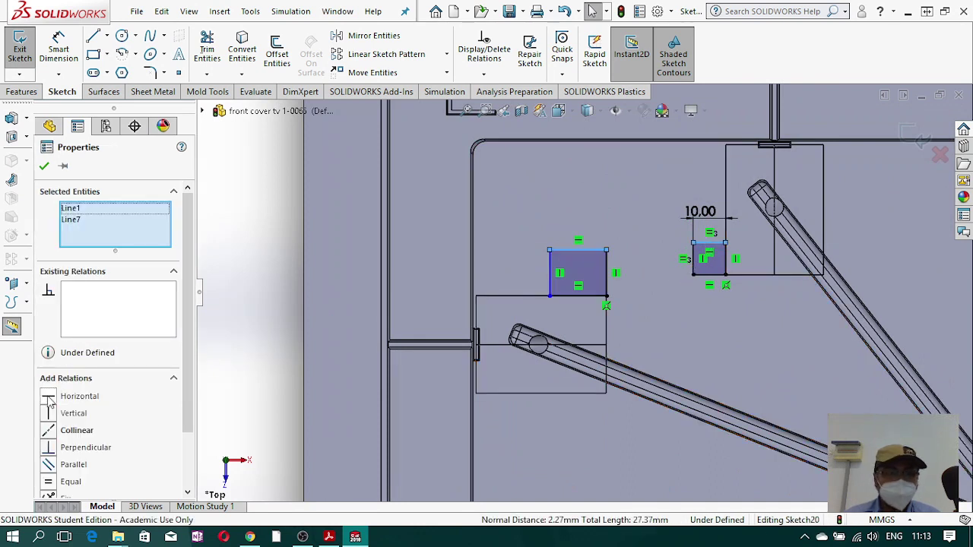
left_click(47, 482)
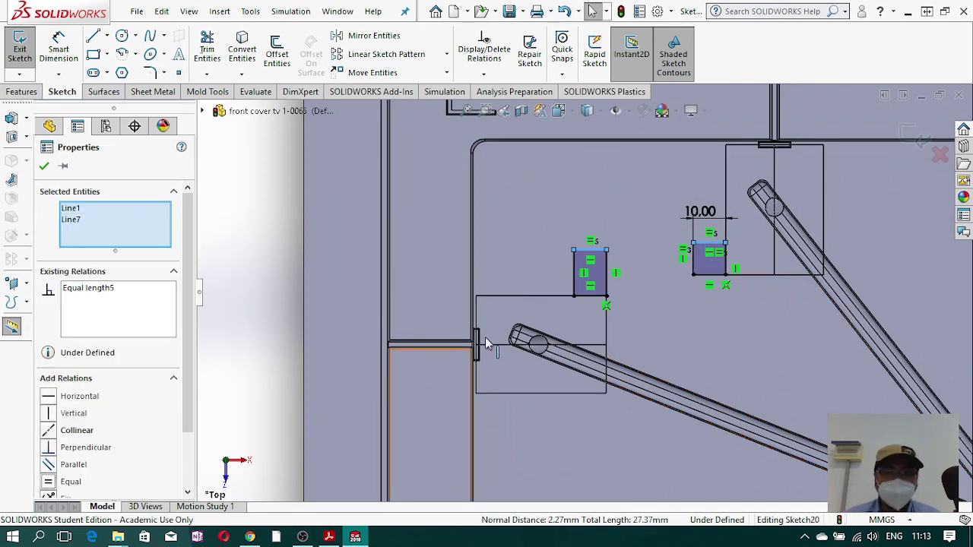
- Make the two adjacent sides of the rectangle beside the side insert equal in length
left_click(576, 267)
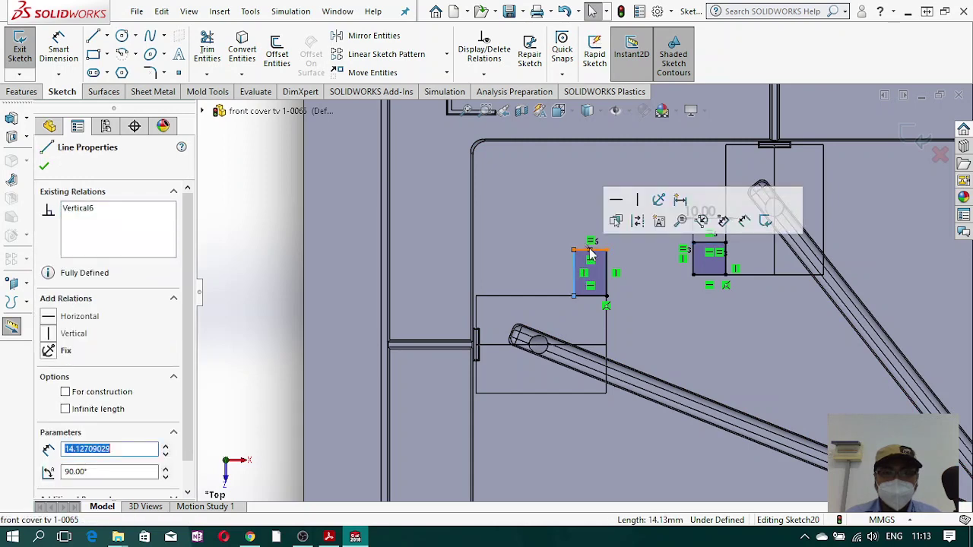
left_click(589, 253, "ctrl")
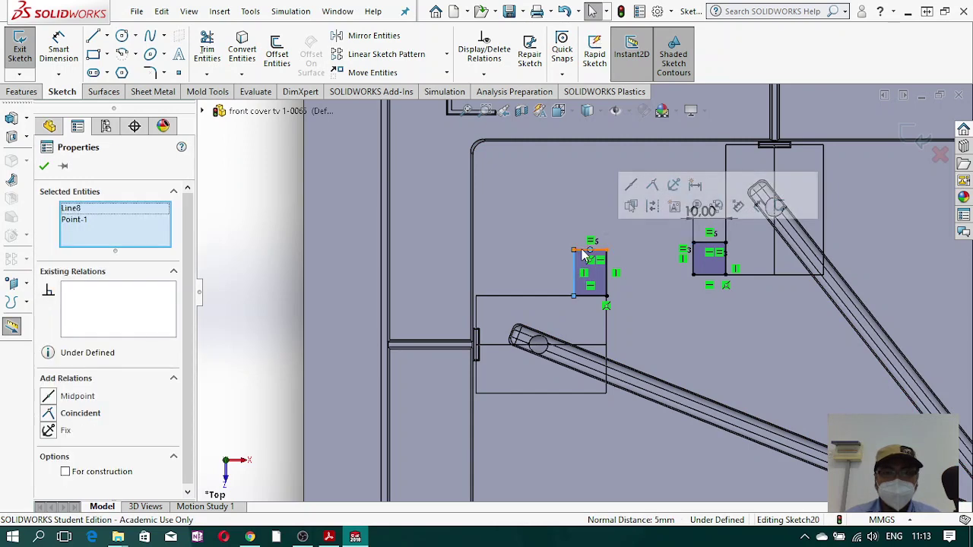
left_click(575, 266)
left_click(575, 267, "ctrl")
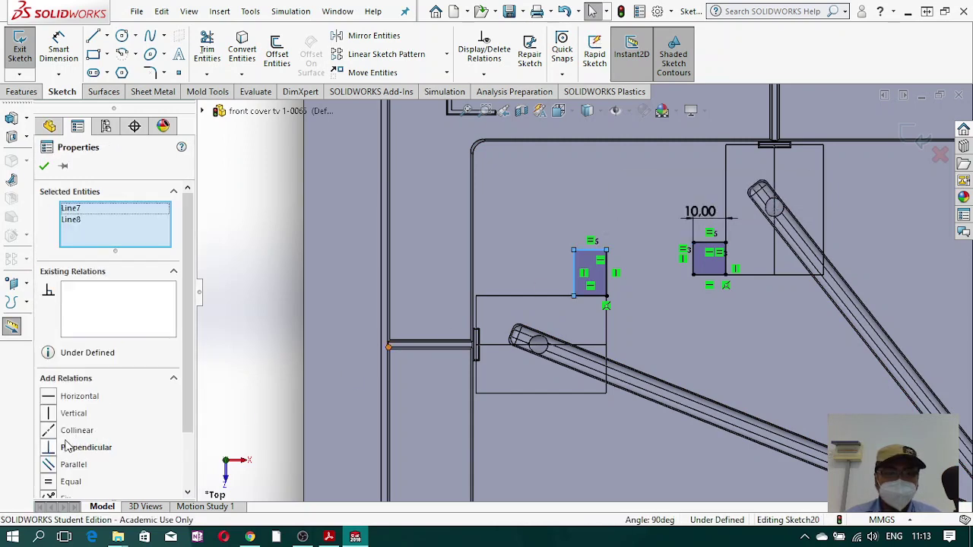
left_click(49, 482)
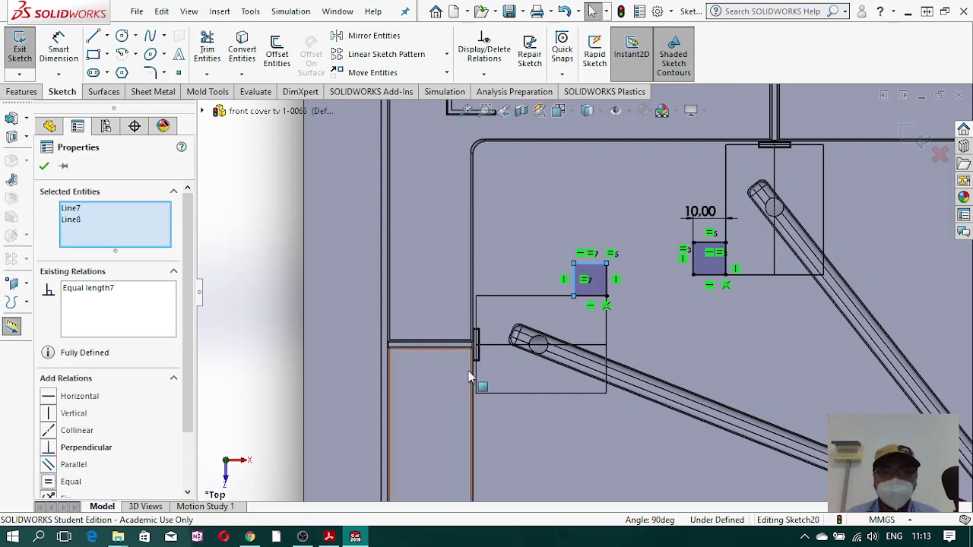
- Make the outer vertical side of the lower-left insert's rectangle equal to the vertical side of the side insert's square
left_click(594, 264)
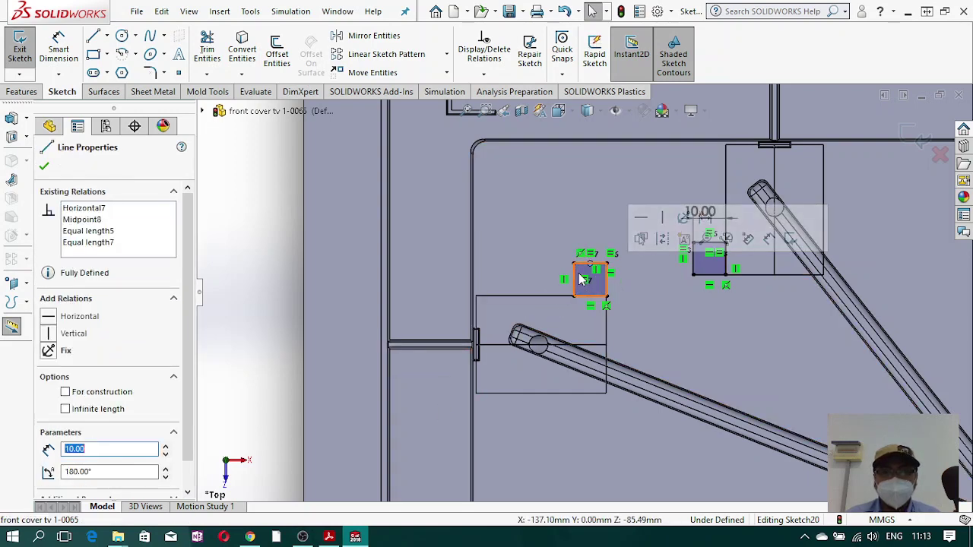
left_click(575, 279)
scroll(687, 362, "up", 4)
scroll(687, 362, "up", 3)
scroll(646, 443, "down", 6)
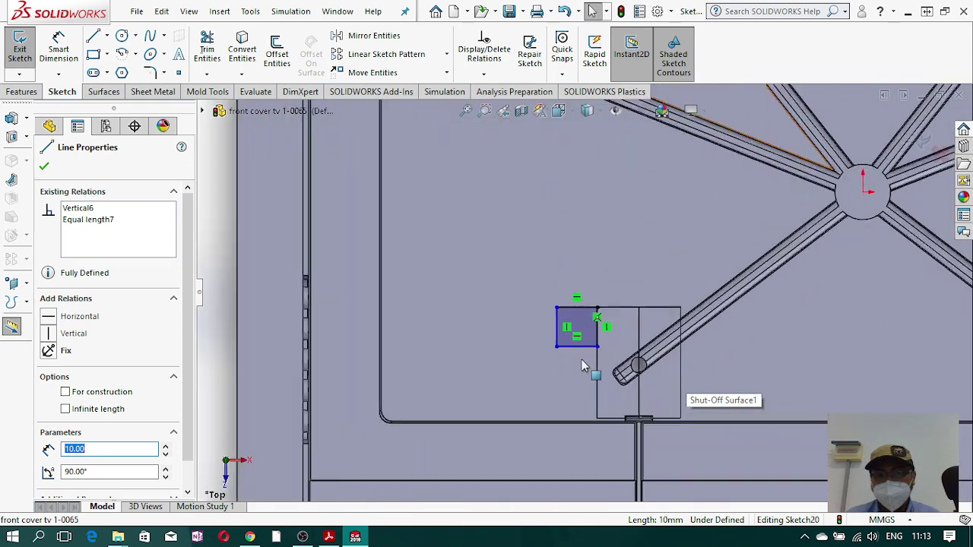
left_click(552, 328, "ctrl")
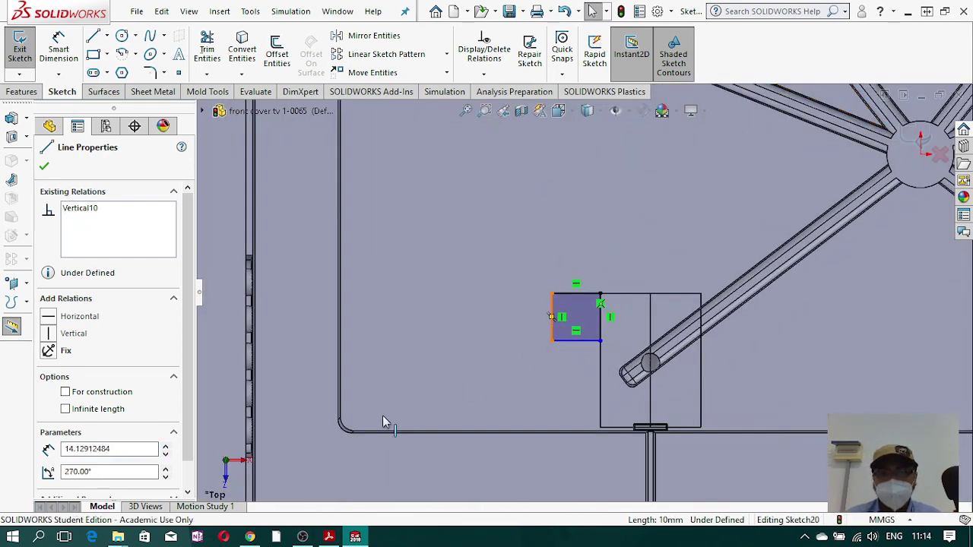
left_click(54, 483)
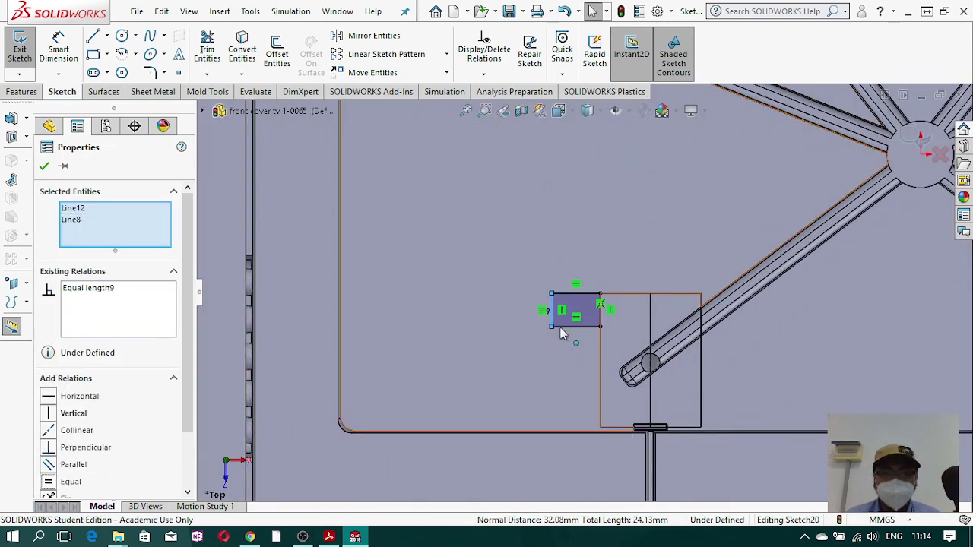
- Make the upper horizontal and outer vertical sides of the lower-left insert's rectangle equal in length
left_click(559, 302)
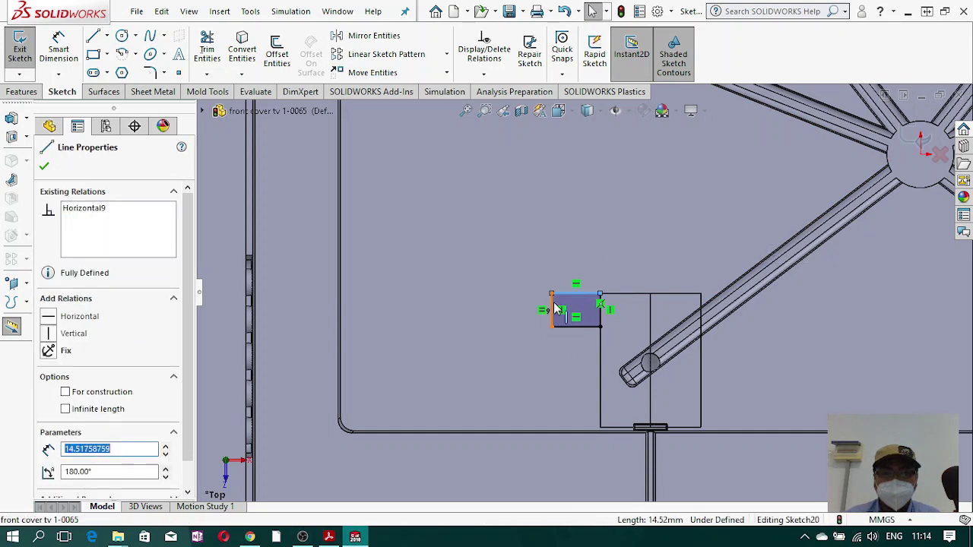
left_click(553, 309, "ctrl")
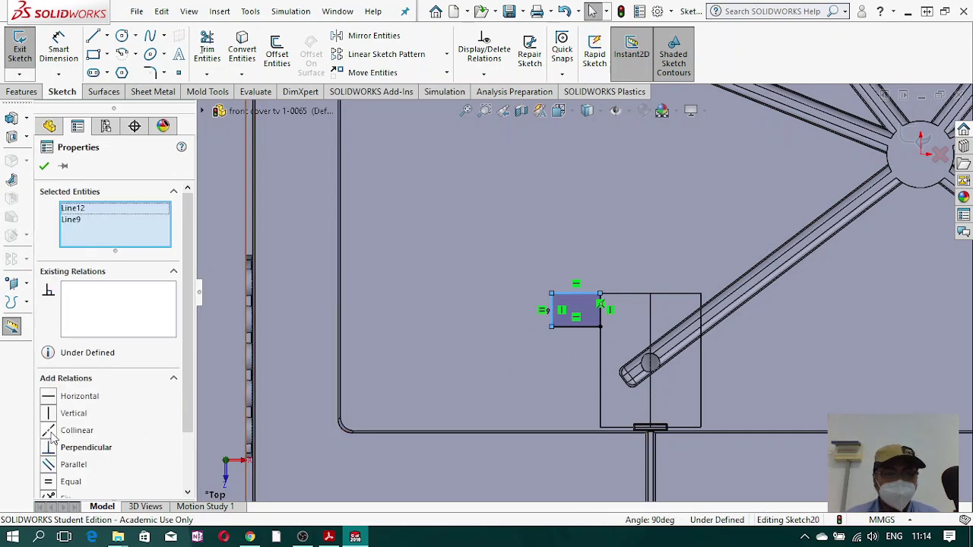
left_click(47, 484)
scroll(693, 335, "up", 6)
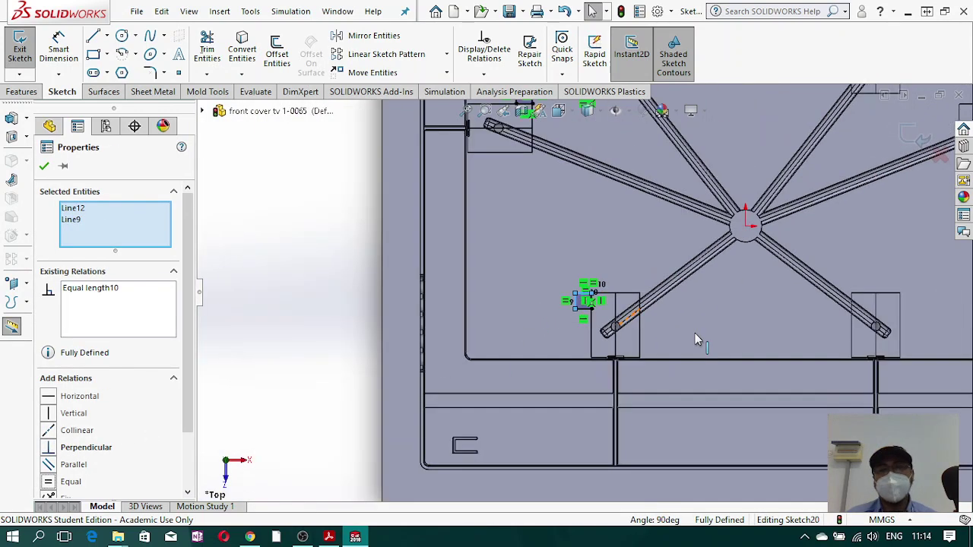
left_click(408, 314)
- Sketch a vertical centerline from the origin up to near the upper edge of the inner core outline
scroll(662, 228, "down", 3)
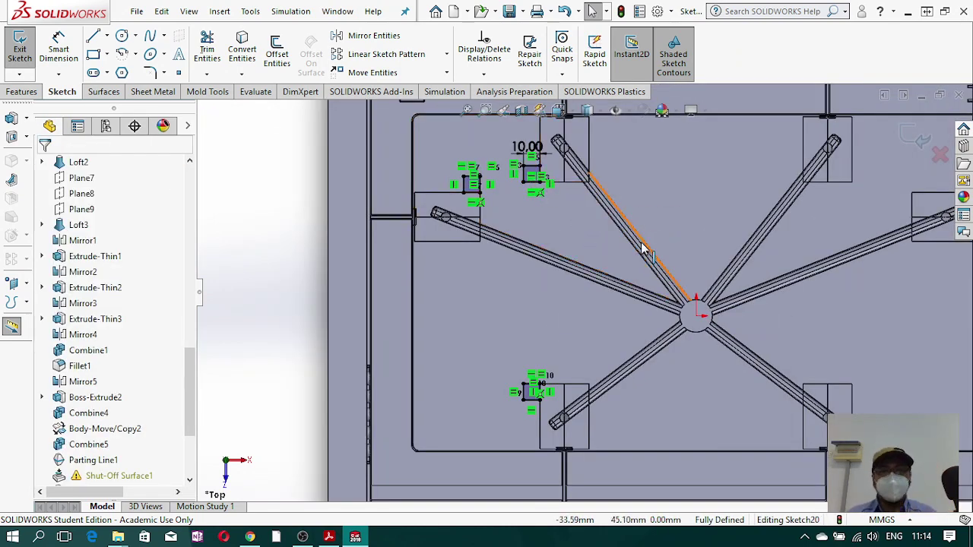
scroll(582, 294, "up", 3)
left_click(108, 36)
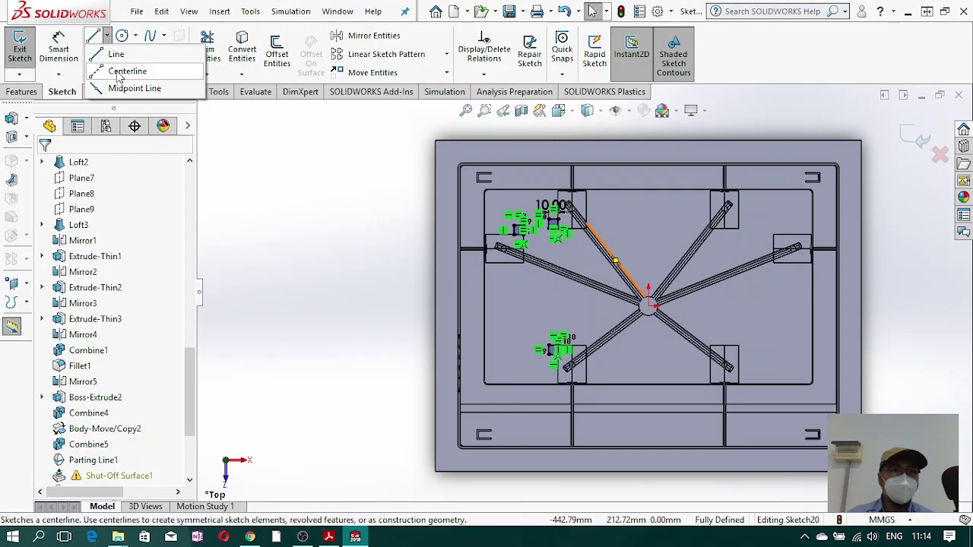
left_click(128, 74)
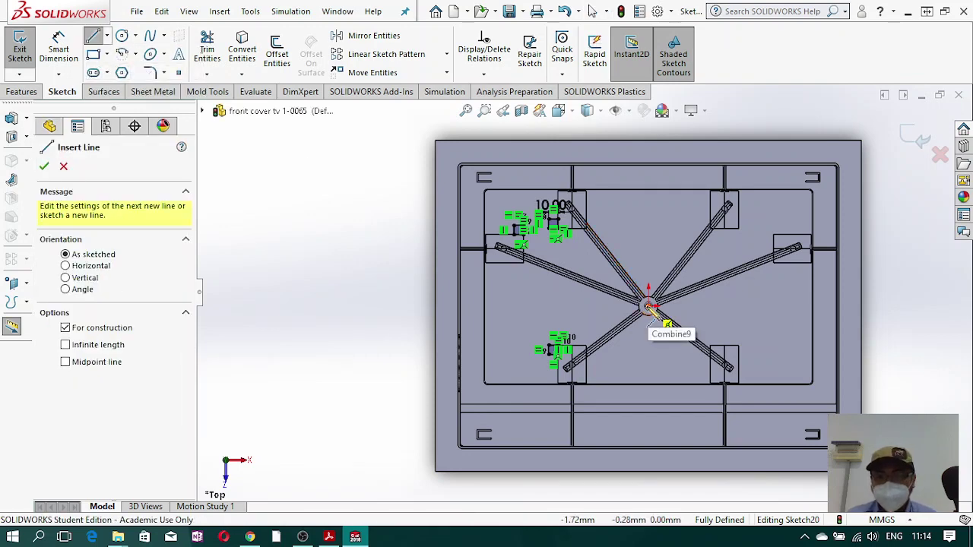
left_click(648, 305)
left_click(648, 198)
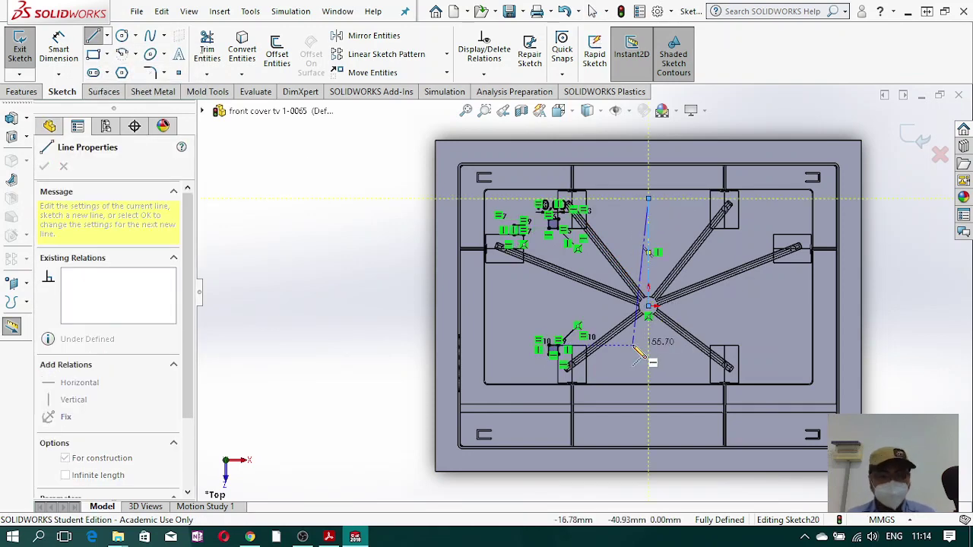
key("Escape")
key("Escape")
- Mirror the three squares about the vertical centerline to the opposite inserts and finish the sketch
left_click(374, 36)
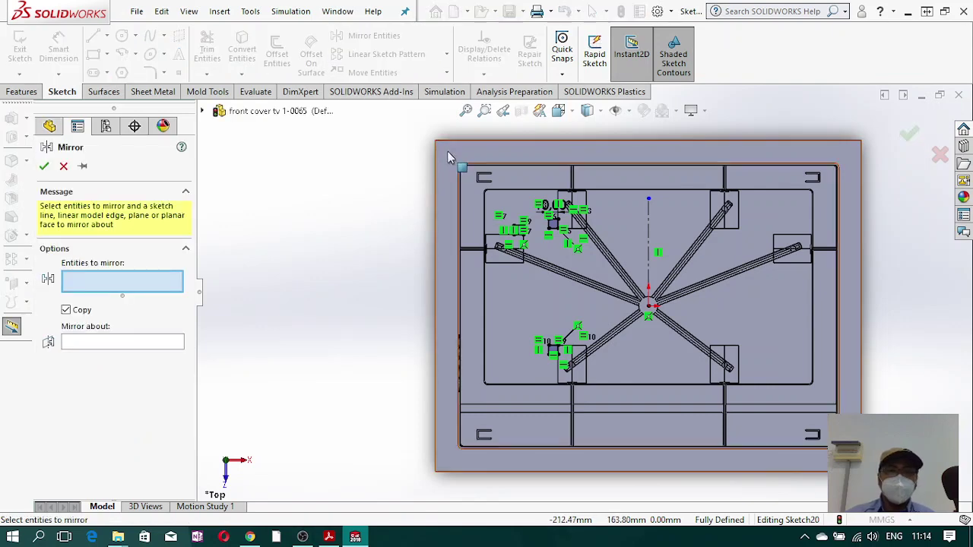
mouse_move(448, 157)
left_mouse_down()
mouse_move(465, 216)
mouse_move(616, 452)
left_mouse_up()
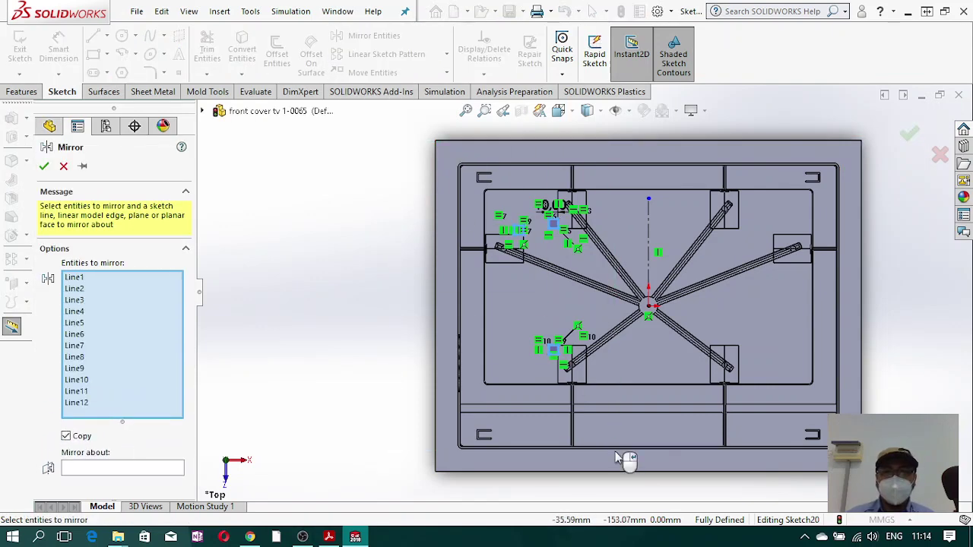
left_click(101, 467)
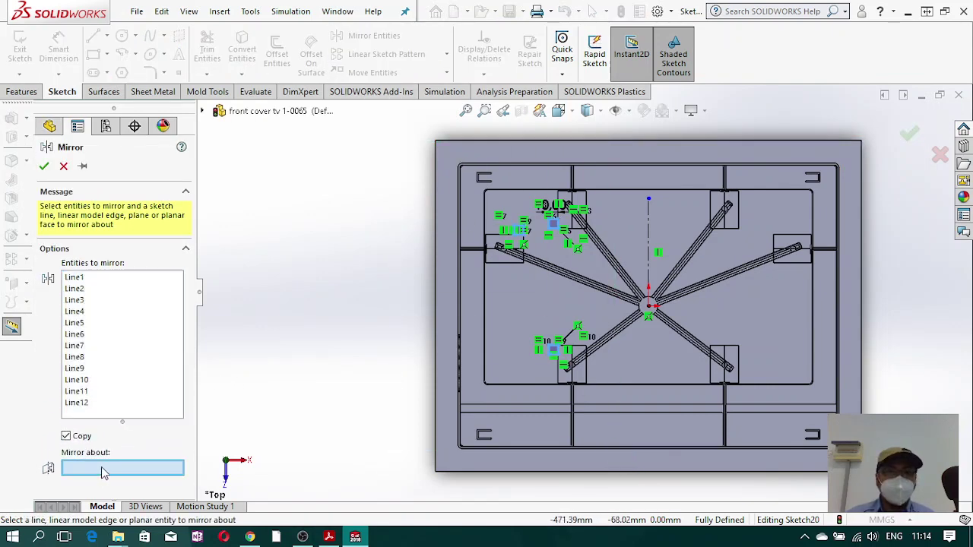
left_click(648, 232)
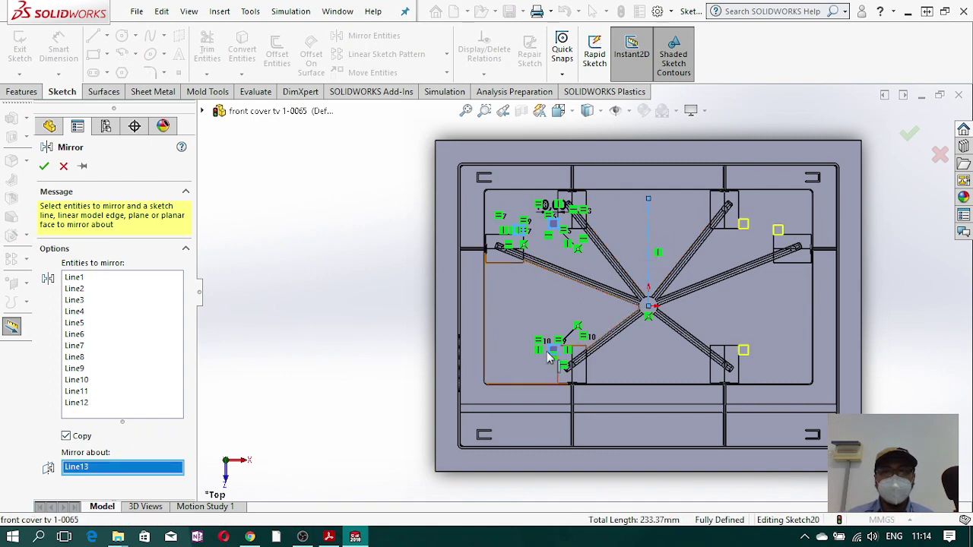
left_click(43, 167)
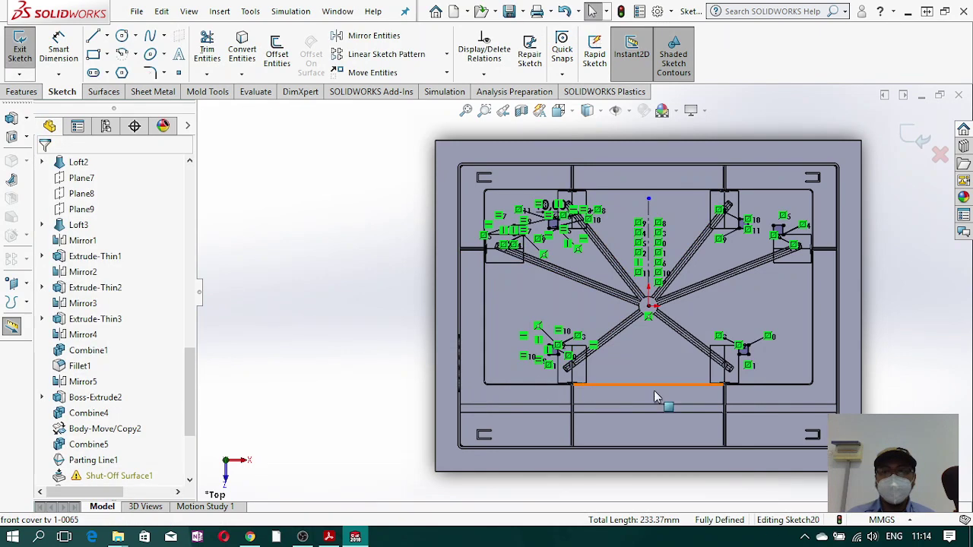
left_click(912, 136)
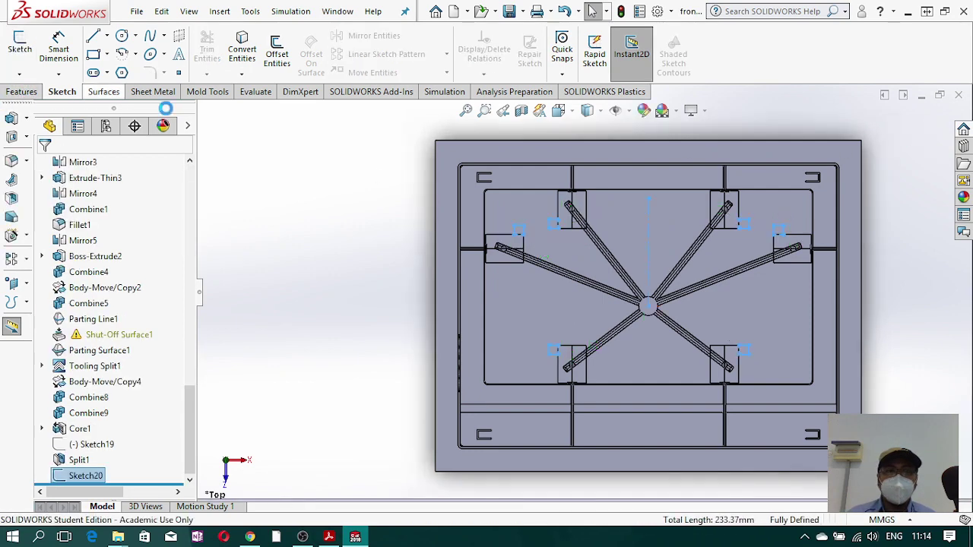
- Create a Core from Sketch20 in the large Core1 plate body, with a blind depth of 10 mm in the second direction
left_click(207, 91)
left_click(575, 54)
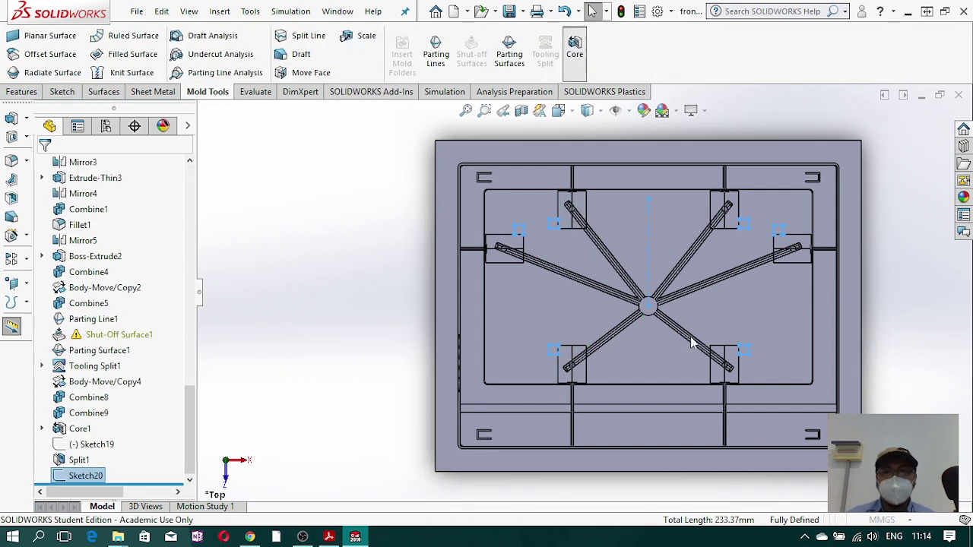
middle_click_drag(674, 380, 675, 202)
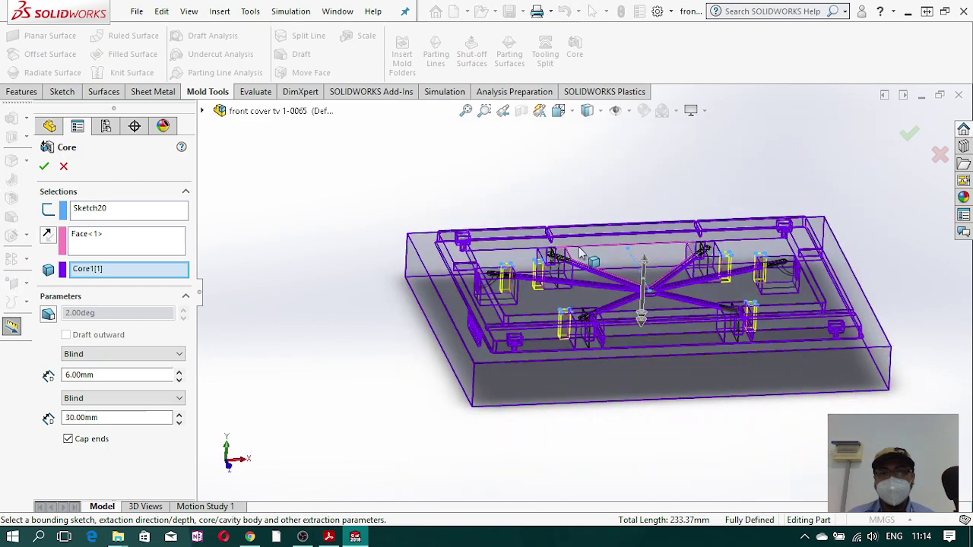
scroll(535, 272, "down", 4)
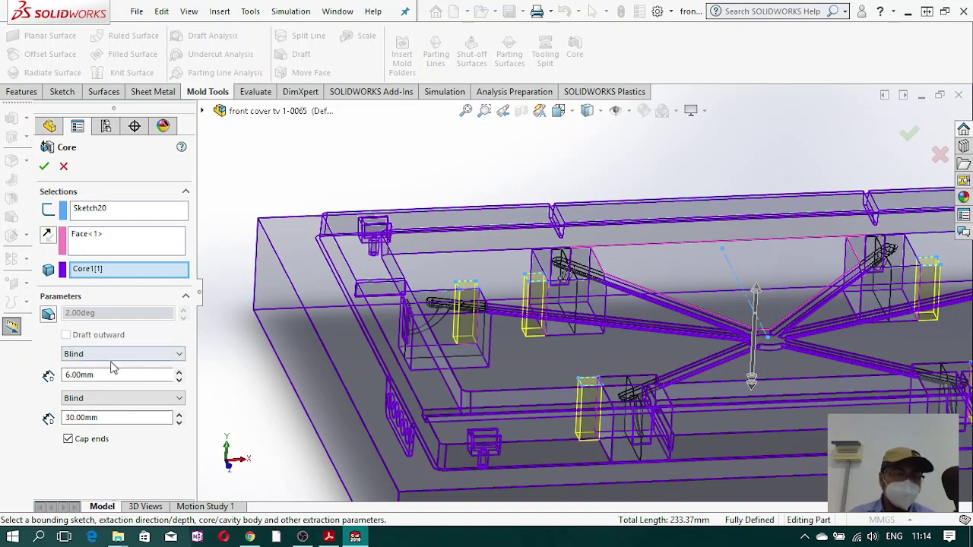
scroll(539, 374, "up", 3)
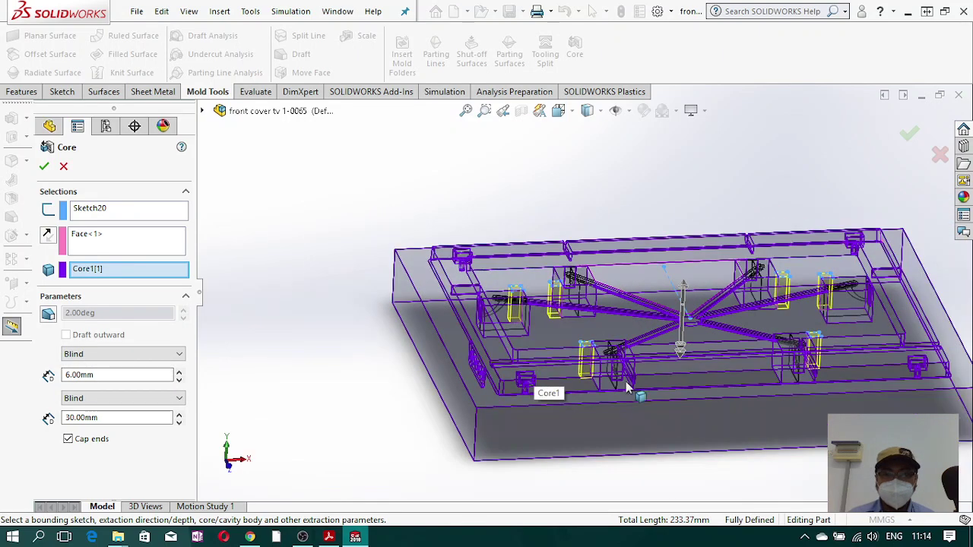
left_click_drag(679, 356, 676, 382)
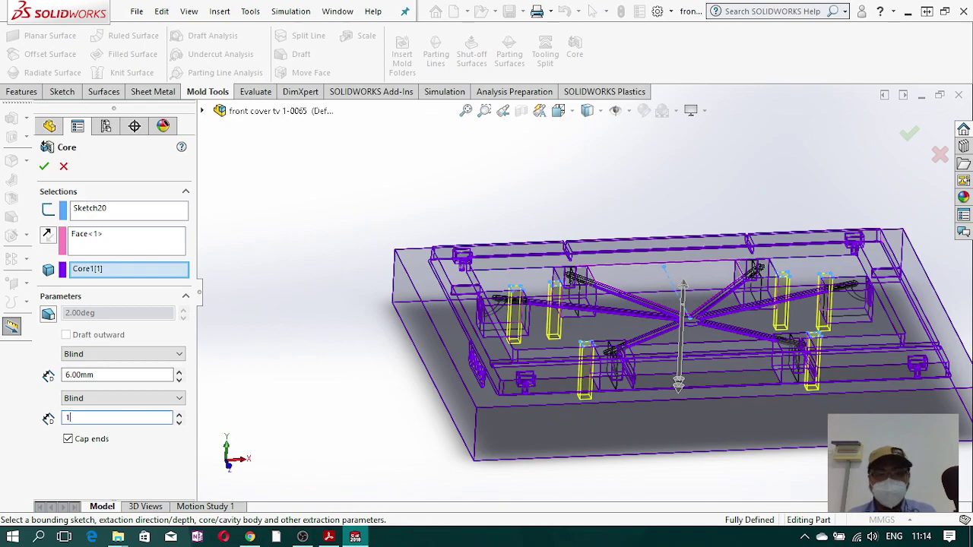
type("10")
key("Return")
scroll(475, 327, "down", 10)
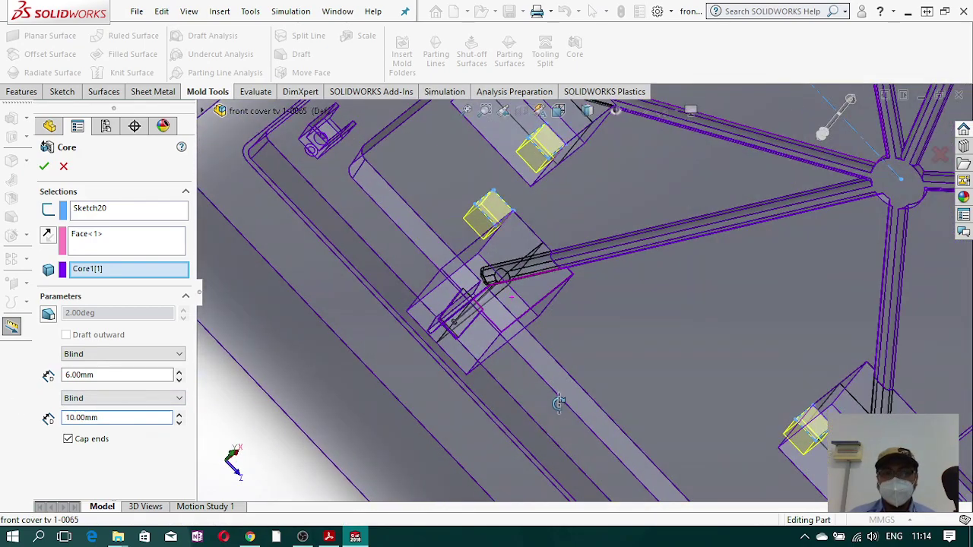
middle_click_drag(558, 403, 546, 362)
scroll(627, 380, "up", 8)
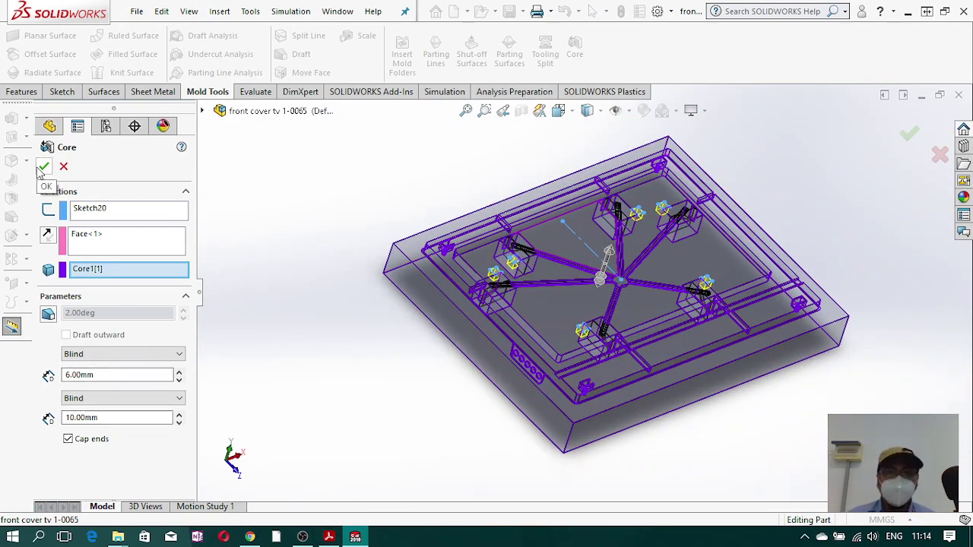
left_click(42, 168)
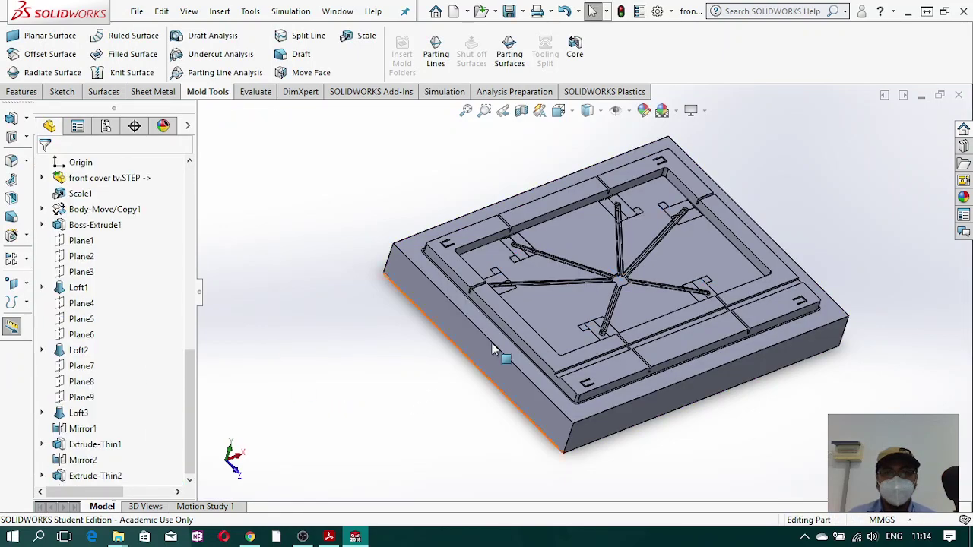
- Hide the large core plate body that surrounds the six insert blocks
scroll(657, 285, "down", 5)
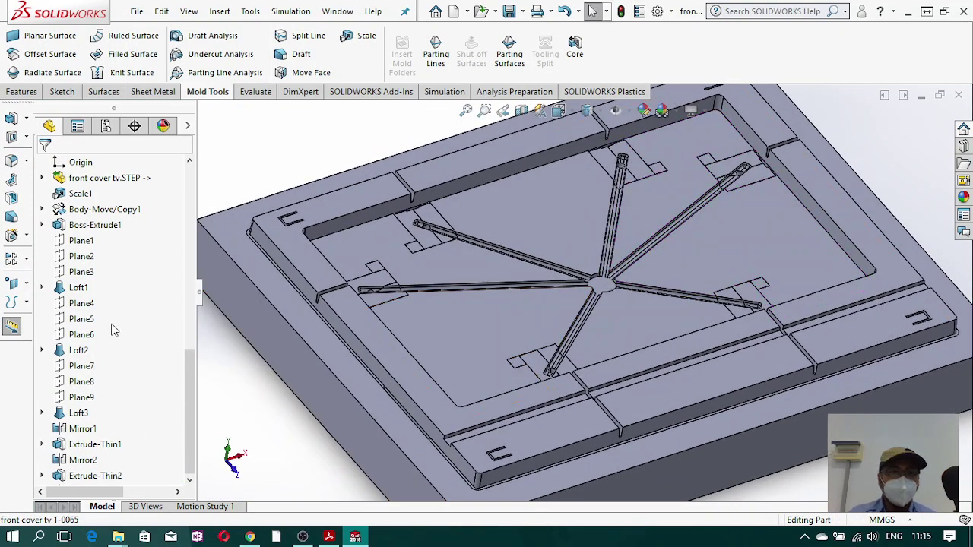
scroll(157, 342, "up", 3)
right_click(330, 348)
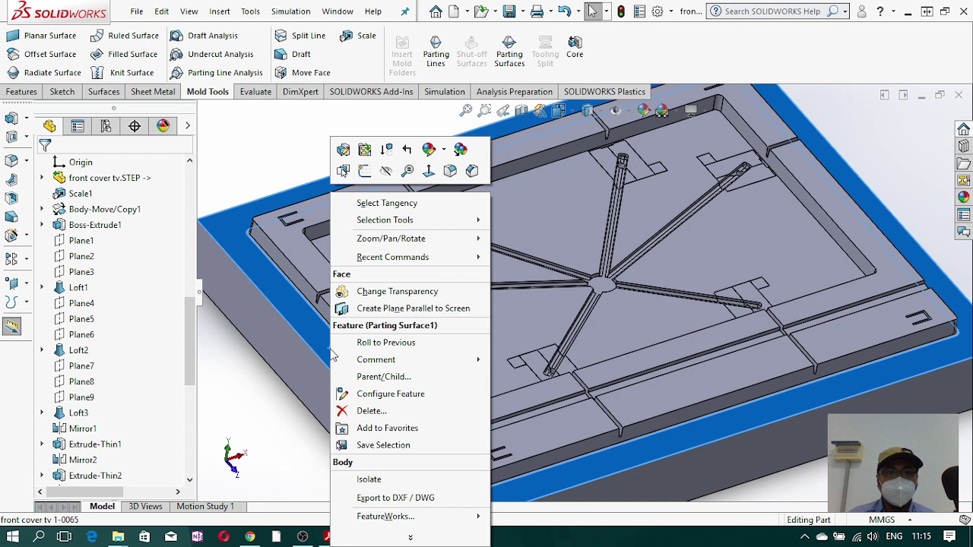
left_click(385, 173)
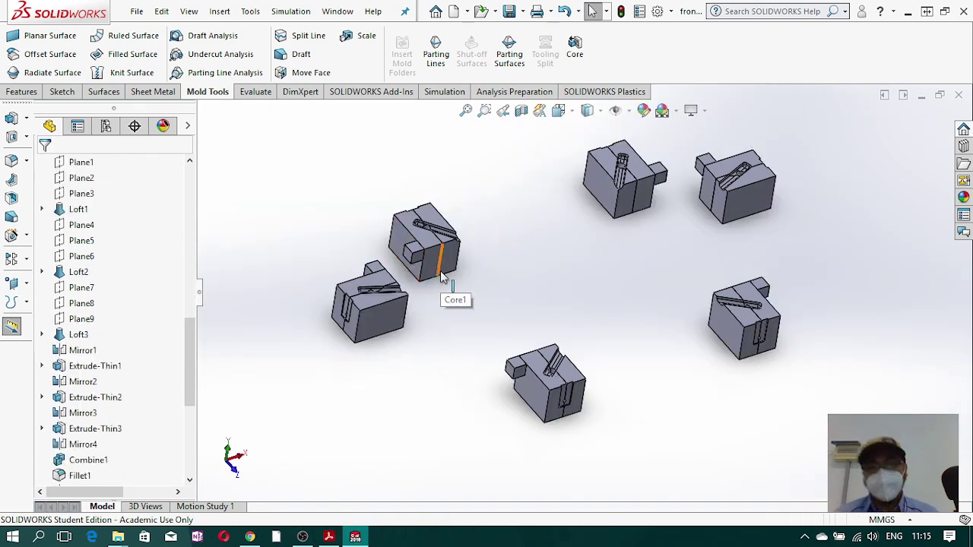
- Combine the small block Core2[5] with the adjoining insert half Split1[4] using the Add operation
scroll(431, 253, "down", 3)
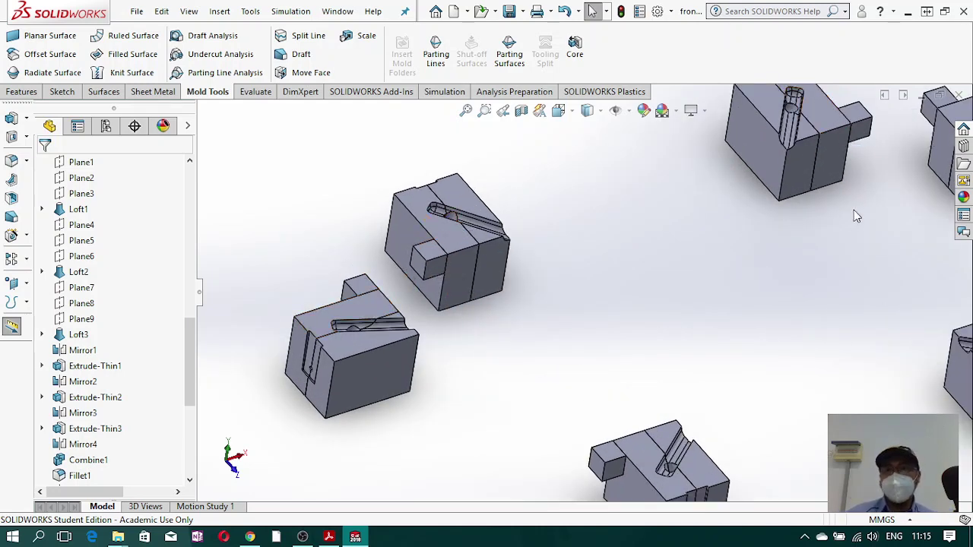
scroll(853, 213, "up", 3)
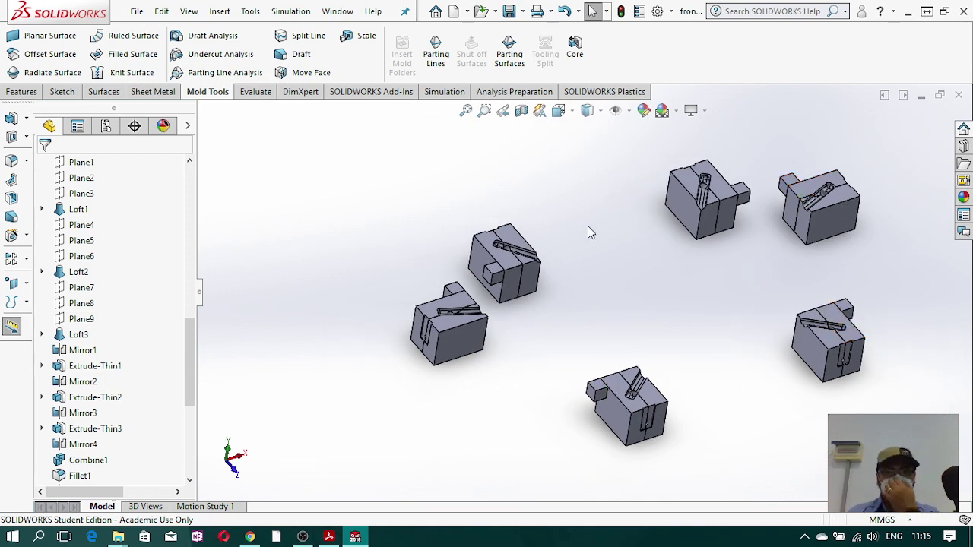
left_click(22, 92)
left_click(795, 47)
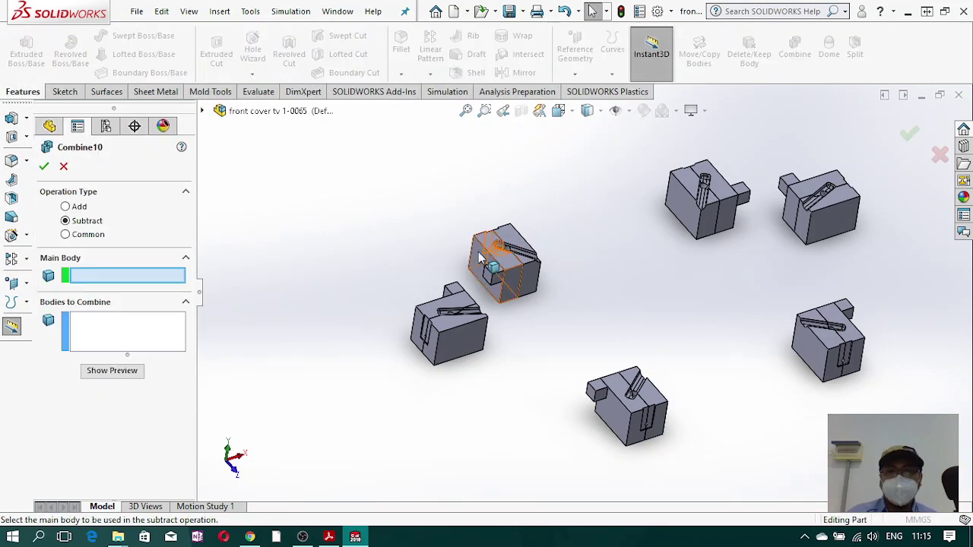
left_click(491, 269)
left_click(514, 258)
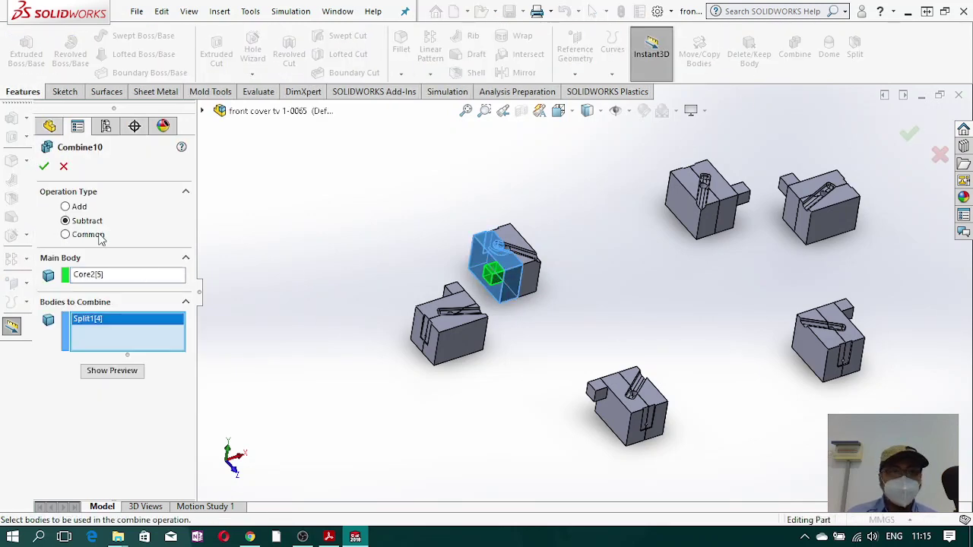
left_click(80, 210)
left_click(487, 282)
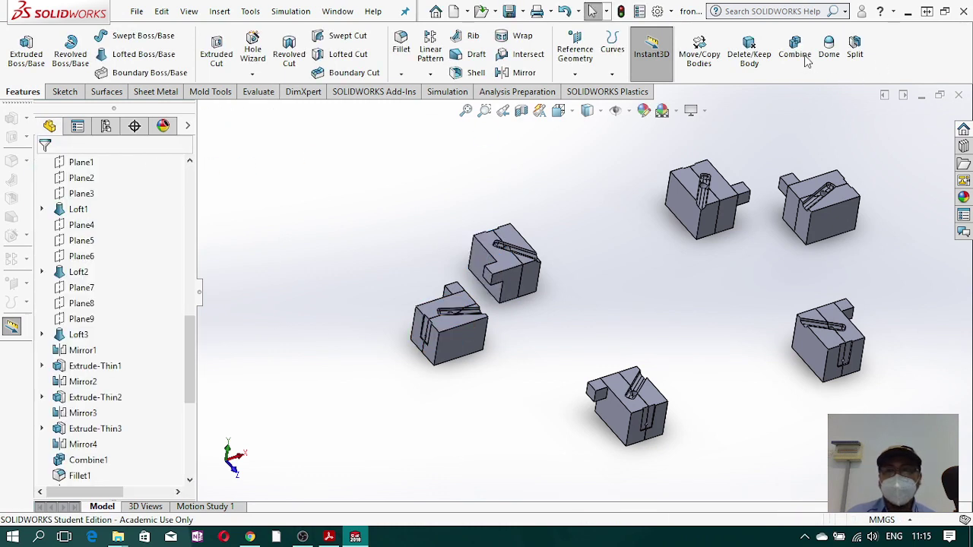
- Merge insert half Split1[2] with small block Core2[6], and Split1[12] with Core2[4], as two separate Add combines
left_click(794, 47)
left_click(459, 296)
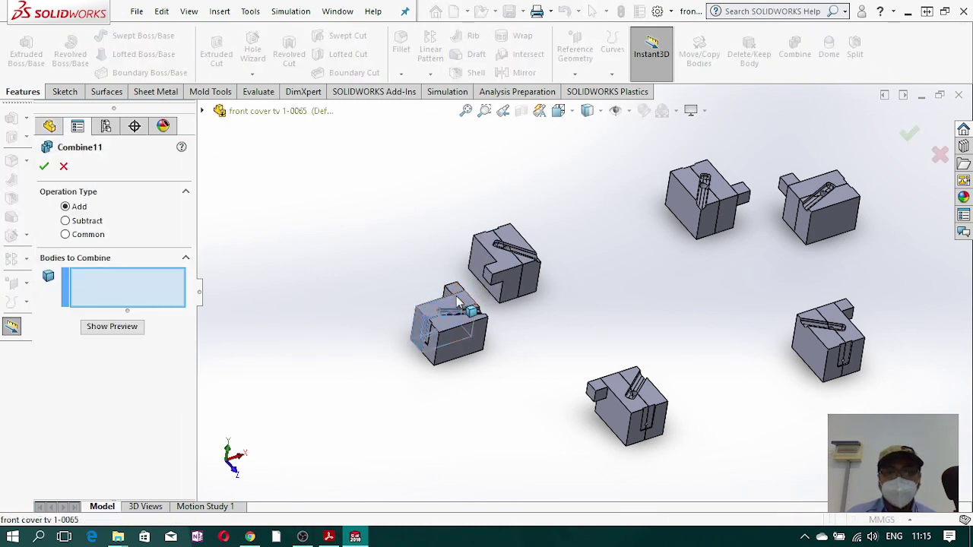
left_click(457, 293)
left_click(44, 168)
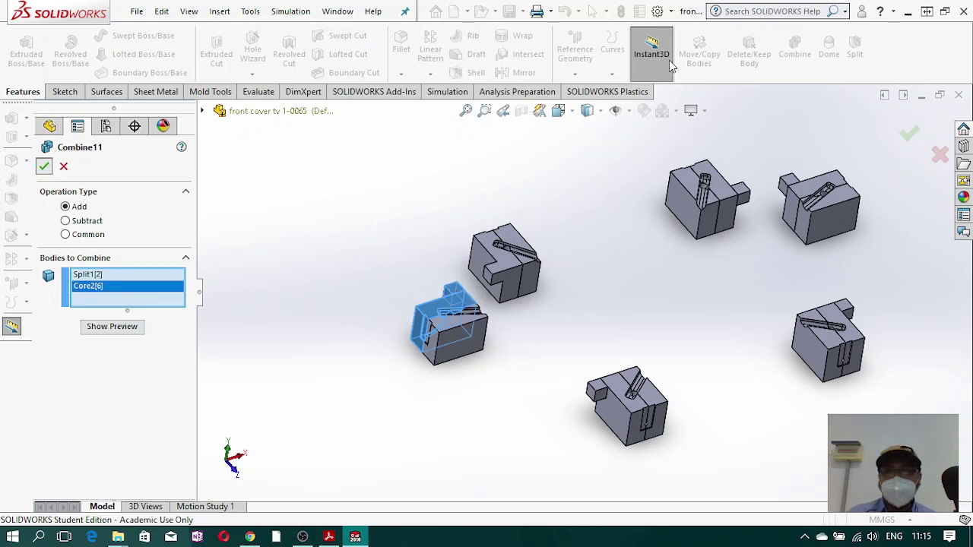
left_click(794, 47)
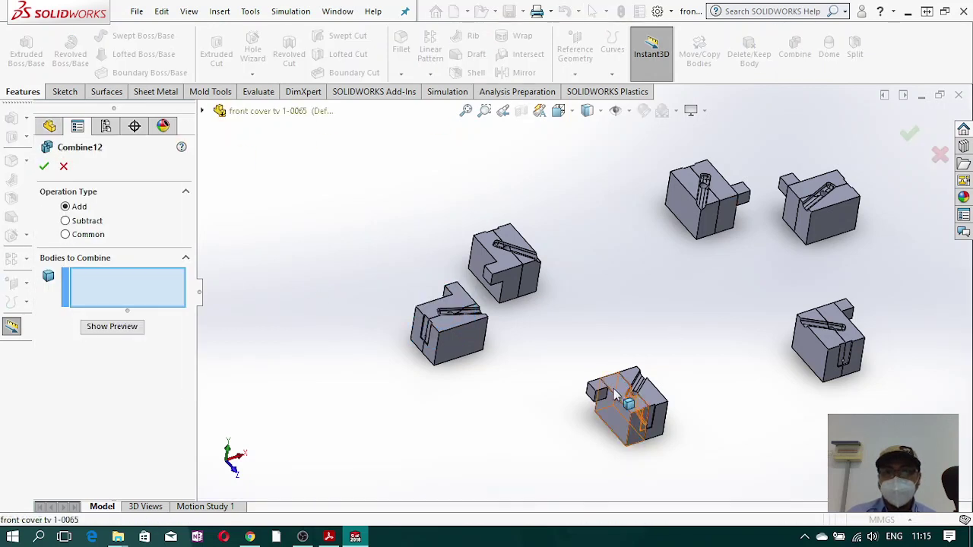
left_click(633, 392)
left_click(631, 394)
left_click(44, 166)
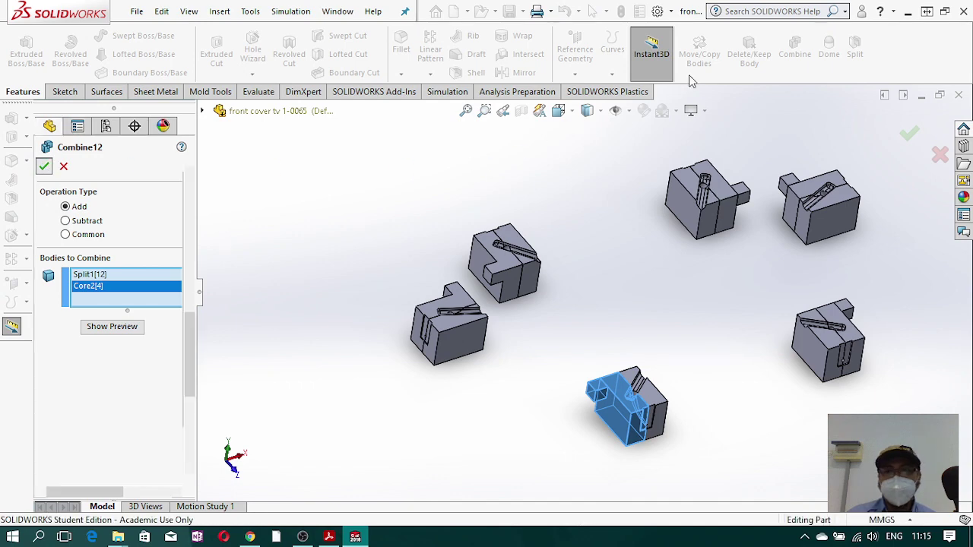
- Merge insert half Split1[6] with its adjoining small block, and Split1[8] with Core2[2], as two separate Add combines
left_click(795, 50)
left_click(753, 202)
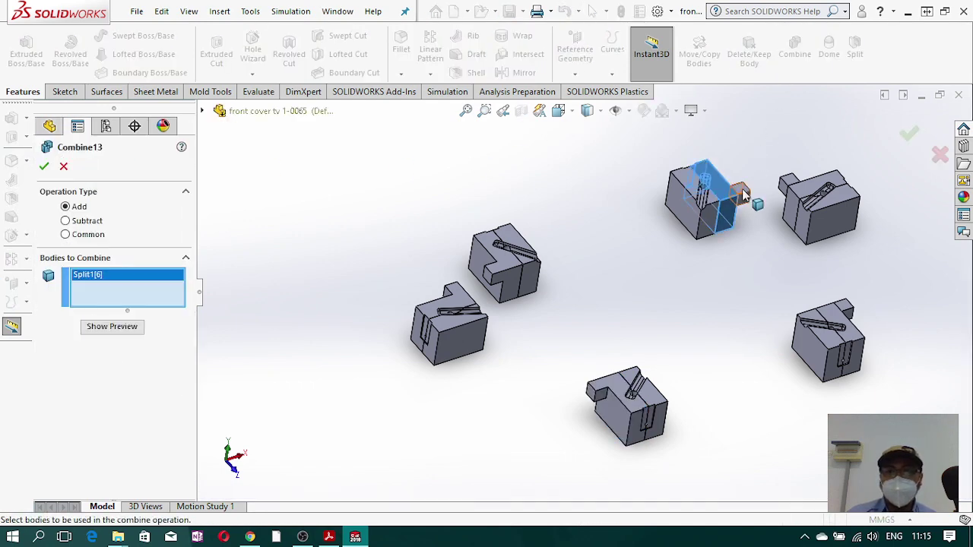
left_click(755, 203)
left_click(43, 166)
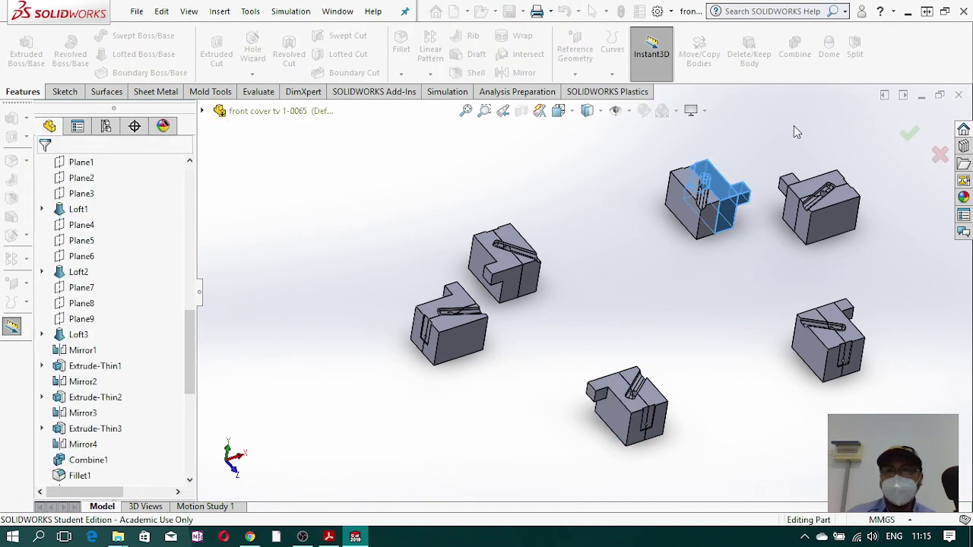
left_click(794, 51)
left_click(821, 199)
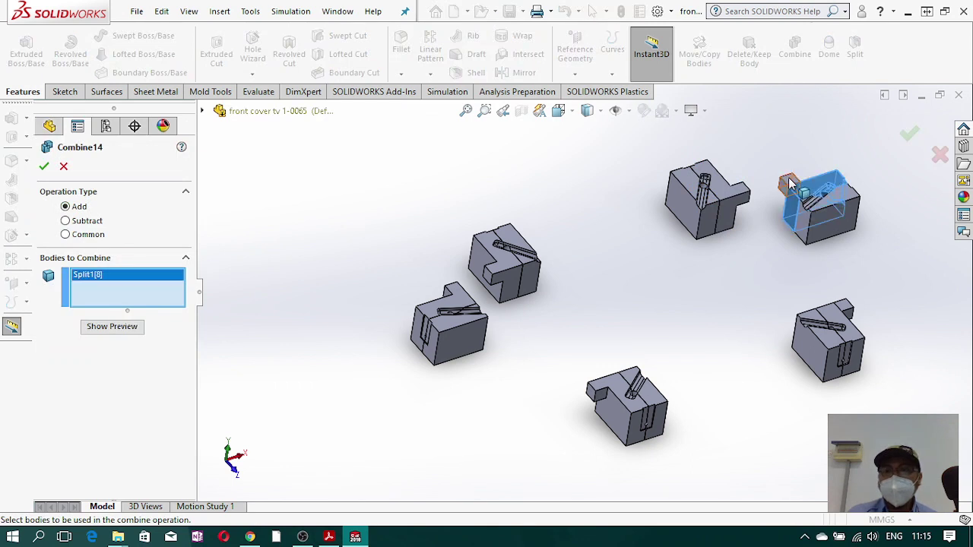
left_click(804, 189)
left_click(43, 166)
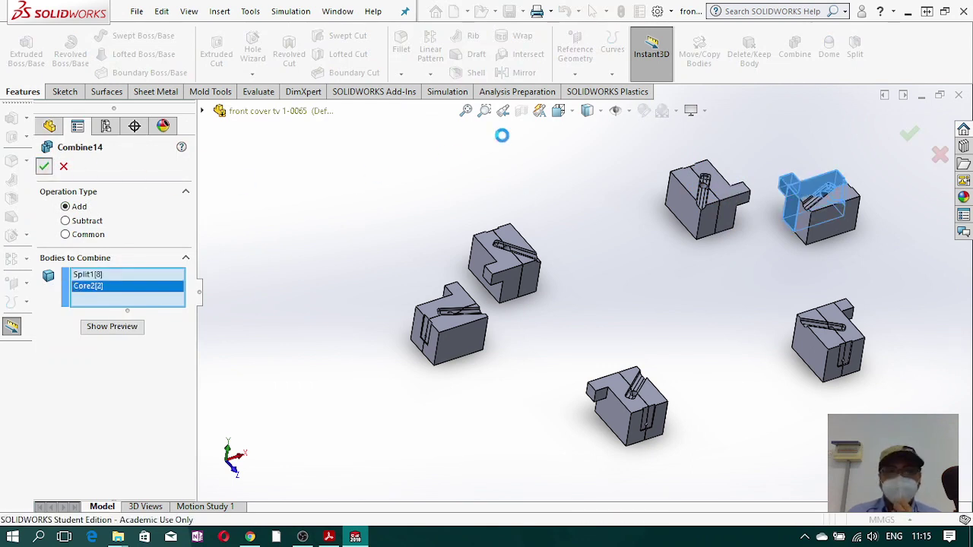
- Combine insert half Split1[10] with its adjoining small block using the Add operation
left_click(794, 51)
left_click(850, 319)
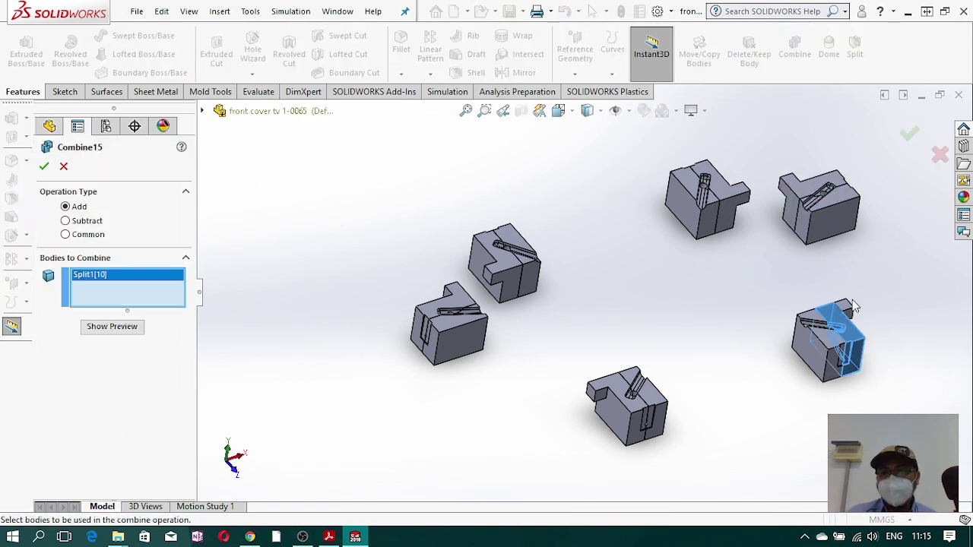
left_click(856, 311)
left_click(43, 167)
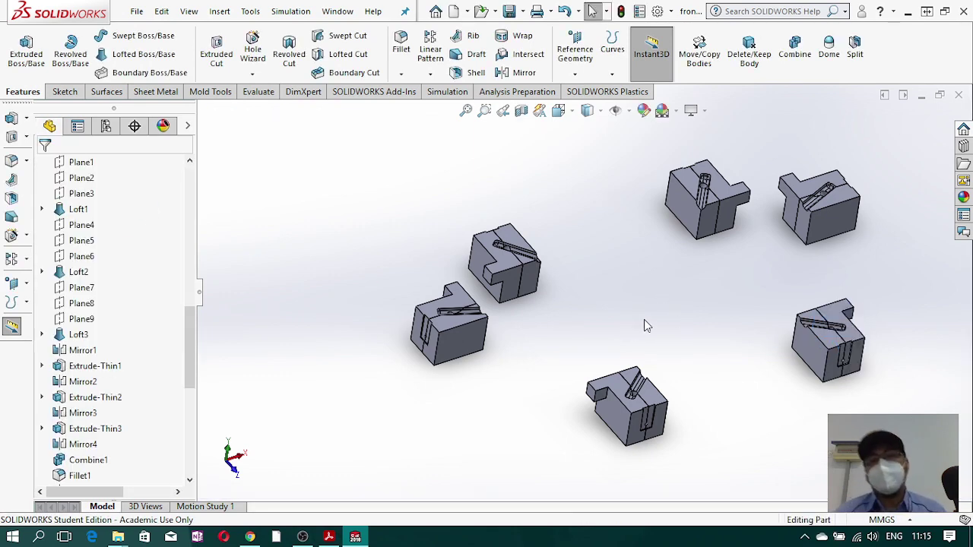
- Place four JIS tapered pipe tap holes with the Hole Wizard, two on each of two insert blocks' coplanar side faces
middle_click_drag(644, 326, 735, 254)
middle_click_drag(428, 329, 536, 403)
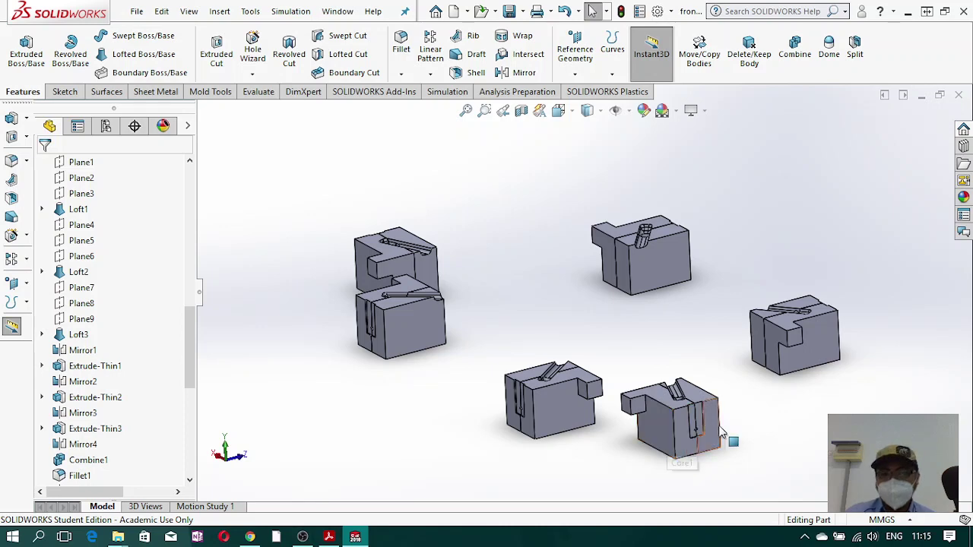
scroll(613, 369, "up", 3)
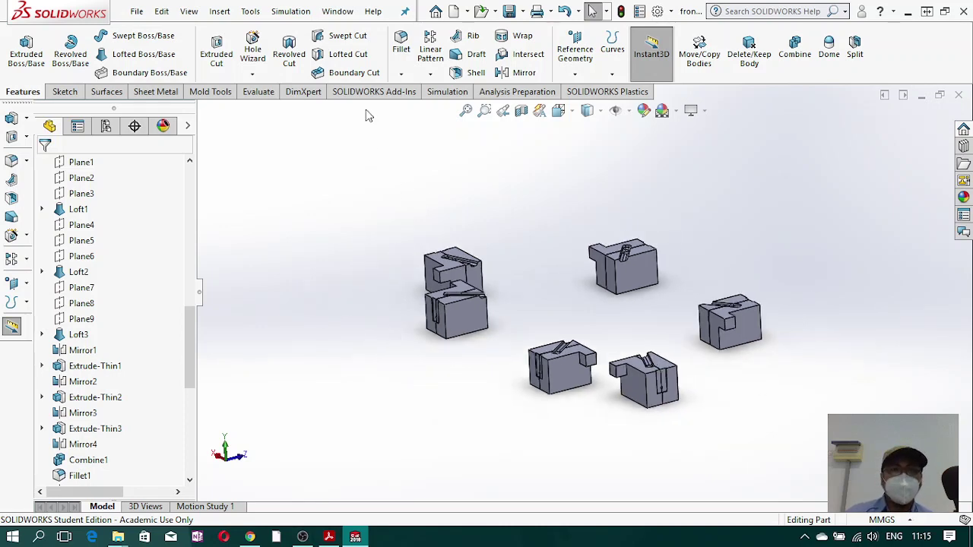
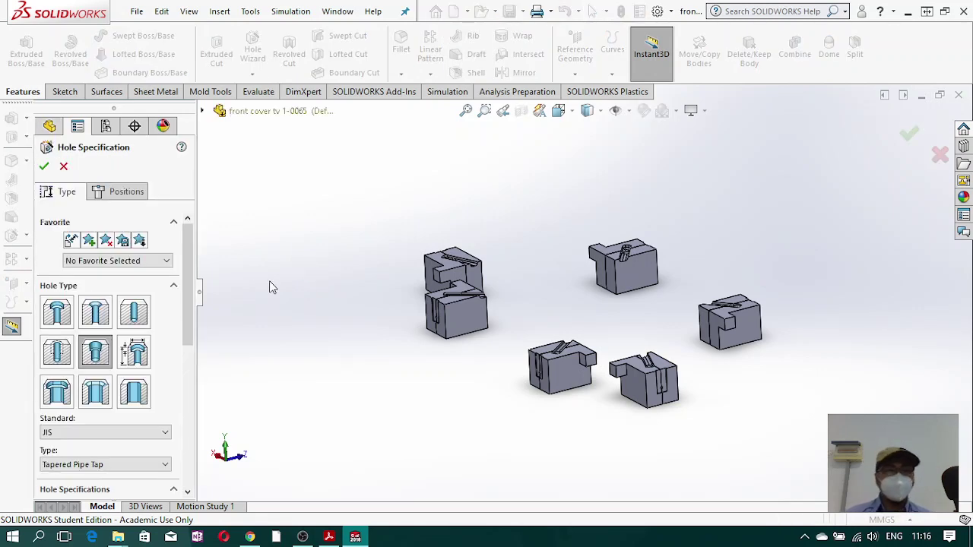
left_click(124, 192)
scroll(574, 419, "down", 3)
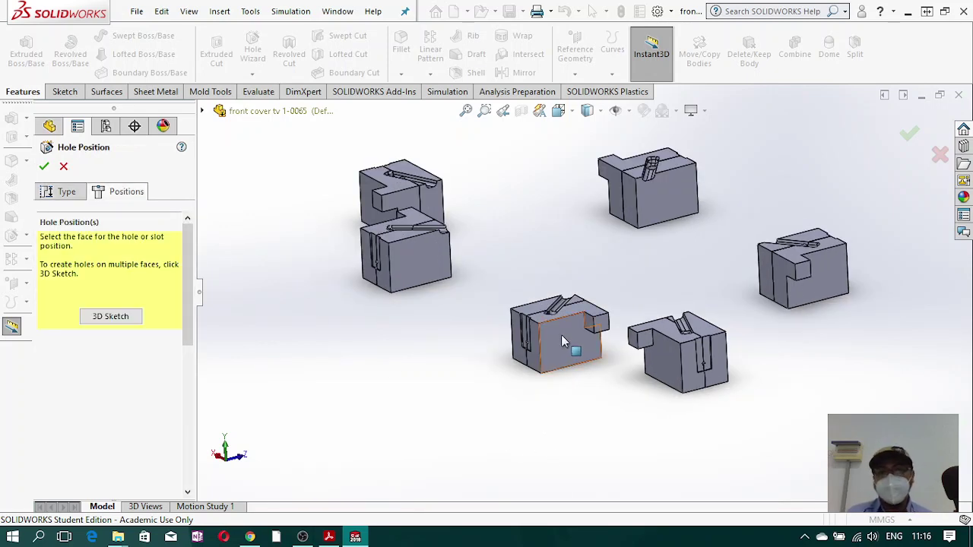
left_click(562, 359)
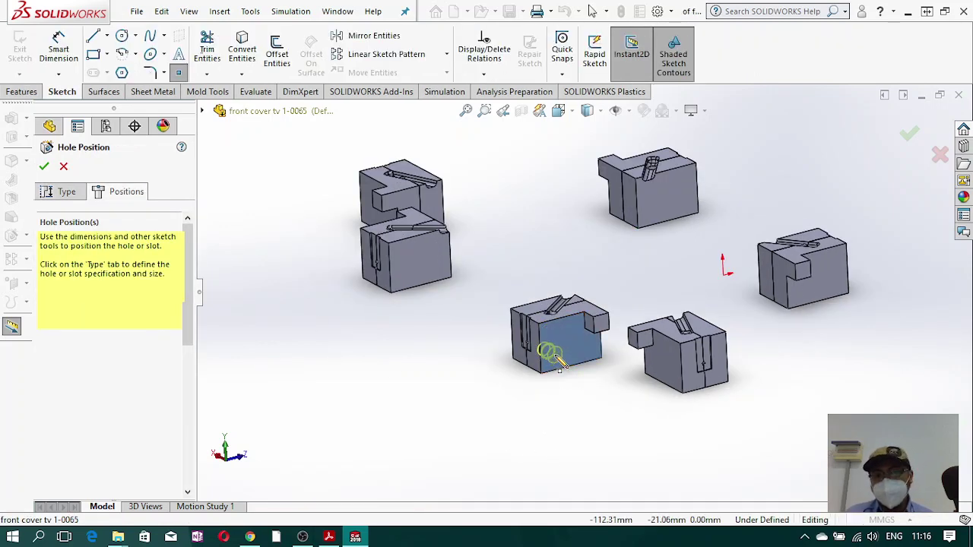
scroll(569, 363, "down", 2)
left_click(564, 354)
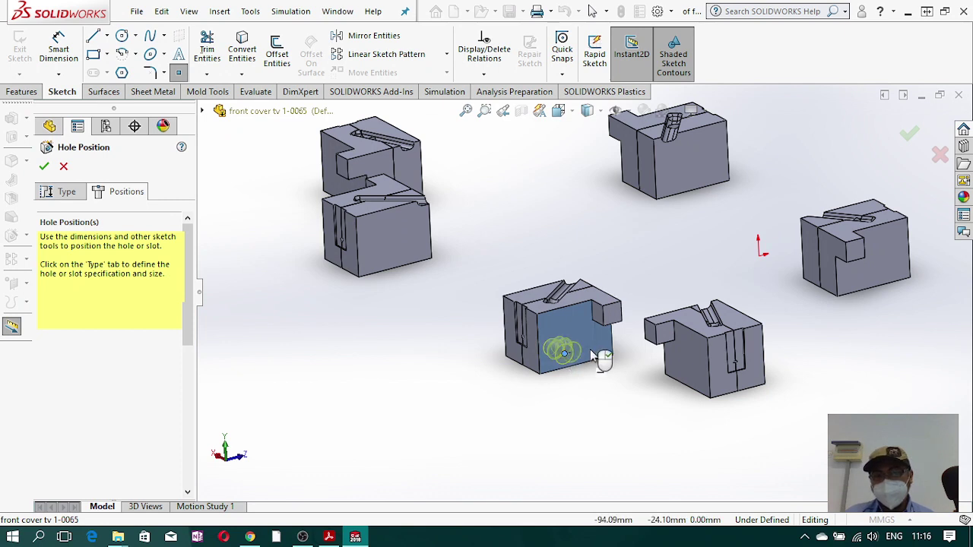
left_click(595, 347)
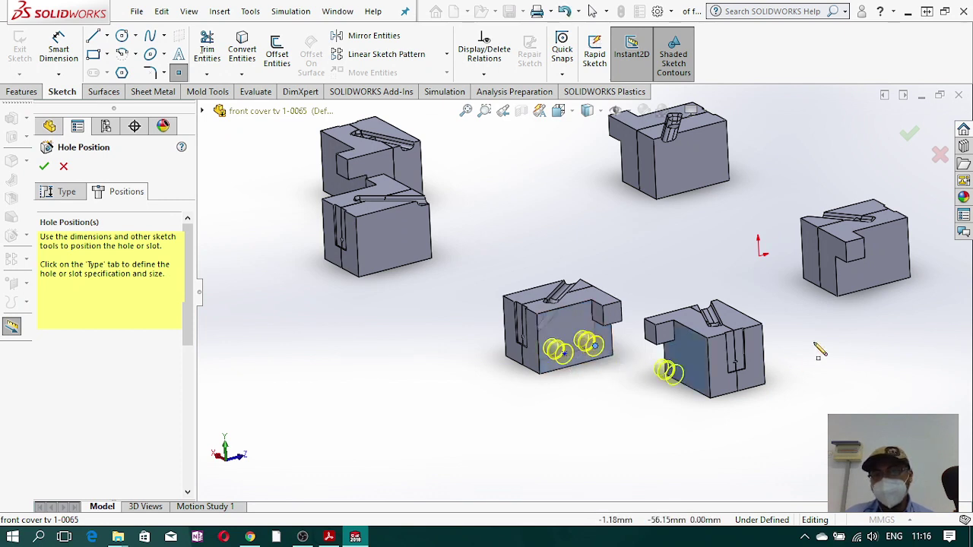
left_click(856, 278)
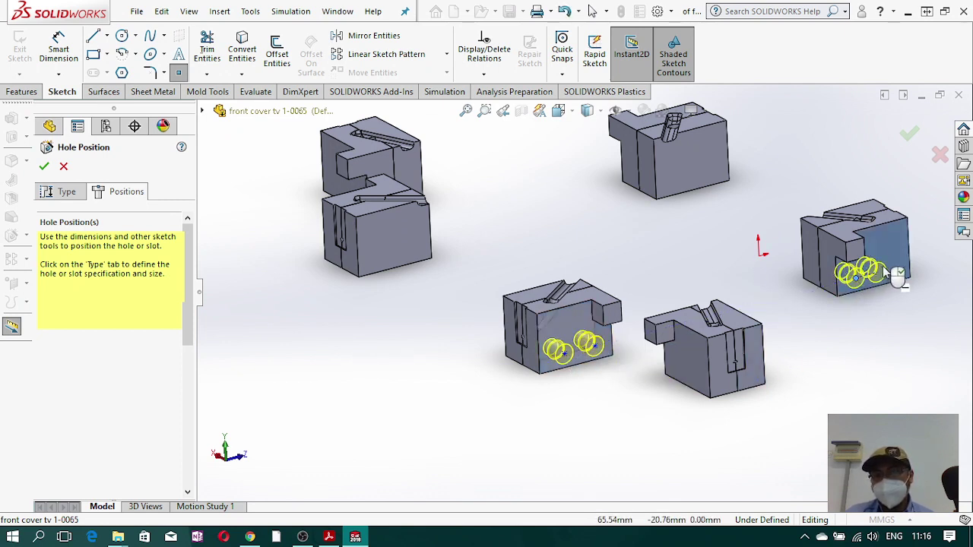
left_click(897, 270)
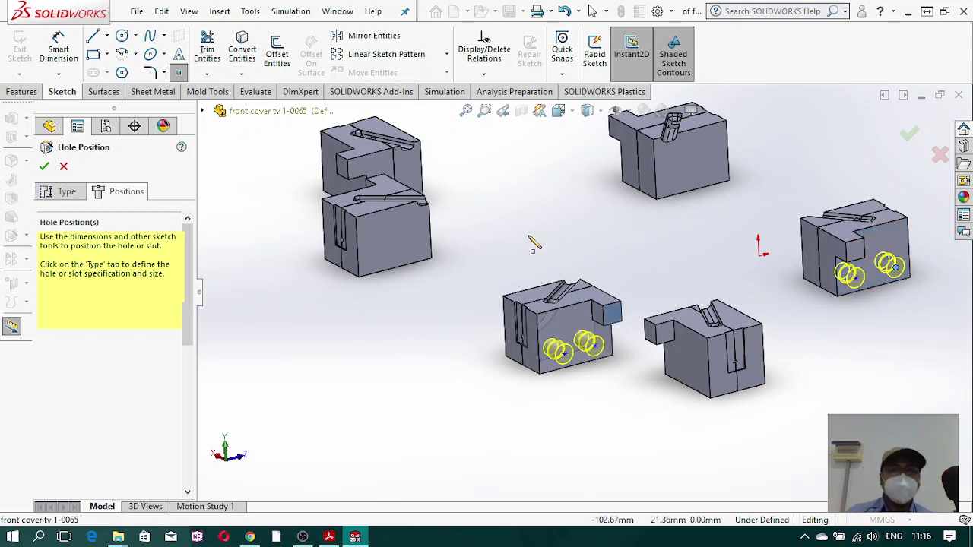
- Dimension the first block's hole nearest the small retaining block 10 mm from the vertical side edge beneath it
left_click(572, 112)
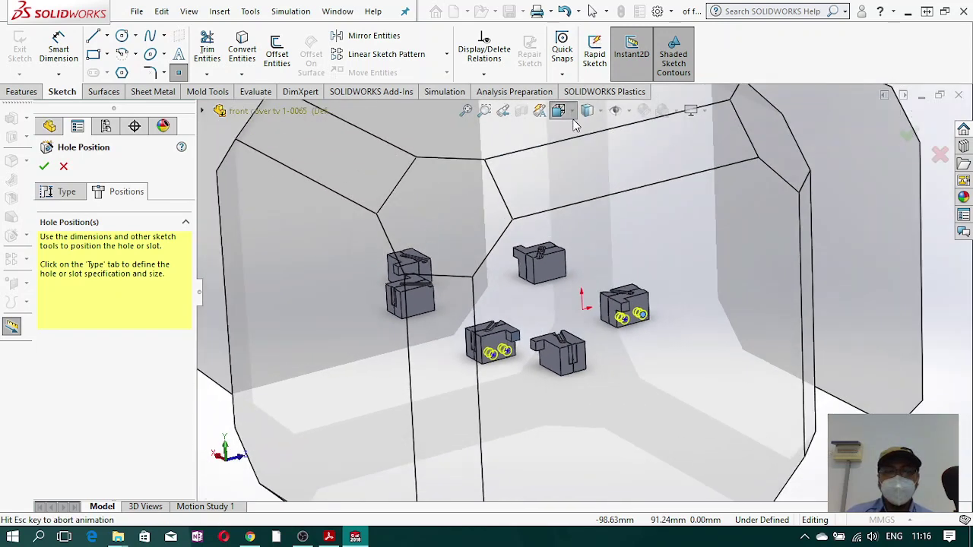
left_click(637, 191)
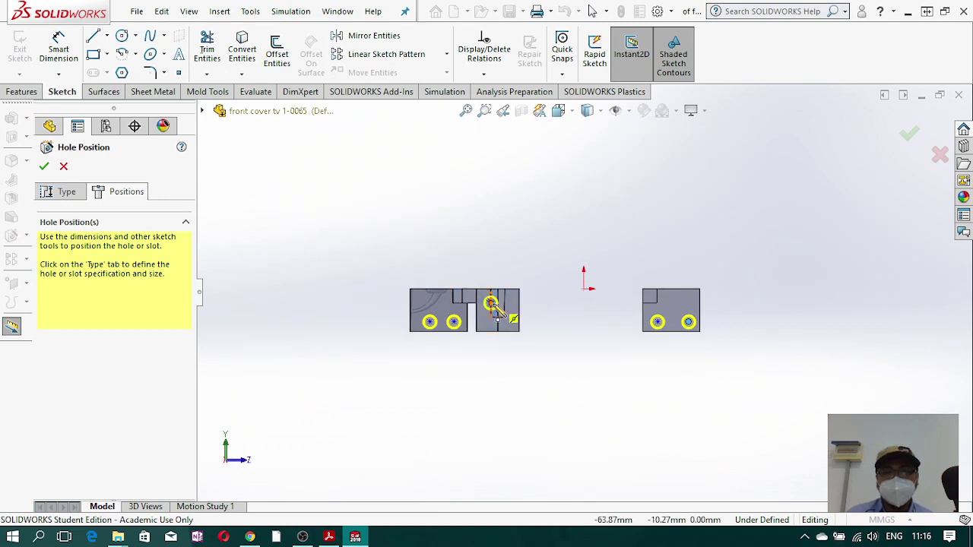
scroll(479, 308, "up", 4)
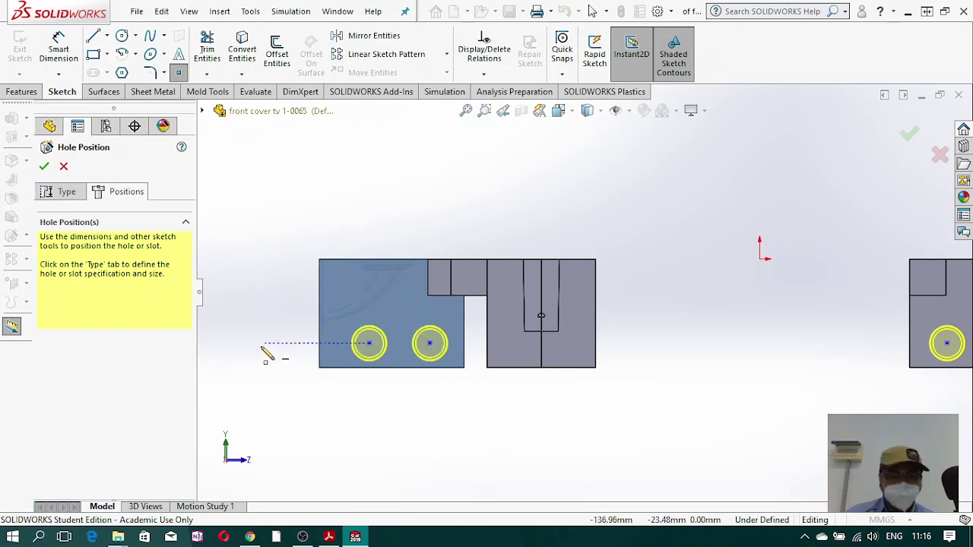
left_click(58, 49)
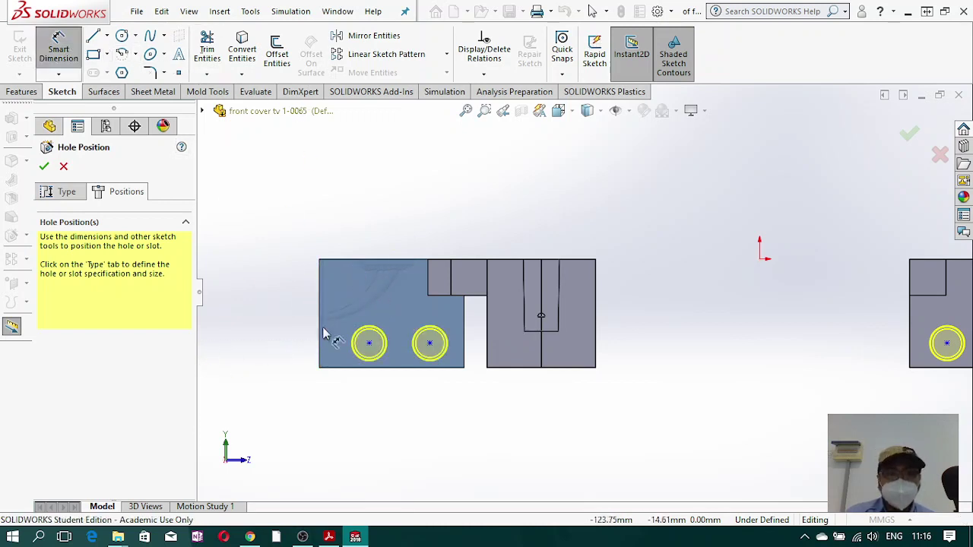
left_click(431, 343)
left_click(464, 356)
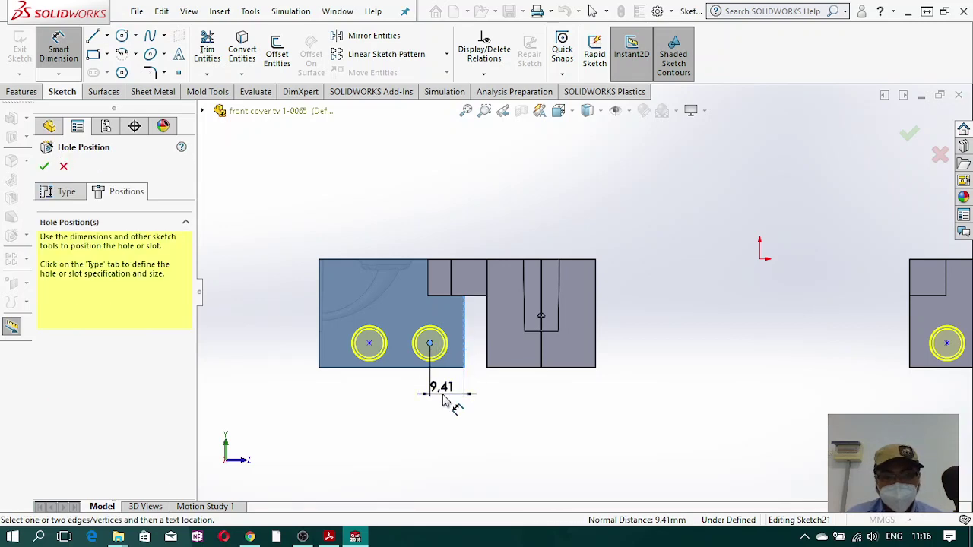
left_click(445, 402)
type("10")
key("Return")
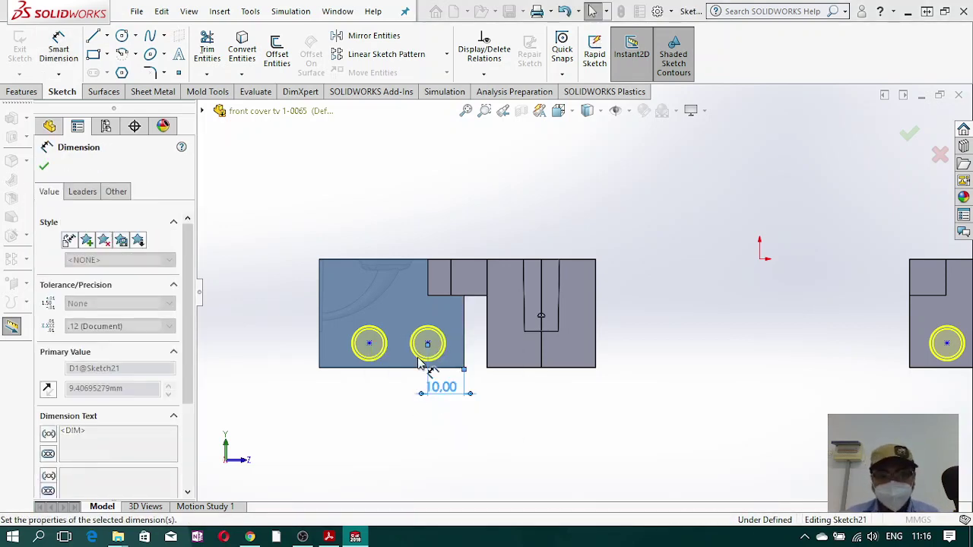
- Dimension that same hole's center 10 mm above the first block's bottom edge
left_click(428, 344)
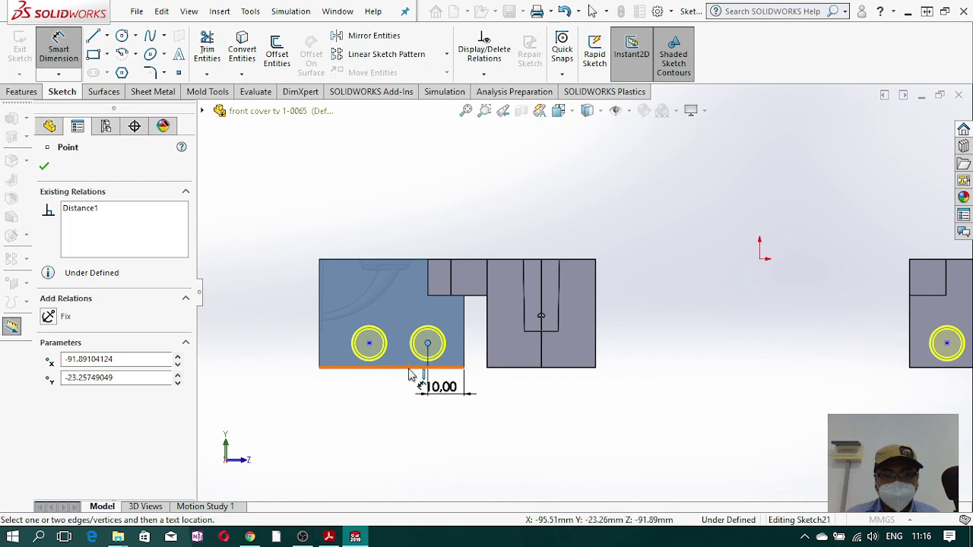
left_click(409, 370)
left_click(395, 397)
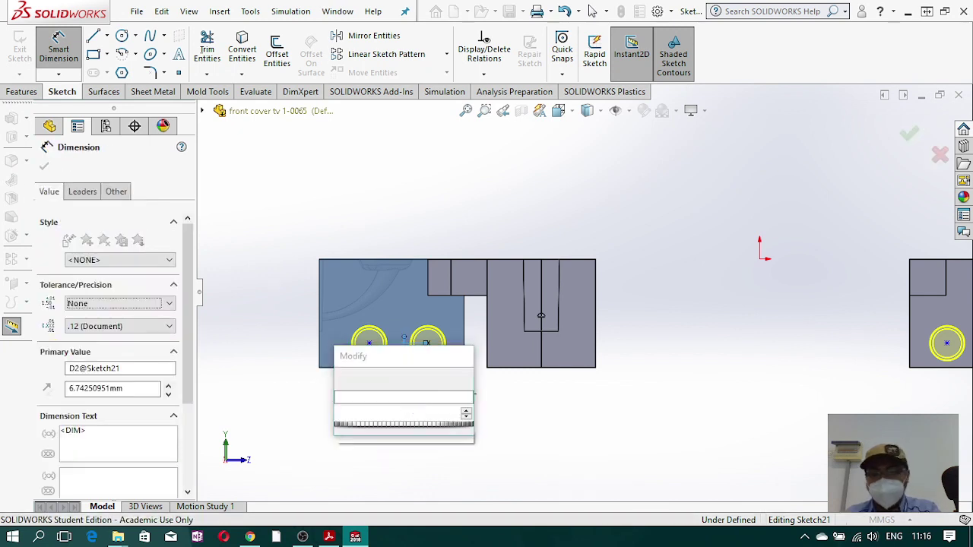
type("10")
key("Return")
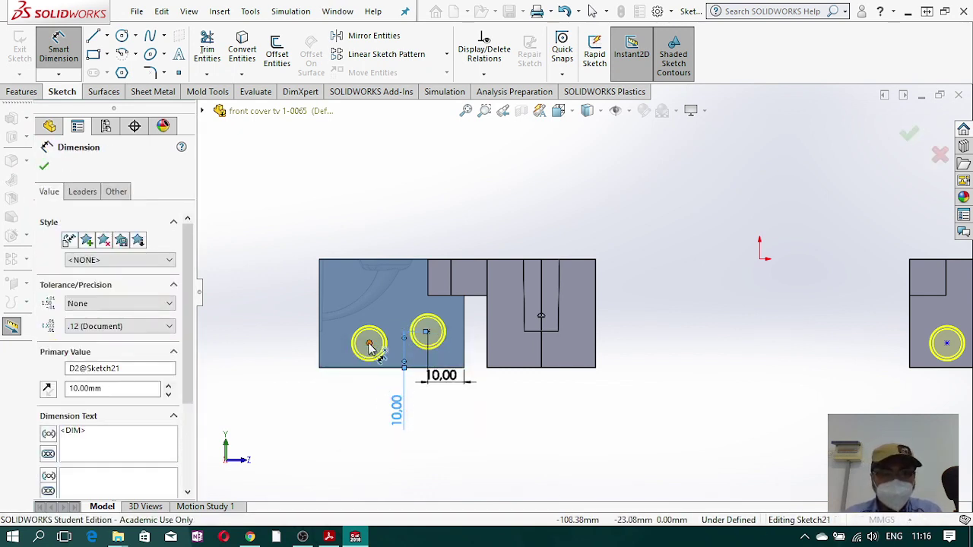
- Align the first block's two hole centers with a Horizontal relation
key("Escape")
left_click(428, 332)
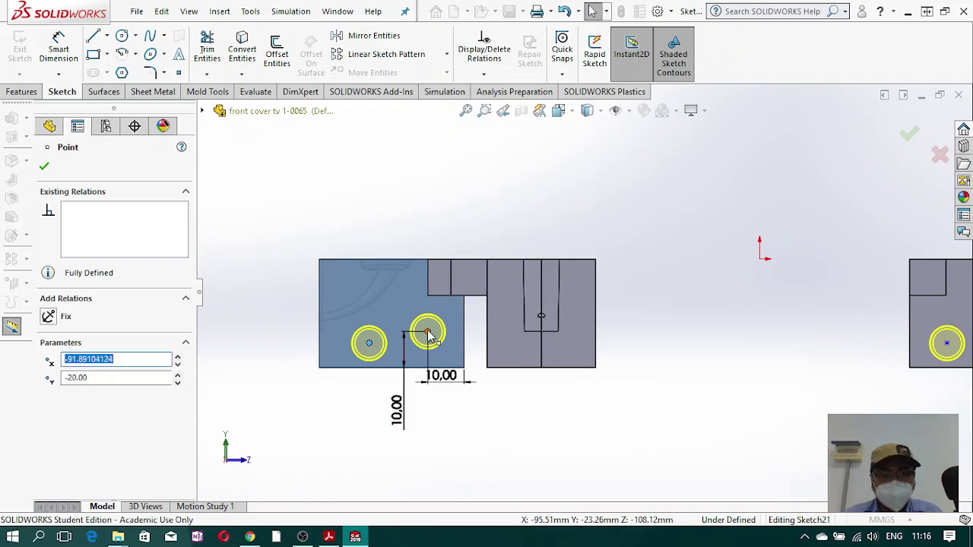
left_click(369, 343, "ctrl")
left_click(48, 396)
left_click(300, 380)
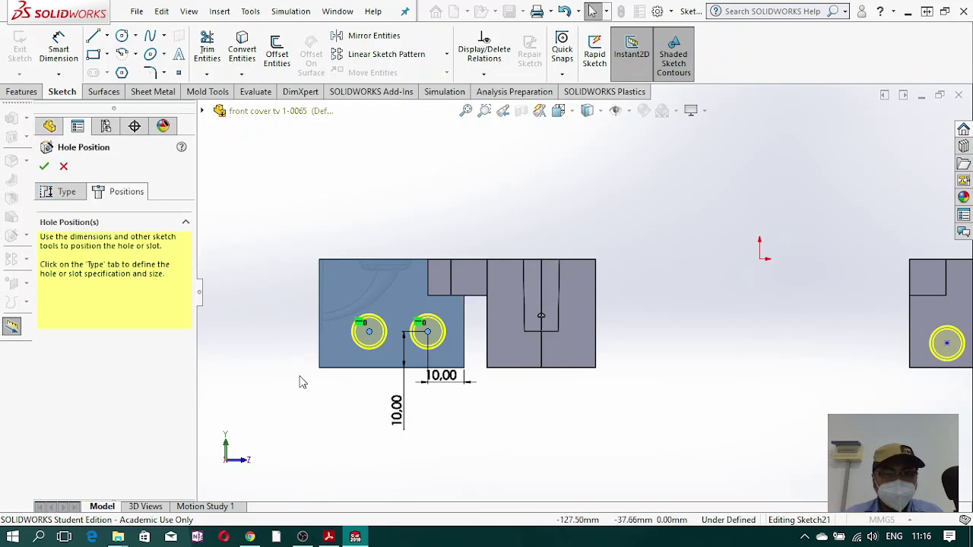
- Set the spacing between the first block's two hole centers to 15 mm
left_click(59, 48)
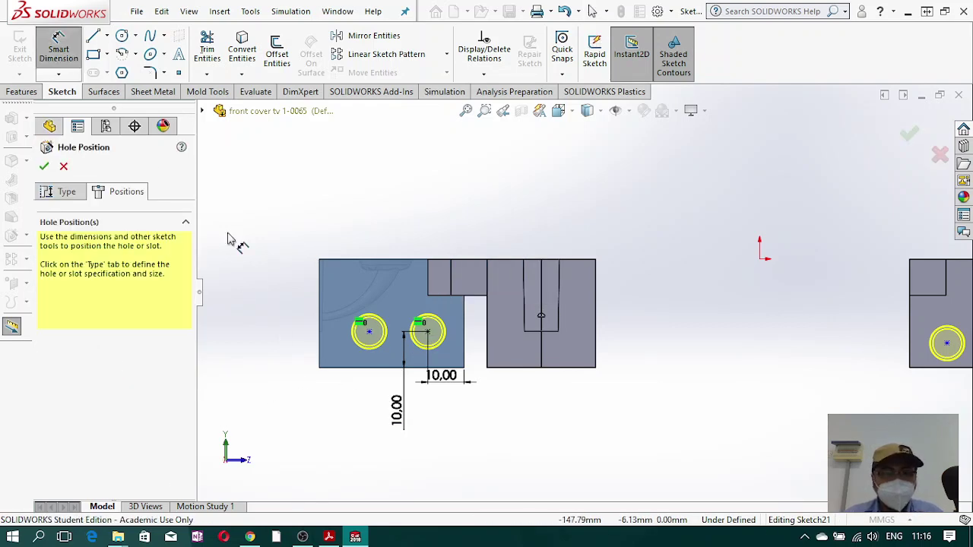
left_click(428, 333)
left_click(369, 331)
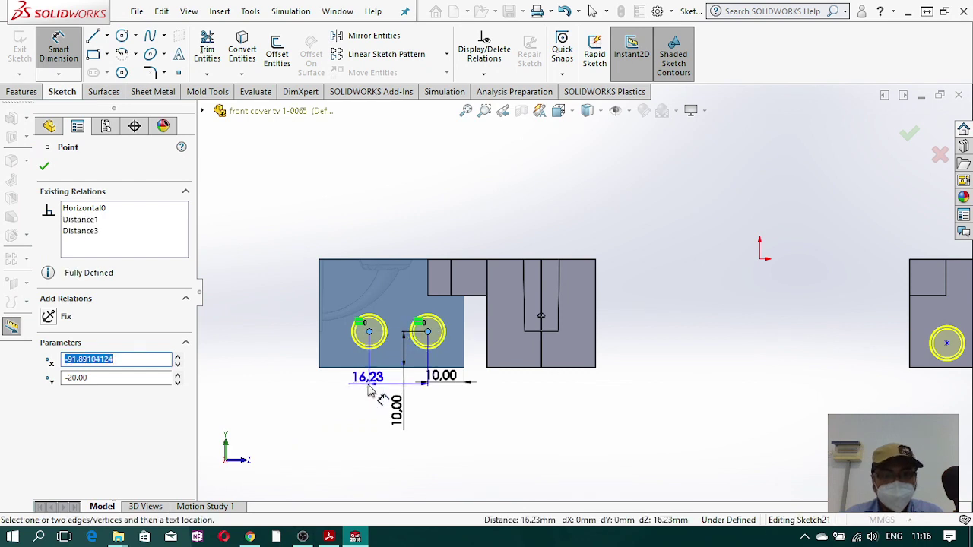
left_click(399, 465)
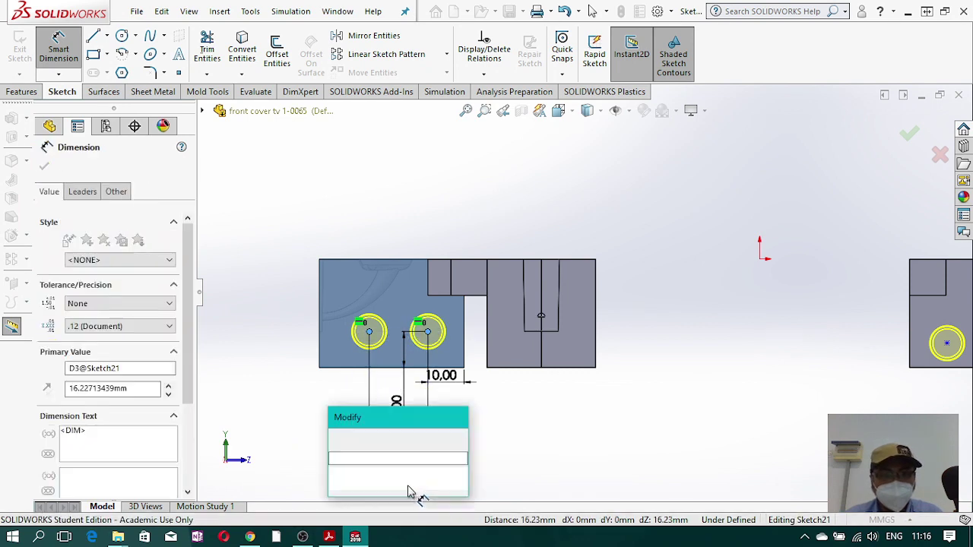
type("15")
key("Return")
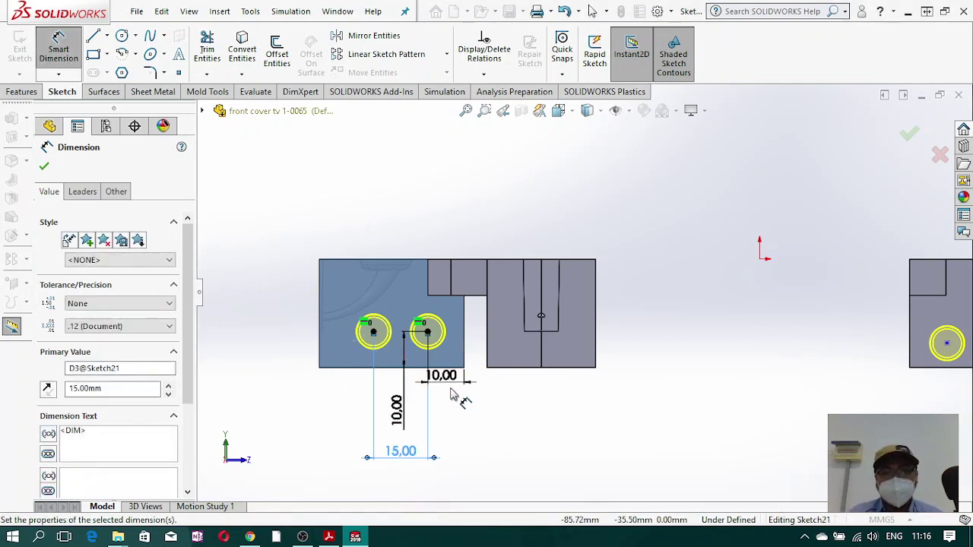
- Dimension the second block's hole nearest the small retaining block 10 mm from the vertical side edge beneath it
scroll(583, 291, "up", 2)
scroll(619, 402, "up", 1)
scroll(770, 325, "down", 2)
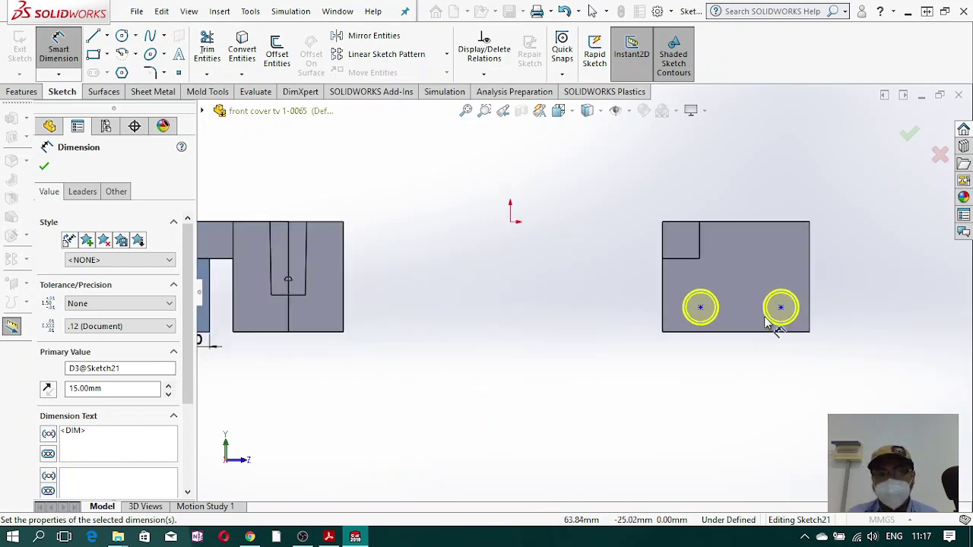
scroll(561, 315, "up", 2)
scroll(598, 343, "down", 1)
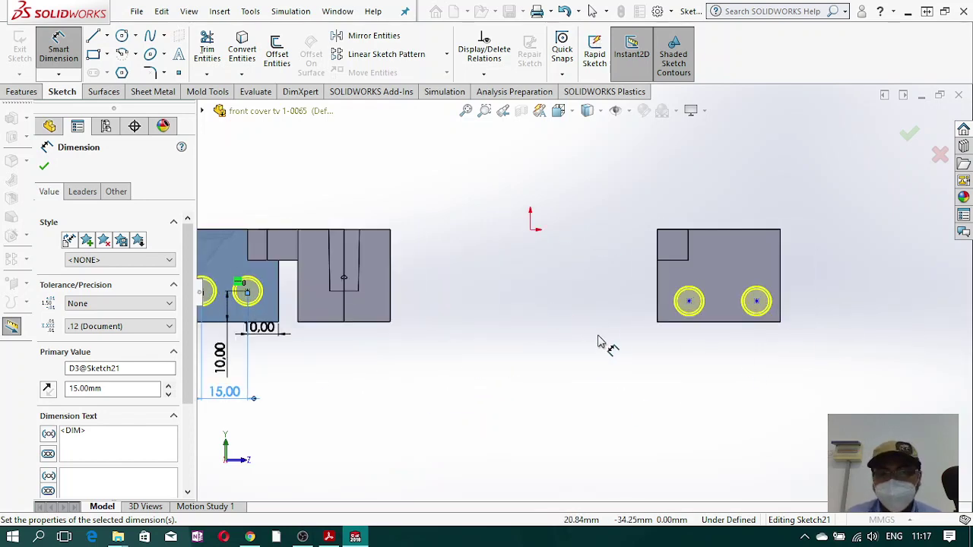
left_click(688, 302)
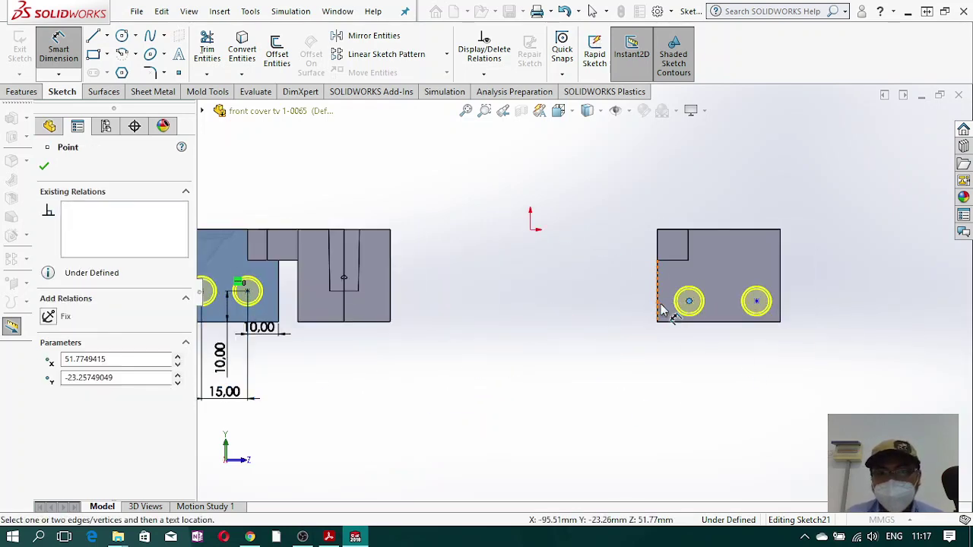
left_click(662, 310)
left_click(667, 374)
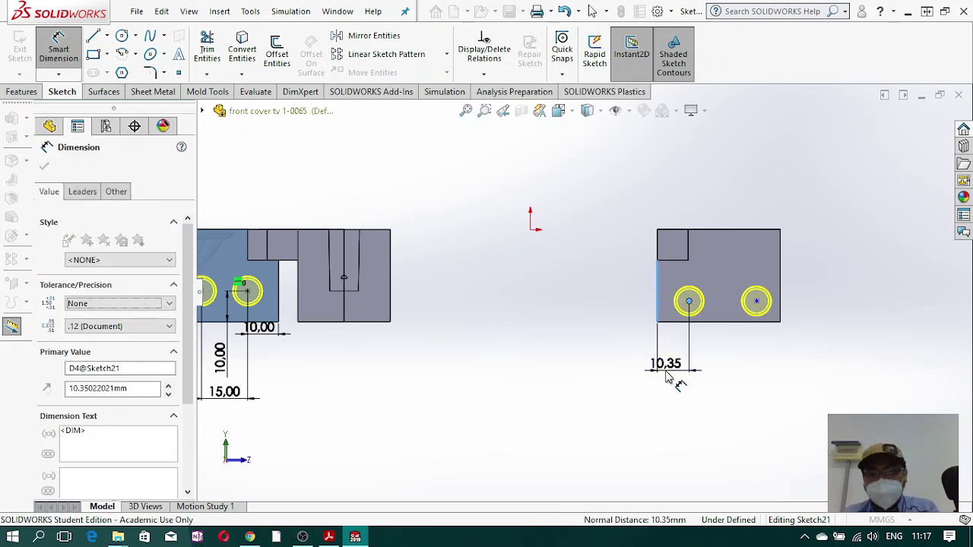
type("10")
key("Return")
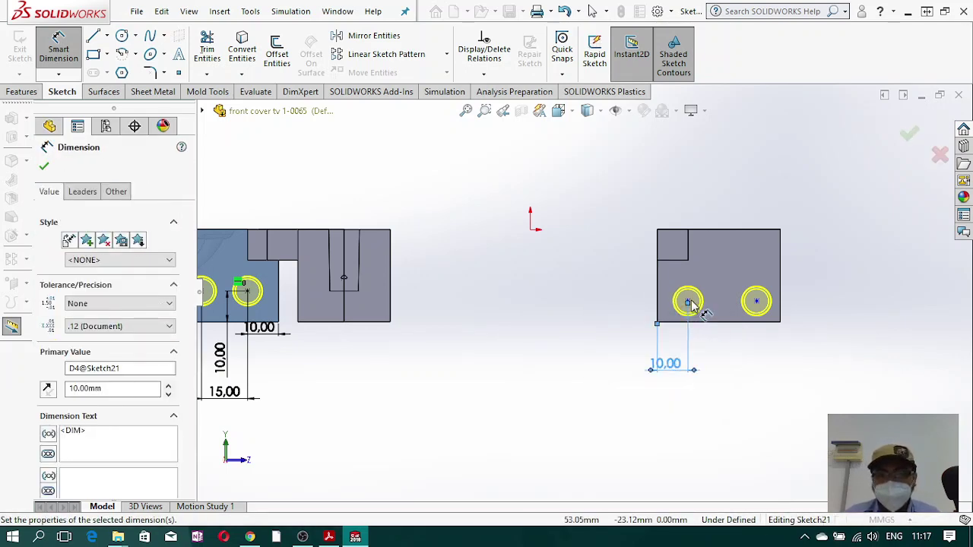
- Set the spacing between the second block's two hole centers to 15 mm
left_click(689, 302)
left_click(756, 302)
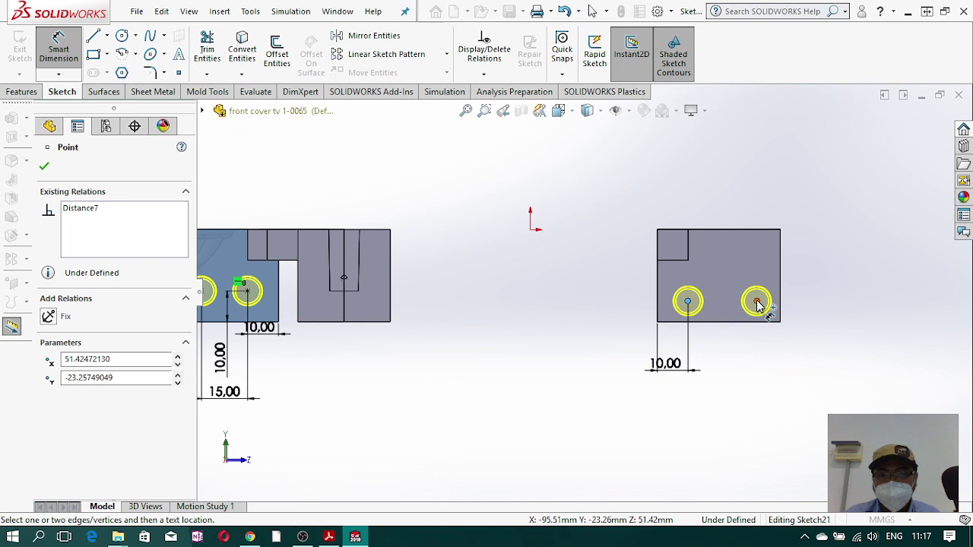
left_click(744, 374)
type("15")
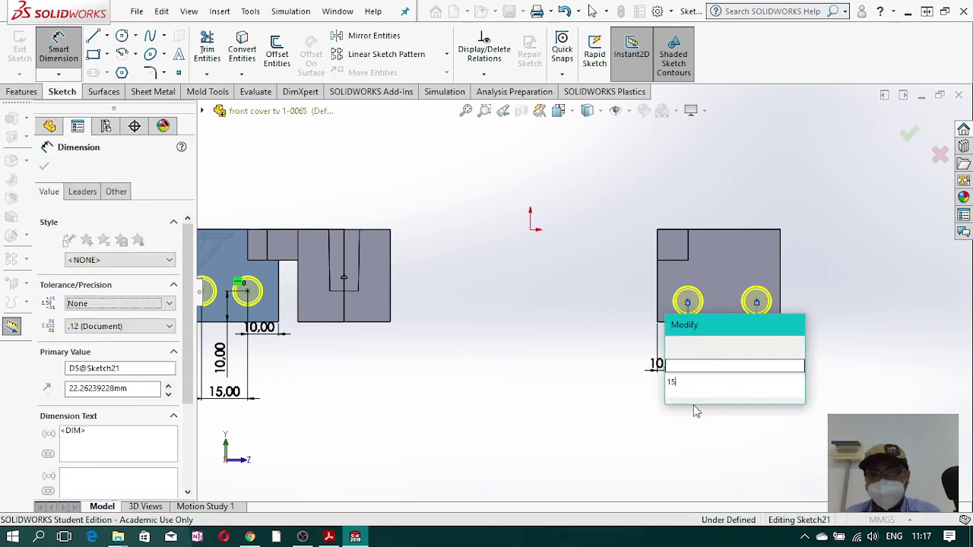
key("Return")
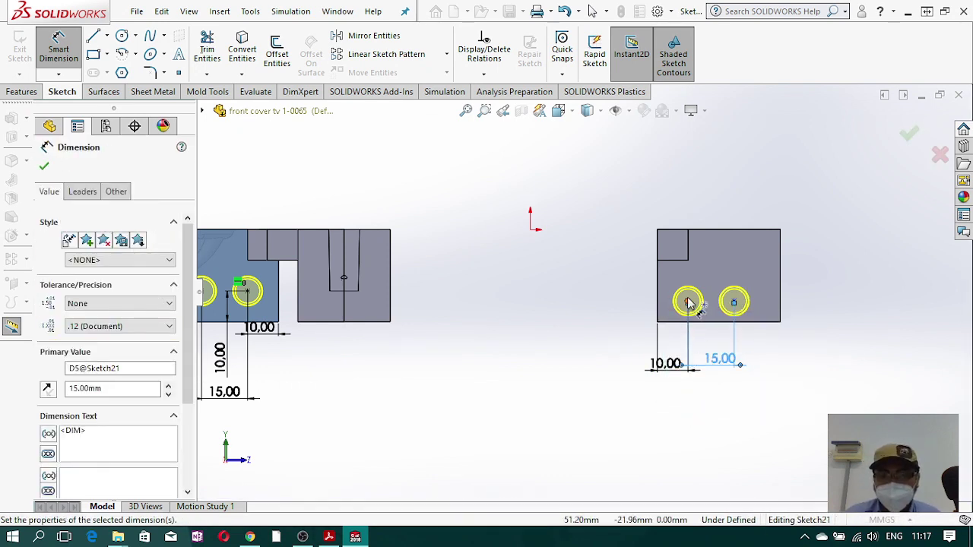
- Dimension the second block's hole nearest the retaining block 10 mm above the block's bottom edge
left_click(688, 303)
left_click(669, 322)
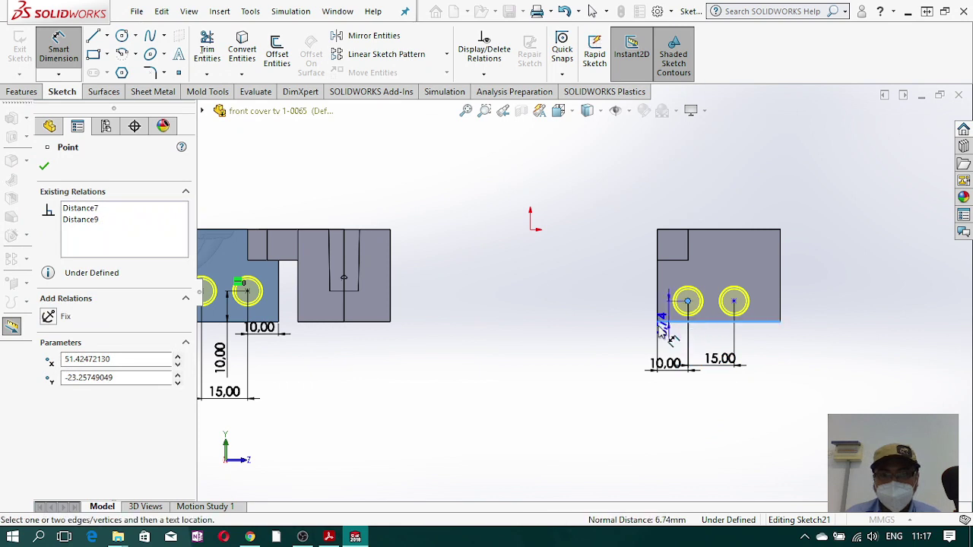
left_click(608, 338)
key("Return")
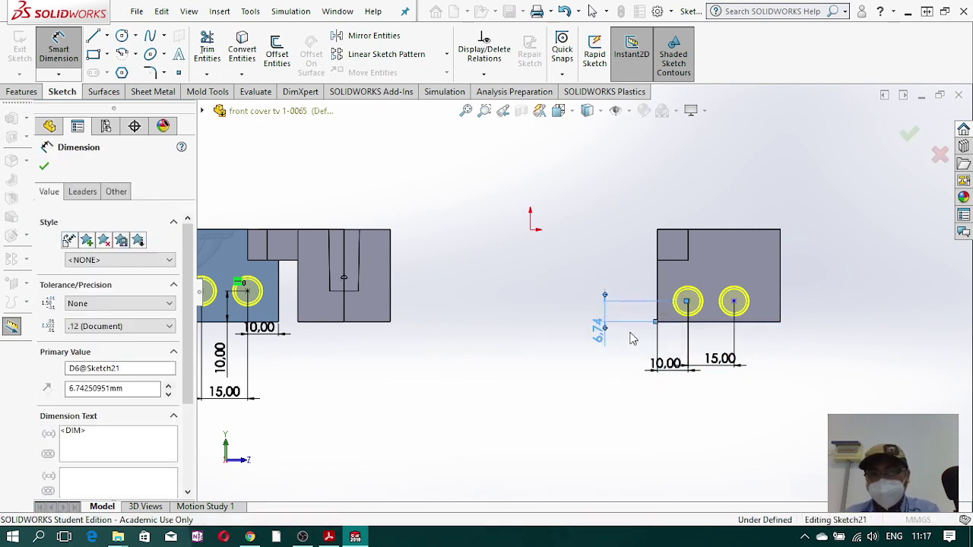
key("Escape")
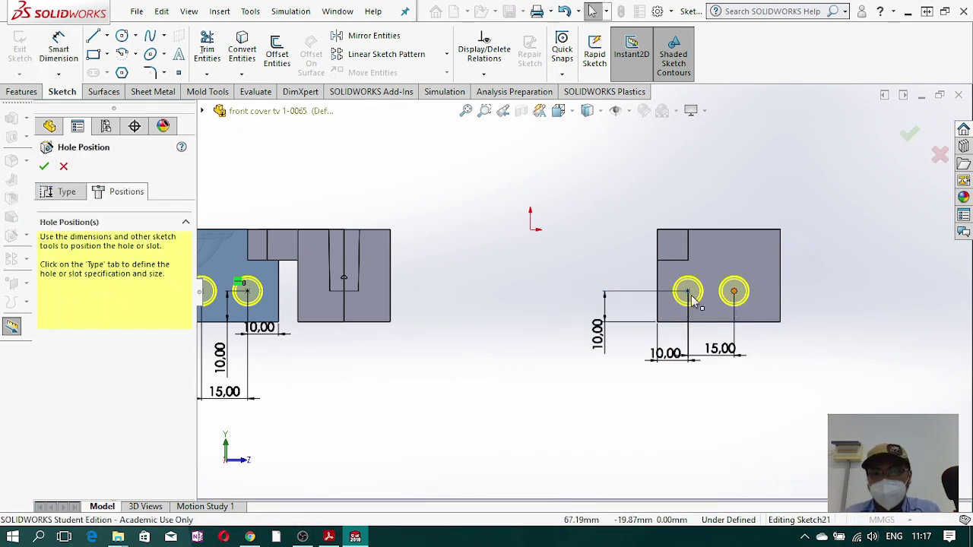
- Add a horizontal relation between the second block's two hole center points
left_click(689, 293)
key("Escape")
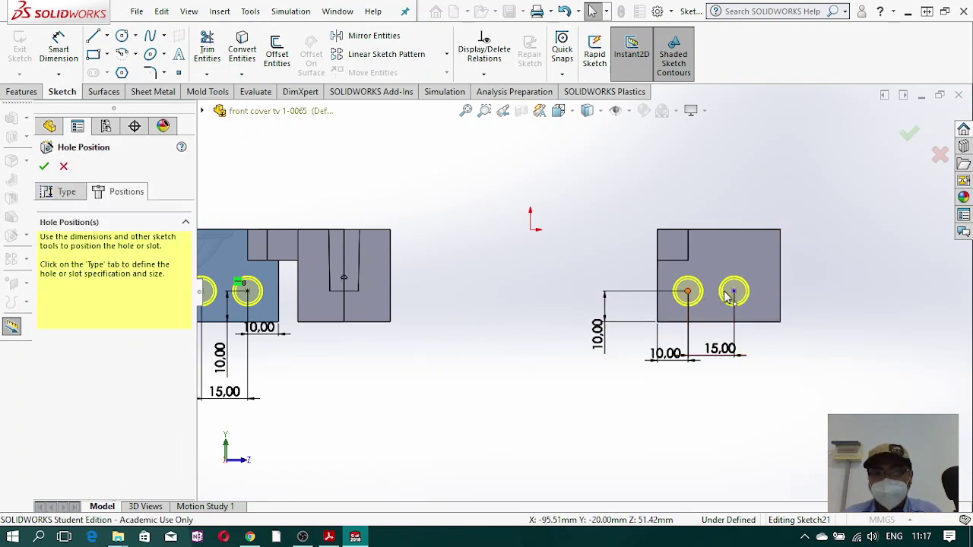
left_click(689, 293)
left_click(735, 291, "ctrl")
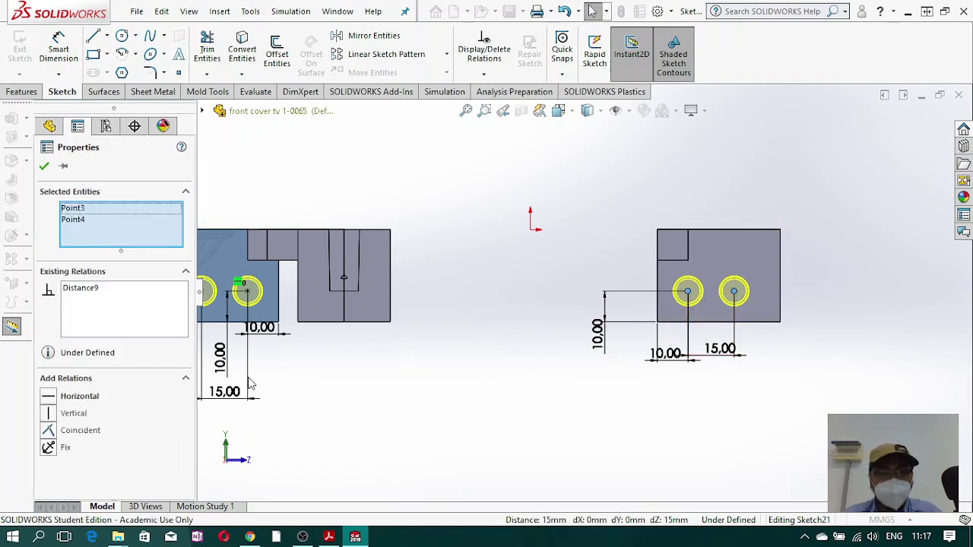
left_click(48, 397)
key("Escape")
scroll(628, 370, "up", 2)
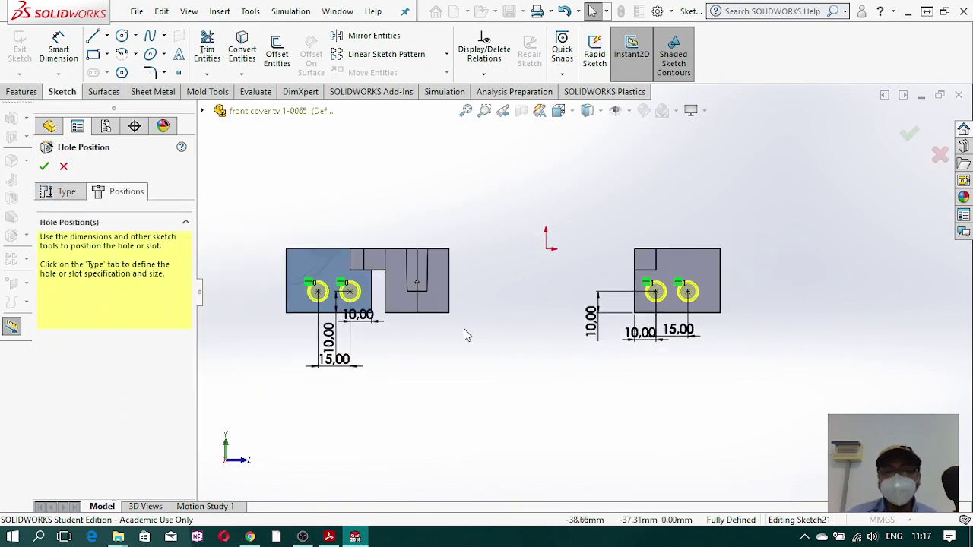
- Inspect the hole positions from below in wireframe display, and return the model to shaded display
middle_click_drag(466, 332, 468, 283)
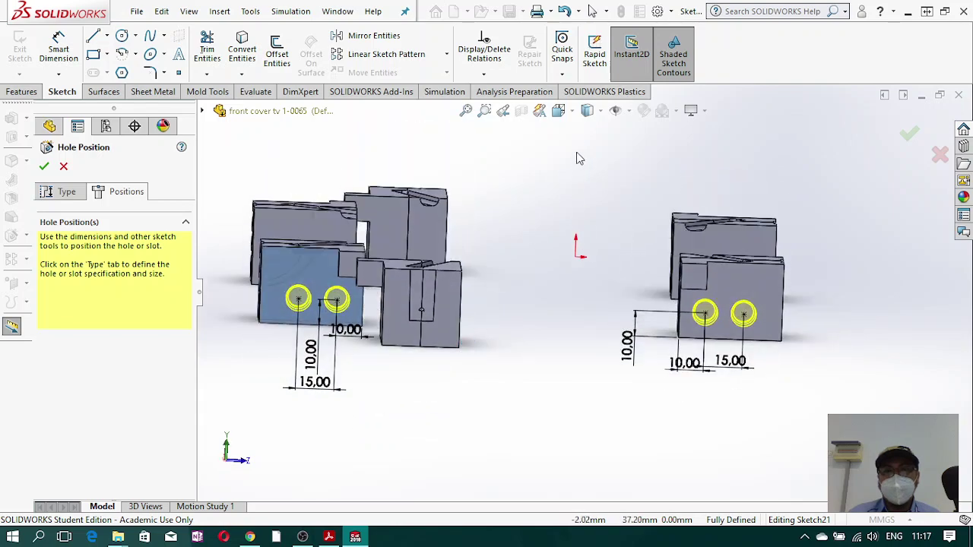
left_click(599, 111)
left_click(588, 212)
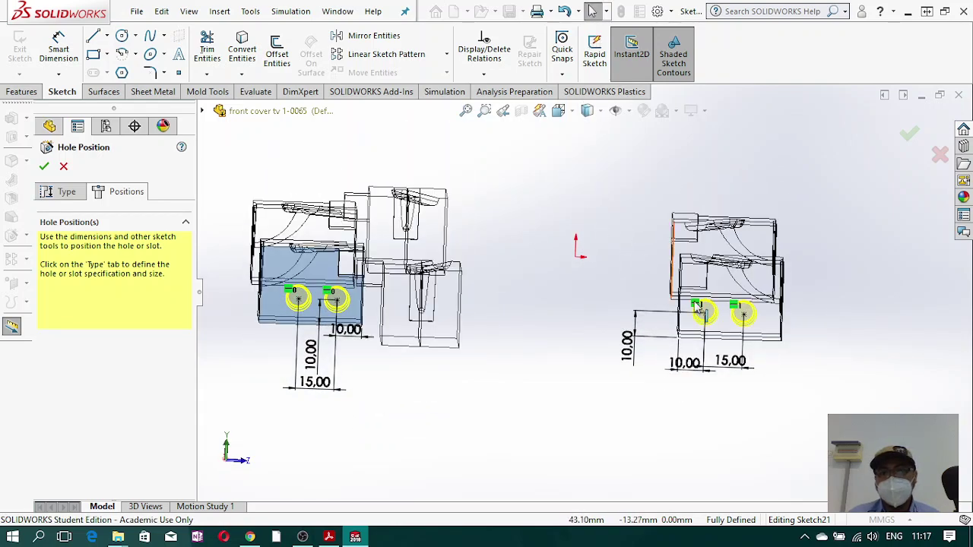
middle_click_drag(708, 311, 693, 283)
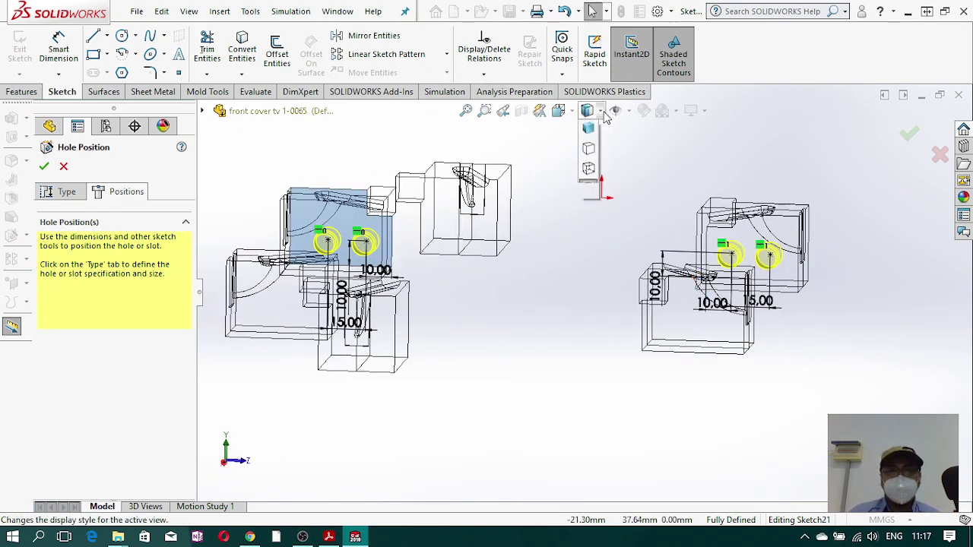
left_click(588, 127)
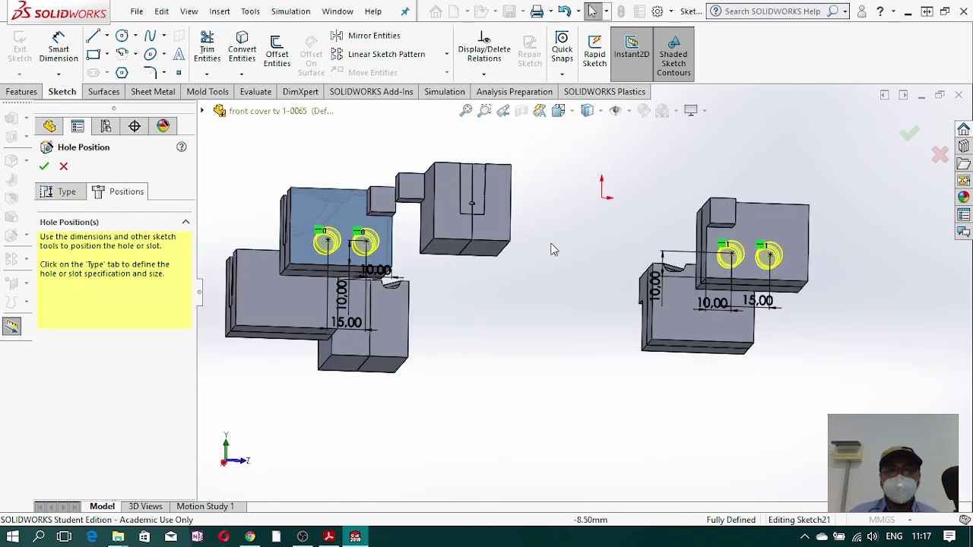
- Change the hole type to a JIS counterbore for Hex Socket Head Cap JIS B 1176 screws
left_click(57, 192)
middle_click_drag(423, 276, 405, 140)
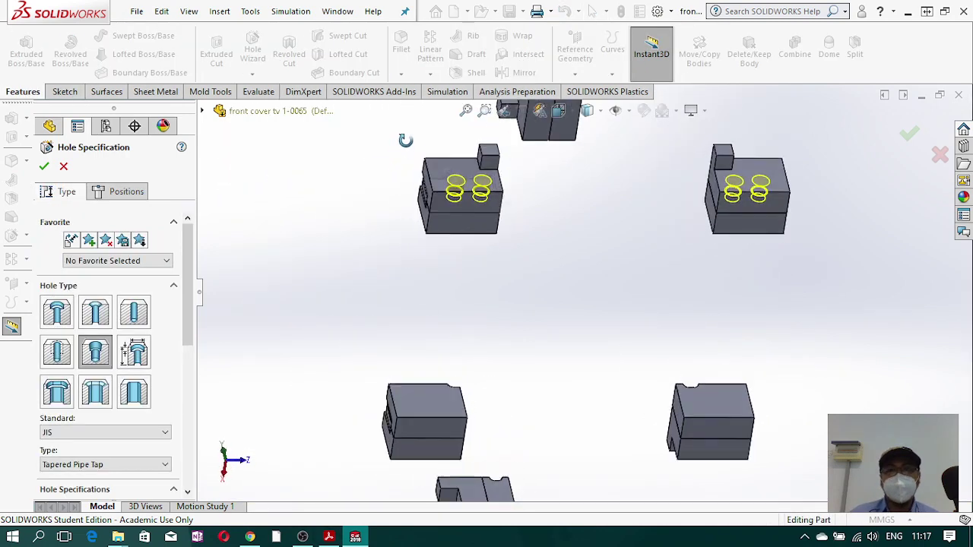
scroll(496, 158, "down", 3)
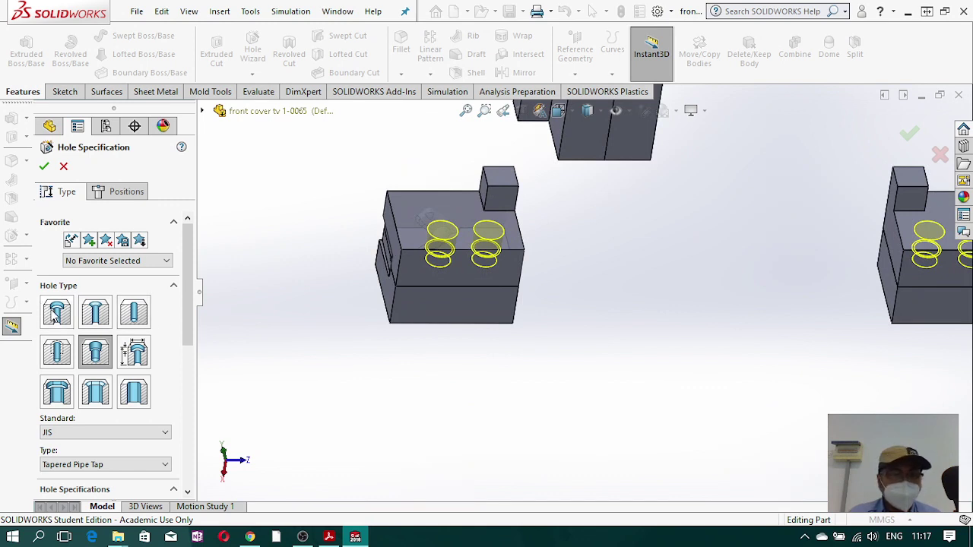
left_click(55, 318)
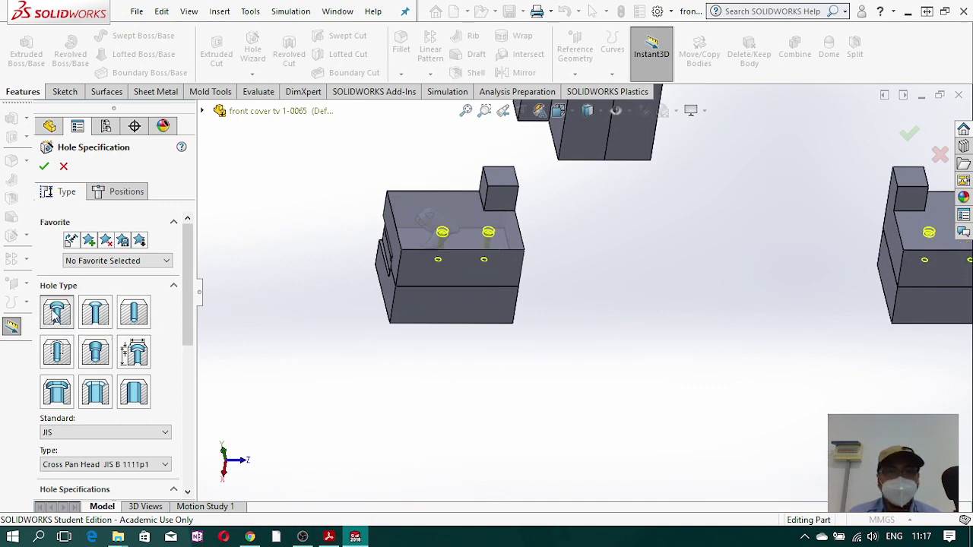
scroll(414, 226, "down", 2)
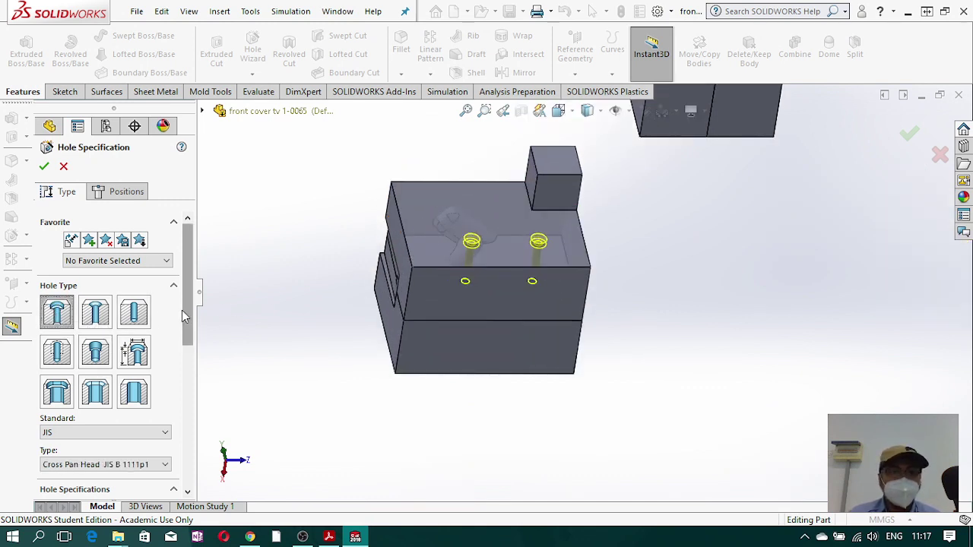
scroll(187, 327, "down", 3)
scroll(187, 335, "down", 2)
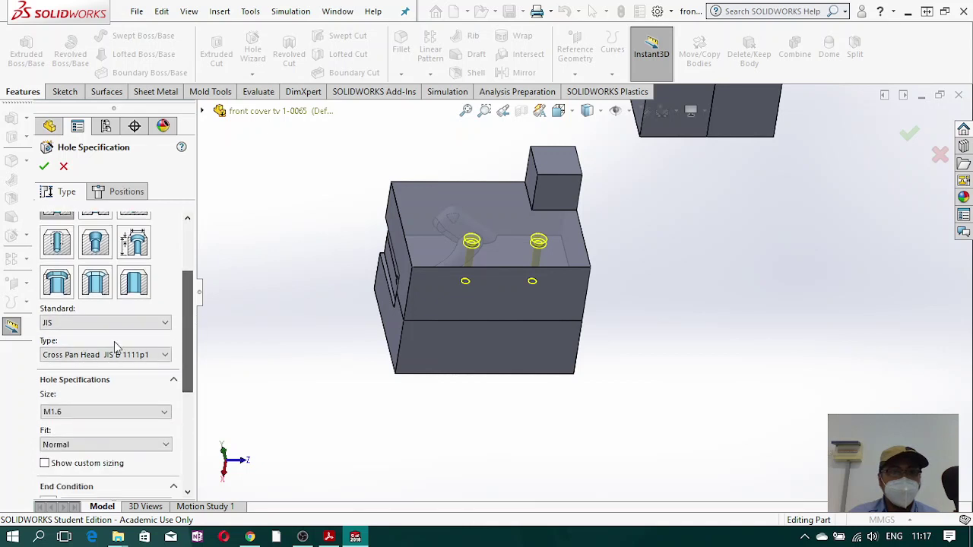
left_click(167, 356)
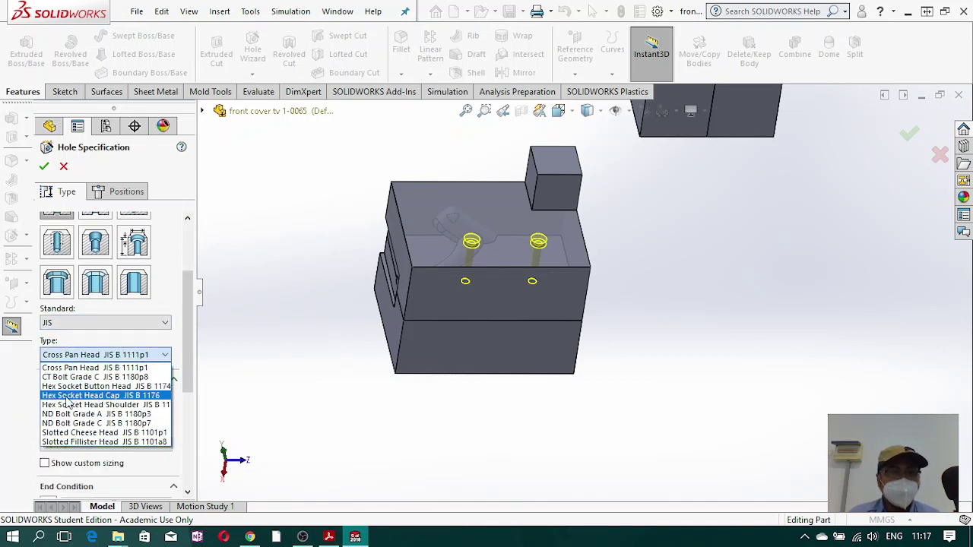
left_click(117, 397)
- Set the counterbore hole size to M4
left_click_drag(189, 330, 191, 363)
left_click(164, 333)
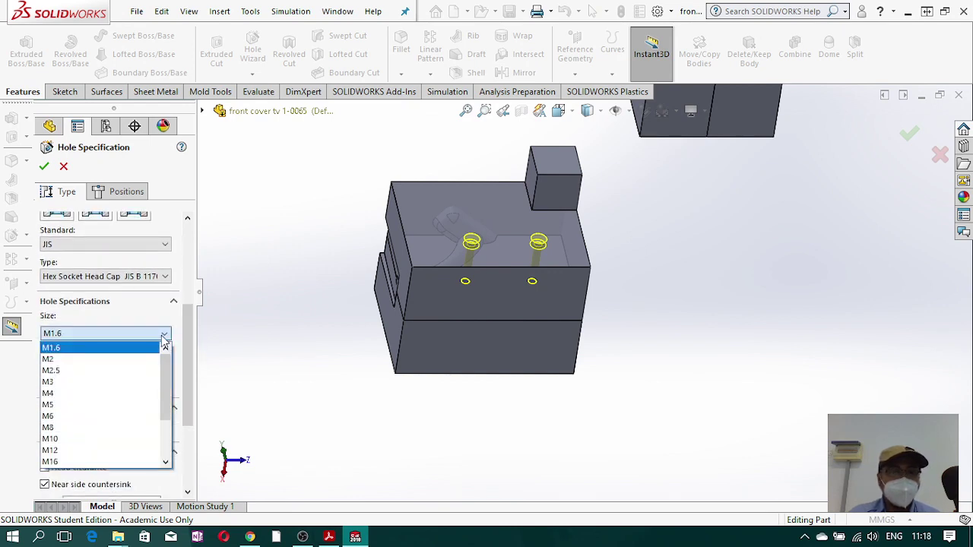
left_click(113, 394)
middle_click_drag(448, 296, 462, 280)
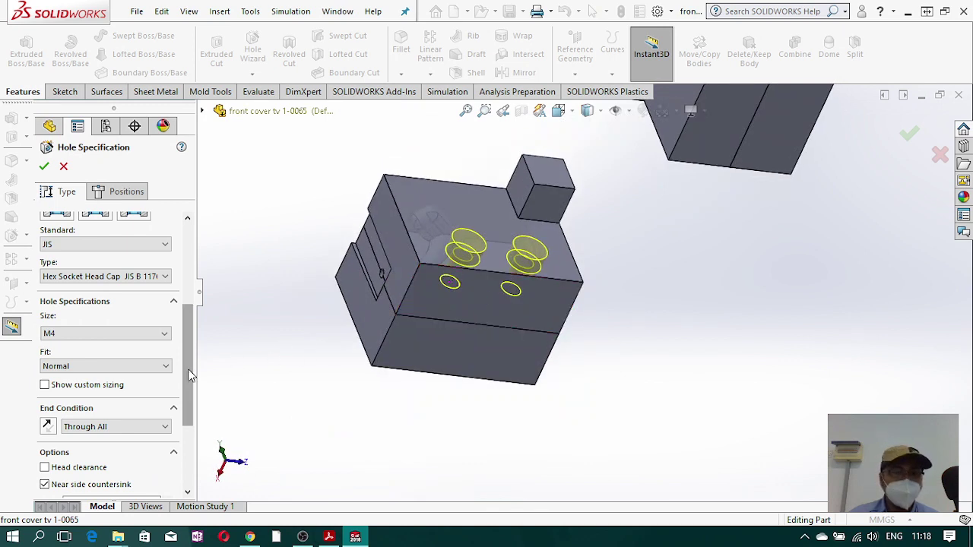
- Set the holes' end condition to Blind with a depth of 25 mm
left_click_drag(189, 373, 194, 396)
left_click(165, 376)
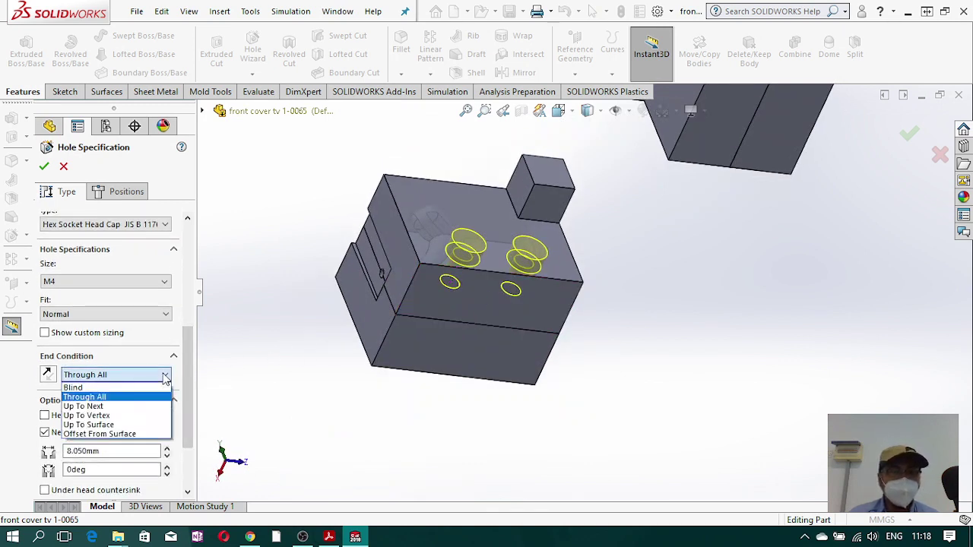
left_click(76, 387)
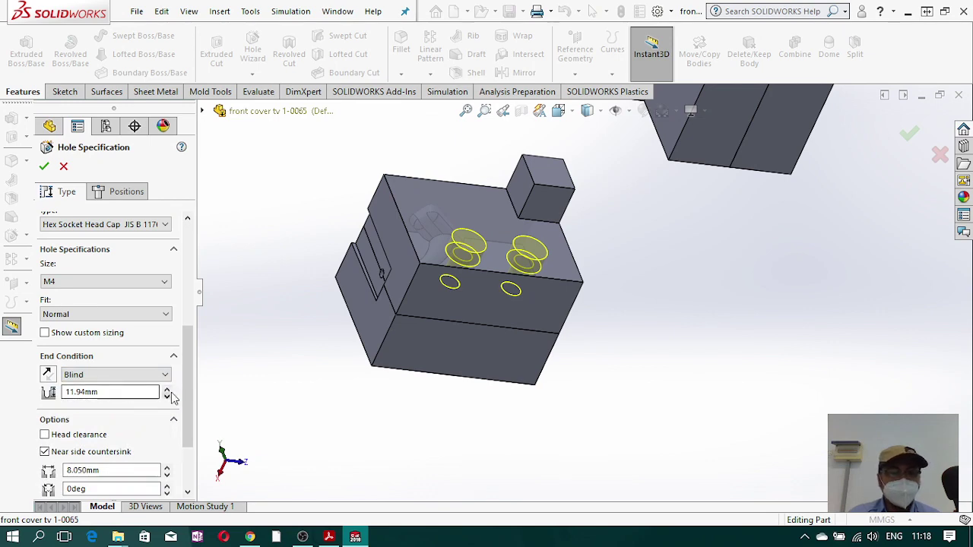
middle_click_drag(448, 310, 510, 435)
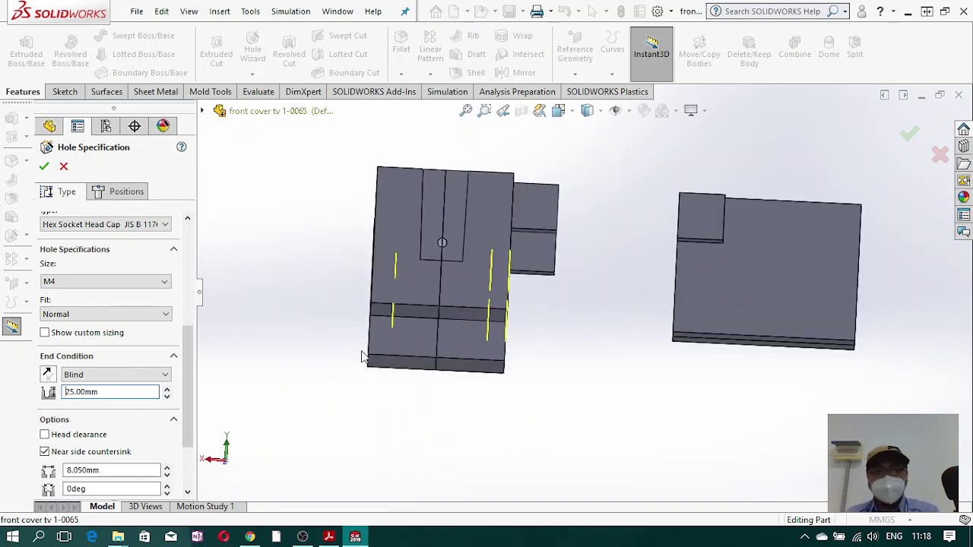
middle_click_drag(364, 357, 414, 238)
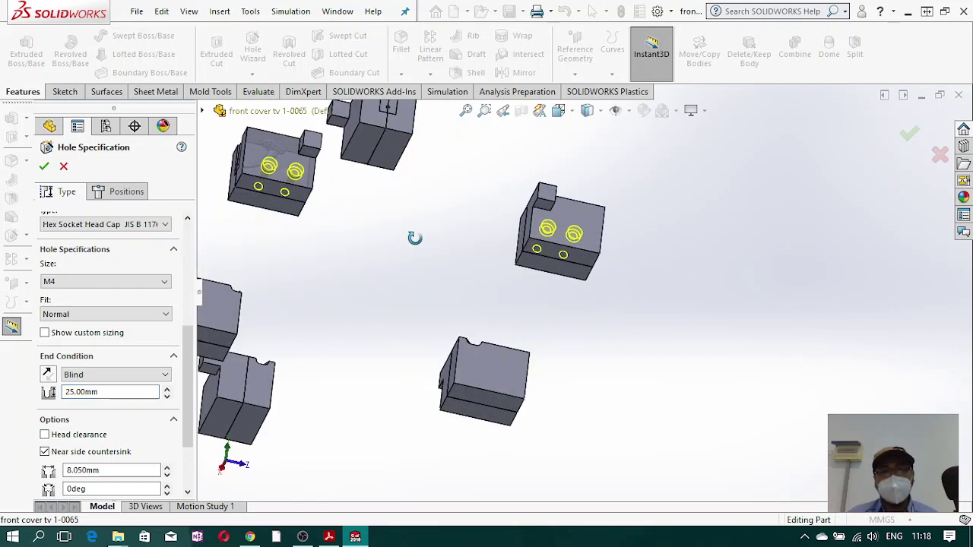
- Turn on the head clearance option for the counterbore holes
left_click(44, 435)
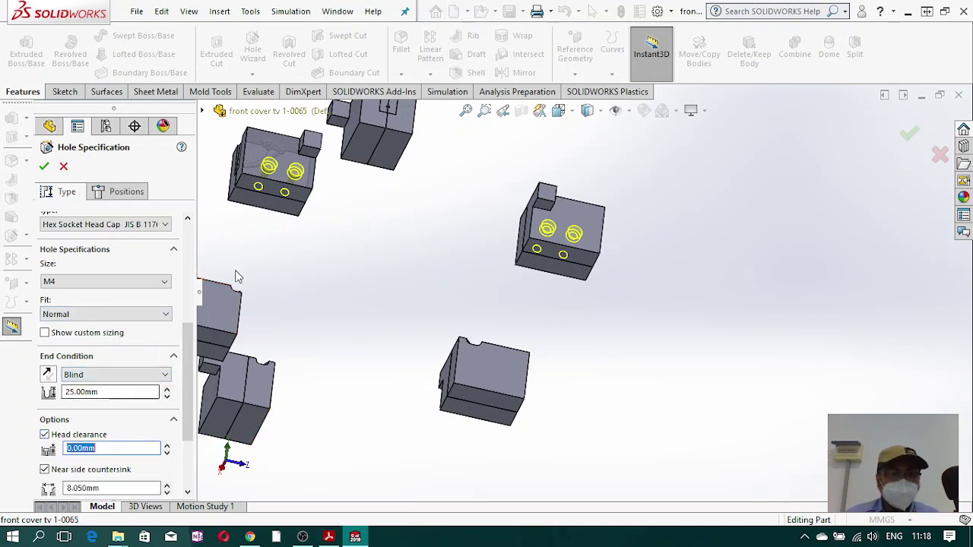
scroll(304, 228, "down", 5)
middle_click_drag(451, 165, 433, 173)
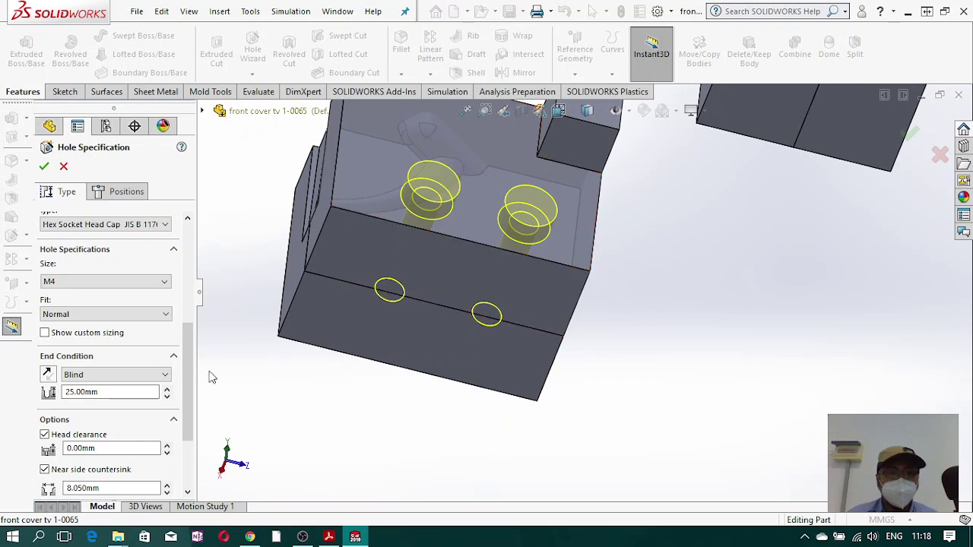
- Enable custom sizing for the holes and set the counterbore diameter to 10 mm
left_click(45, 333)
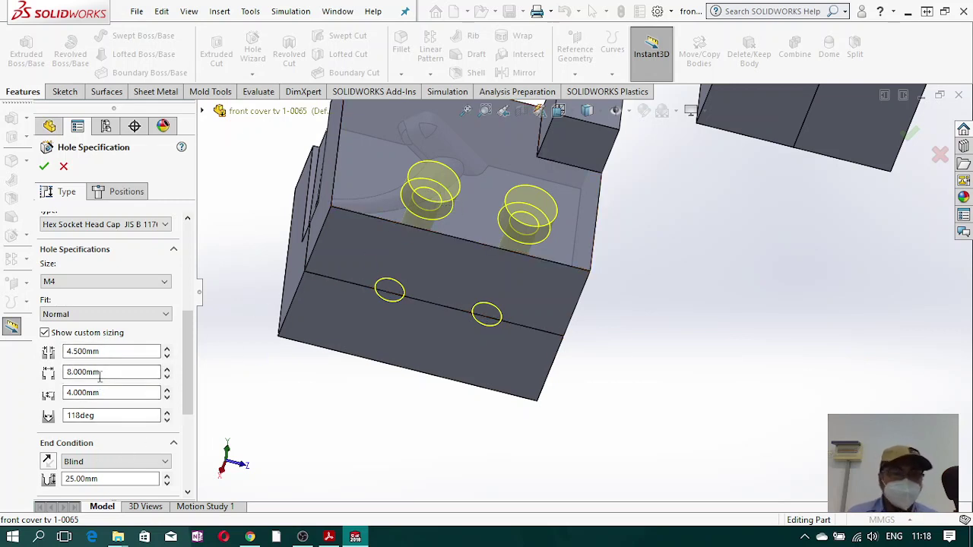
left_click_drag(110, 374, 69, 373)
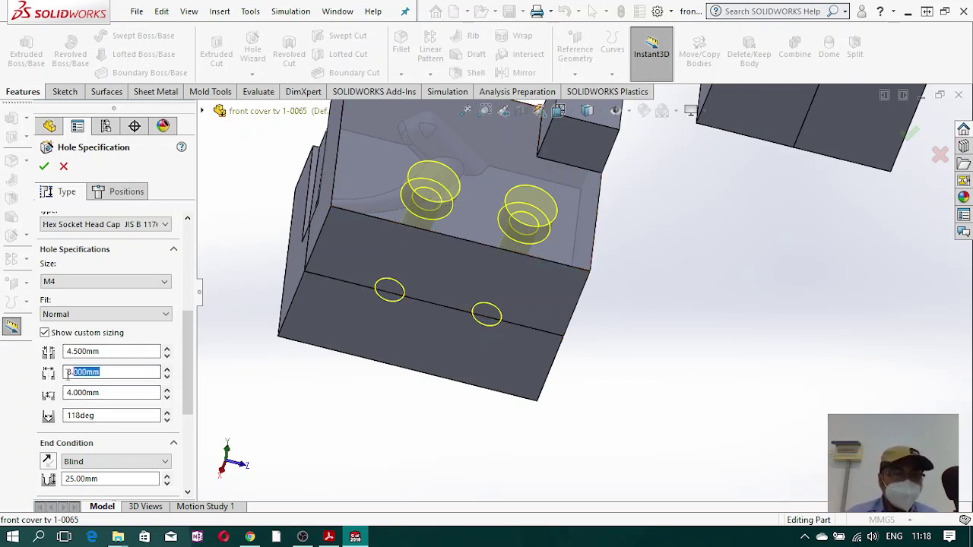
type("10")
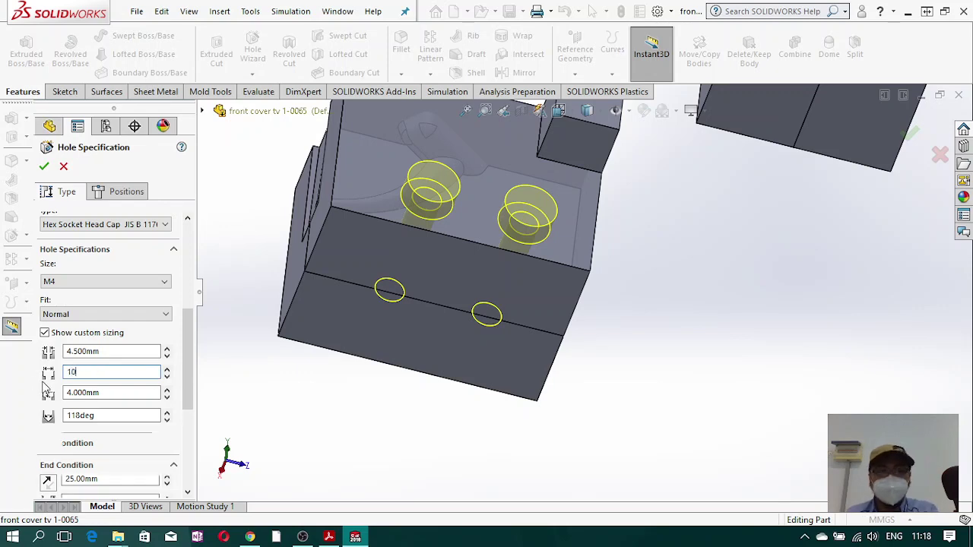
key("Return")
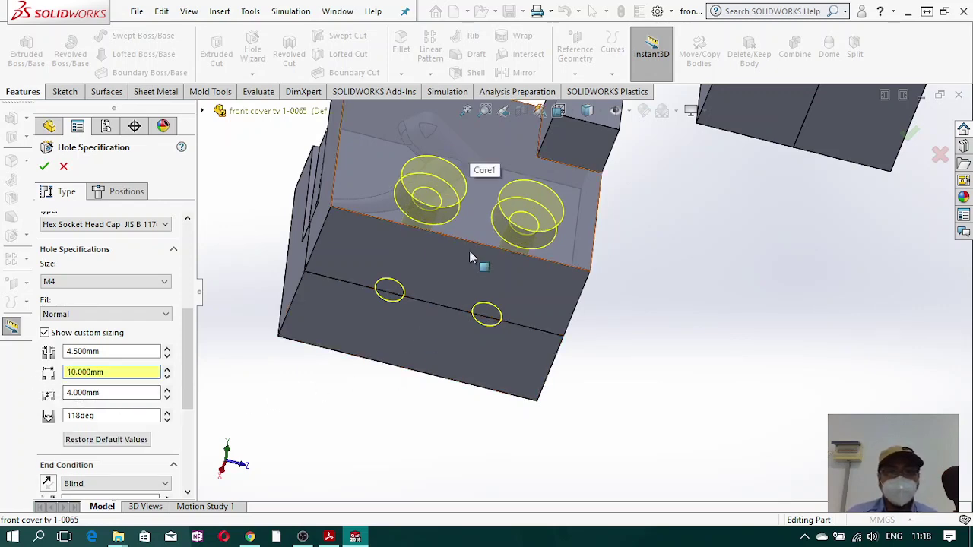
middle_click_drag(469, 258, 540, 378)
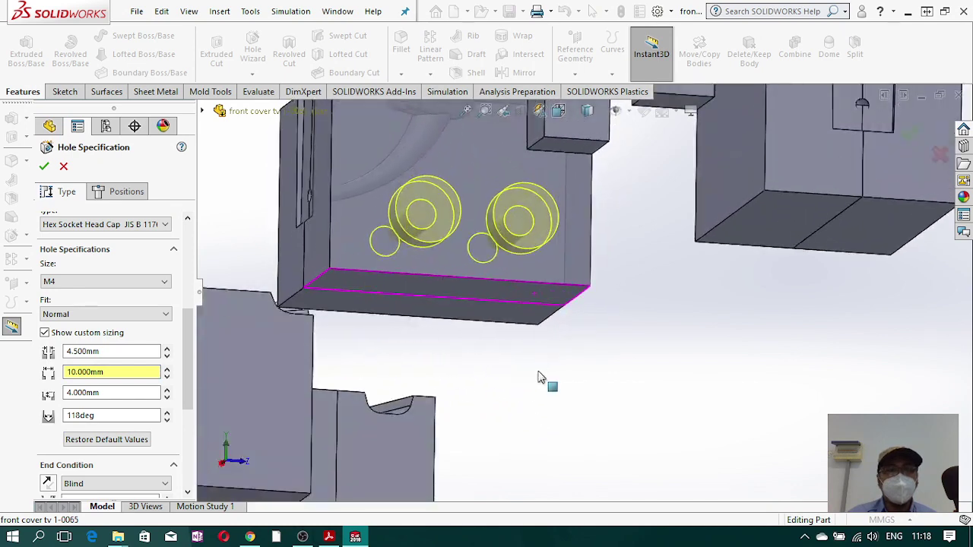
scroll(453, 286, "up", 4)
mouse_move(549, 286)
middle_mouse_down()
mouse_move(566, 299)
mouse_move(560, 293)
middle_mouse_up()
scroll(535, 376, "up", 5)
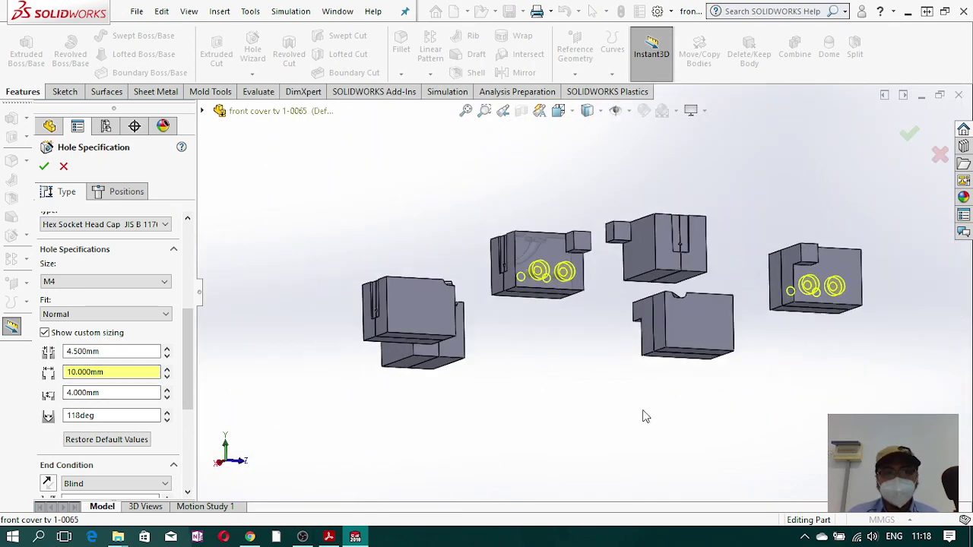
- Set the counterbore holes' head clearance to 1 mm
scroll(158, 395, "down", 3)
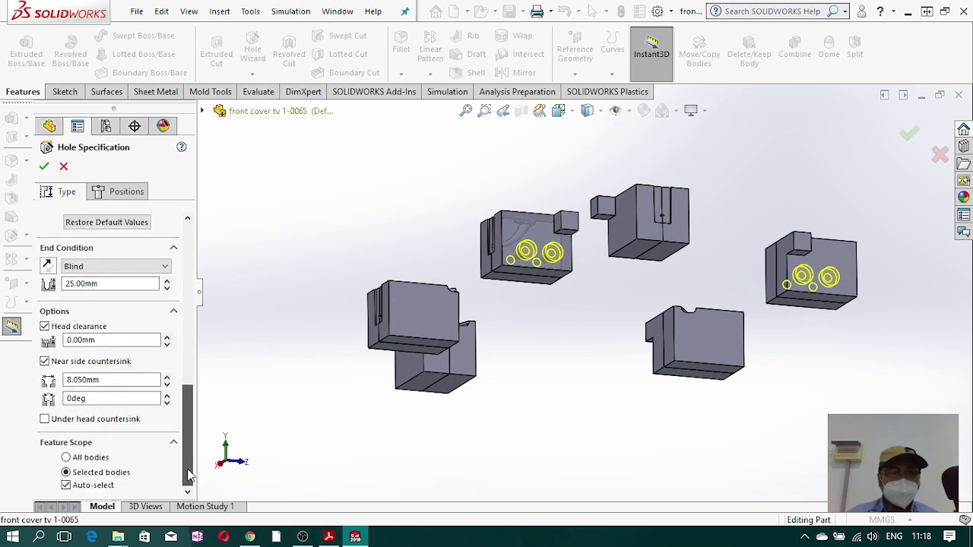
left_click_drag(152, 340, 22, 342)
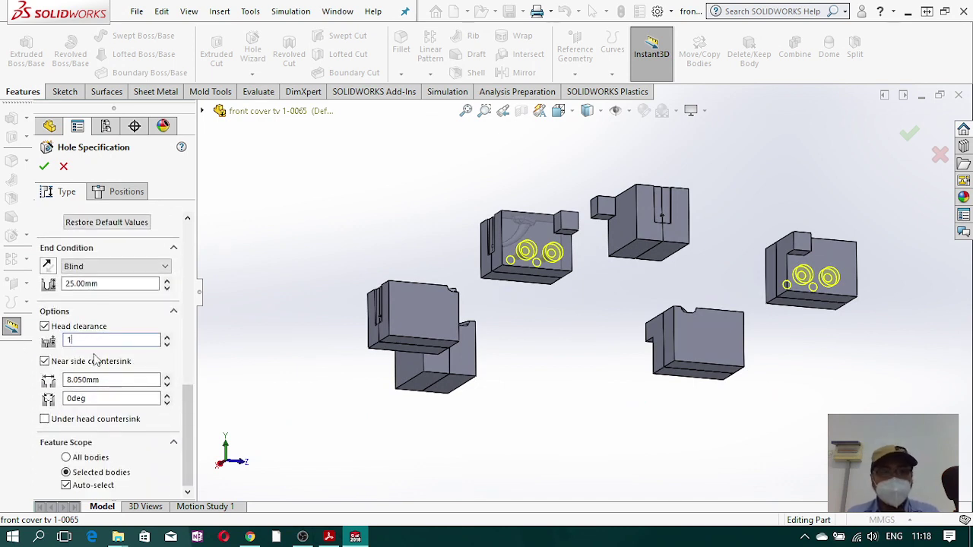
type("1")
key("Return")
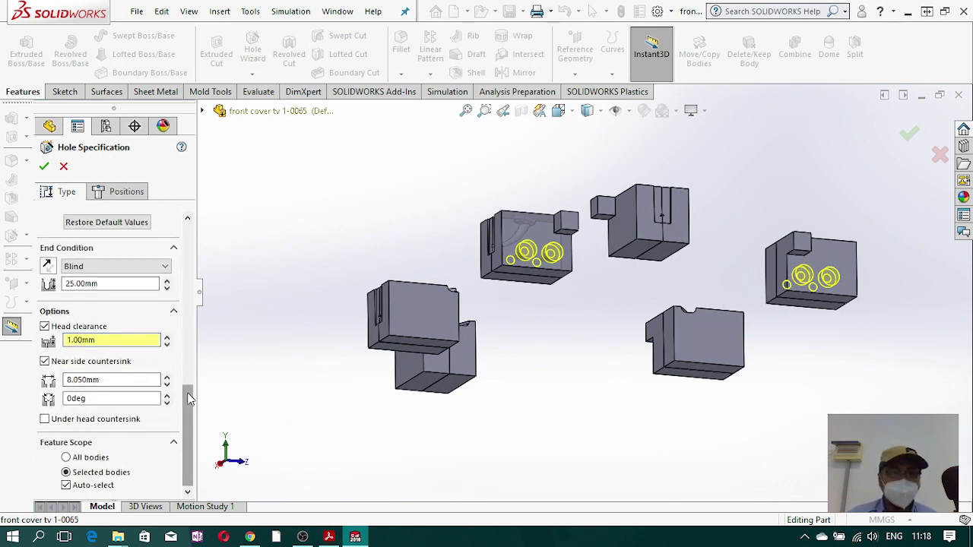
- Turn off automatic body selection in the counterbore holes' feature scope
scroll(523, 395, "up", 3)
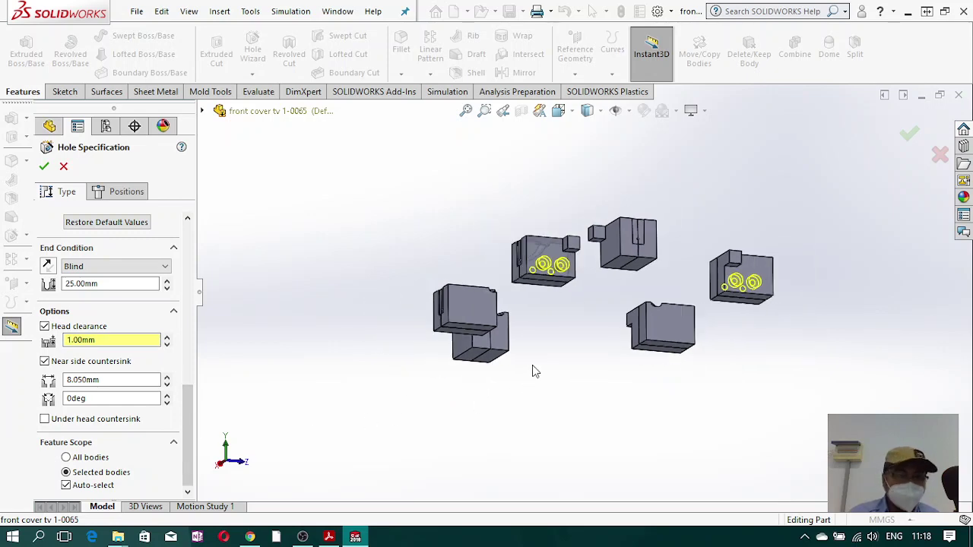
scroll(534, 371, "up", 3)
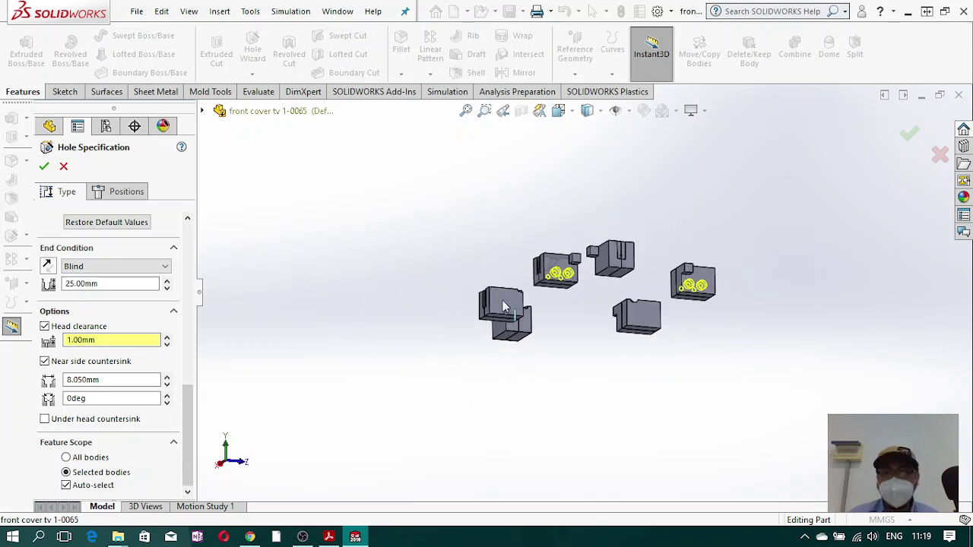
scroll(503, 301, "down", 3)
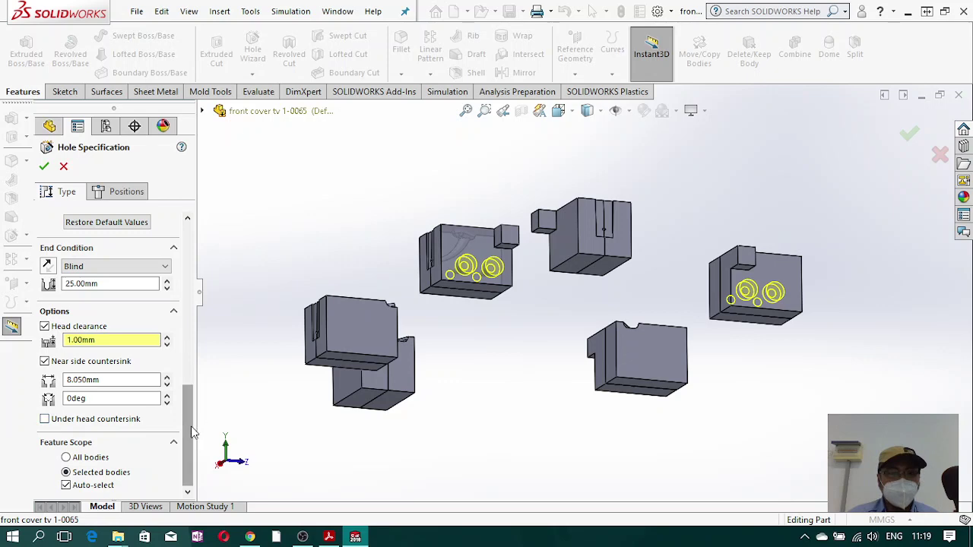
left_click_drag(192, 431, 195, 481)
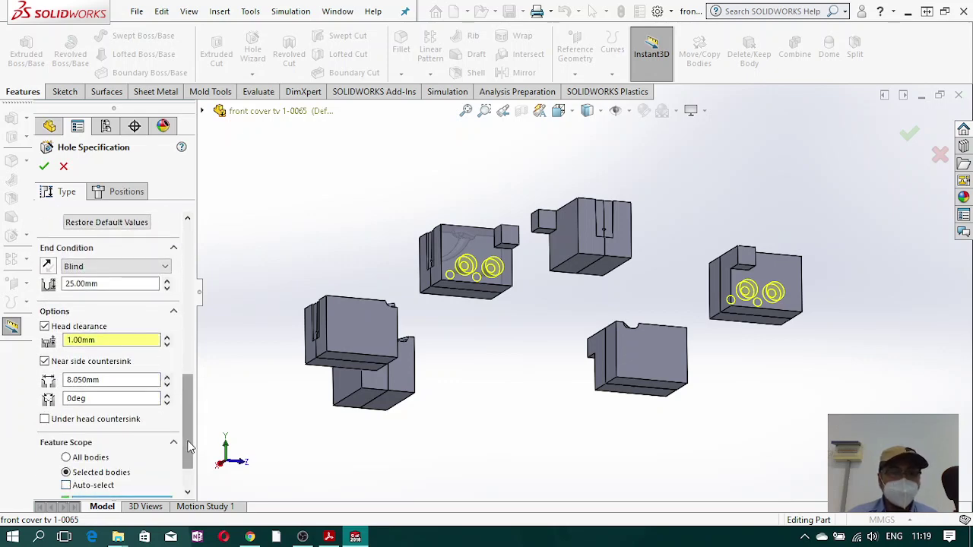
left_click_drag(190, 447, 189, 463)
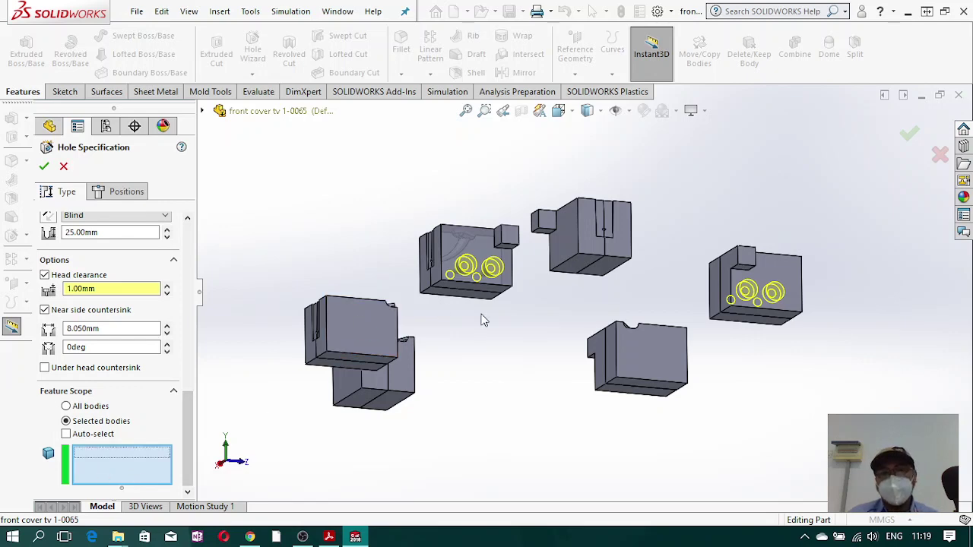
- Limit the feature scope to both bodies of each of the two blocks carrying the hole previews, and create the holes
scroll(479, 297, "down", 2)
scroll(456, 232, "down", 2)
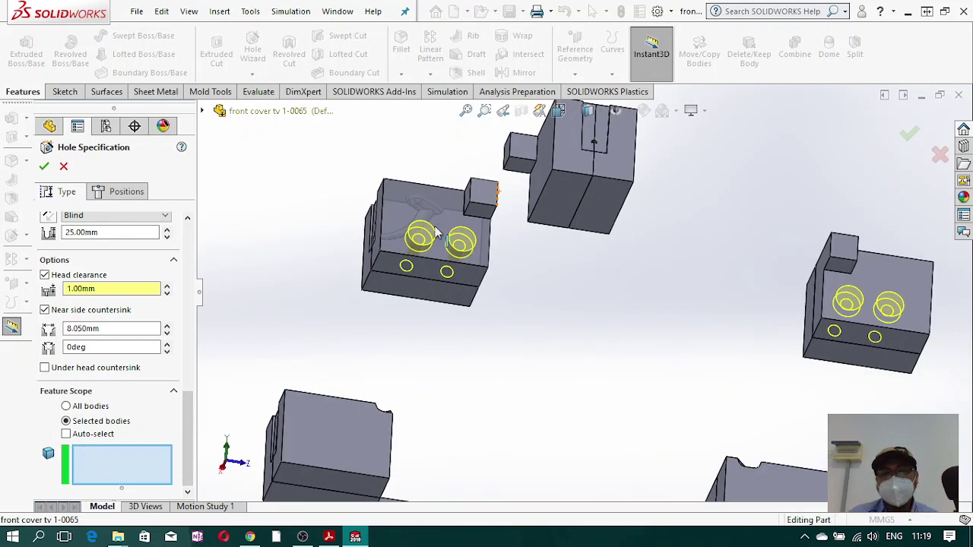
left_click(393, 205)
left_click(393, 295)
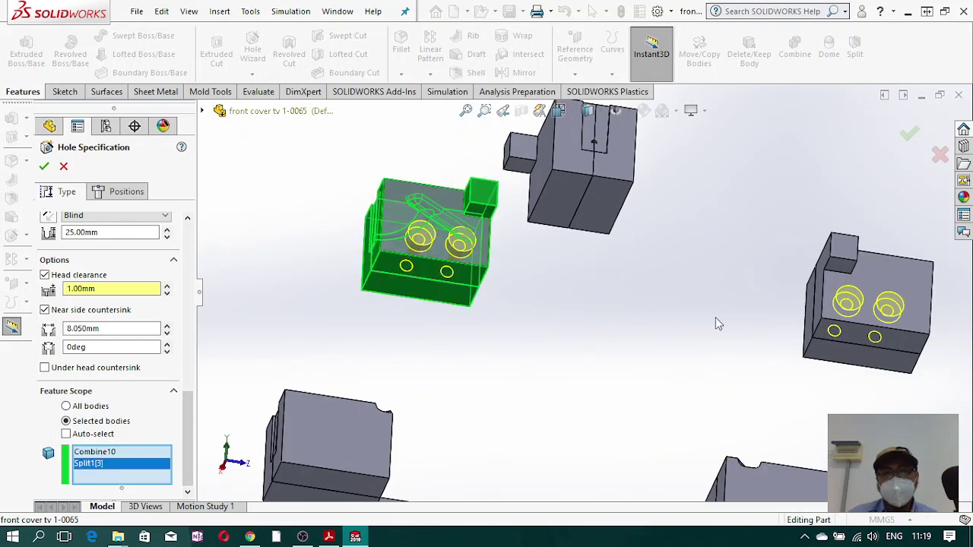
left_click(880, 280)
left_click(875, 346)
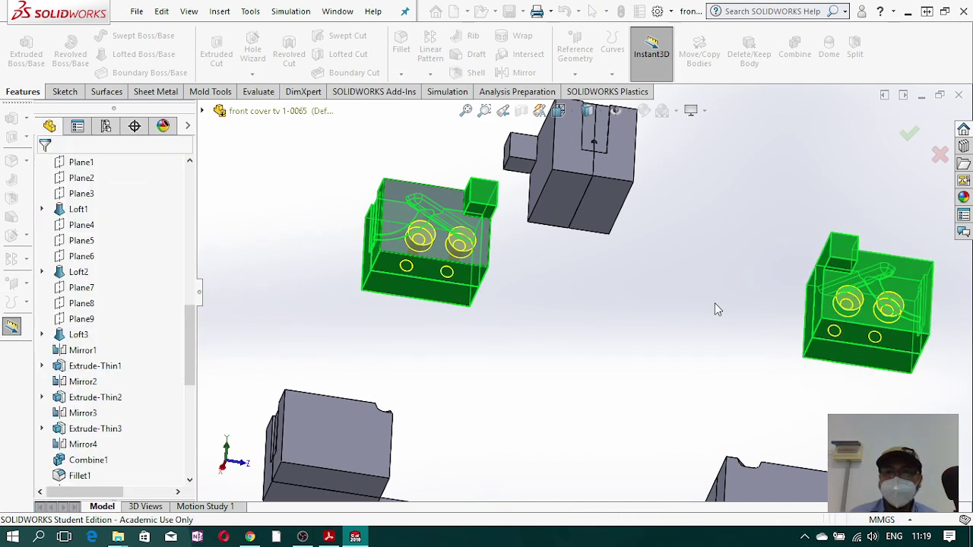
- Start another Hole Wizard feature and place two counterbore holes on the opposite face of each of the two outermost blocks
middle_click_drag(473, 294, 714, 304)
middle_click_drag(542, 318, 489, 316)
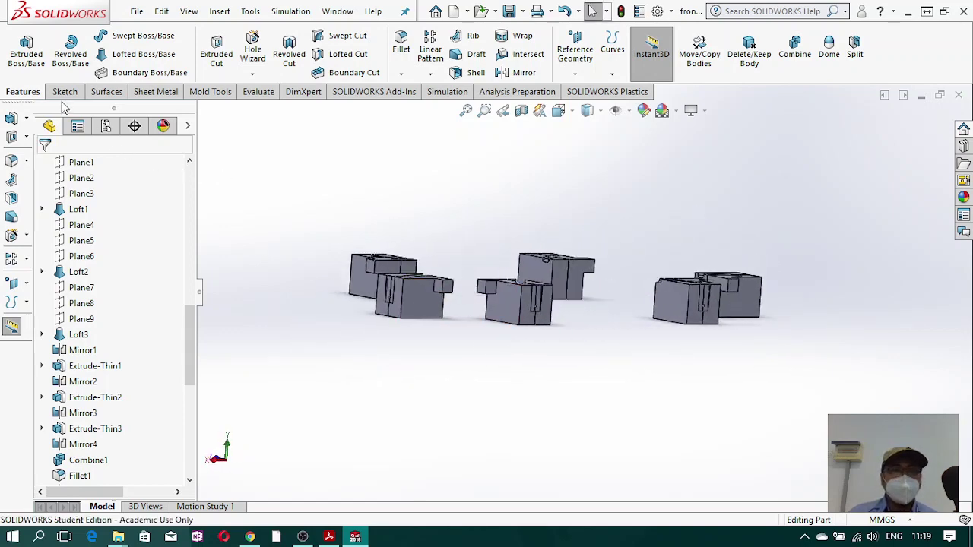
left_click(256, 53)
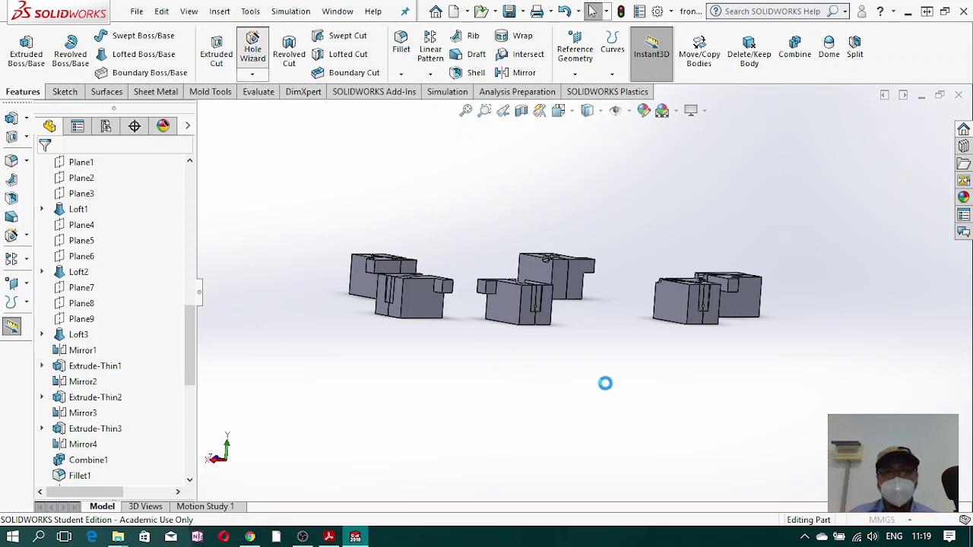
left_click(127, 193)
middle_click_drag(541, 380, 505, 390)
left_click(353, 349)
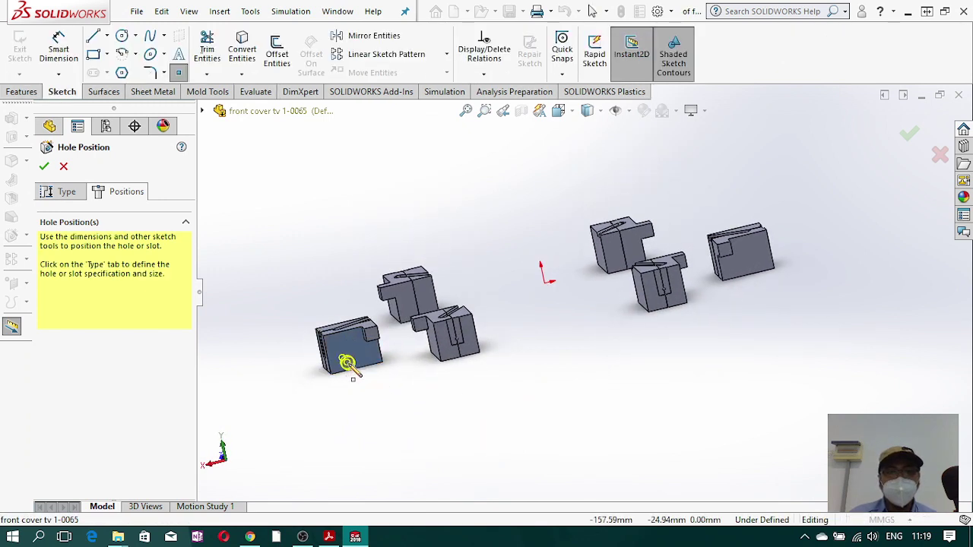
left_click(368, 356)
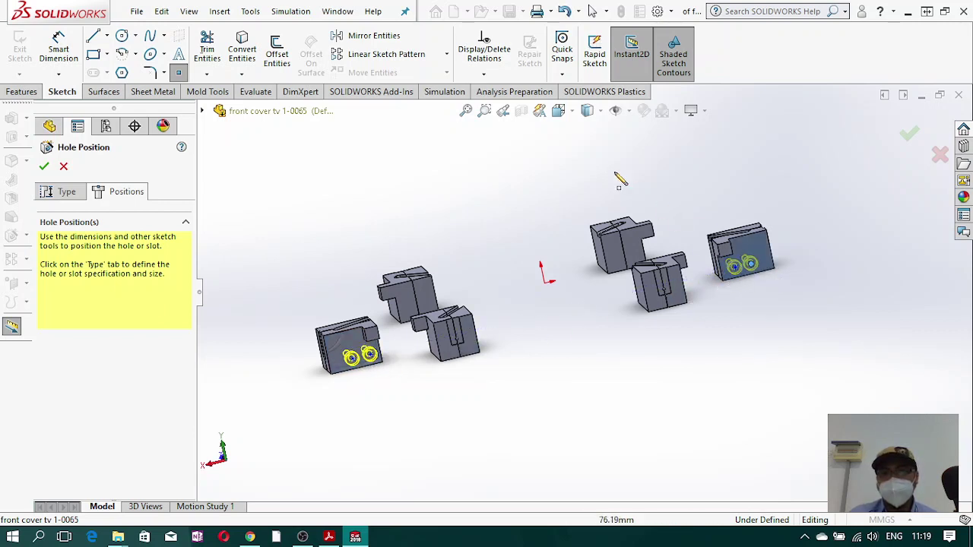
- Dimension the first end block's hole nearest the retaining block 10 mm from the adjacent vertical edge
left_click(559, 111)
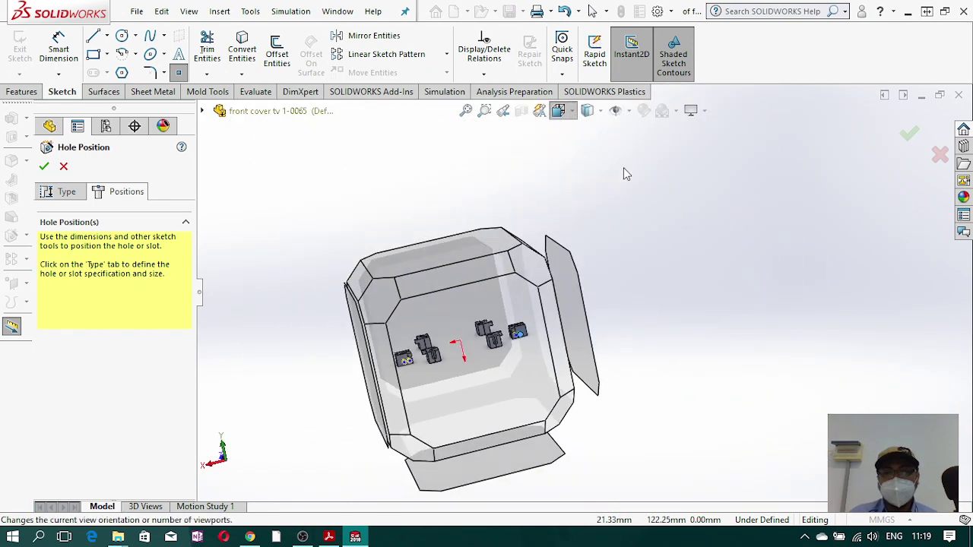
left_click(641, 190)
key("d")
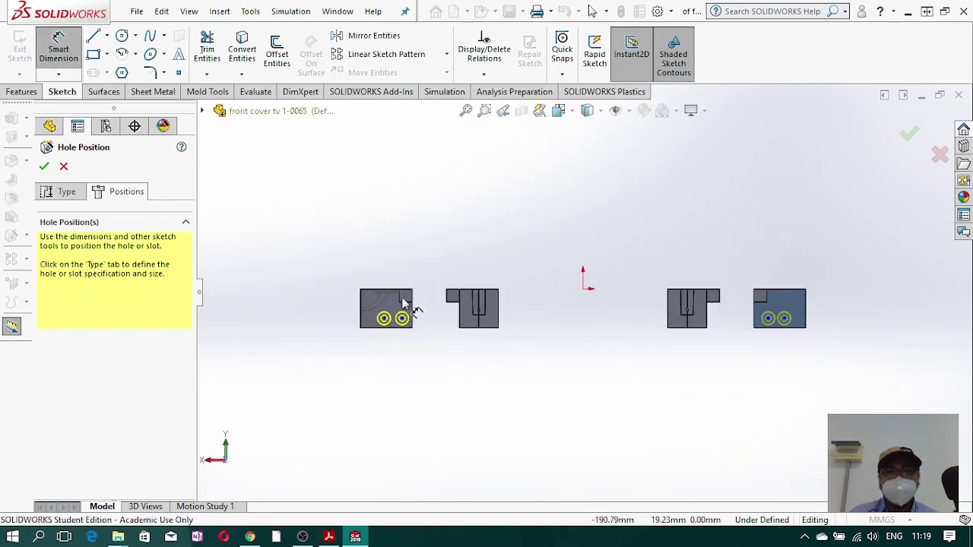
scroll(405, 321, "down", 4)
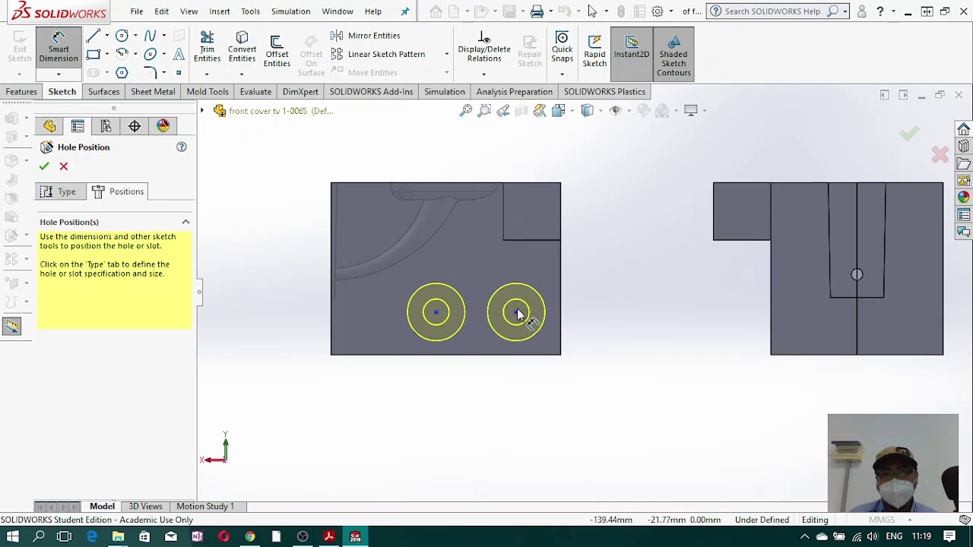
left_click(540, 315)
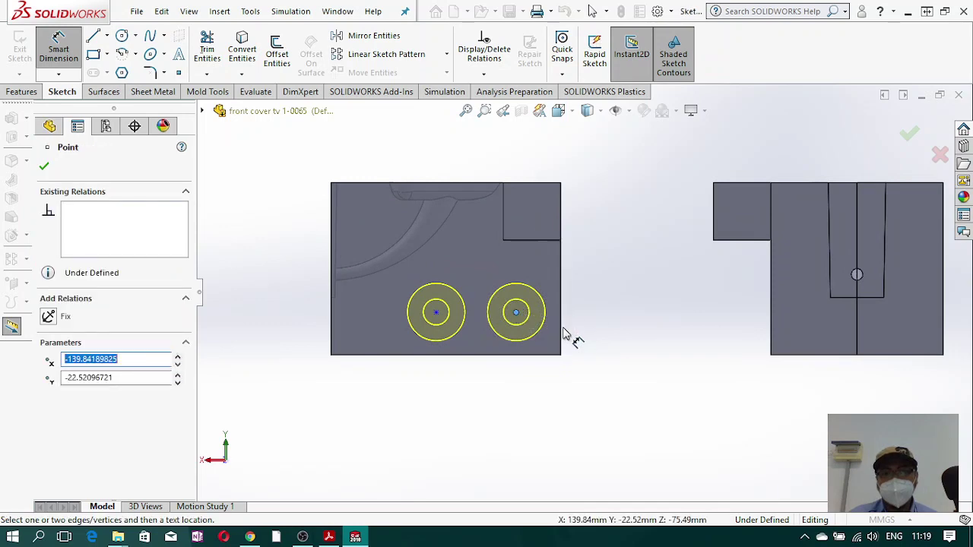
left_click(562, 335)
left_click(550, 407)
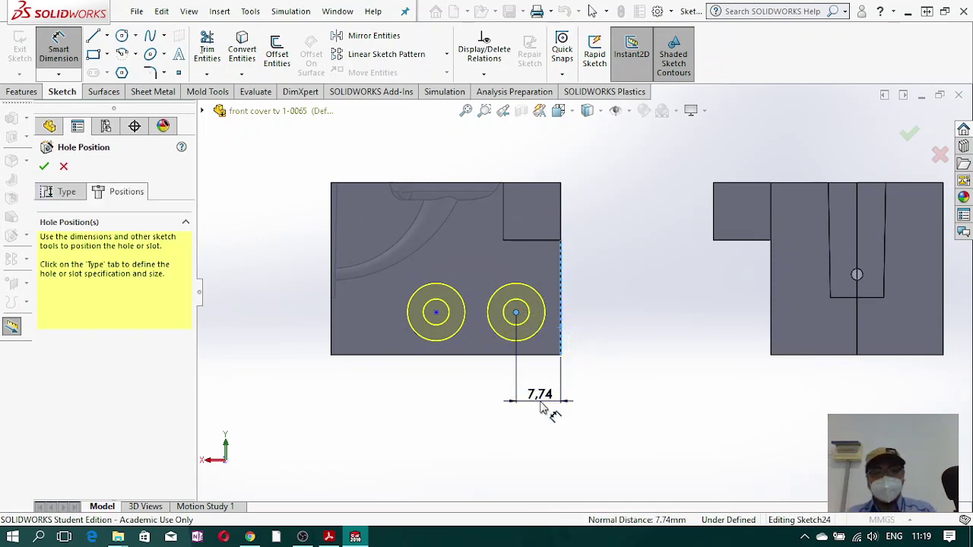
type("10")
key("Return")
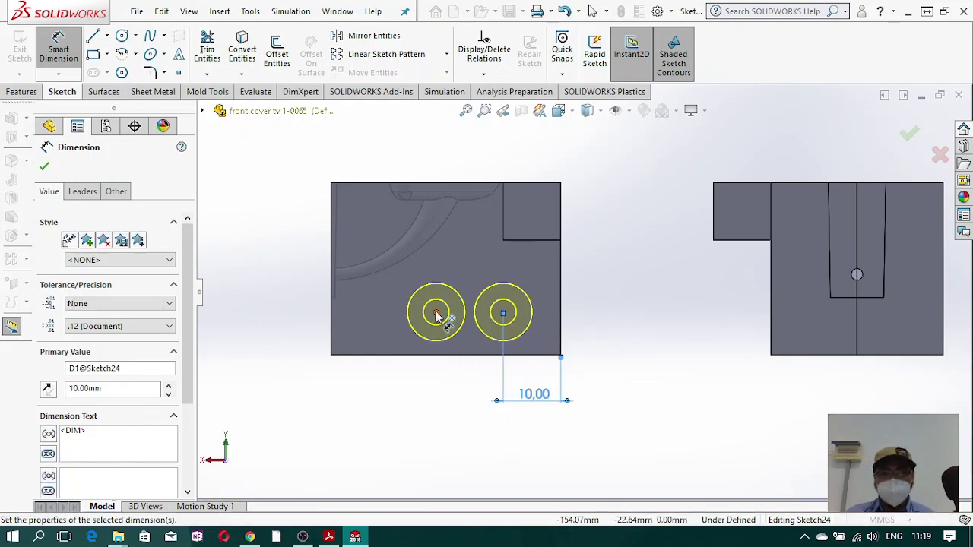
- Set the spacing between the two hole centers on the first end block to 15 mm
left_click(502, 313)
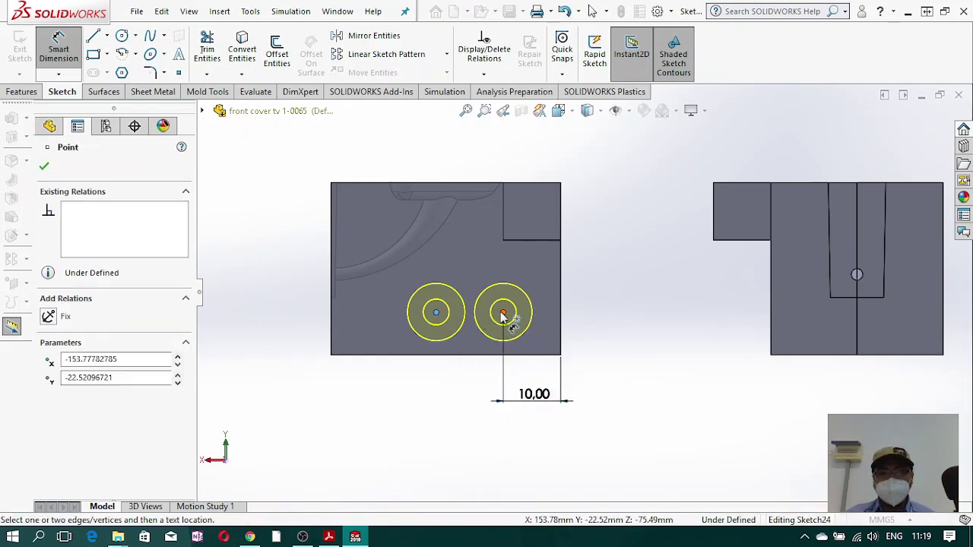
left_click(435, 312)
left_click(438, 409)
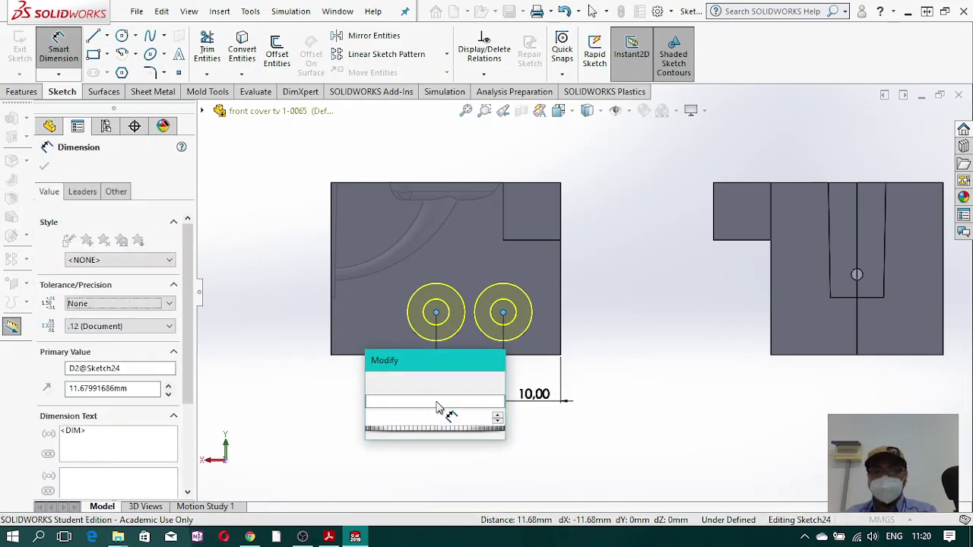
type("15")
key("Return")
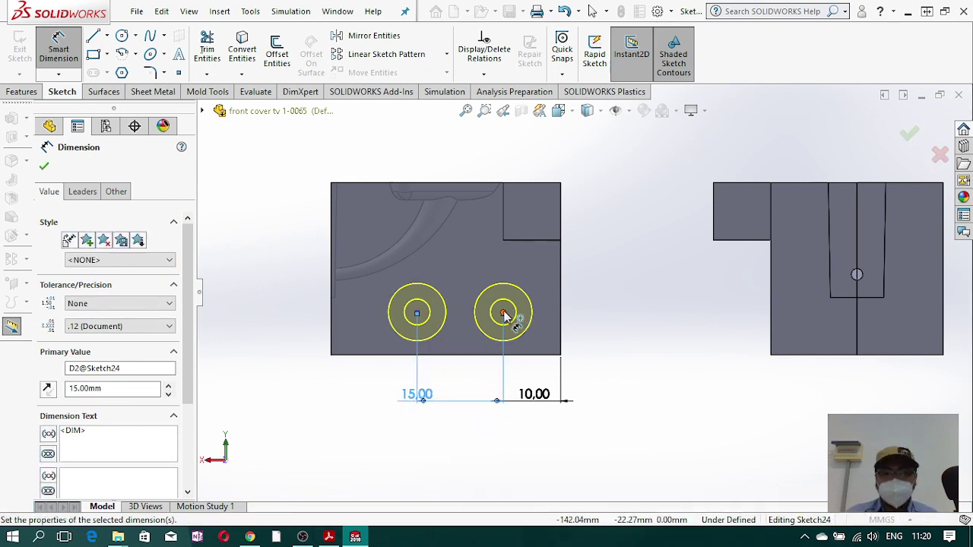
- Dimension the first end block's hole nearest the retaining block 10 mm above the bottom edge
left_click(504, 314)
left_click(549, 355)
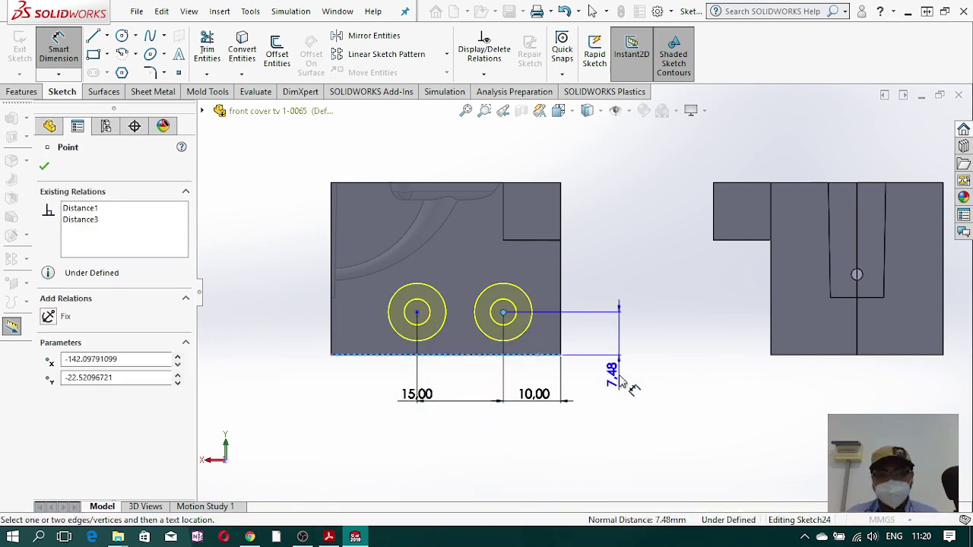
left_click(622, 384)
key("Return")
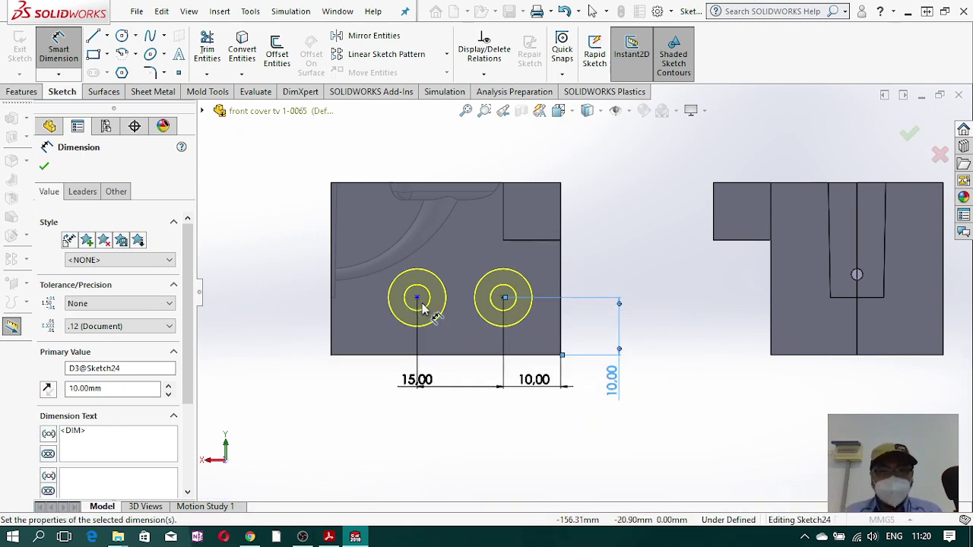
- Add a horizontal relation between the two hole center points on the first end block
key("Escape")
left_click(504, 299)
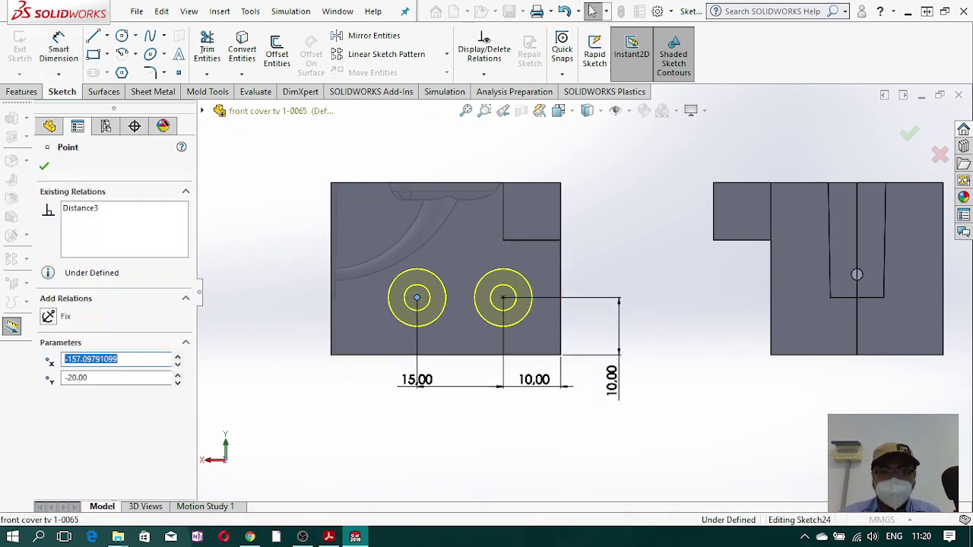
left_click(417, 298, "ctrl")
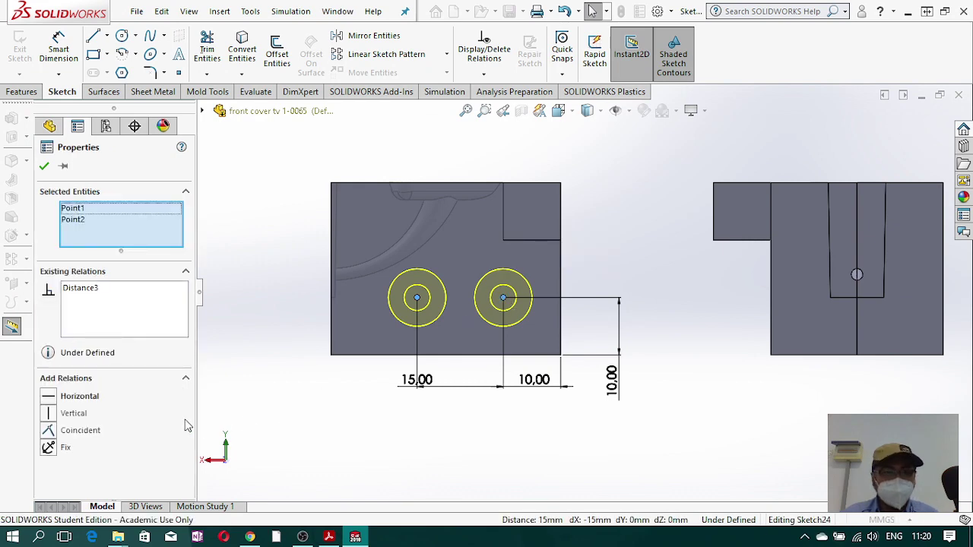
left_click(48, 396)
- Show the model in wireframe and start dimensioning the two holes on the opposite end block
scroll(487, 384, "down", 5)
scroll(836, 293, "up", 3)
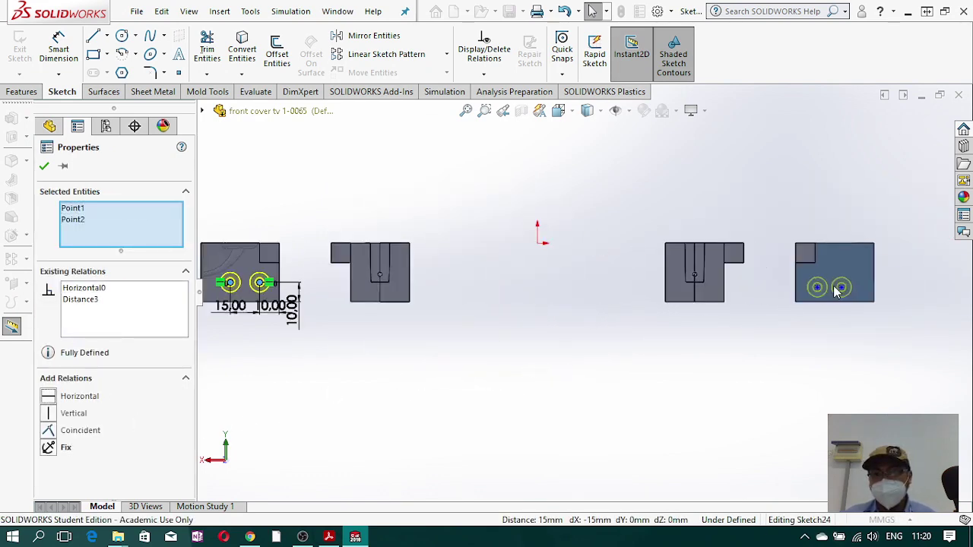
scroll(836, 293, "up", 3)
left_click(59, 50)
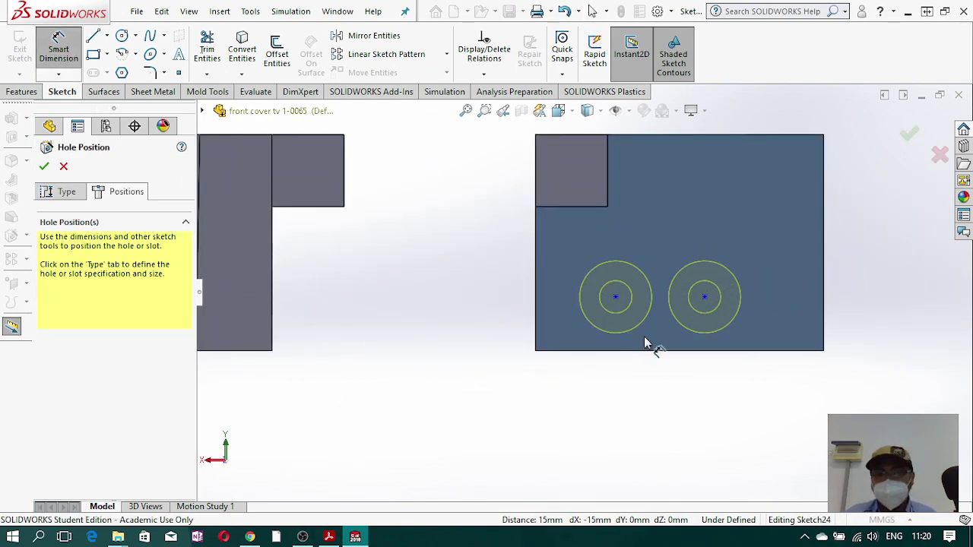
left_click(588, 110)
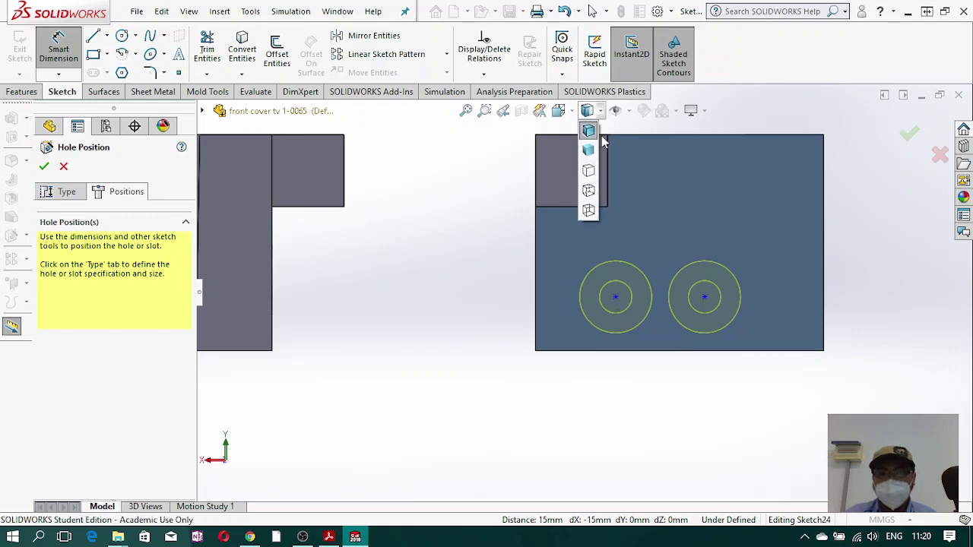
left_click(596, 212)
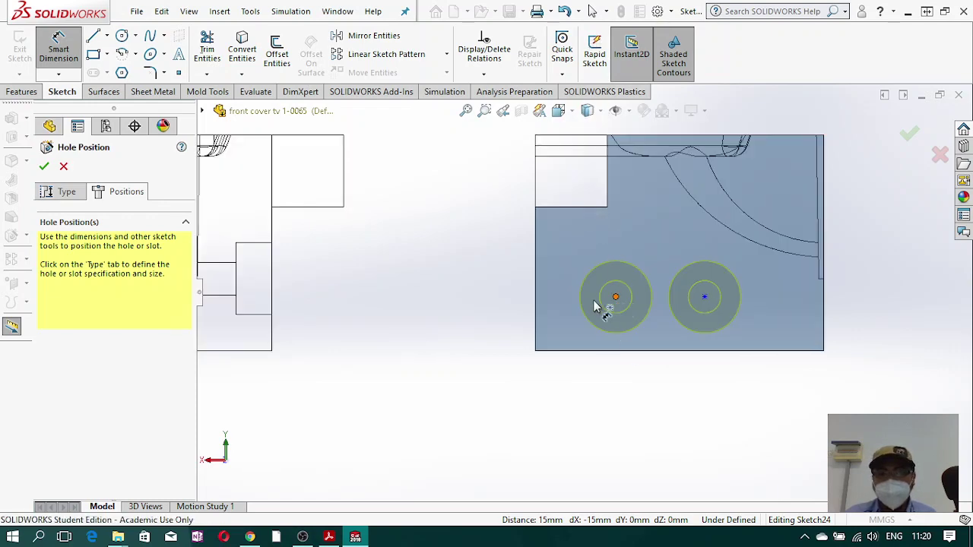
- Dimension the opposite end block's hole nearest the retaining block 10 mm from the adjacent vertical edge
left_click(615, 298)
left_click(536, 304)
left_click(564, 408)
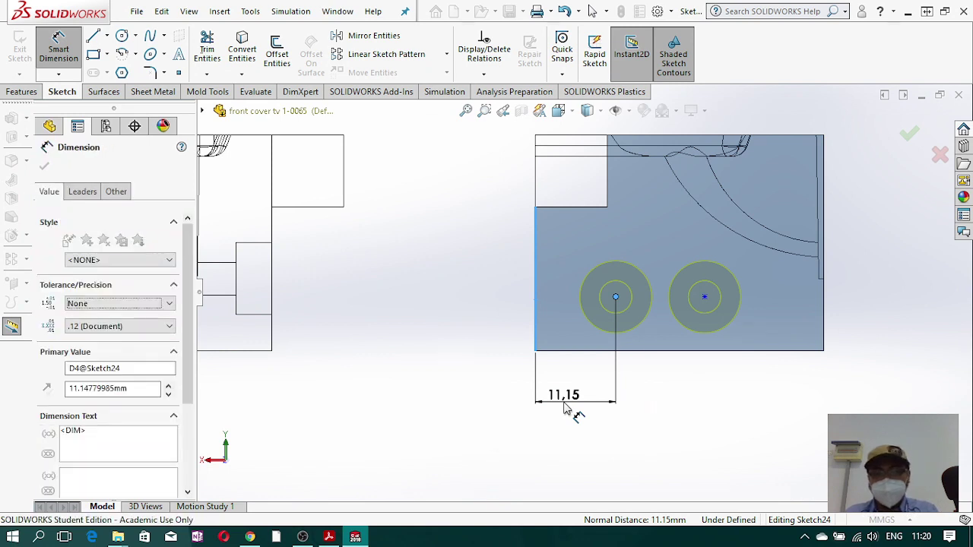
type("10")
key("Return")
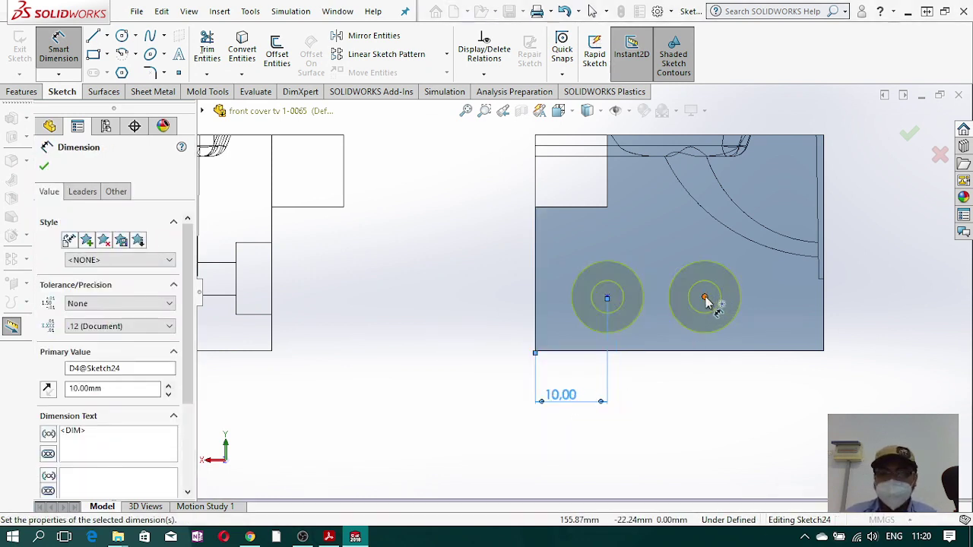
- Set the spacing between the two hole centers on the opposite end block to 15 mm
left_click(704, 297)
left_click(606, 297)
left_click(650, 384)
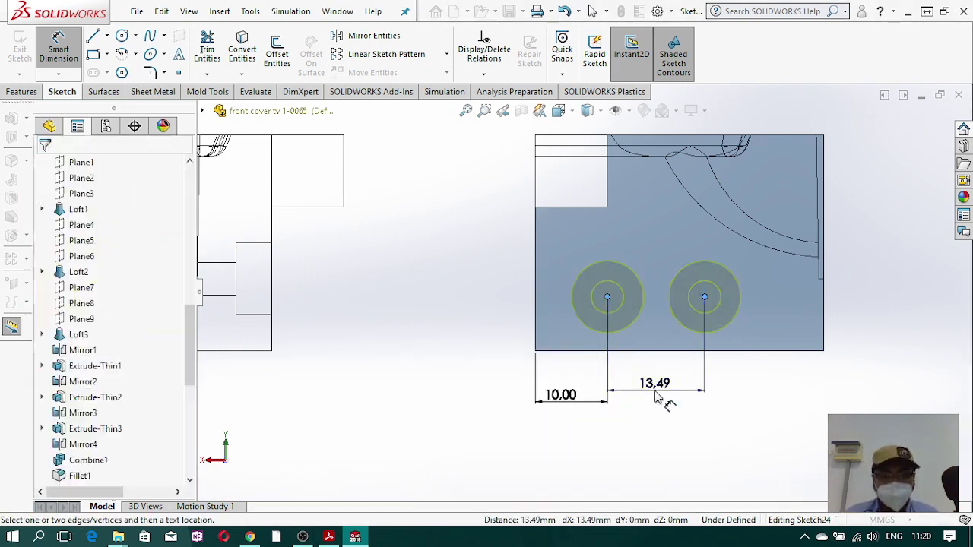
key("Return")
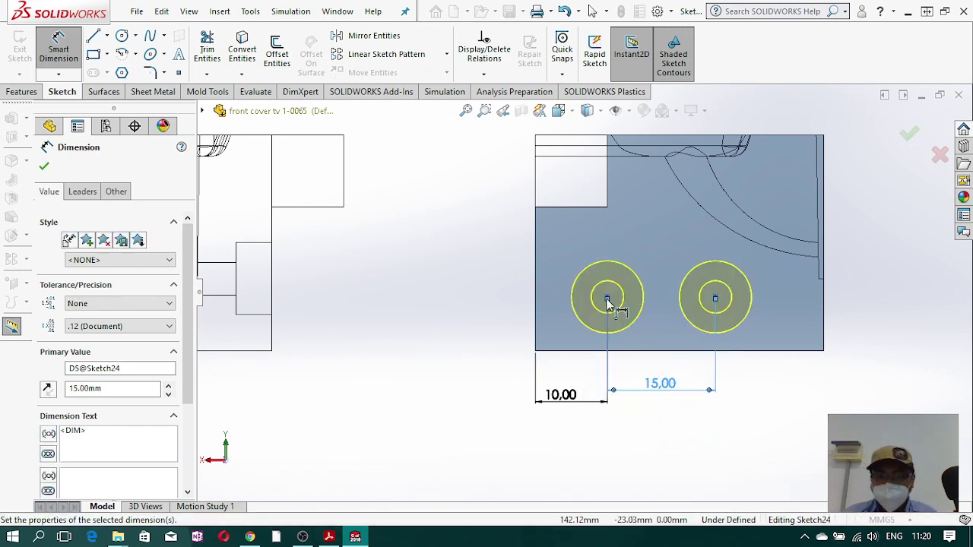
- Dimension the opposite end block's hole nearest the retaining block 10 mm above the bottom edge
left_click(607, 298)
left_click(558, 354)
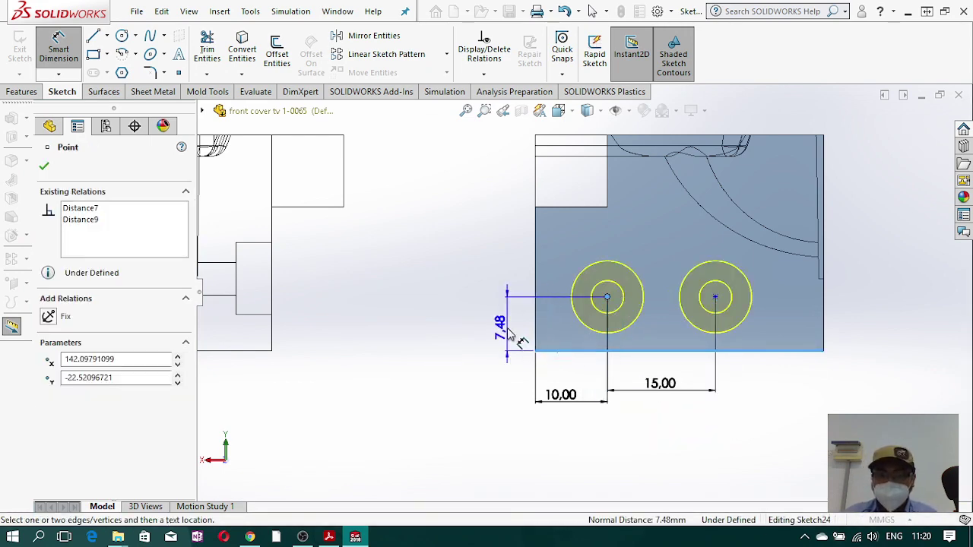
left_click(502, 333)
type("10")
key("Return")
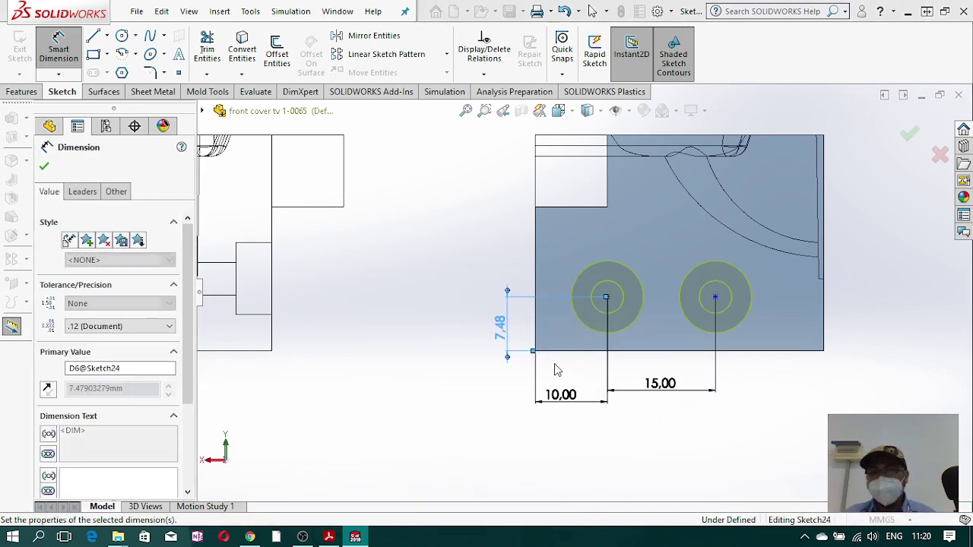
- Add a horizontal relation between the two hole centers on the opposite end block
key("Escape")
left_click(716, 280)
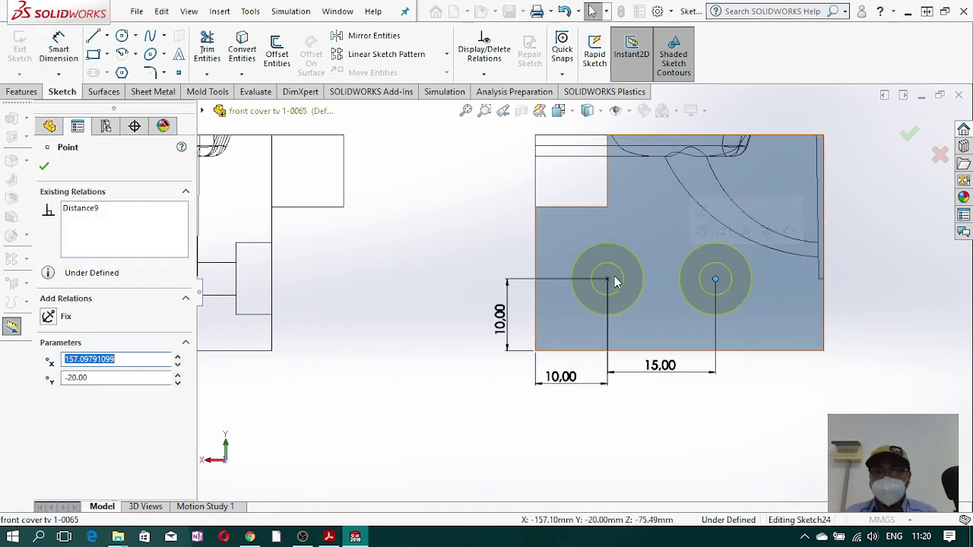
left_click(607, 280, "ctrl")
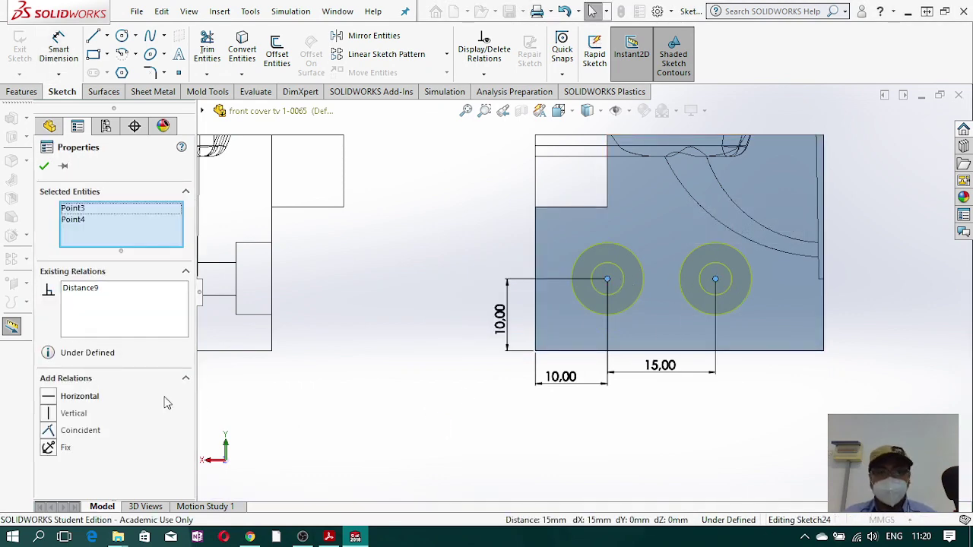
left_click(47, 402)
left_click(479, 423)
scroll(802, 365, "up", 7)
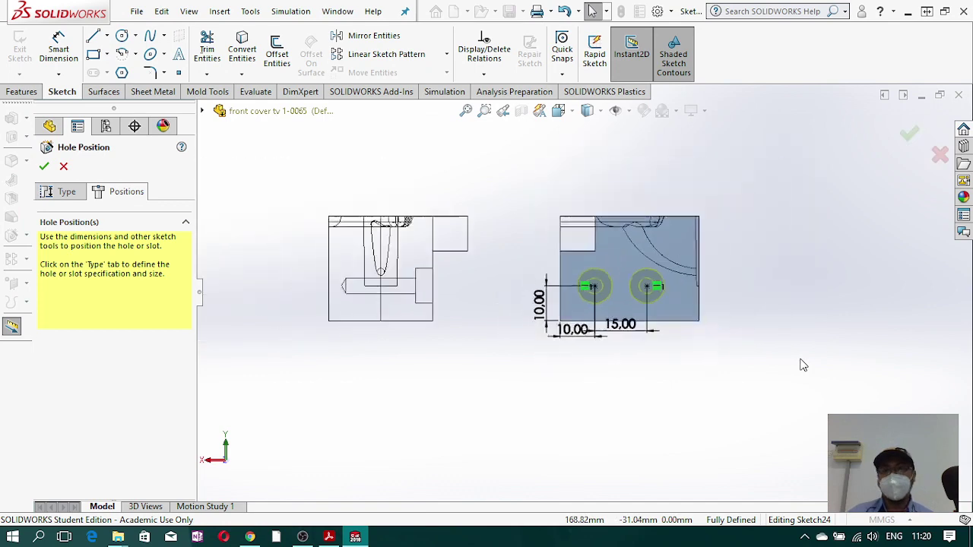
- Return to the hole specification and turn off automatic body selection in the feature scope, keeping Selected bodies
scroll(547, 289, "up", 5)
mouse_move(380, 289)
middle_mouse_down()
mouse_move(400, 307)
mouse_move(397, 298)
middle_mouse_up()
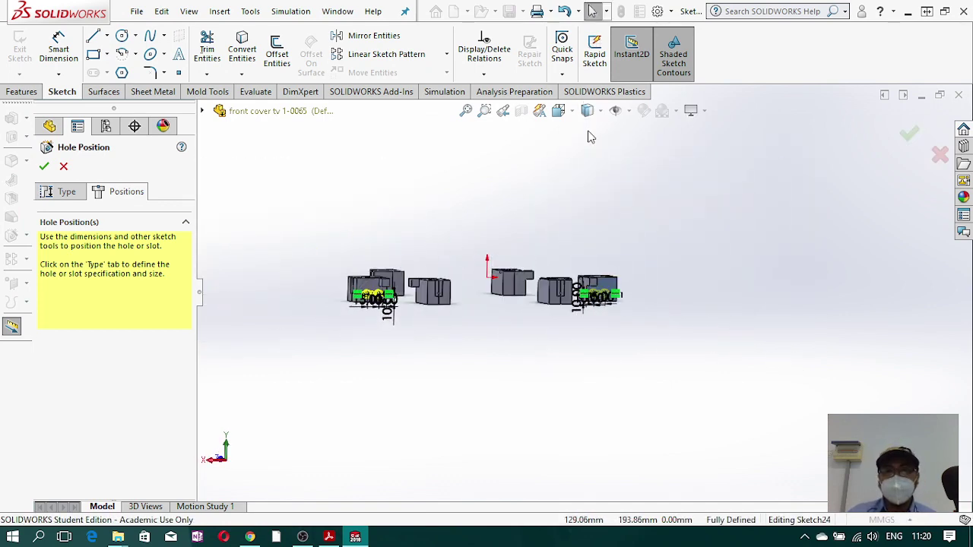
middle_click_drag(587, 135, 518, 247)
left_click(70, 193)
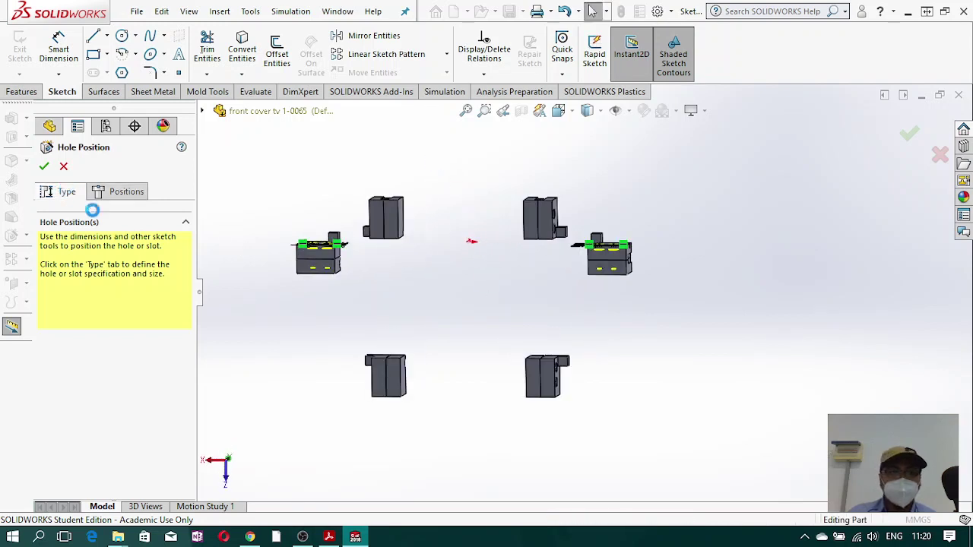
left_click_drag(190, 301, 190, 395)
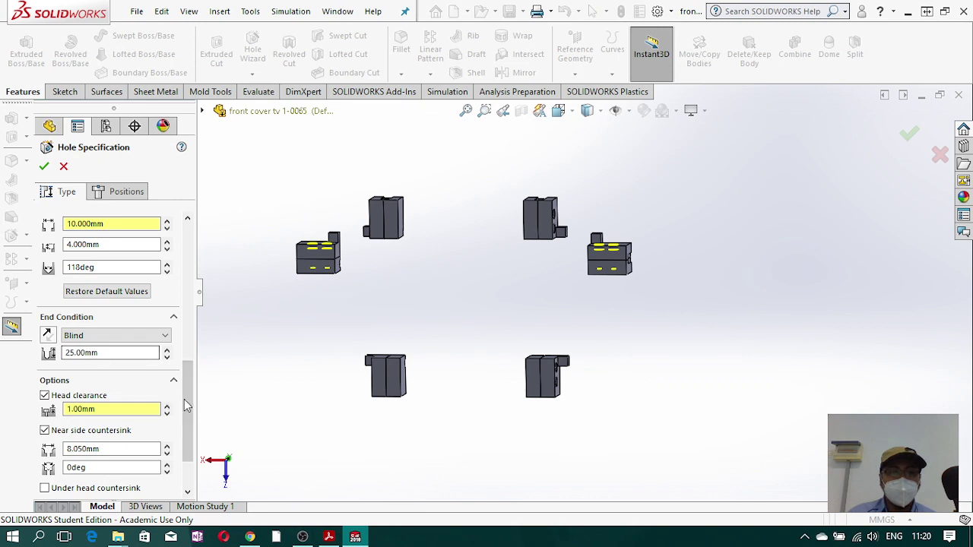
left_click_drag(187, 441, 187, 468)
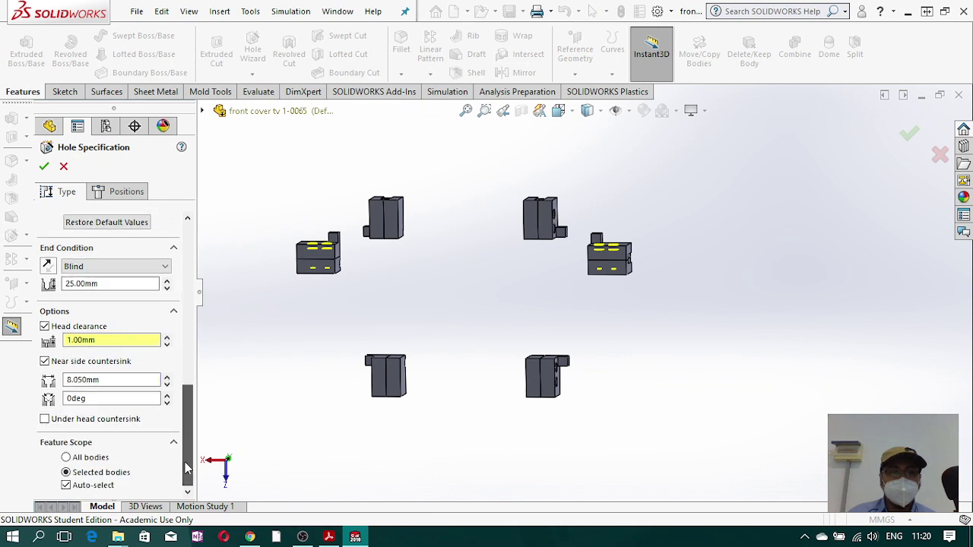
left_click(66, 485)
scroll(187, 441, "down", 2)
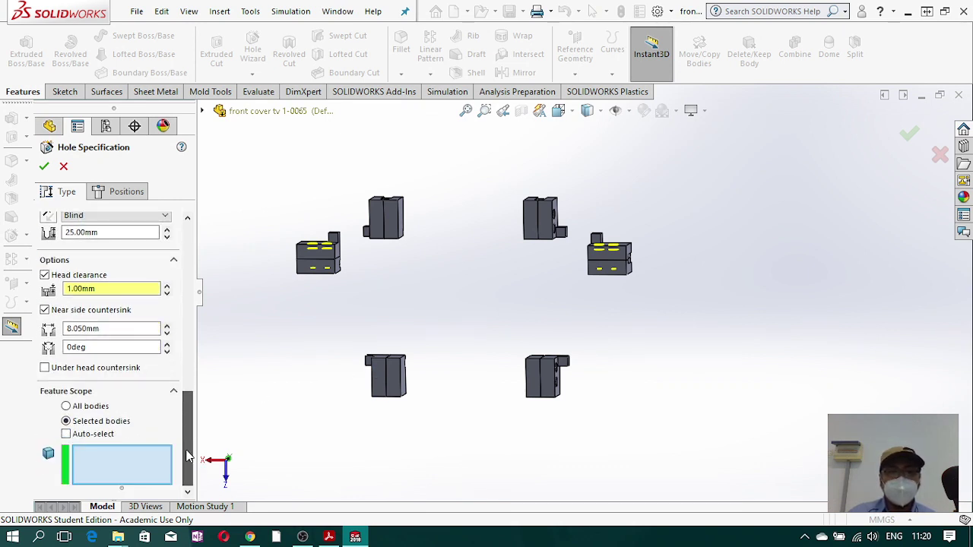
- Limit the hole feature to both halves of the two end blocks holding the previewed holes and create the holes
scroll(423, 207, "down", 4)
key("f")
left_click(304, 317)
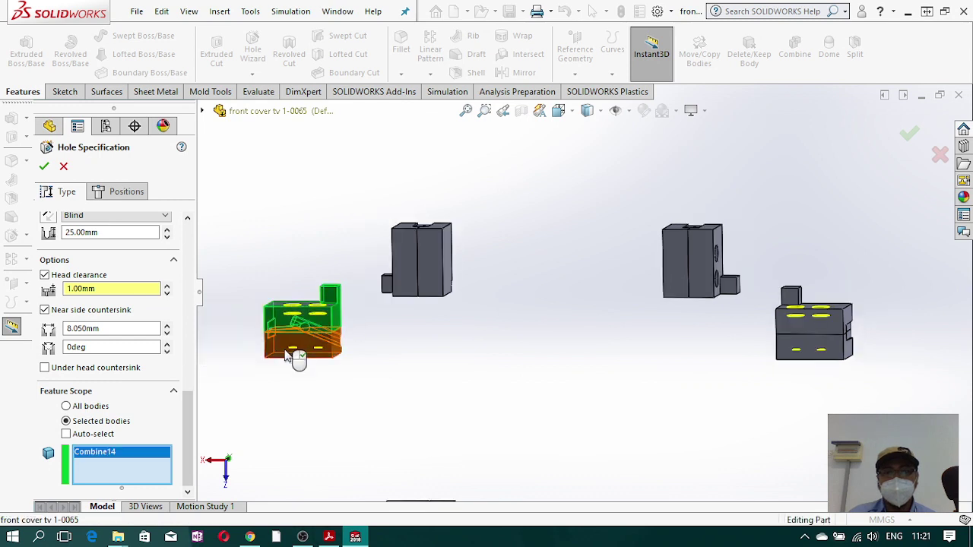
left_click(294, 352)
left_click(844, 320)
left_click(837, 350)
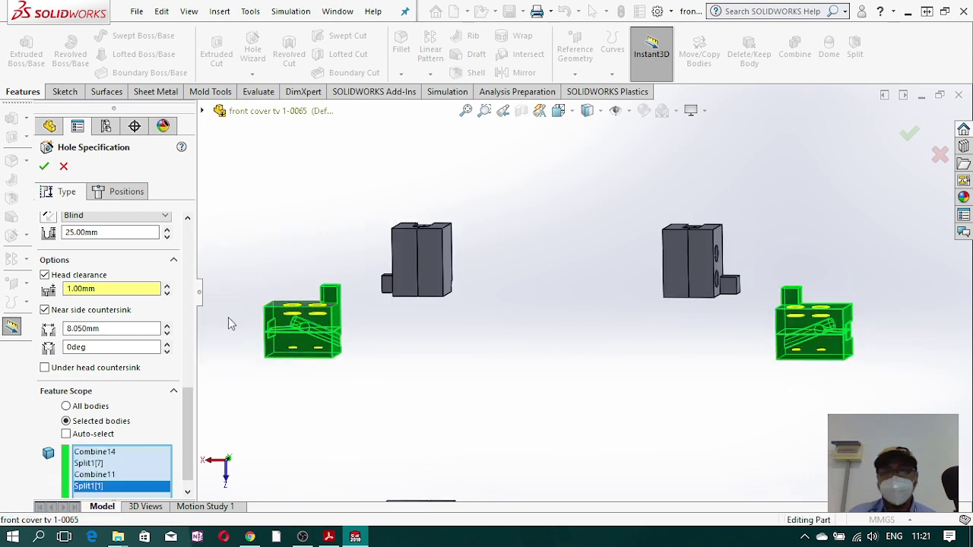
left_click(44, 166)
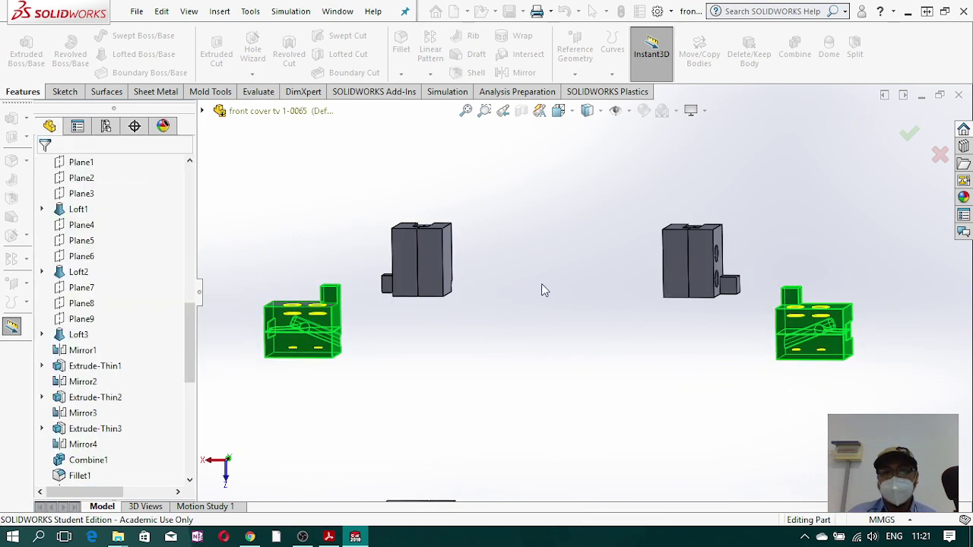
- Start another counterbored Hole Wizard feature and place two holes on the large flat side face of the first side block
middle_click_drag(571, 280, 681, 405)
scroll(611, 352, "down", 5)
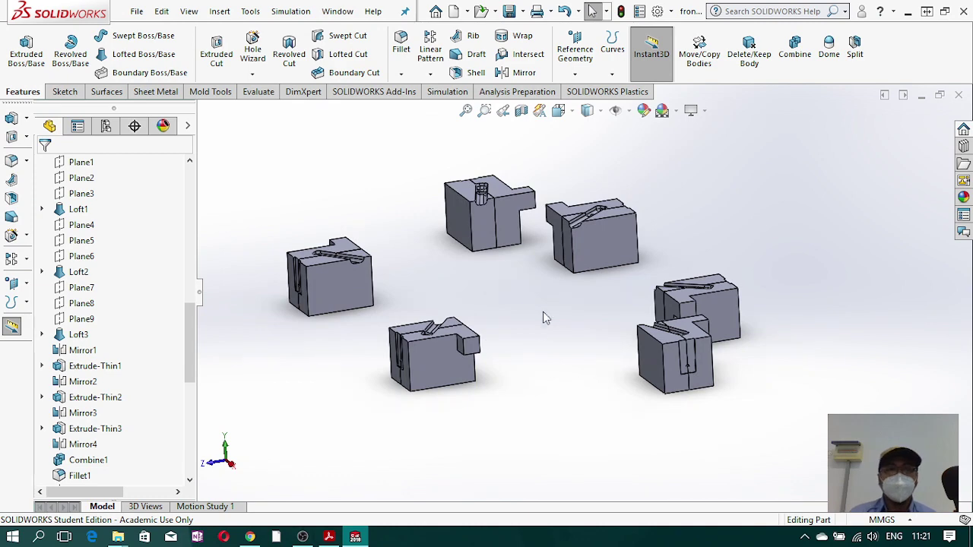
left_click(217, 52)
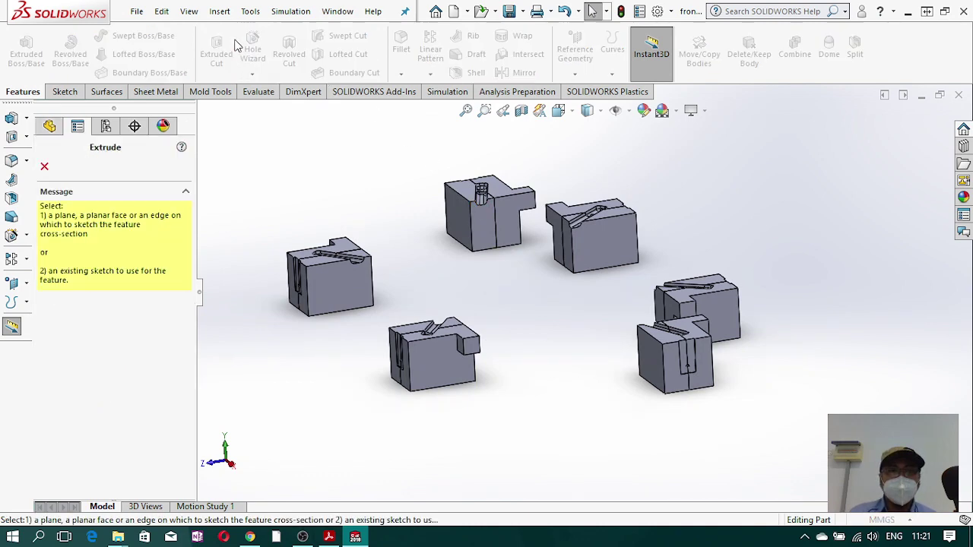
left_click(45, 167)
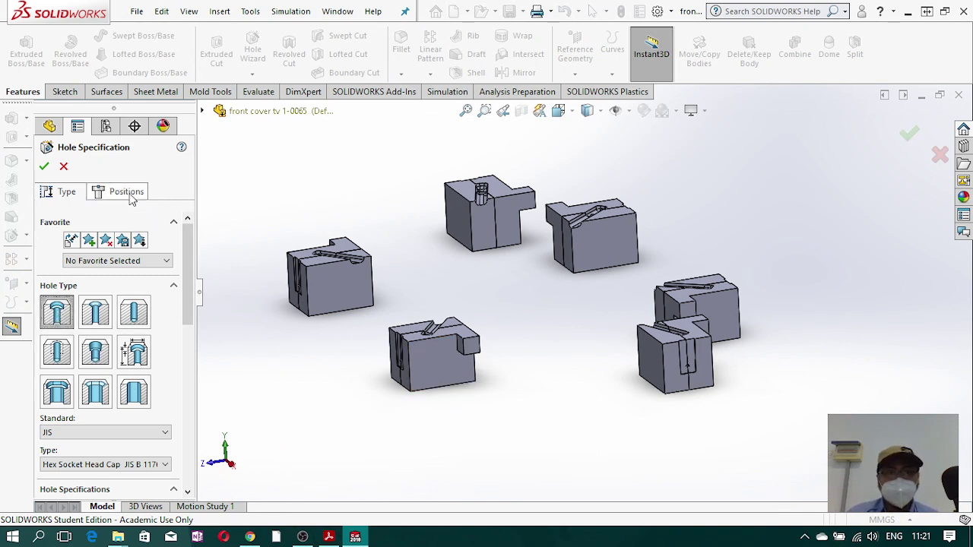
left_click(128, 194)
left_click(448, 368)
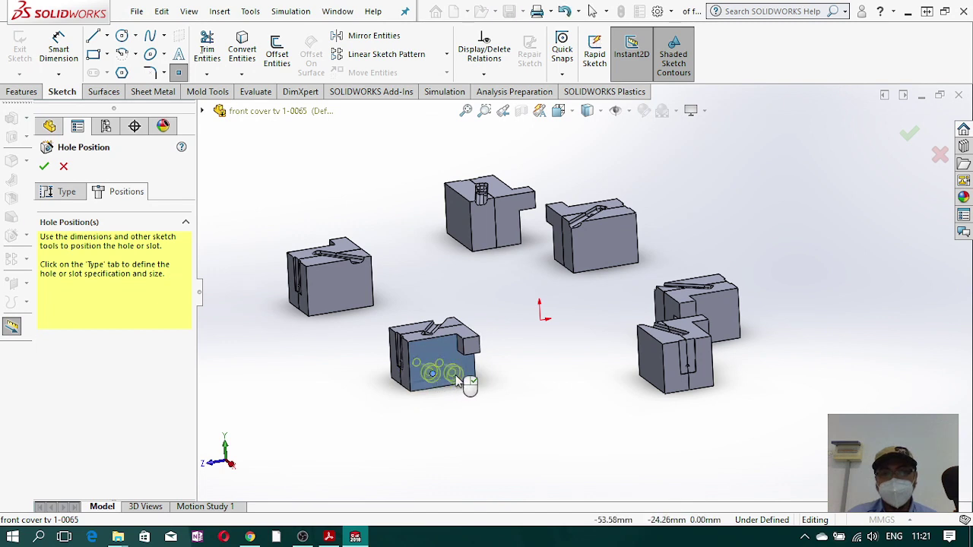
left_click(455, 371)
- Place two more holes on the matching flat side face of the second side block
middle_click_drag(721, 340, 654, 338)
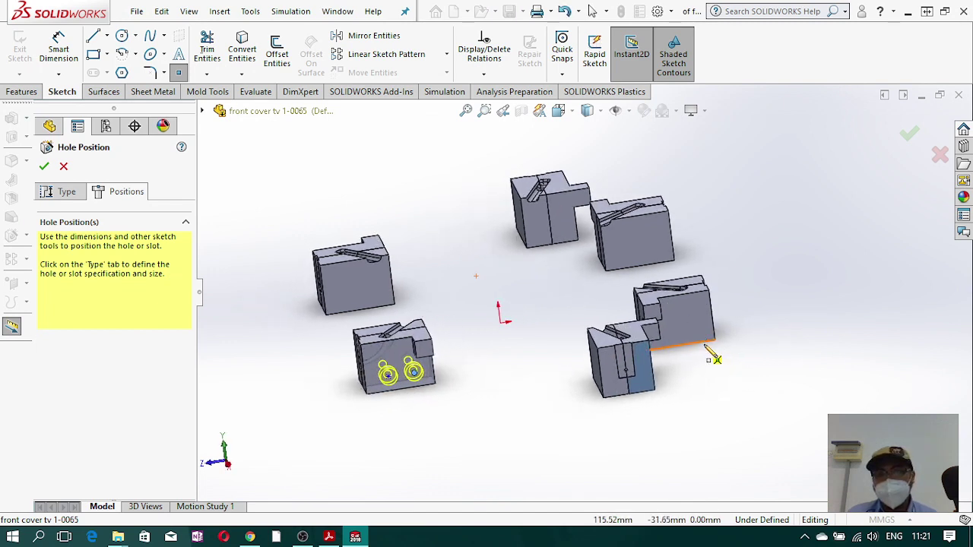
left_click(678, 330)
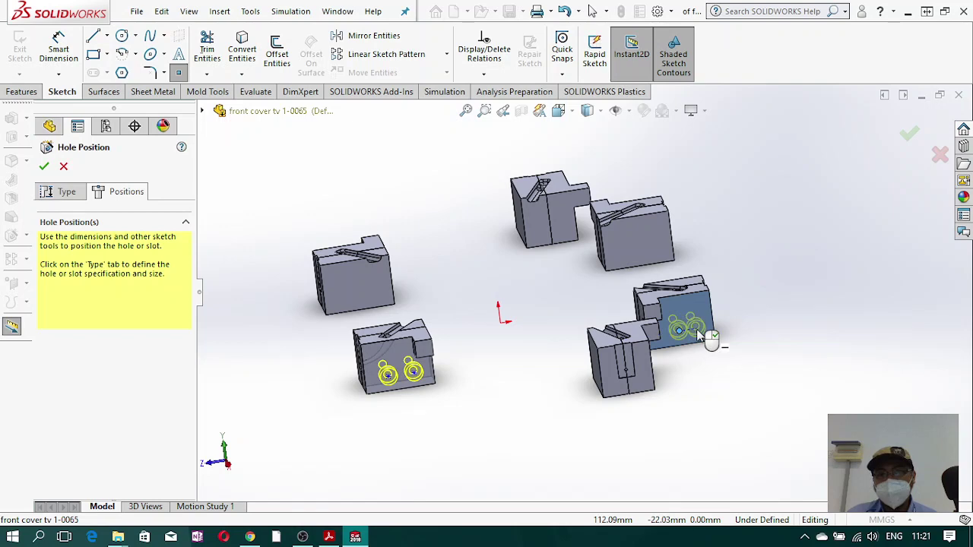
left_click(696, 332)
- In a view normal to the face, dimension the first side block's hole nearest the retaining block 10 mm from the adjacent vertical edge
left_click(559, 111)
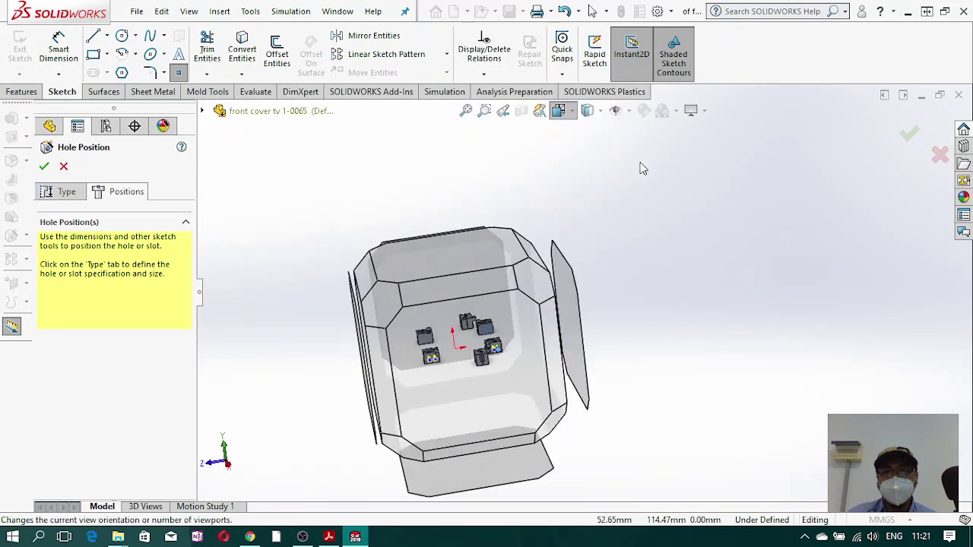
left_click(642, 191)
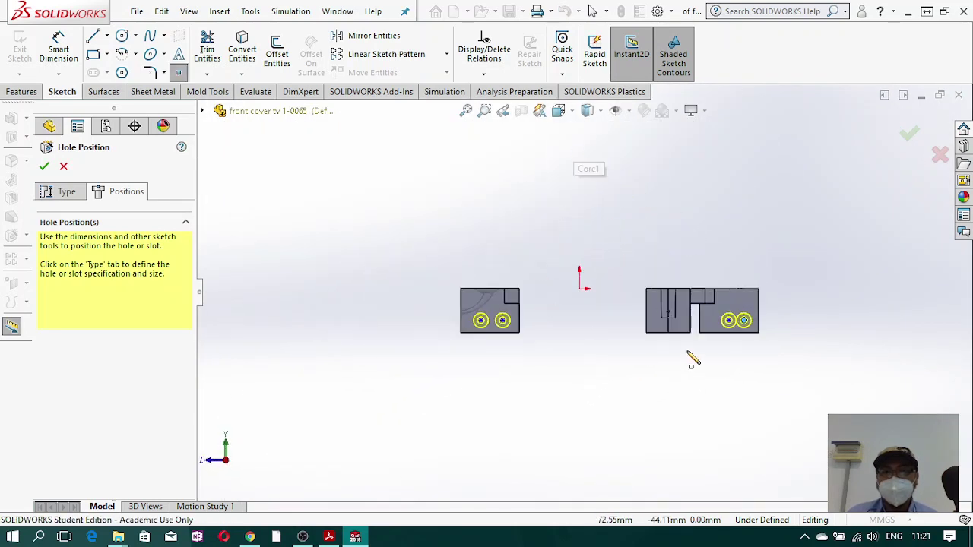
scroll(685, 355, "down", 4)
scroll(190, 270, "down", 3)
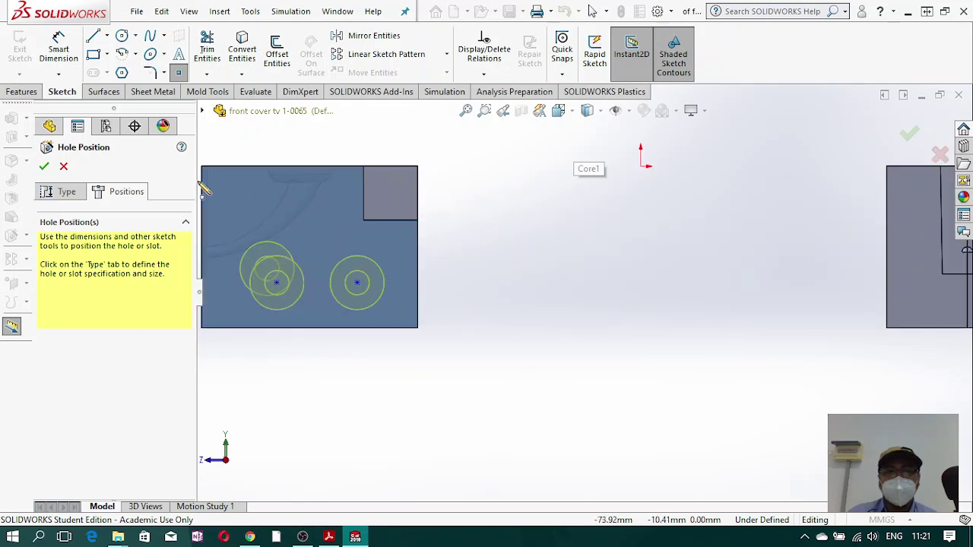
left_click(59, 48)
left_click(358, 283)
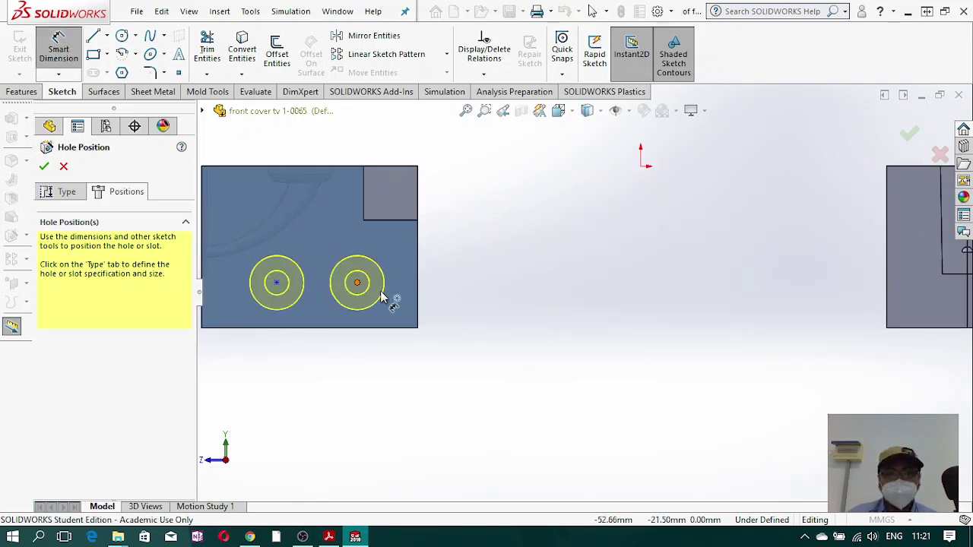
left_click(417, 301)
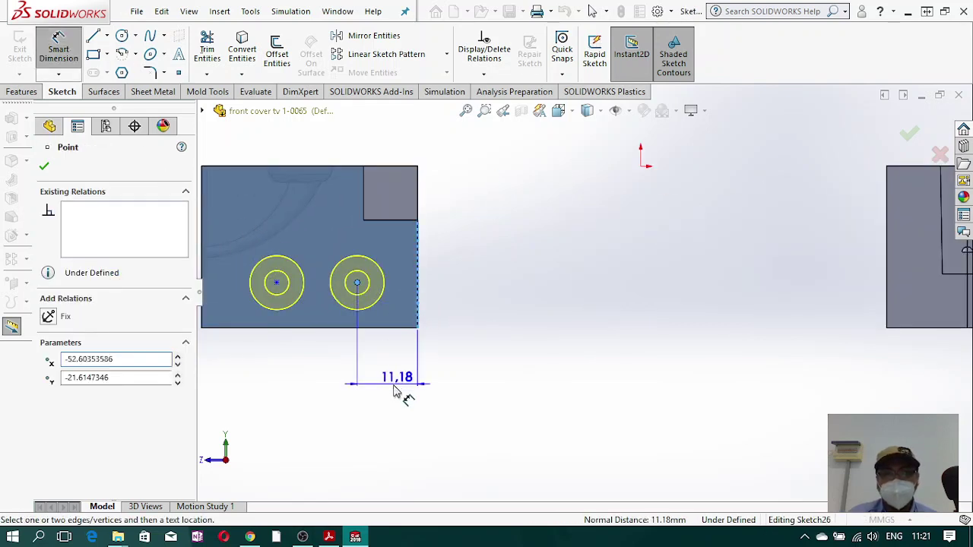
left_click(394, 390)
key("Return")
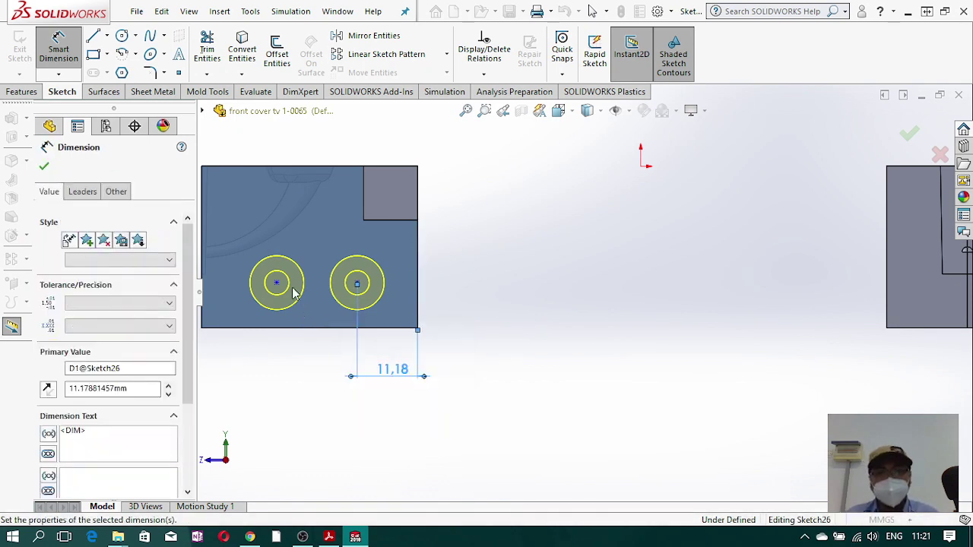
- Set the spacing between the two hole centers on the first side block to 15 mm
left_click(363, 283)
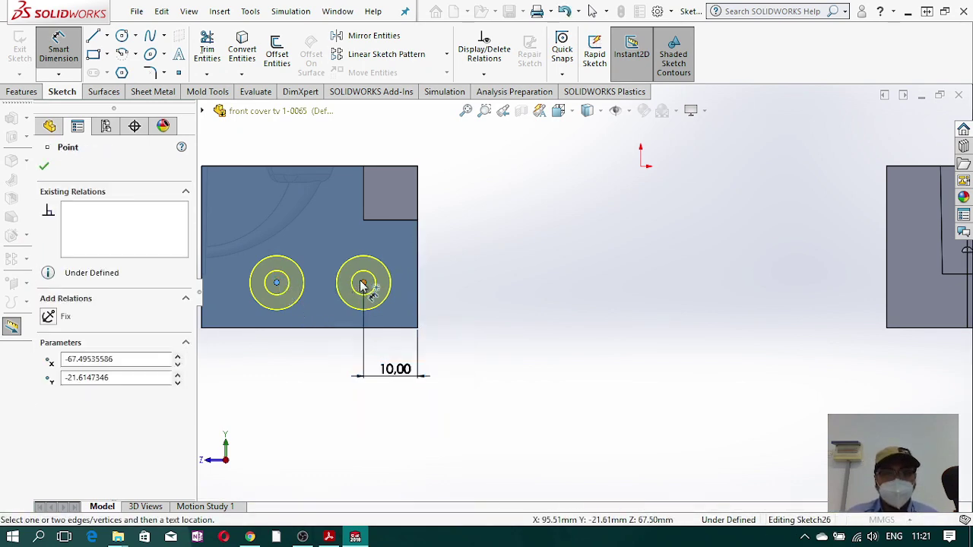
left_click(277, 283)
left_click(319, 390)
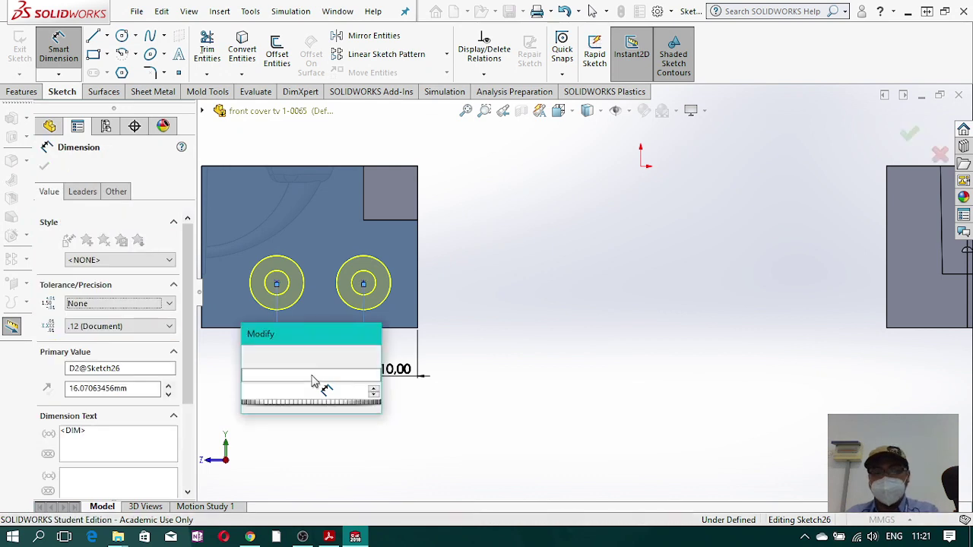
type("15")
key("Return")
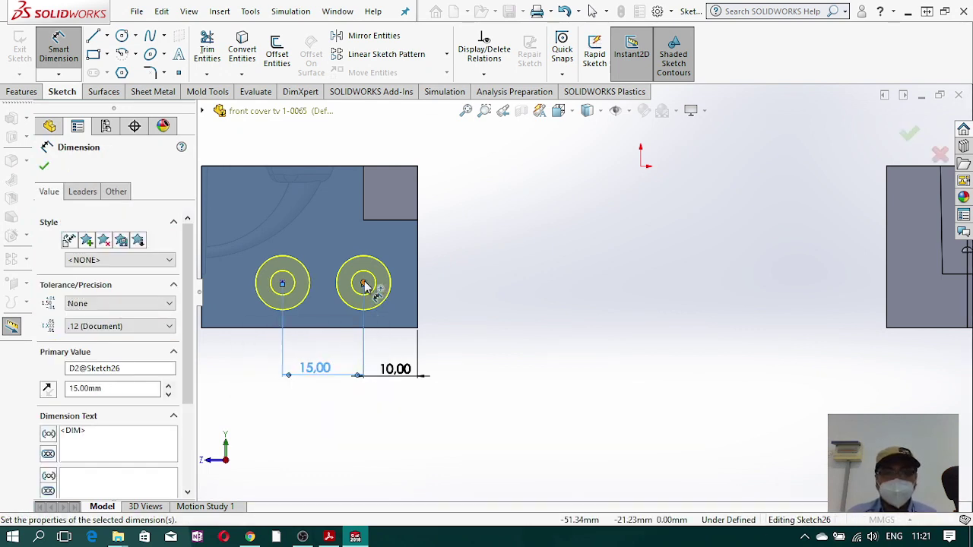
- Dimension the first side block's hole nearest the retaining block 10 mm above the bottom edge and end dimensioning
left_click(365, 285)
left_click(393, 328)
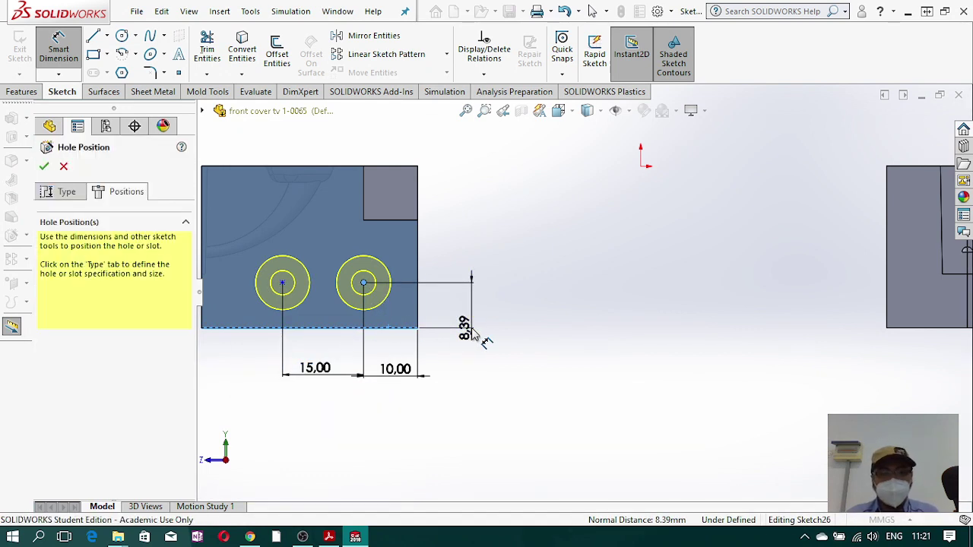
left_click(472, 333)
type("10")
key("Return")
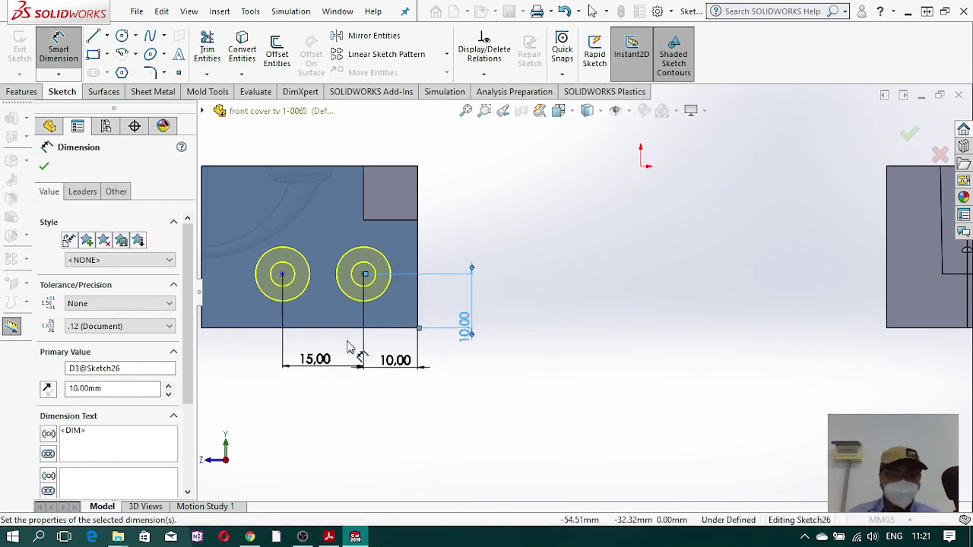
left_click(282, 275)
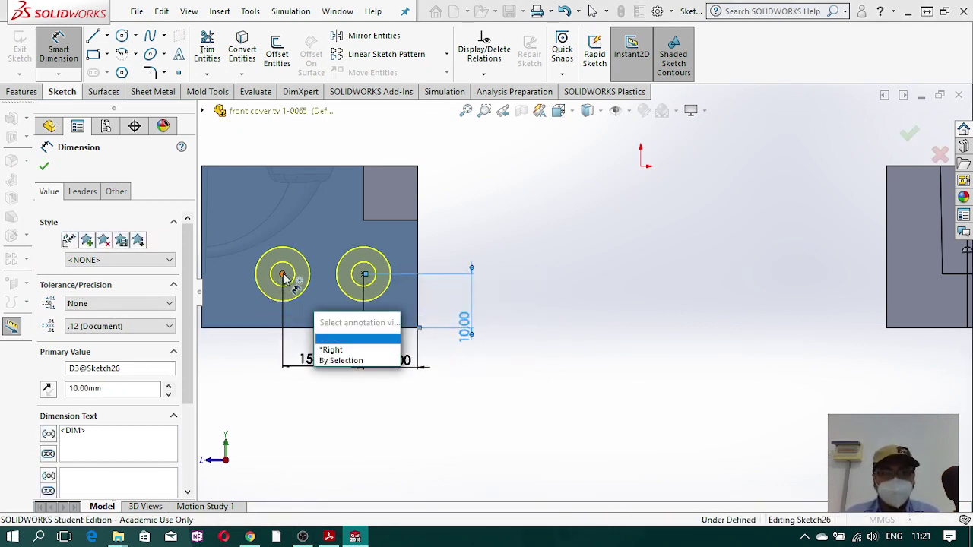
key("Escape")
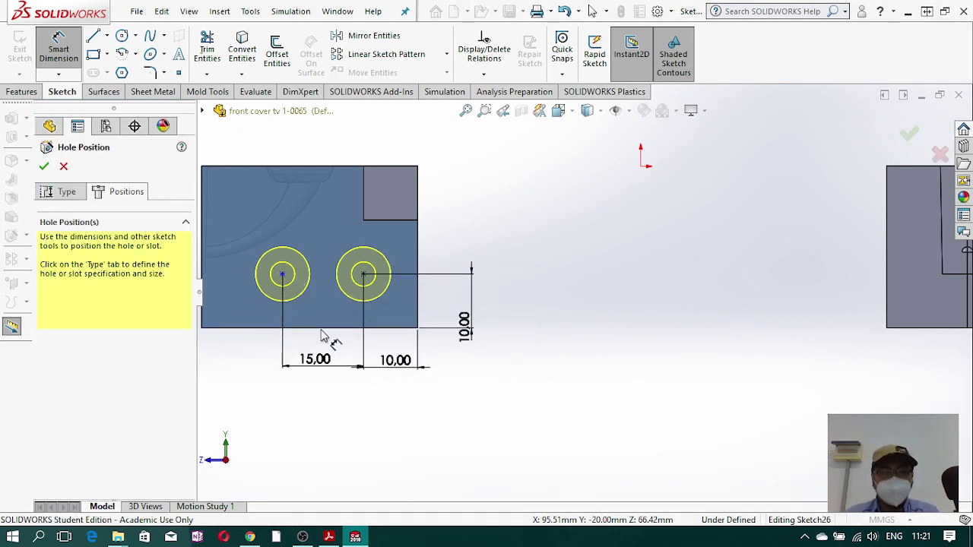
key("Escape")
- Add a horizontal relation between the two hole centers on the first side block
left_click(282, 274)
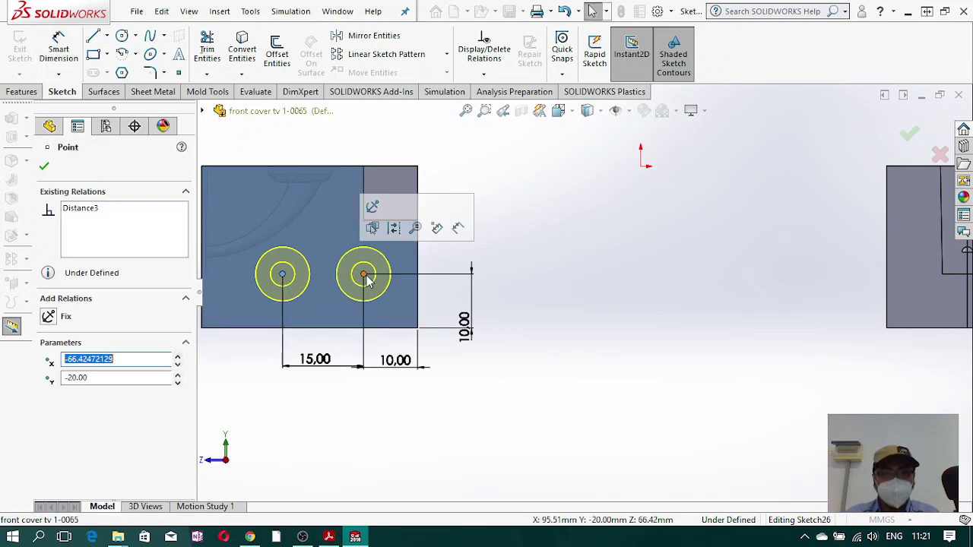
left_click(363, 274, "ctrl")
left_click(50, 399)
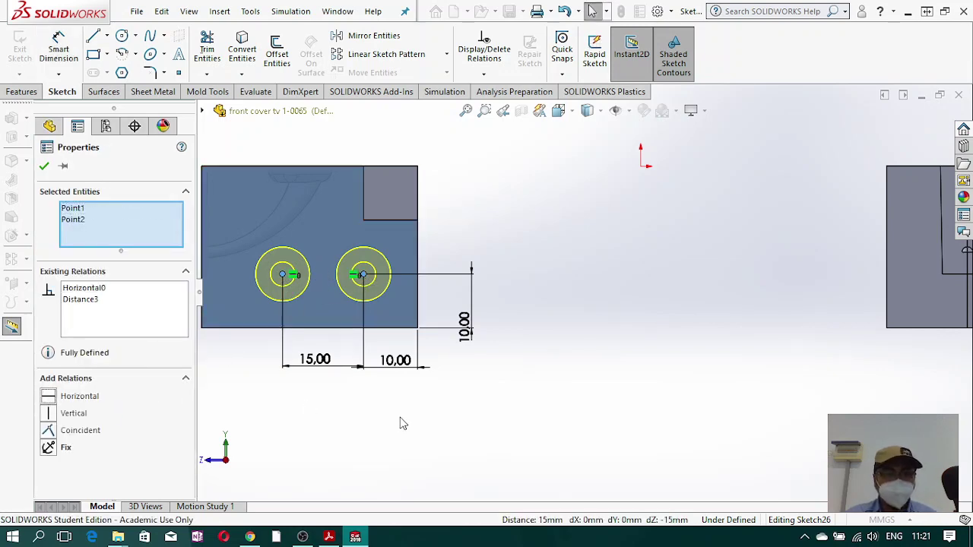
left_click(648, 408)
- Using wireframe display, place the second side block's two hole points coincident with the existing hole centers seen behind them
key("f")
scroll(823, 292, "down", 5)
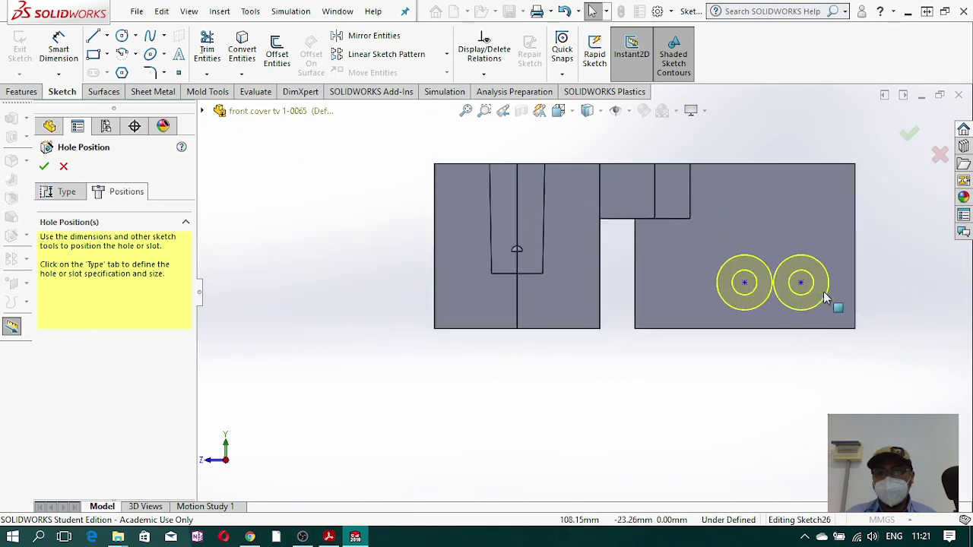
left_click(58, 48)
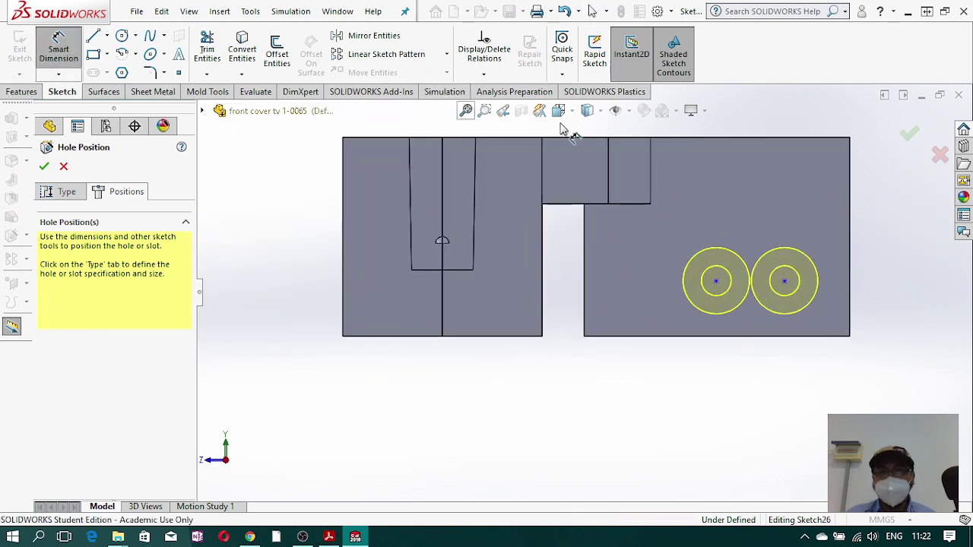
left_click(589, 110)
left_click(589, 211)
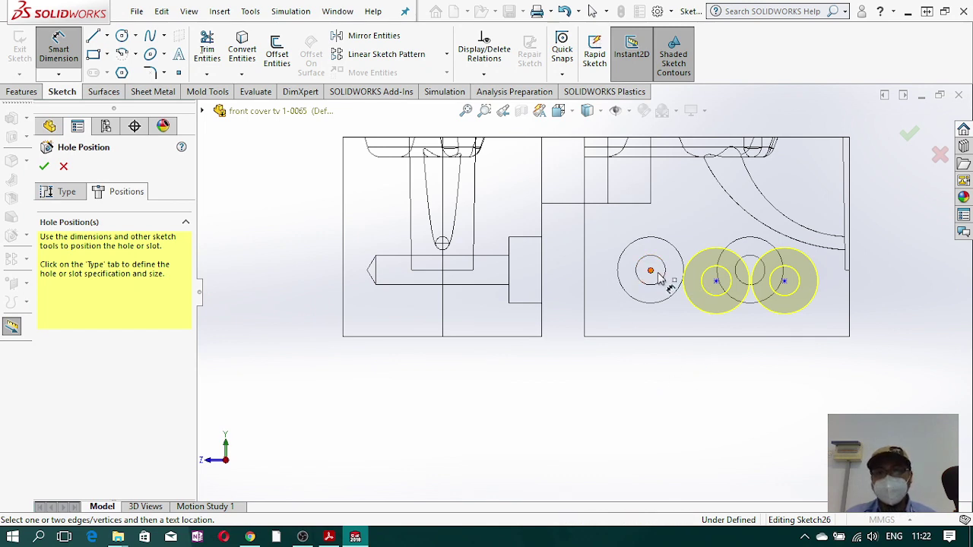
key("Escape")
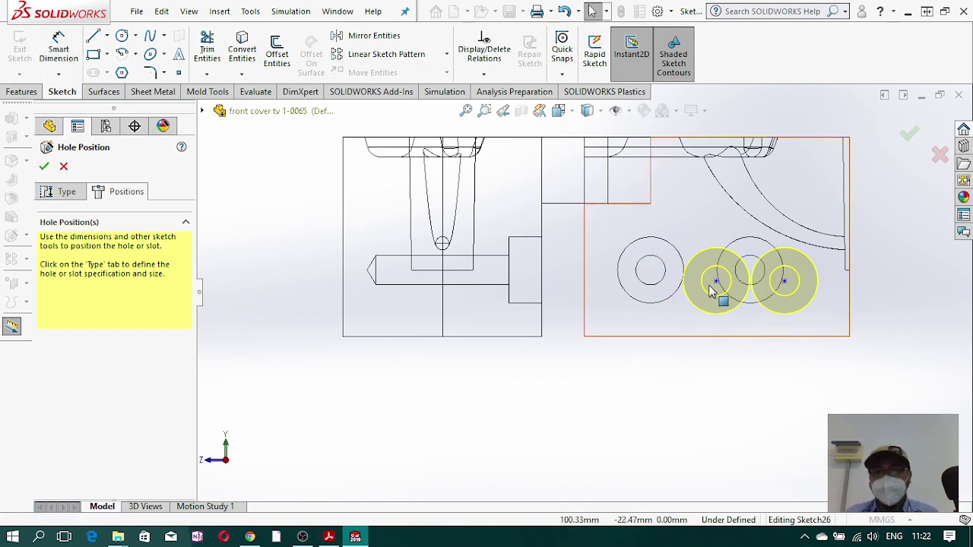
left_click_drag(717, 286, 651, 275)
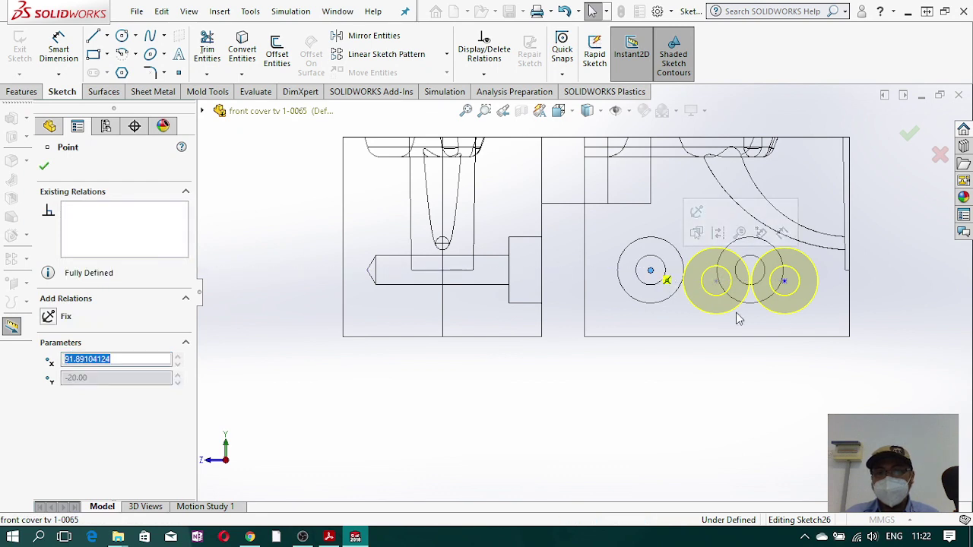
left_click_drag(786, 285, 750, 271)
left_click(734, 371)
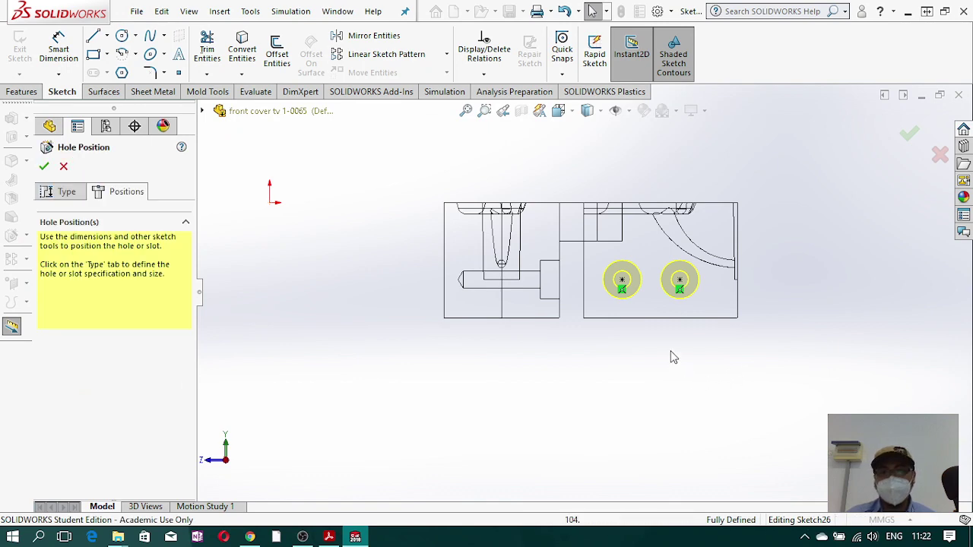
- Check the hole positions on both side blocks and return the display to shaded with edges
scroll(660, 347, "up", 5)
scroll(422, 293, "down", 3)
scroll(662, 321, "up", 5)
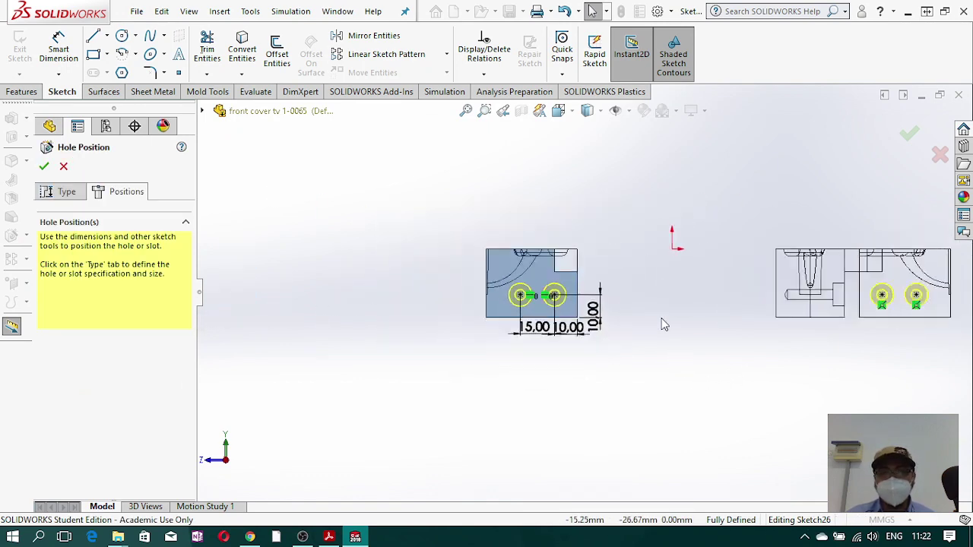
scroll(672, 207, "down", 2)
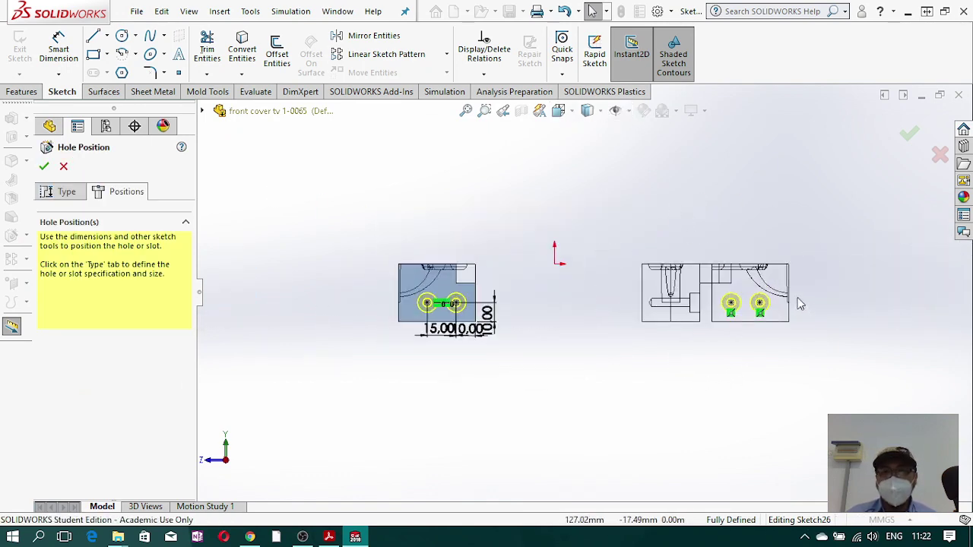
scroll(798, 300, "down", 3)
scroll(280, 183, "down", 2)
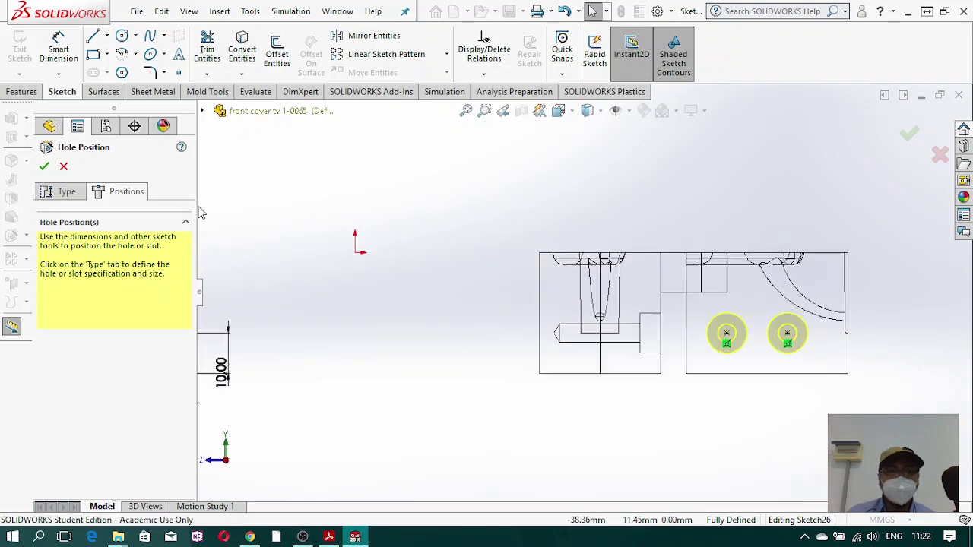
left_click(587, 111)
left_click(587, 137)
scroll(654, 250, "up", 5)
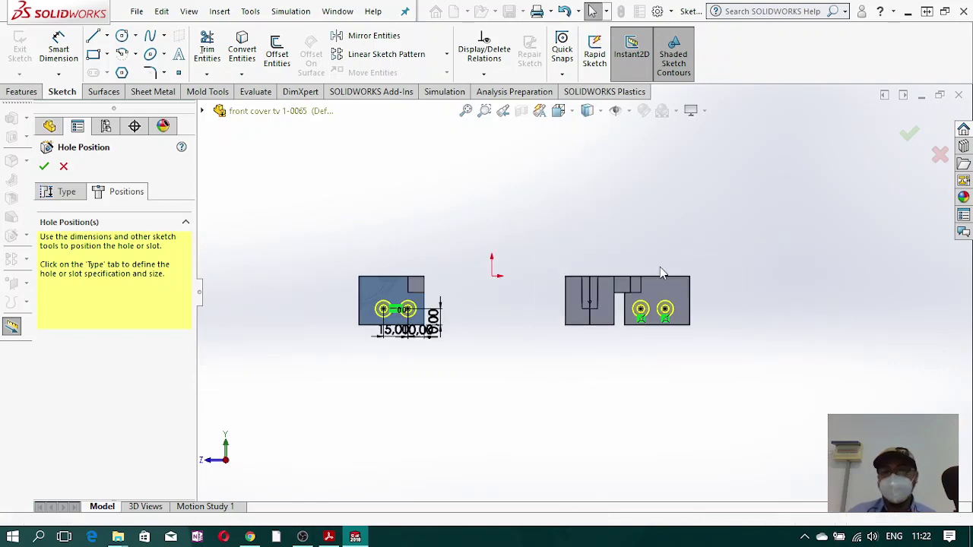
middle_click_drag(662, 273, 518, 365)
- In the hole specification, turn off automatic body selection for the feature scope, keeping the selected bodies option
left_click(66, 192)
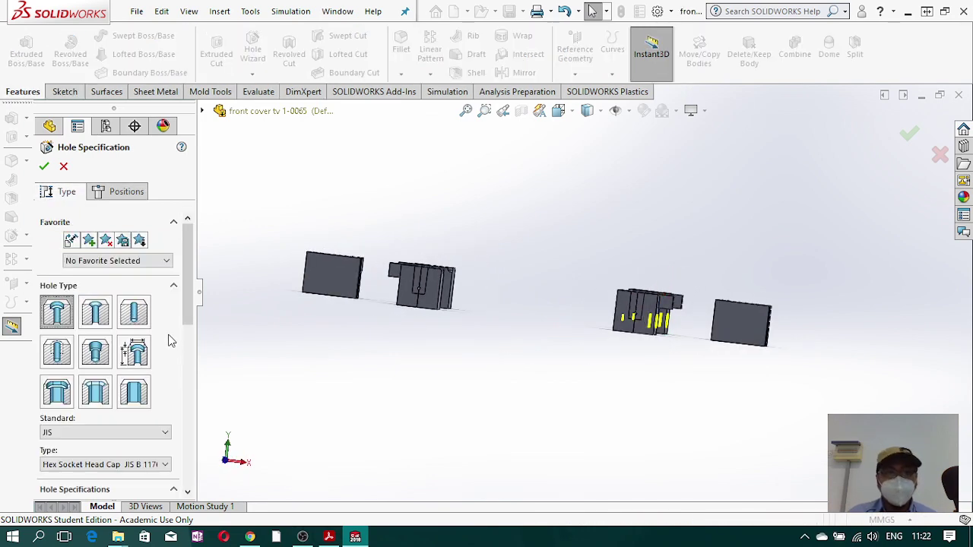
left_click_drag(188, 300, 204, 413)
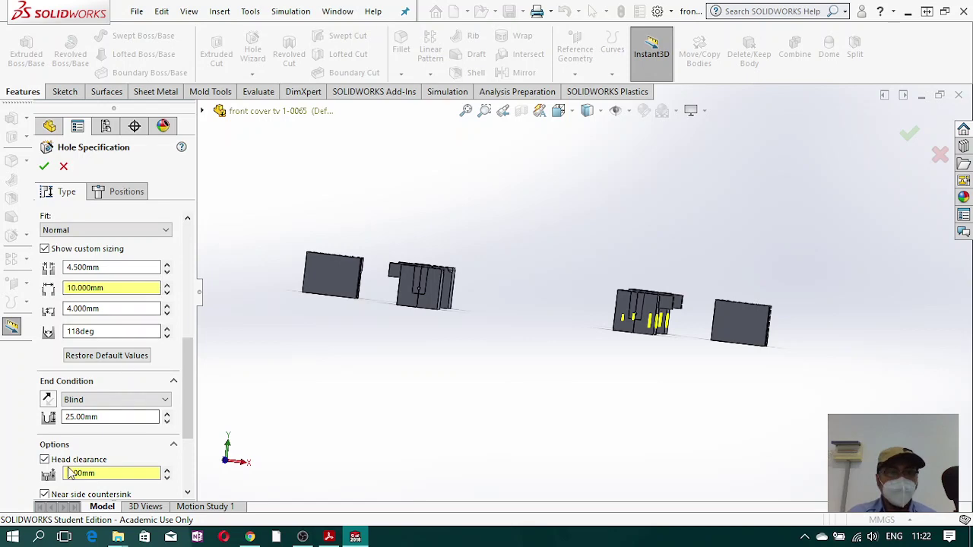
middle_click_drag(720, 384, 641, 325)
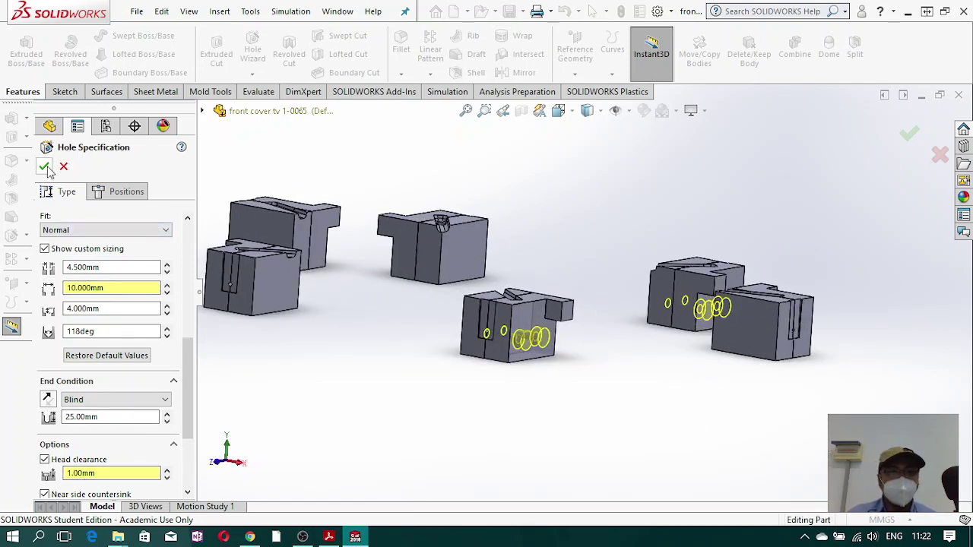
scroll(135, 315, "down", 3)
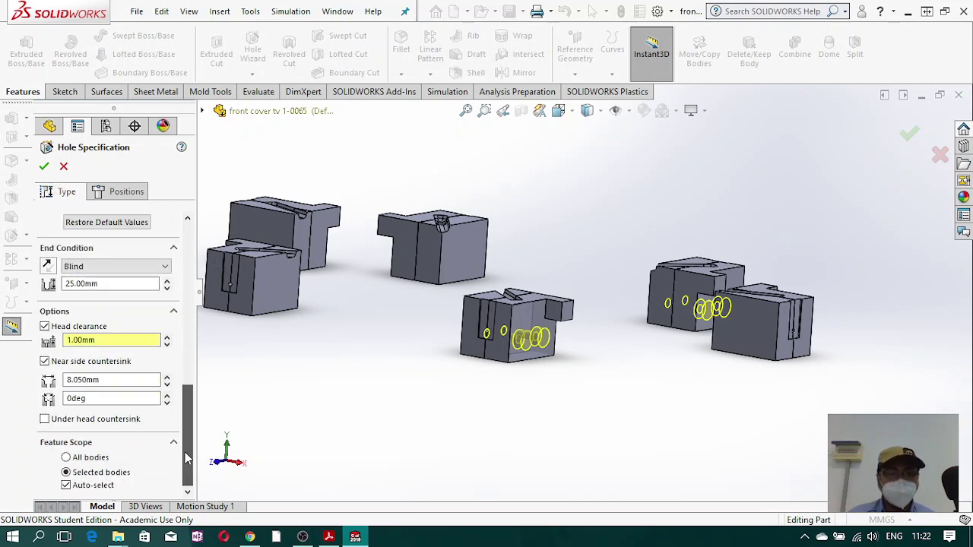
left_click(67, 486)
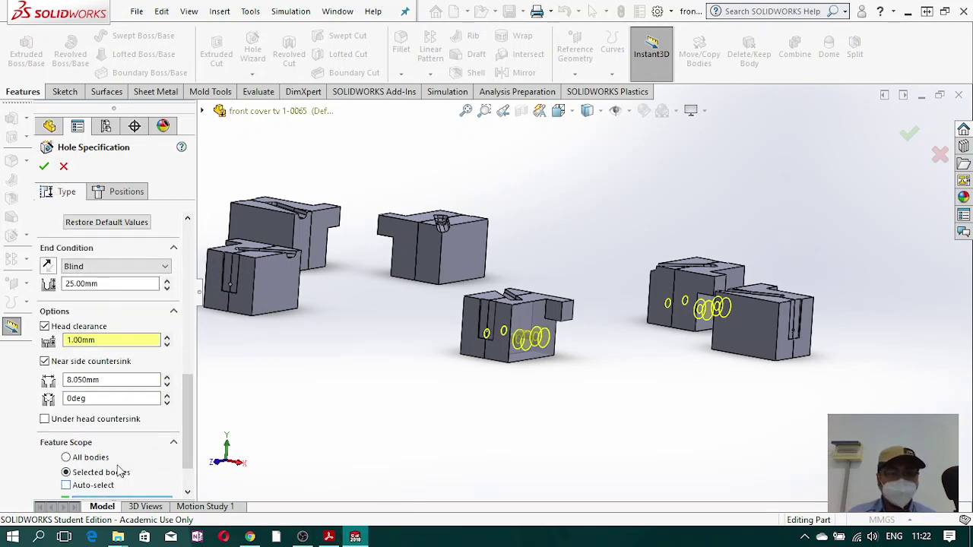
scroll(164, 469, "down", 2)
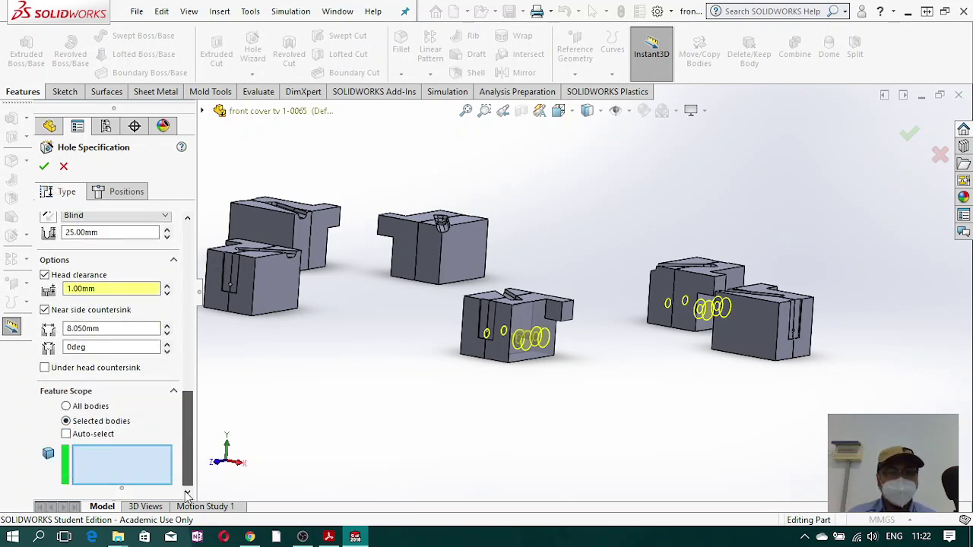
- Add both bodies of each of the two side blocks to the feature scope and create the M4 counterbored holes
left_click(477, 323)
left_click(525, 323)
left_click(689, 282)
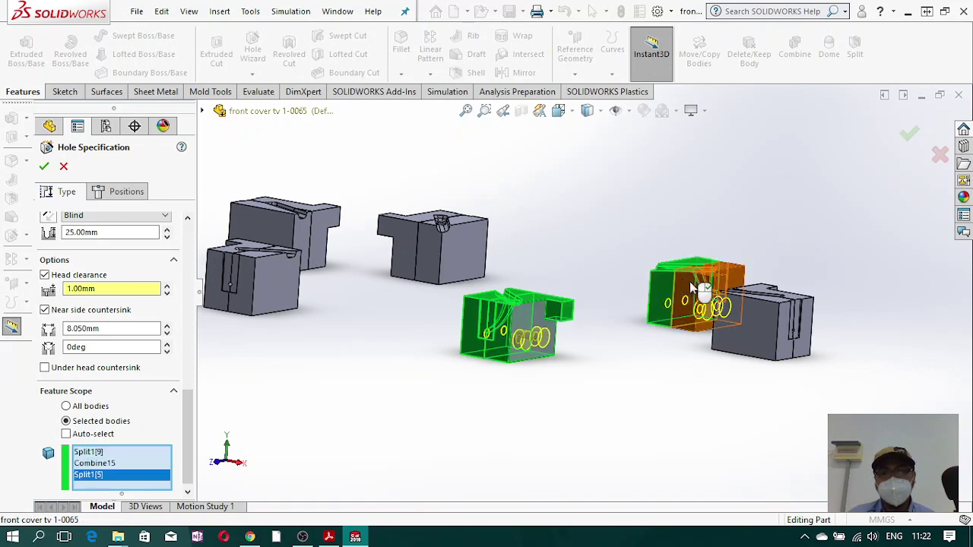
left_click(689, 281)
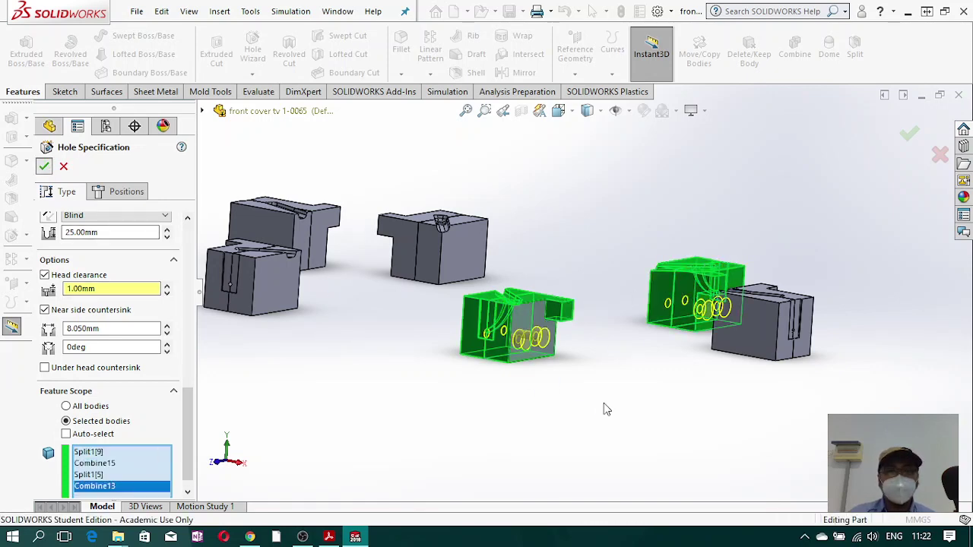
key("Return")
- Examine the six insert blocks and their counterbored holes from several angles
middle_click_drag(554, 325, 500, 367)
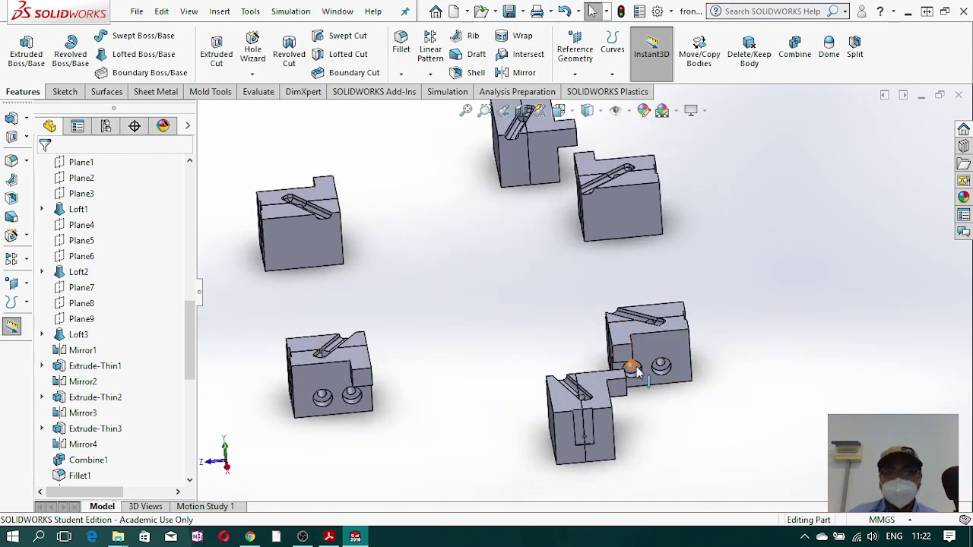
scroll(642, 372, "up", 5)
scroll(633, 318, "down", 4)
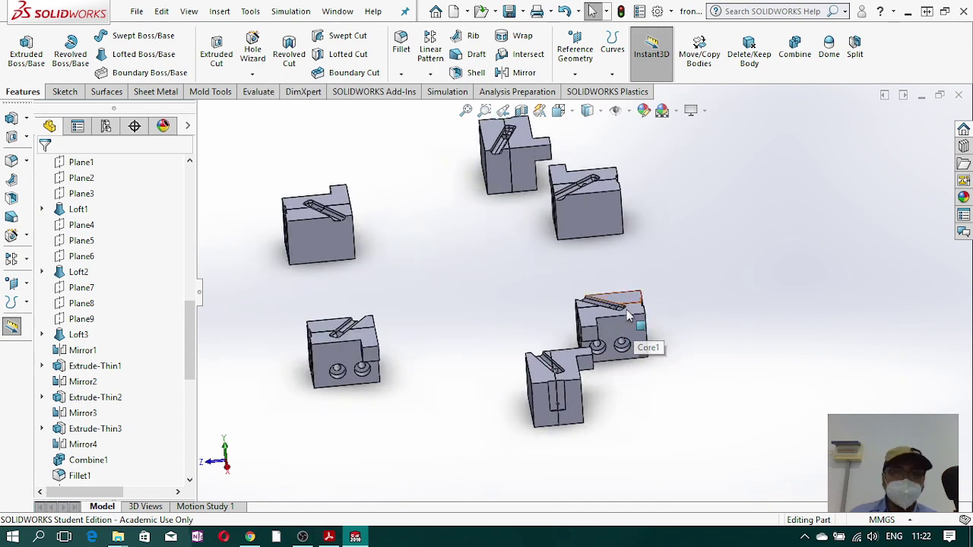
scroll(618, 231, "up", 2)
middle_click_drag(617, 231, 548, 259)
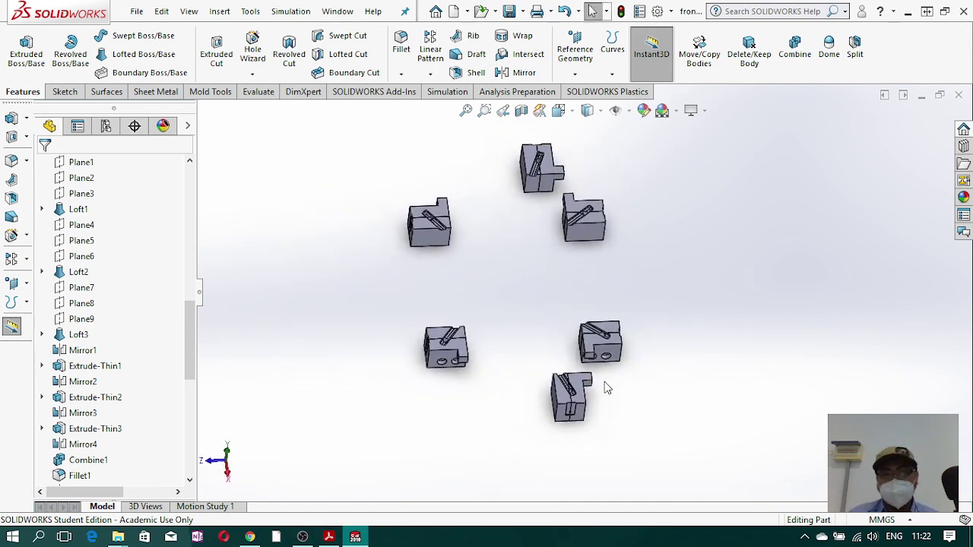
scroll(439, 339, "down", 5)
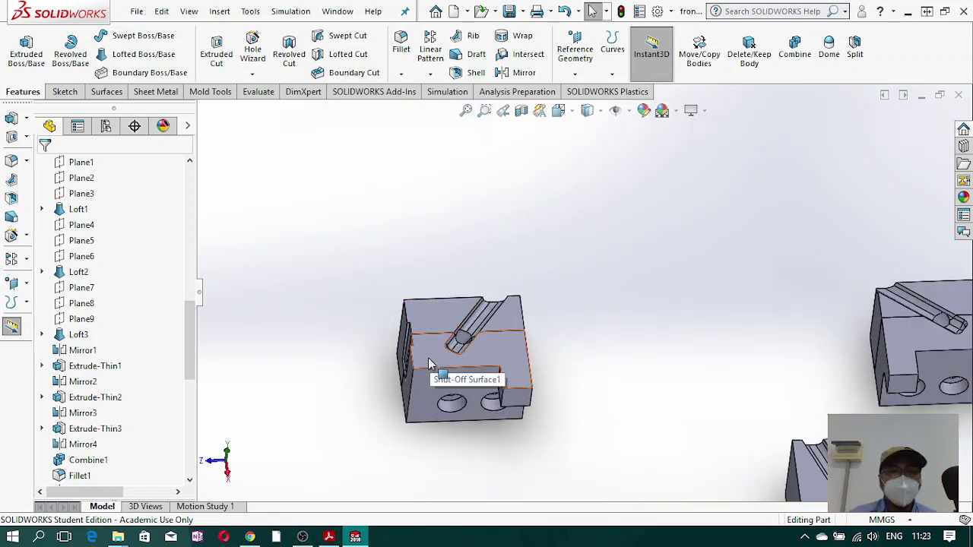
scroll(692, 396, "up", 5)
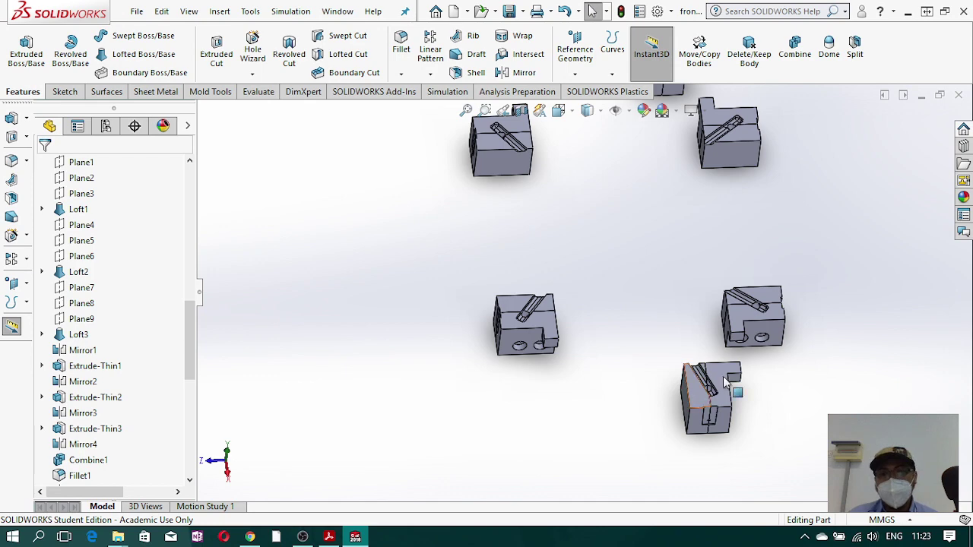
middle_click_drag(756, 310, 463, 225)
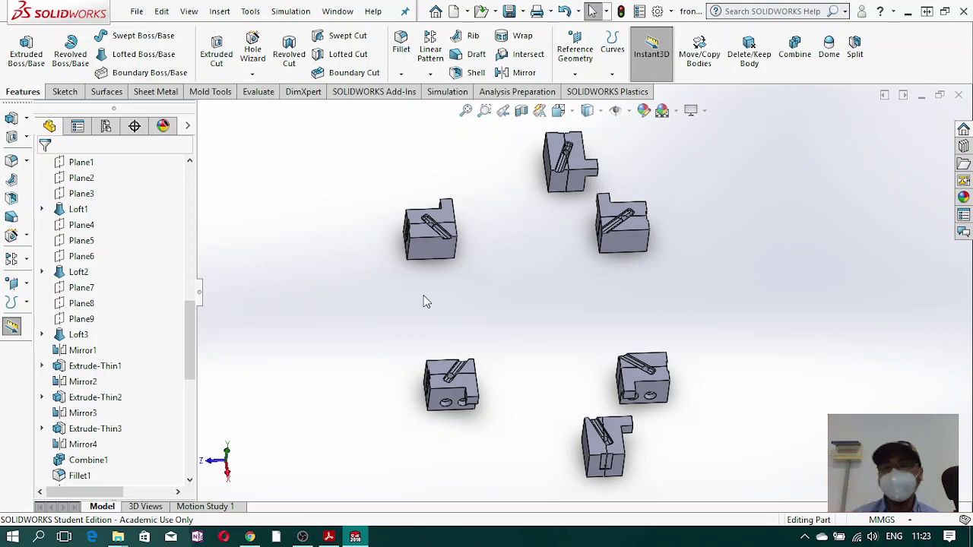
middle_click_drag(486, 336, 366, 383)
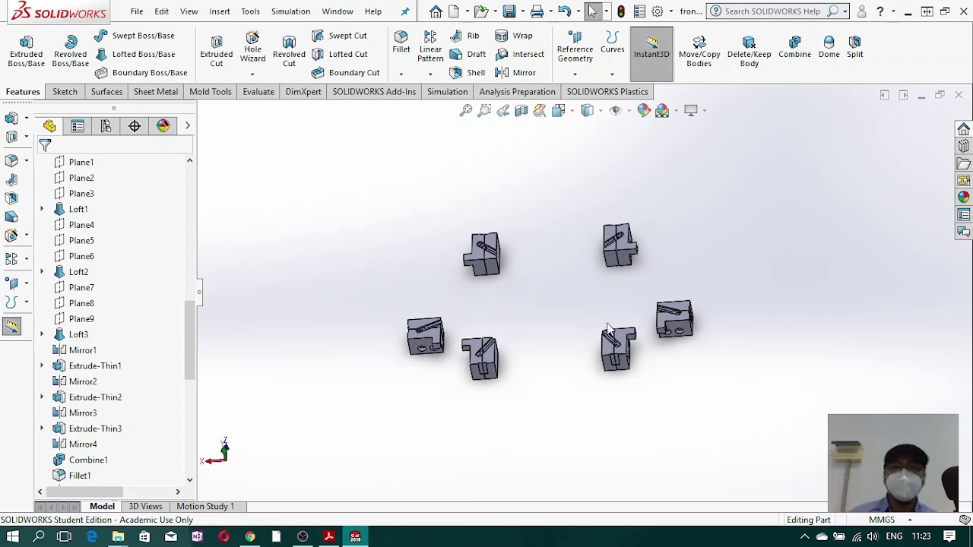
middle_click_drag(608, 329, 606, 306)
scroll(598, 317, "down", 3)
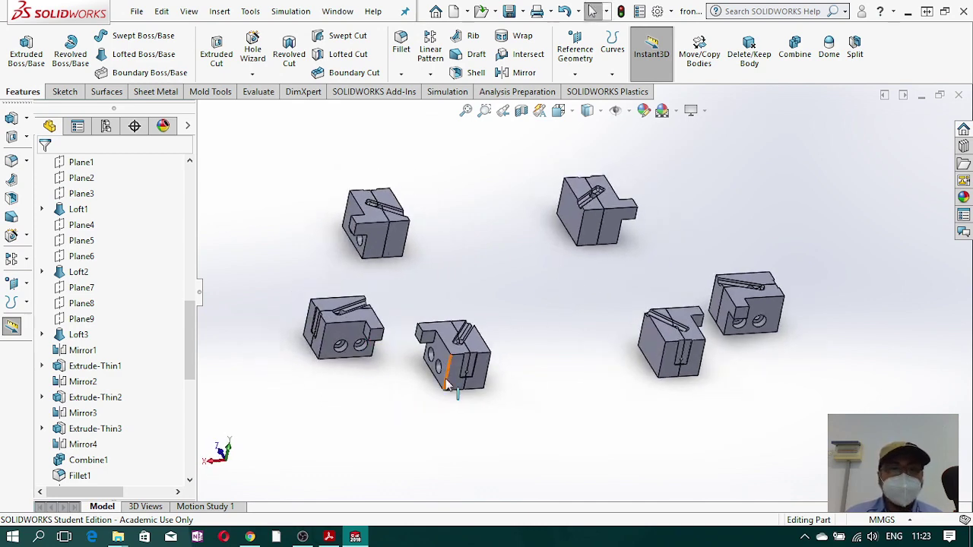
scroll(448, 382, "up", 1)
mouse_move(449, 381)
middle_mouse_down()
mouse_move(404, 370)
mouse_move(436, 376)
middle_mouse_up()
scroll(388, 403, "up", 3)
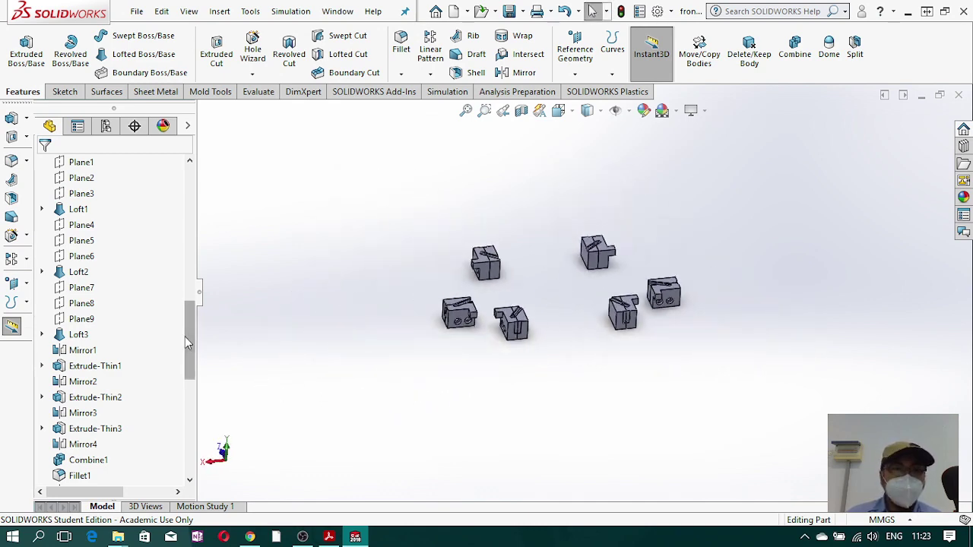
- Show the hidden core body Core2[1] around the six insert blocks
left_click_drag(187, 336, 183, 236)
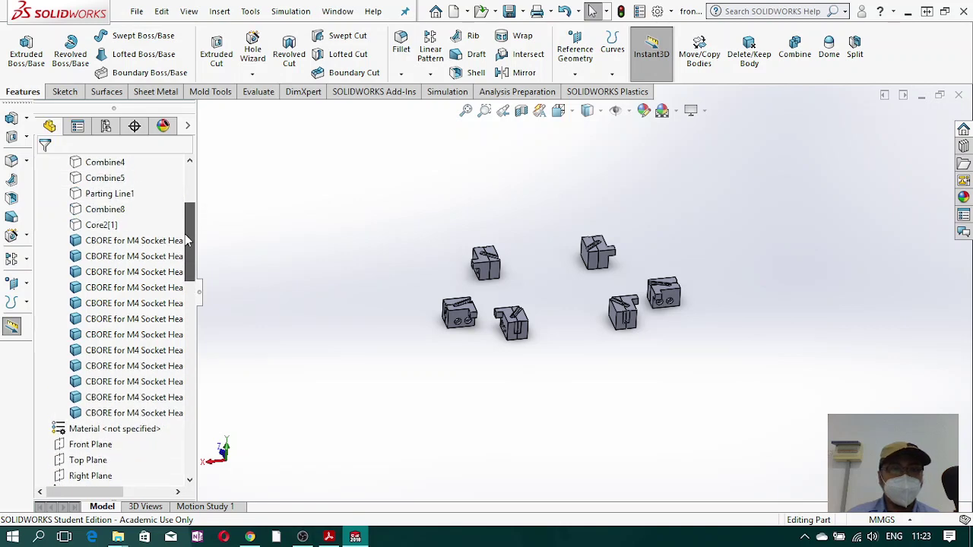
right_click(103, 226)
left_click(115, 203)
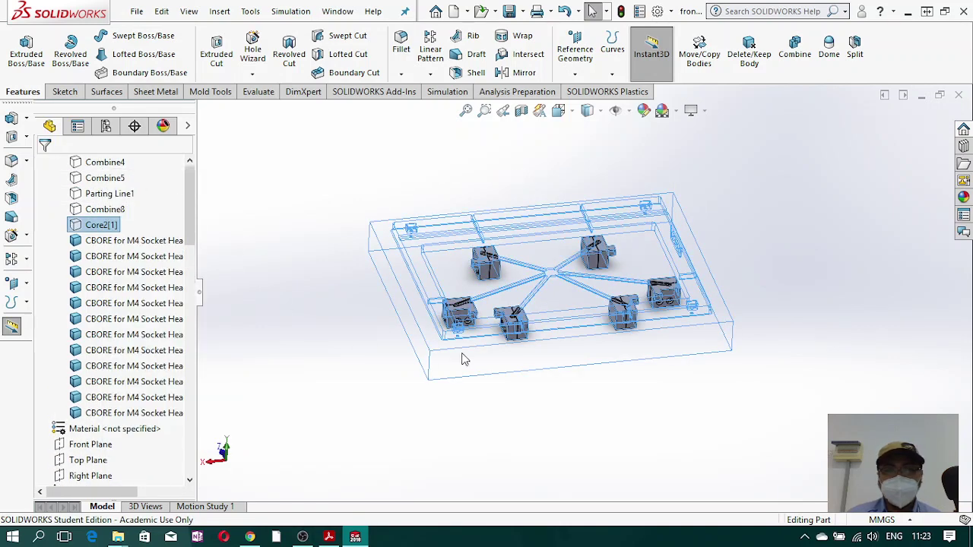
left_click(755, 385)
- Examine how the insert blocks and their retaining extensions fit in the core near the ends of the radial channels
middle_click_drag(483, 293, 467, 342)
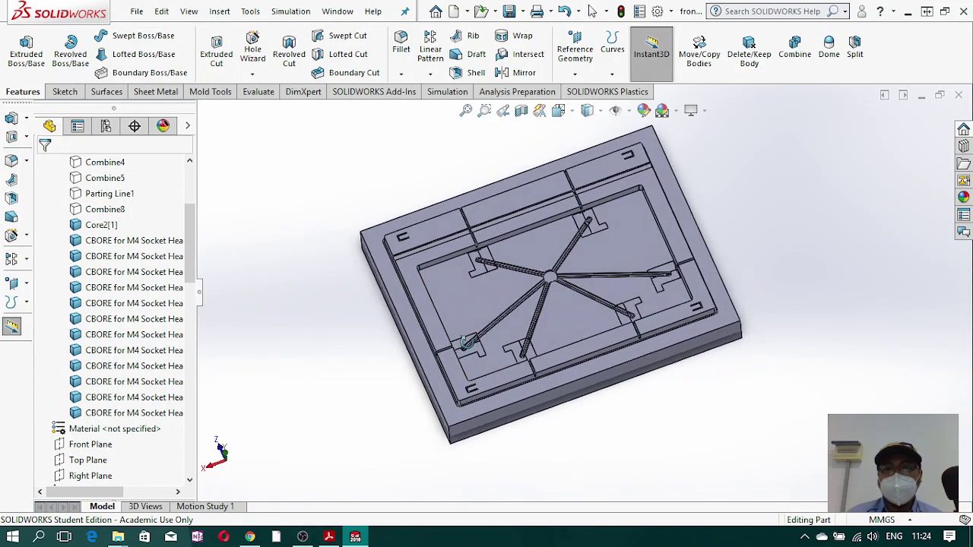
scroll(467, 275, "down", 7)
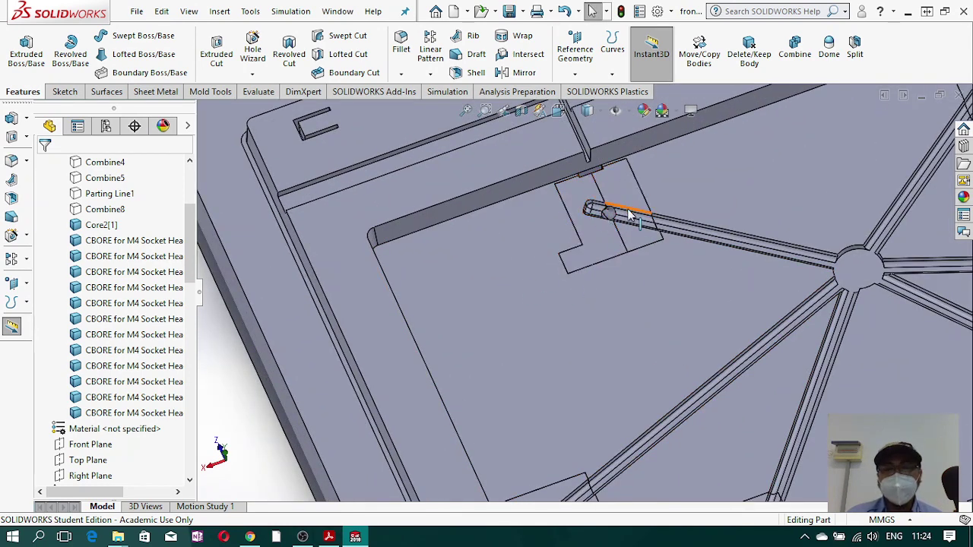
scroll(609, 214, "up", 3)
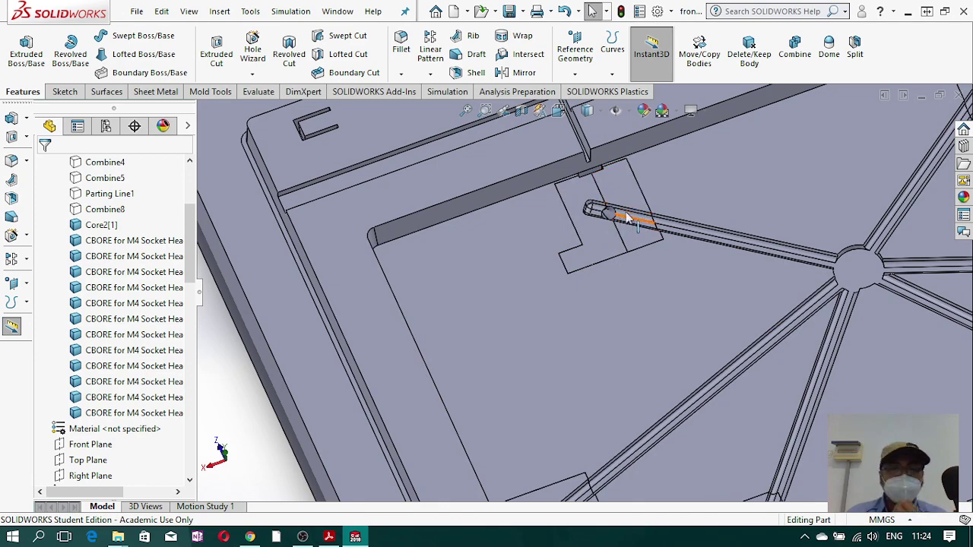
scroll(487, 303, "up", 3)
middle_click_drag(625, 338, 563, 308)
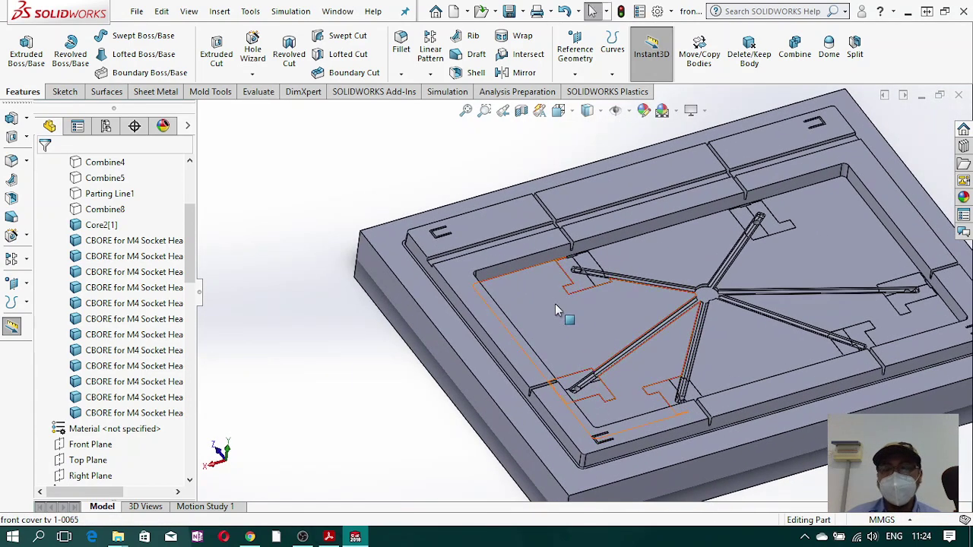
scroll(555, 303, "down", 5)
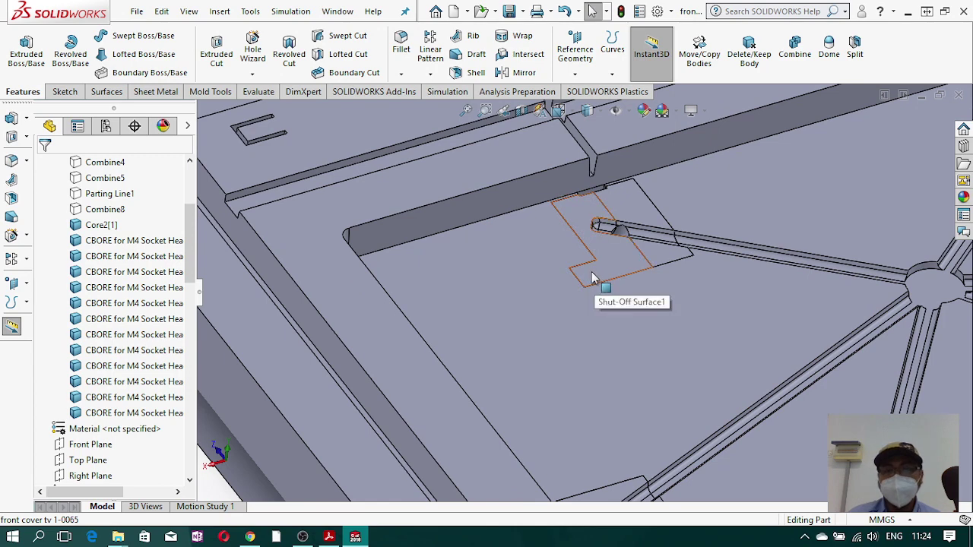
scroll(585, 283, "up", 3)
scroll(616, 273, "up", 3)
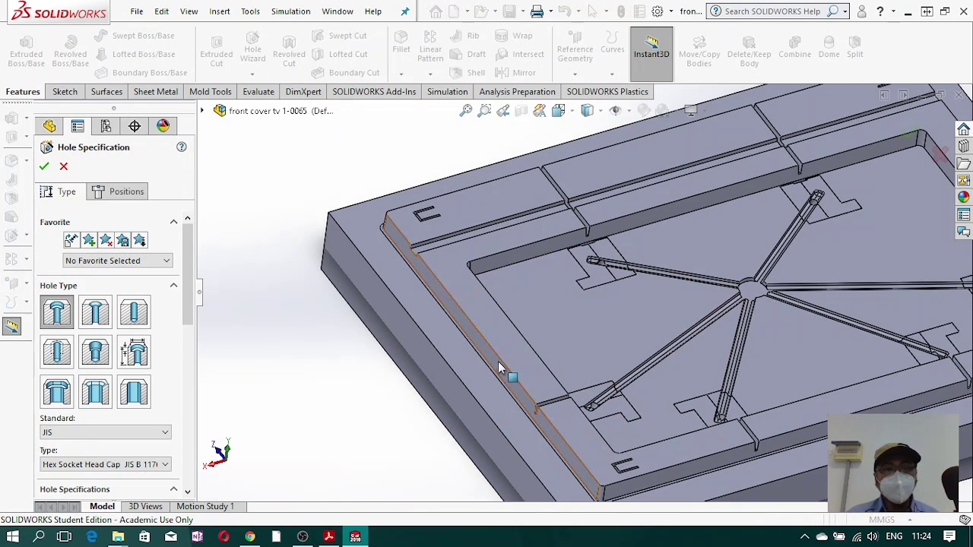
- Position the first counterbored hole on the small retaining tab of an insert block, using that block's flat face as the sketch plane
left_click(127, 192)
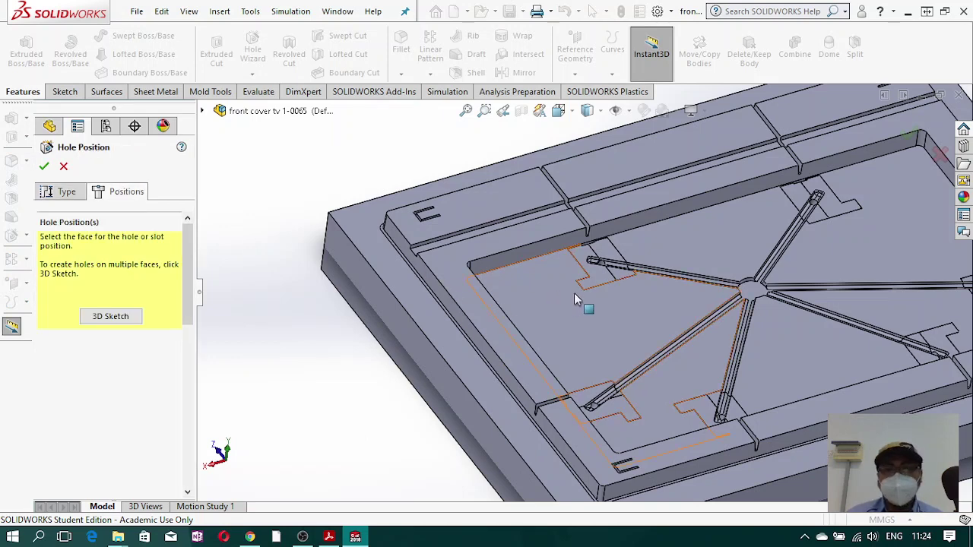
scroll(578, 300, "down", 5)
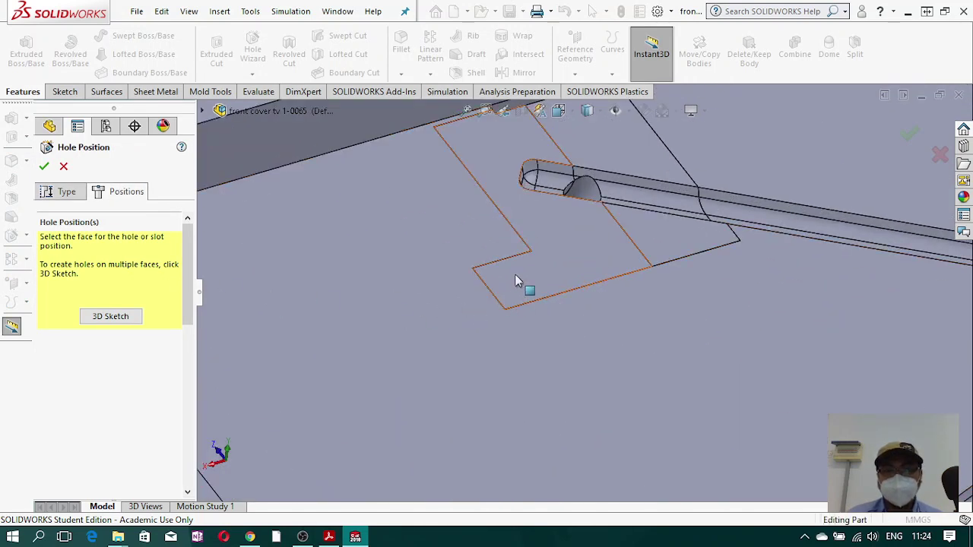
left_click(516, 281)
left_click(517, 286)
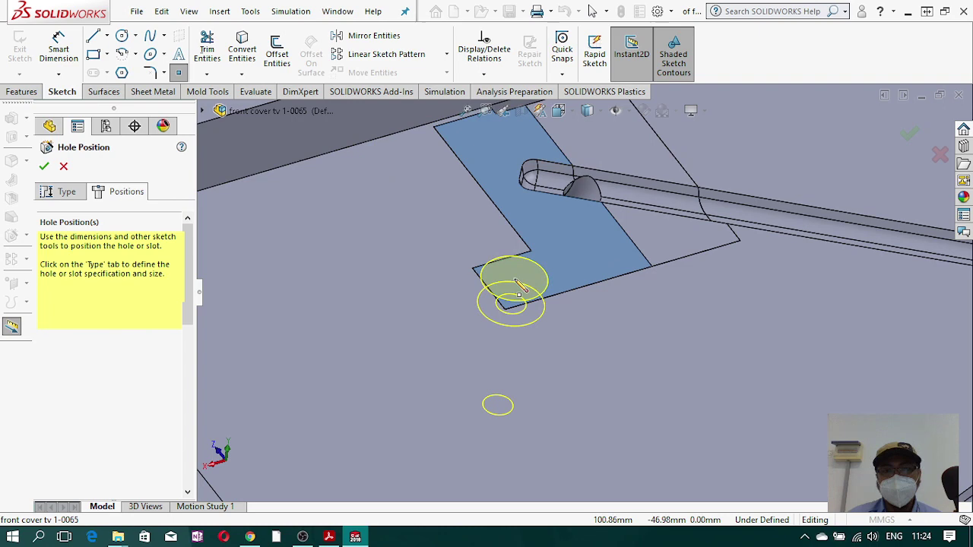
left_click(508, 277)
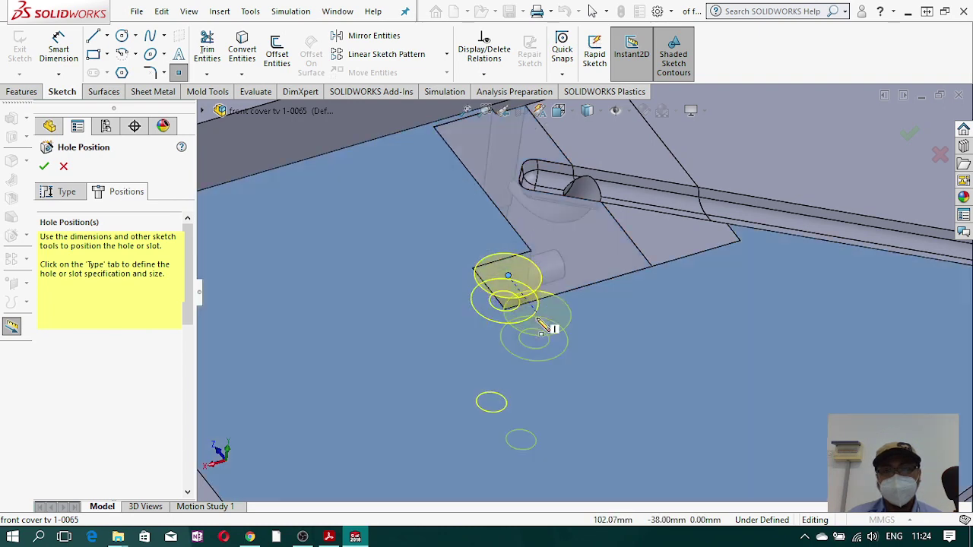
- Place a counterbored hole point on the small retaining tab of each of the other five insert blocks around the core
scroll(543, 325, "up", 9)
scroll(584, 394, "down", 4)
scroll(599, 357, "down", 3)
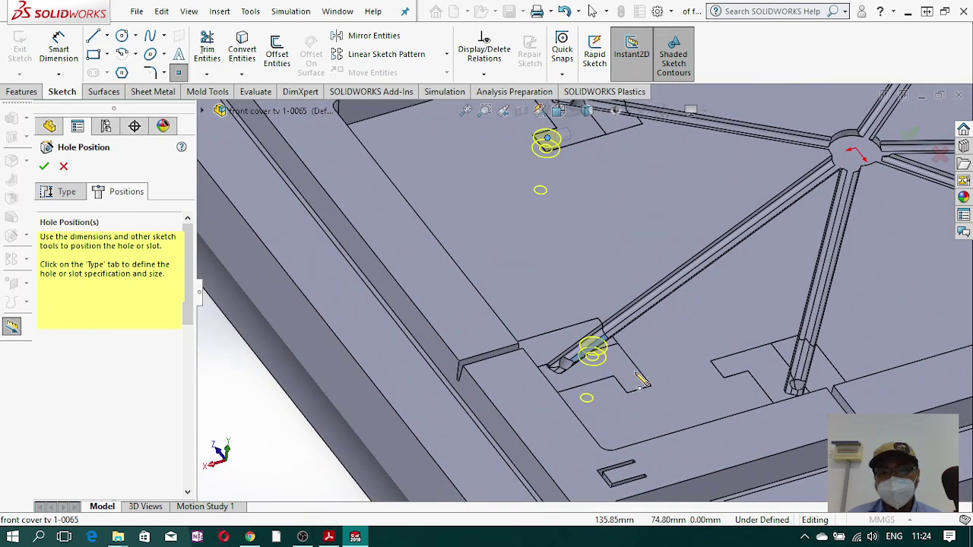
left_click(762, 370)
scroll(768, 365, "up", 8)
scroll(764, 319, "down", 8)
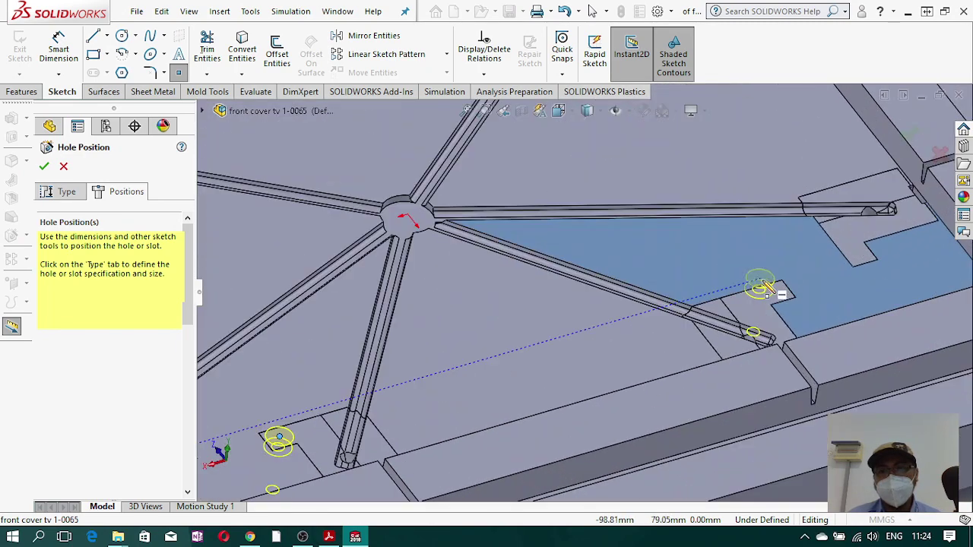
left_click(856, 257)
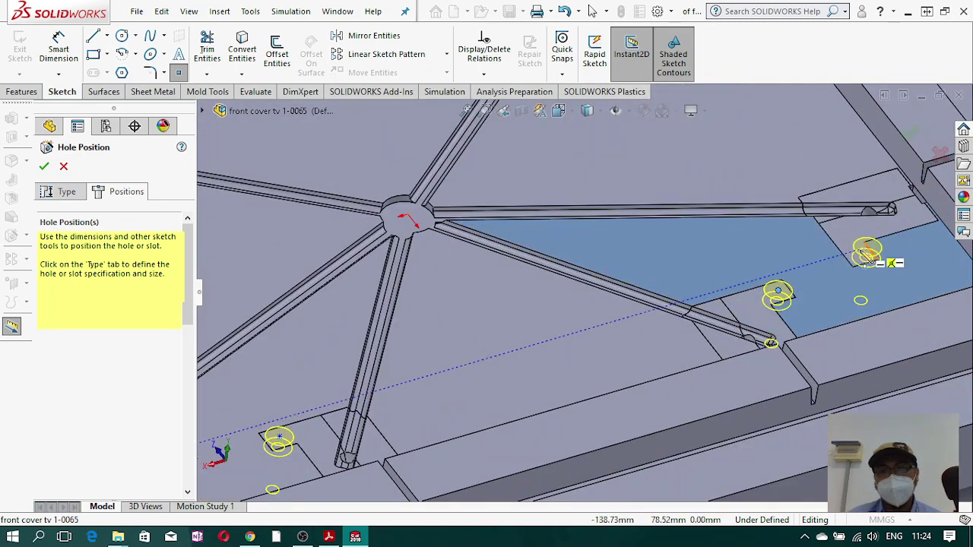
scroll(593, 289, "up", 3)
scroll(625, 178, "down", 3)
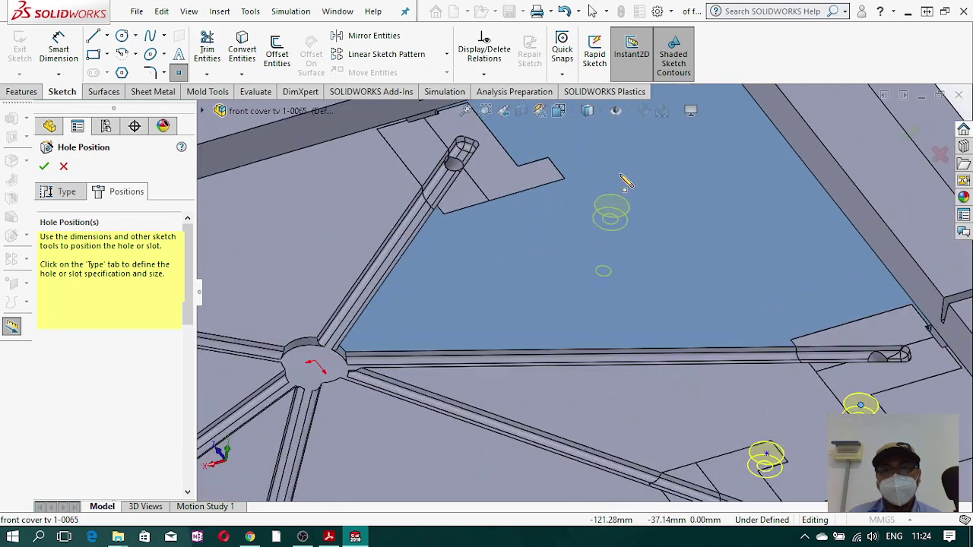
left_click(542, 174)
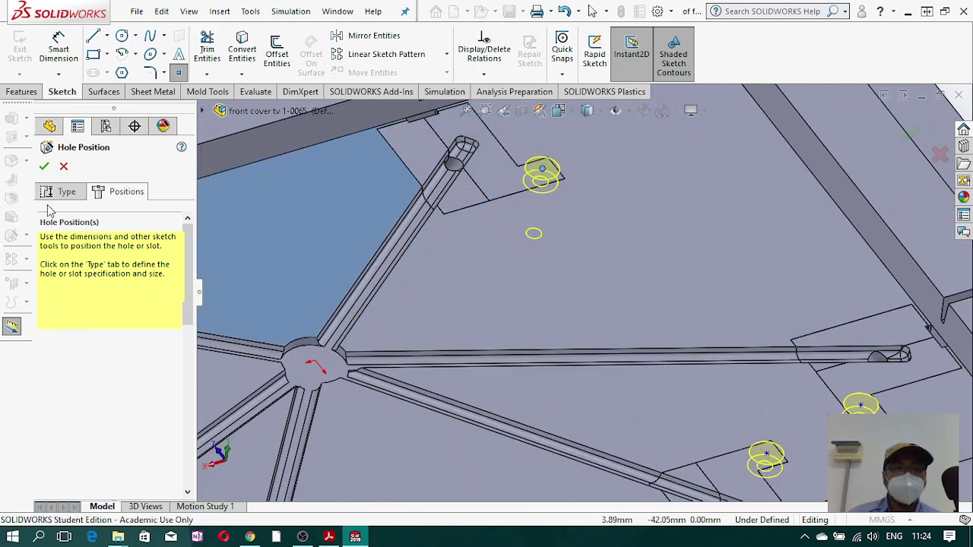
- From the top view, dimension the upper-left side block's hole centre 5 mm from its tab's upper edge and 5 mm from its right edge
left_click(566, 113)
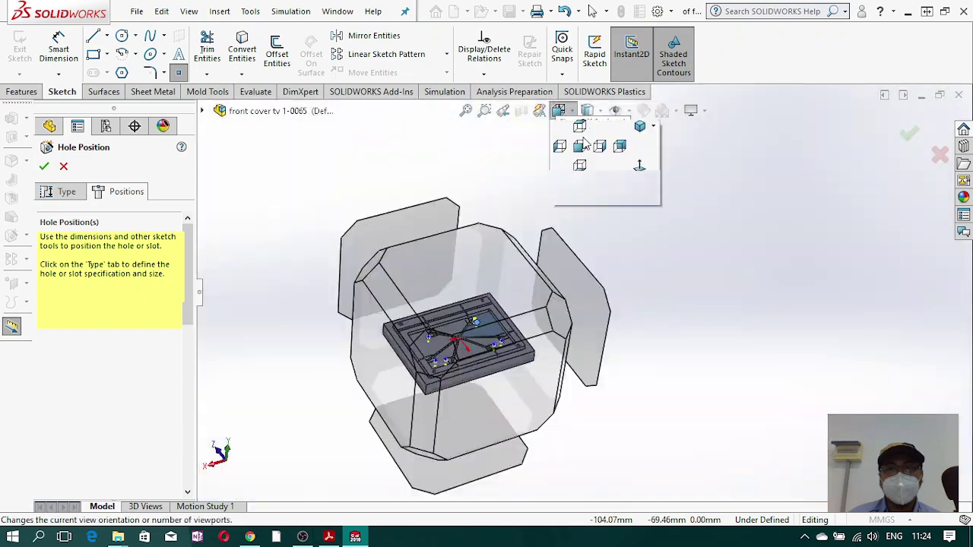
left_click(639, 191)
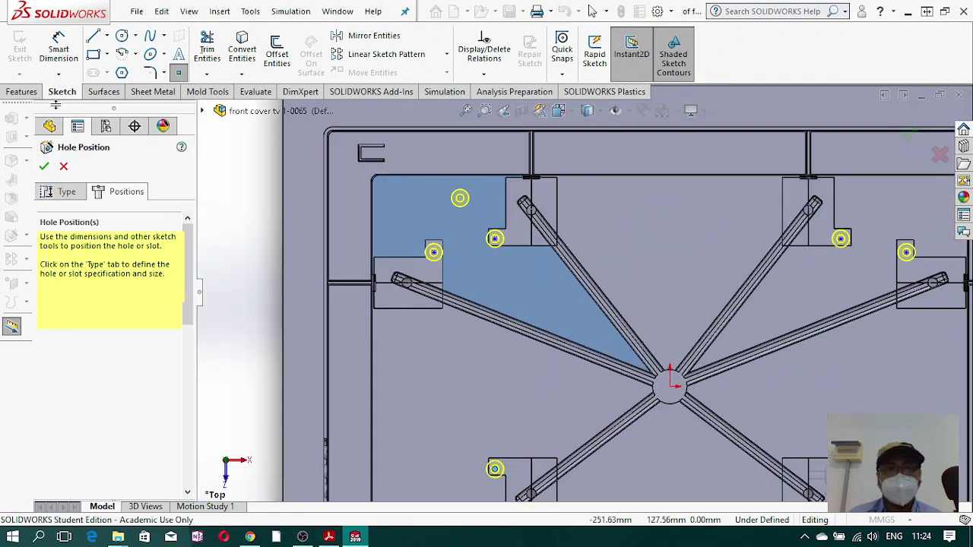
left_click(58, 52)
scroll(495, 243, "down", 5)
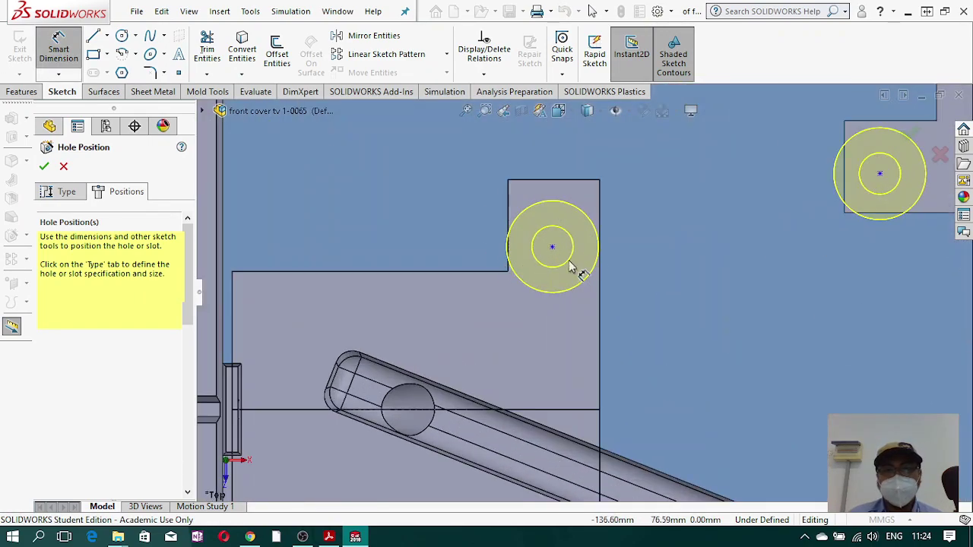
left_click(553, 249)
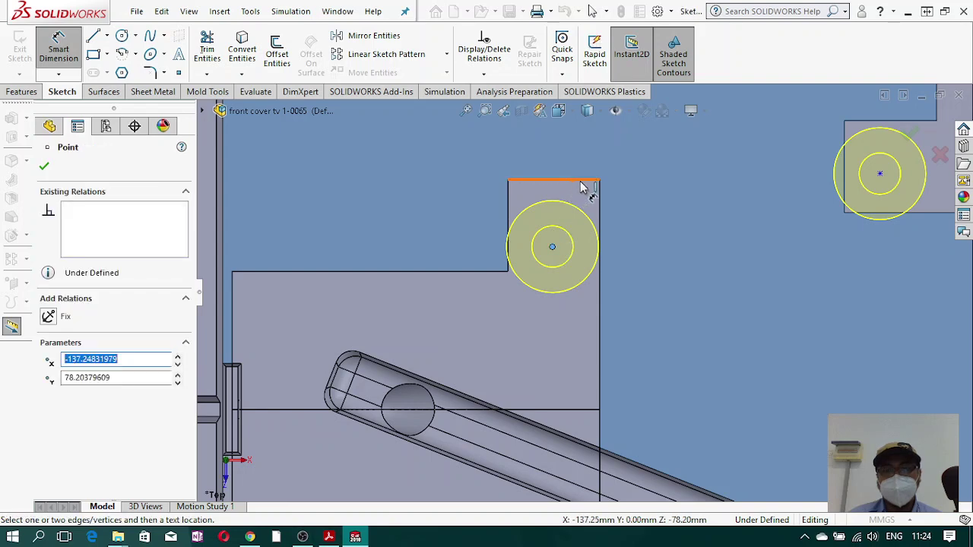
left_click(585, 188)
left_click(677, 228)
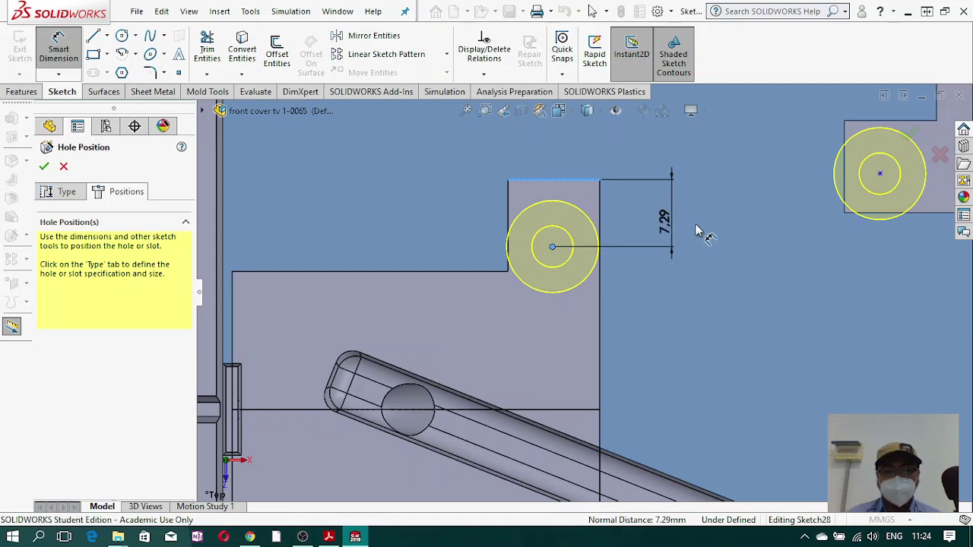
type("5")
key("Return")
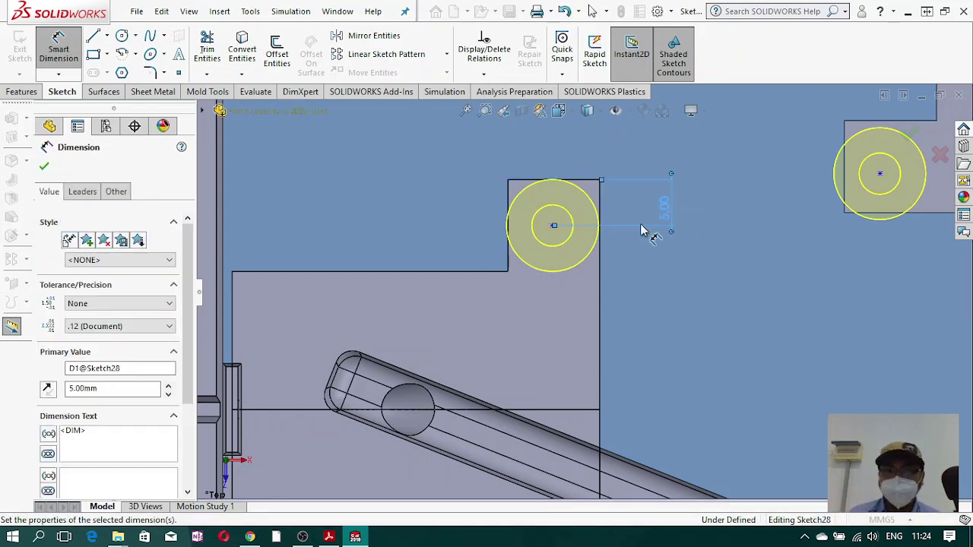
left_click(553, 226)
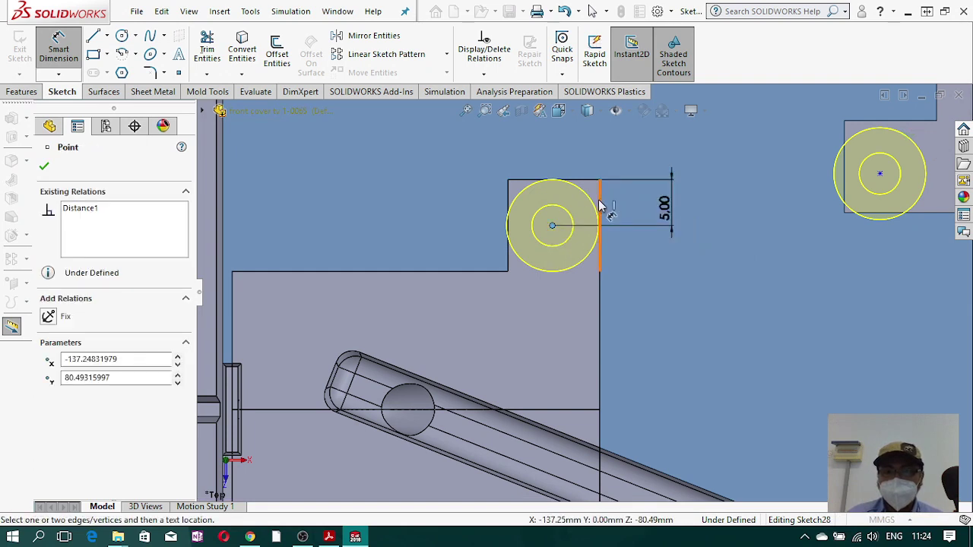
left_click(592, 156)
type("5.1504088mm")
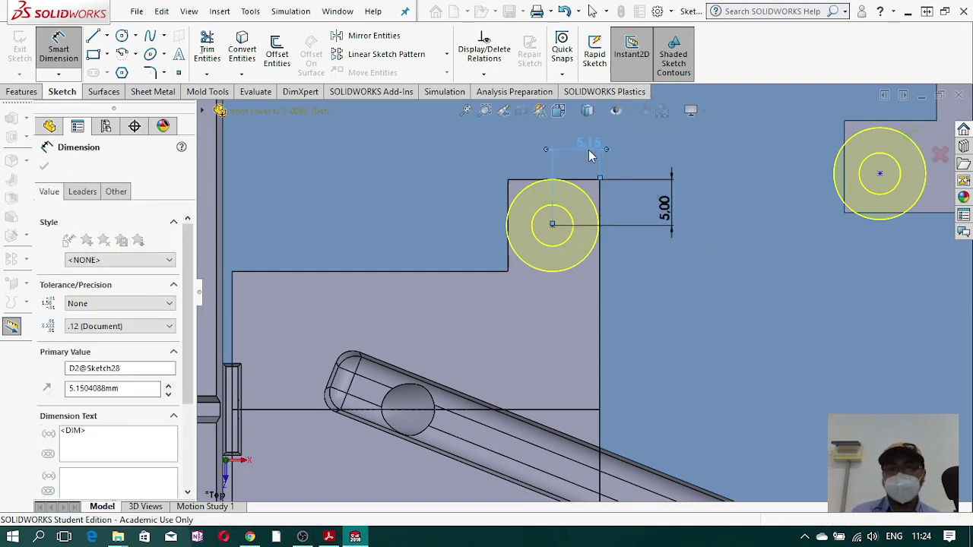
key("Return")
- Dimension the hole centre of the adjacent block at the core's upper left 5 mm from its tab's upper and left edges
scroll(695, 258, "up", 5)
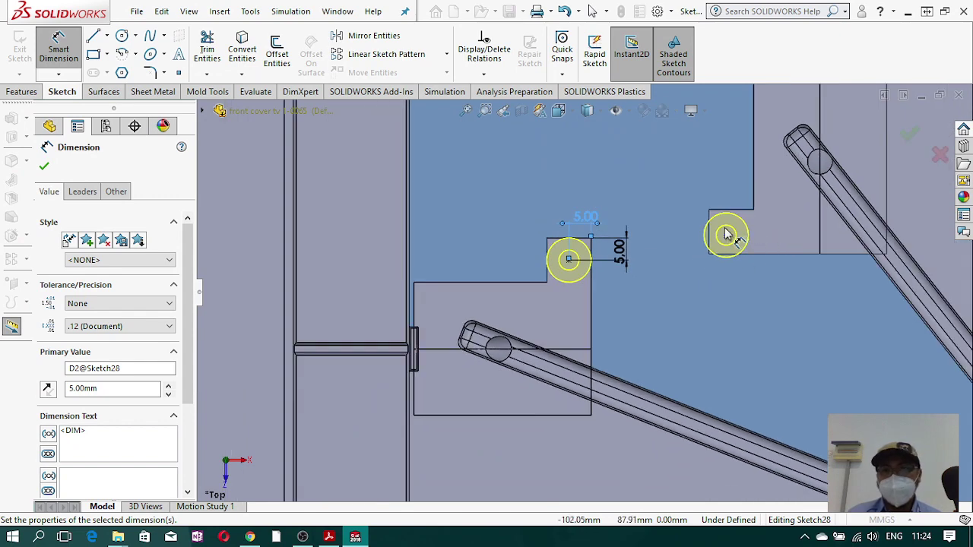
left_click(727, 236)
left_click(728, 210)
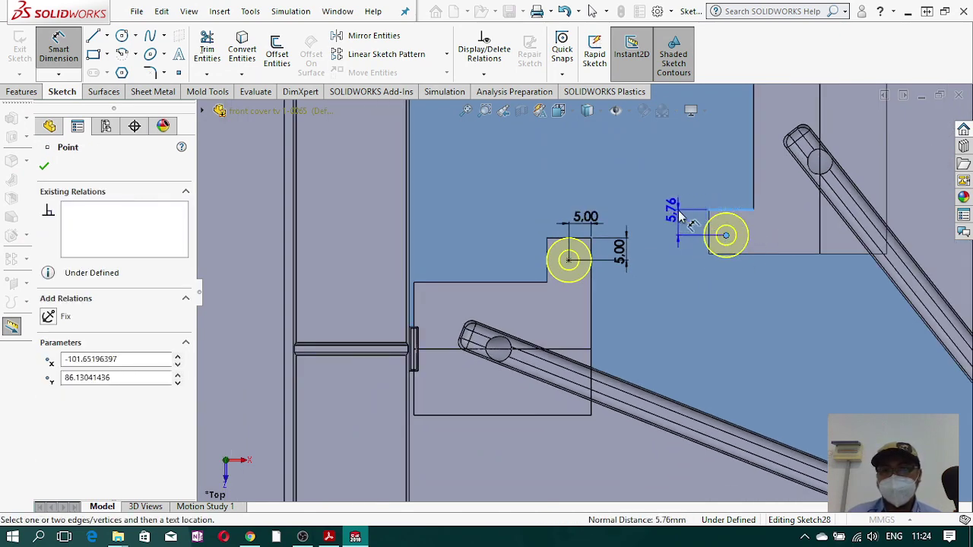
left_click(689, 218)
type("5.76062688mm")
key("Return")
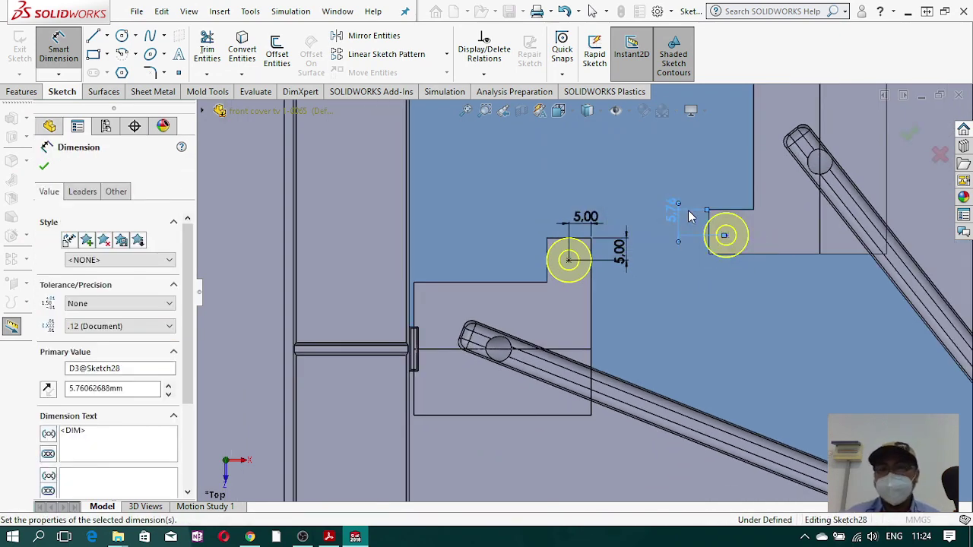
left_click(727, 234)
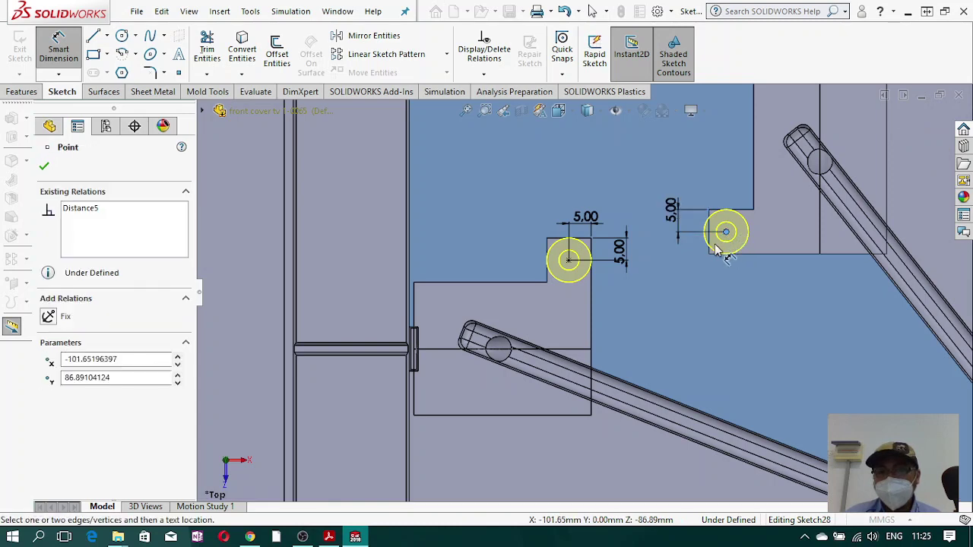
left_click(725, 285)
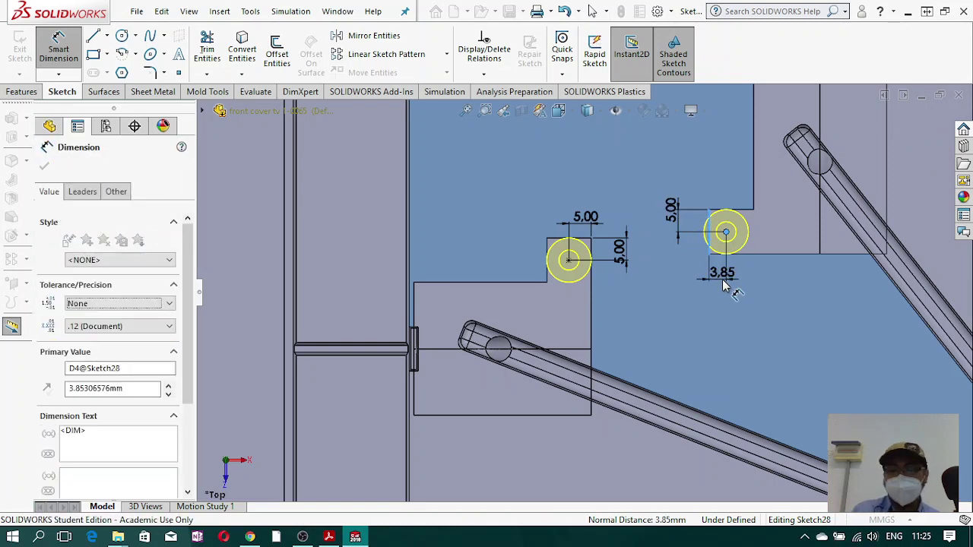
- Dimension the lower-left insert block's hole centre 5 mm from the upper edge and 5 mm from the left edge of its tab
scroll(692, 292, "up", 8)
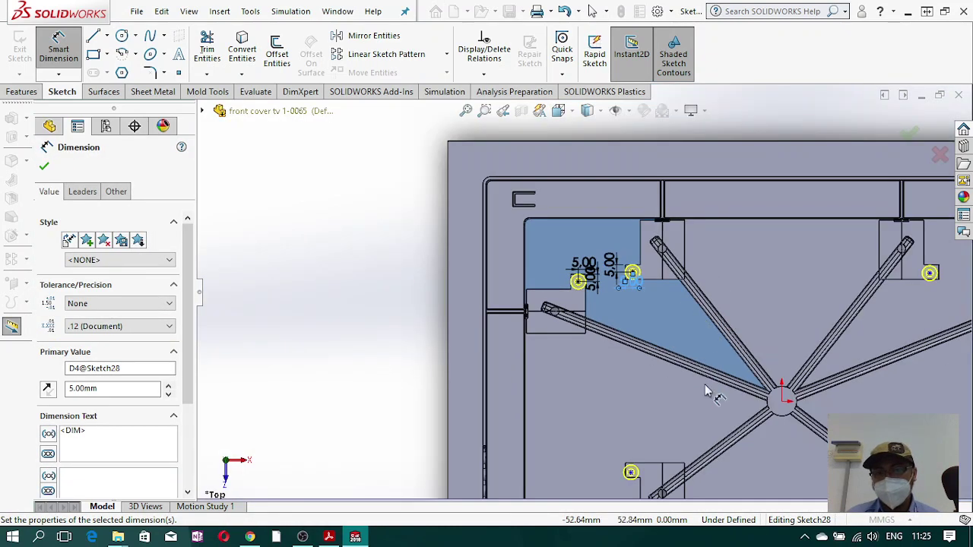
scroll(612, 381, "down", 8)
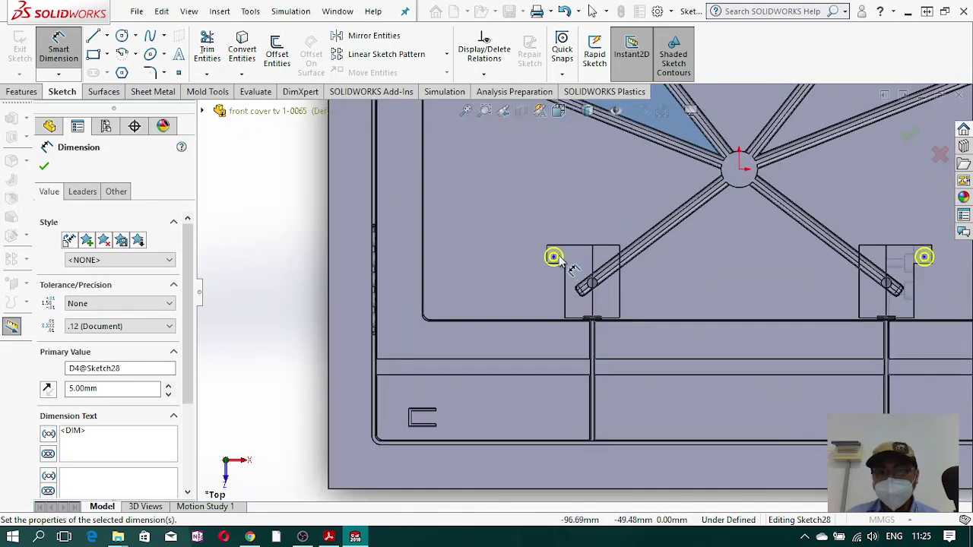
left_click(550, 266)
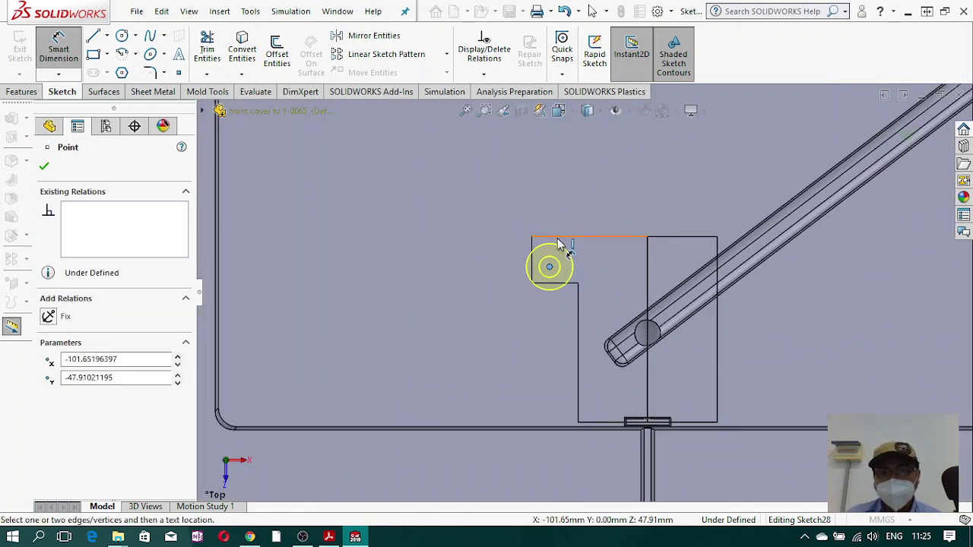
left_click(475, 252)
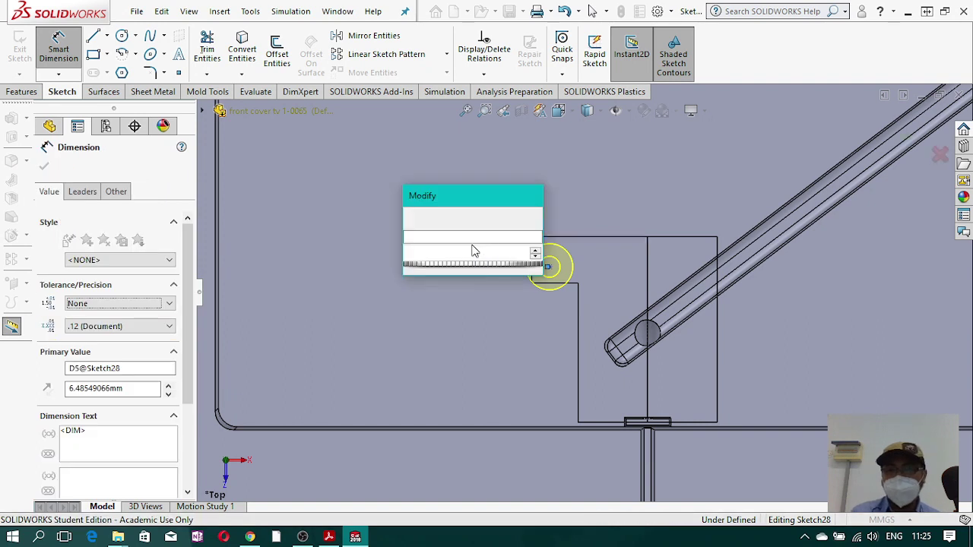
key("Return")
left_click_drag(548, 266, 550, 263)
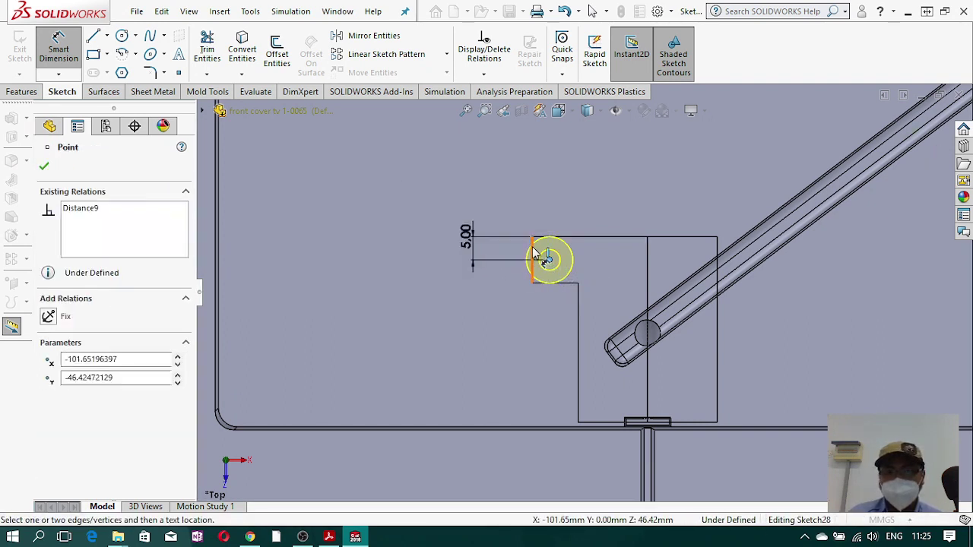
left_click(542, 206)
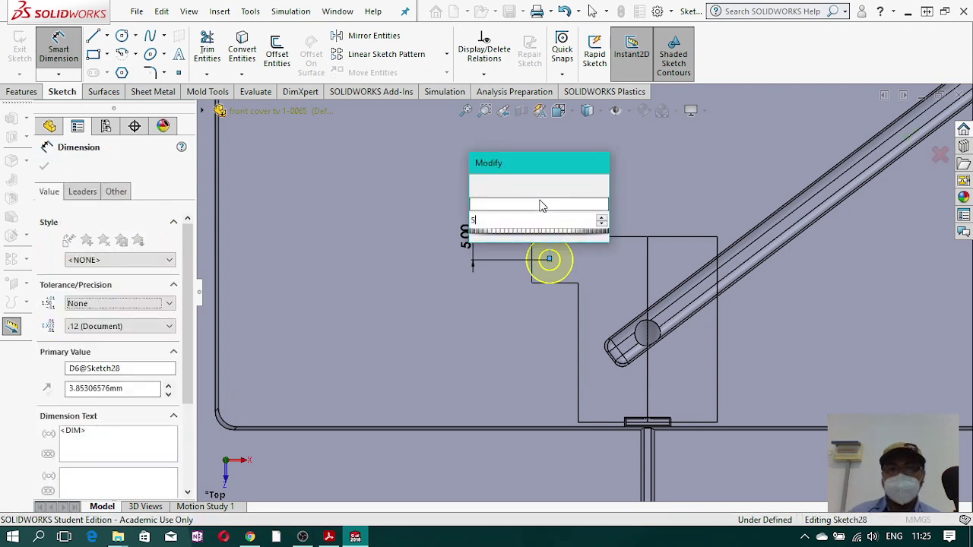
key("Return")
- Dimension the lower-right insert block's hole centre 5 mm from the upper edge and 5 mm from the right edge of its tab
scroll(708, 352, "up", 6)
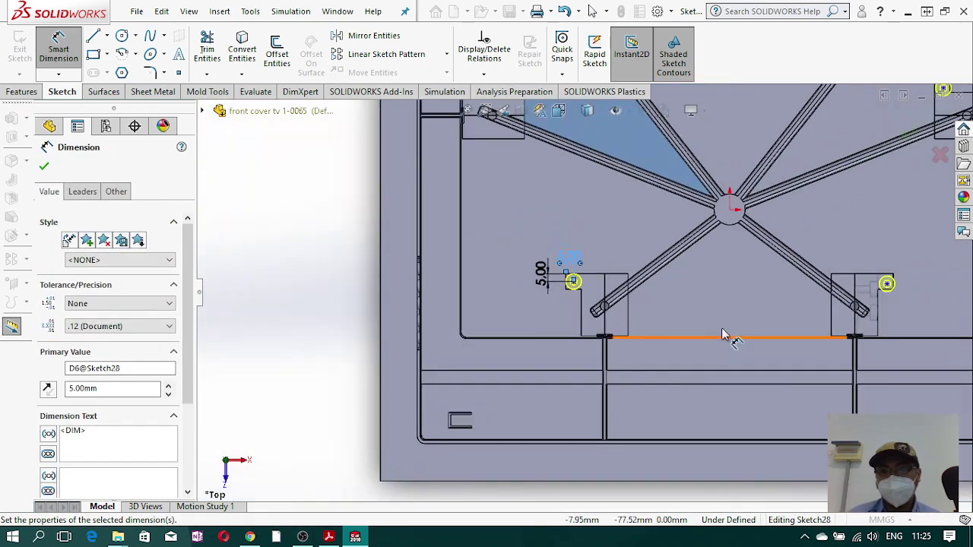
scroll(791, 296, "down", 5)
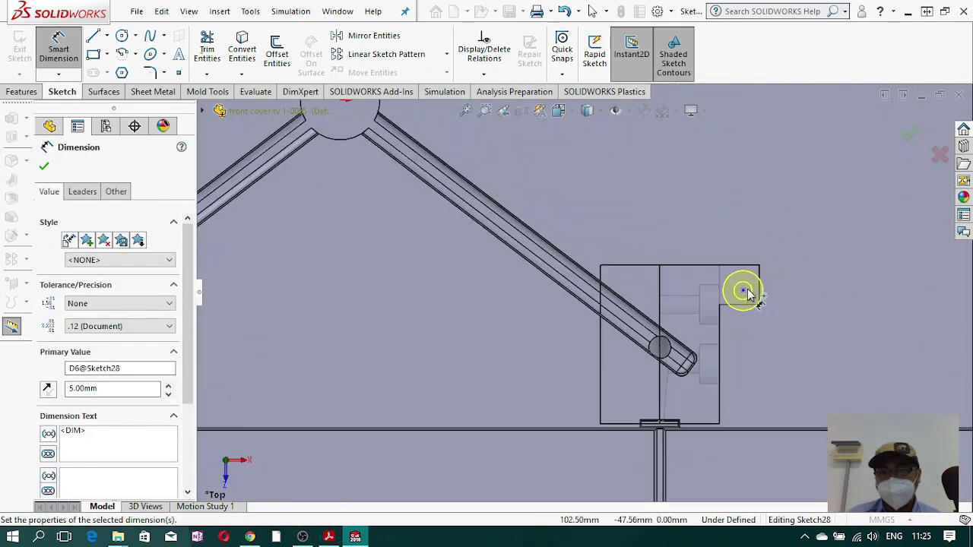
left_click(744, 291)
left_click(739, 266)
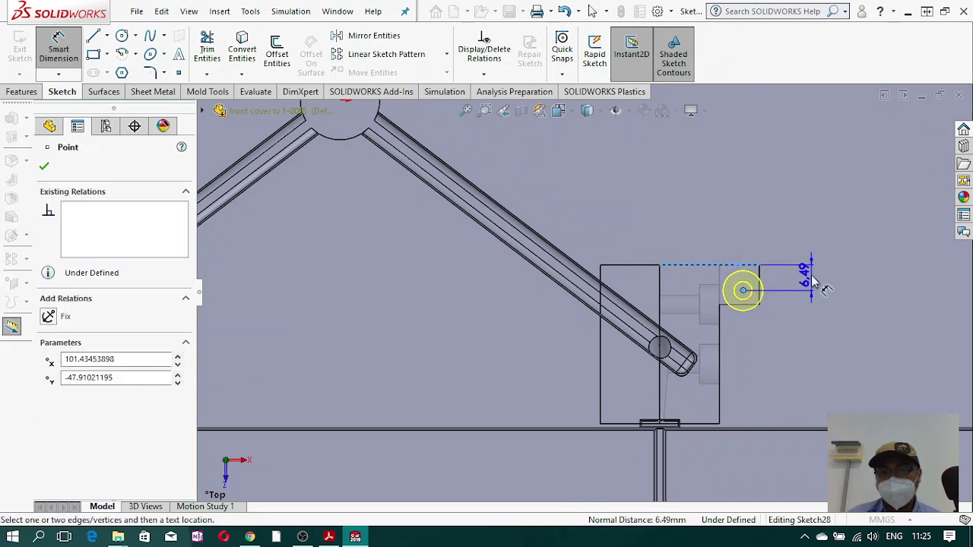
left_click(816, 287)
key("Return")
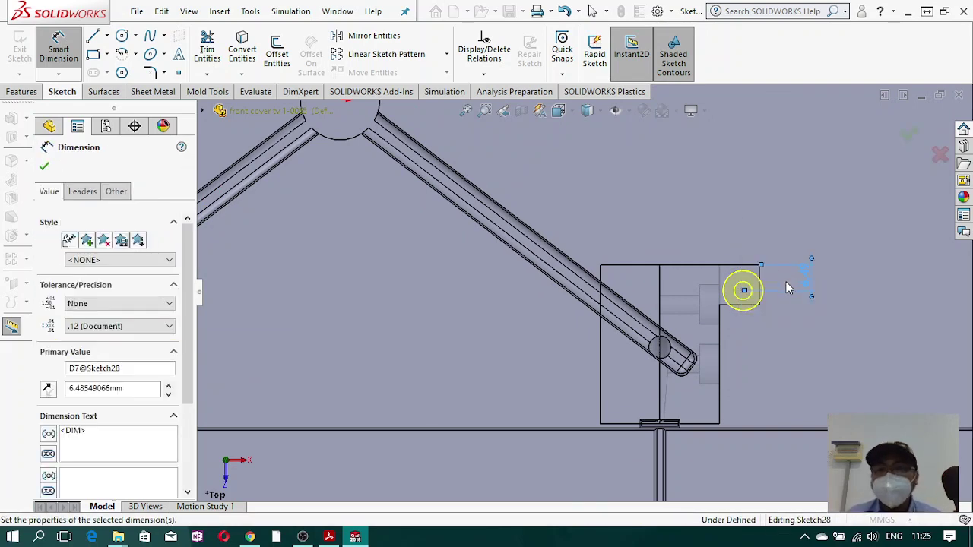
left_click(745, 286)
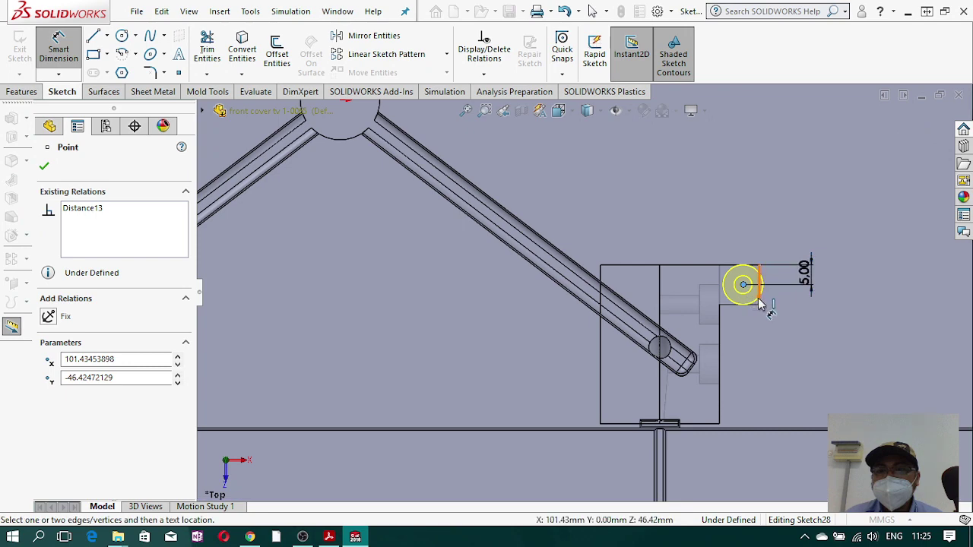
left_click(760, 223)
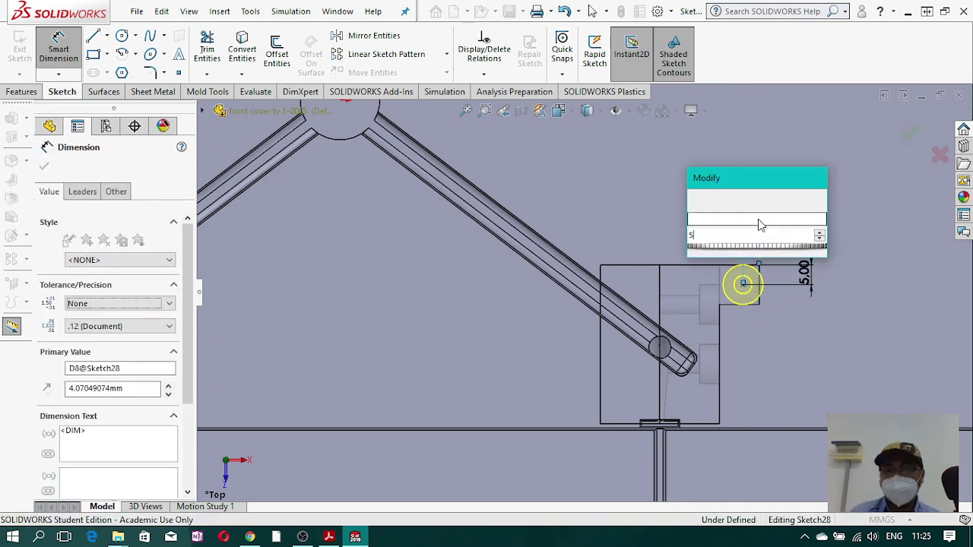
key("Return")
scroll(645, 235, "up", 6)
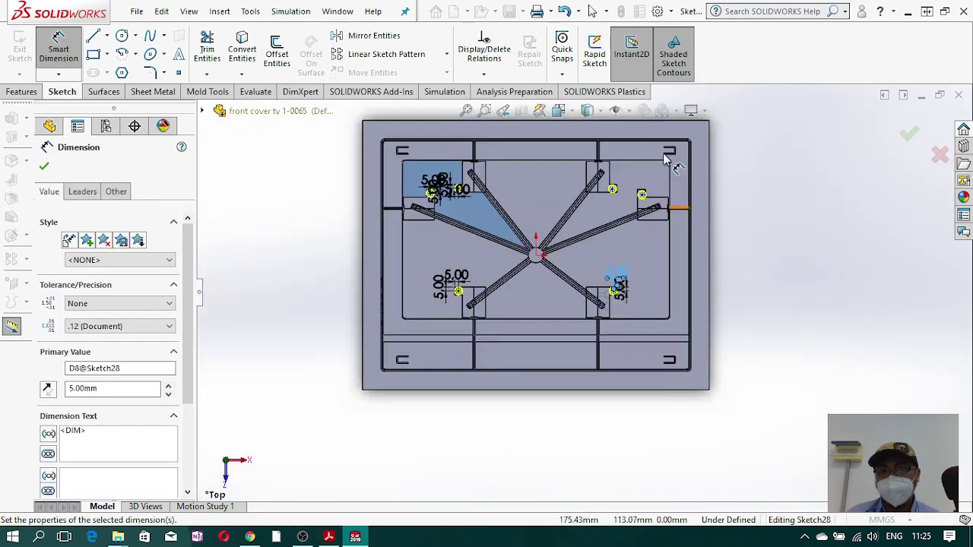
- Dimension the hole centre of the side block at the core's upper right 5 mm from its tab's left and upper edges
scroll(615, 234, "down", 8)
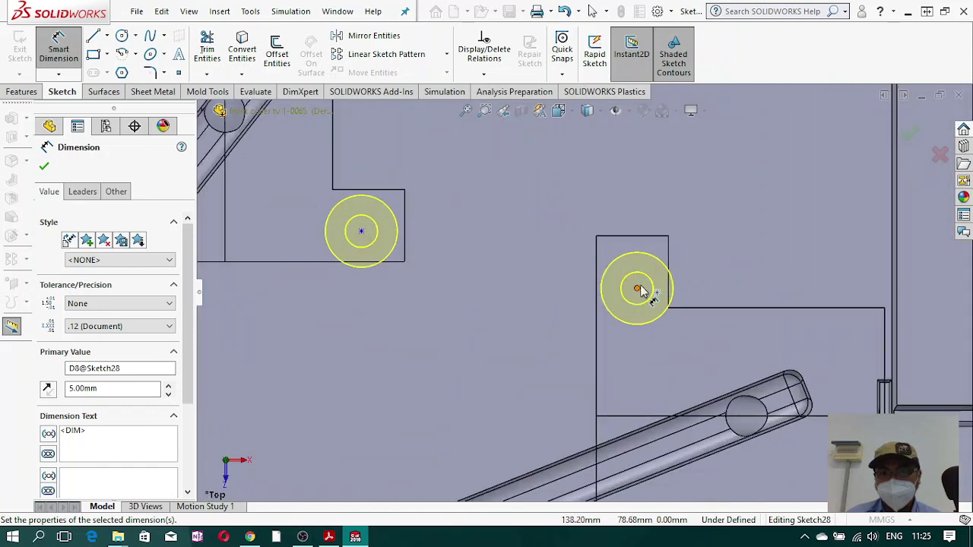
left_click(637, 289)
left_click(599, 245)
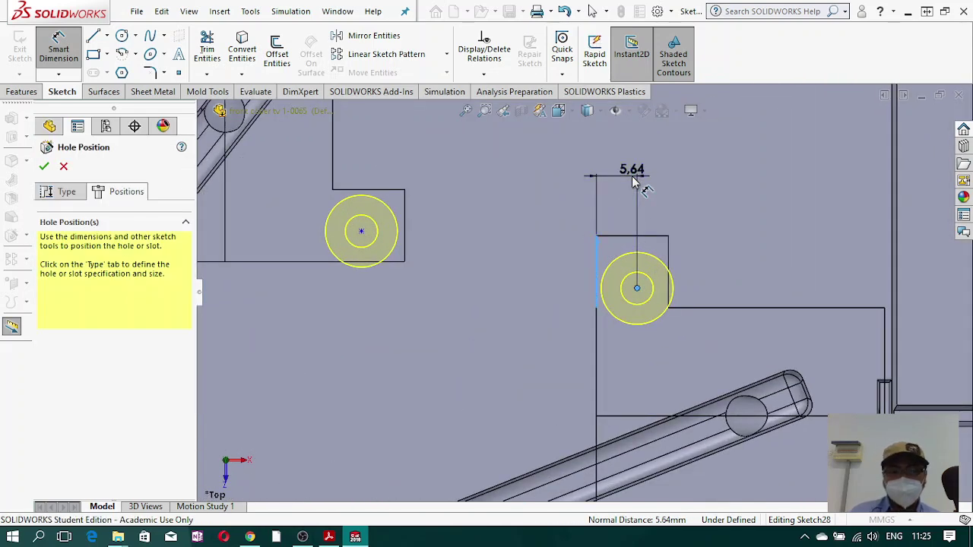
left_click(635, 182)
type("5")
key("Return")
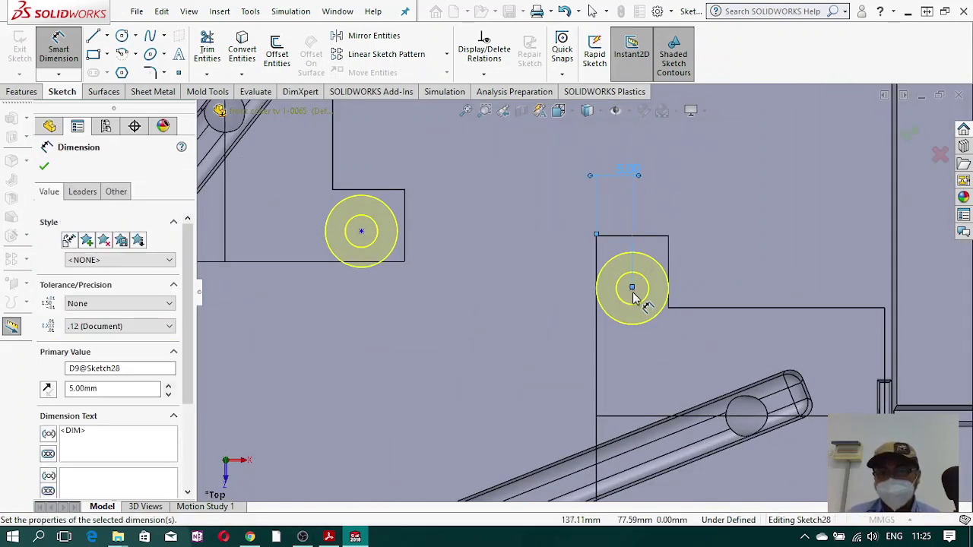
left_click(653, 236)
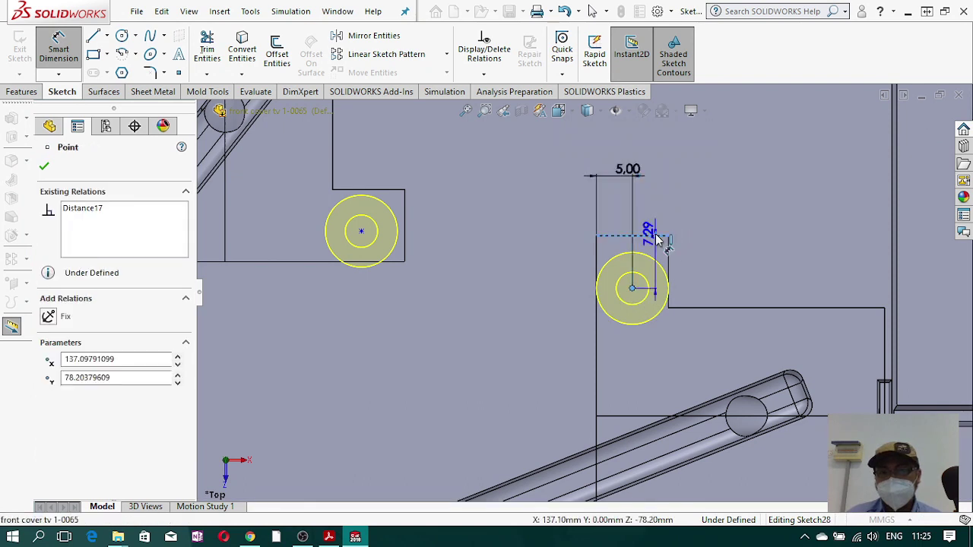
left_click(546, 259)
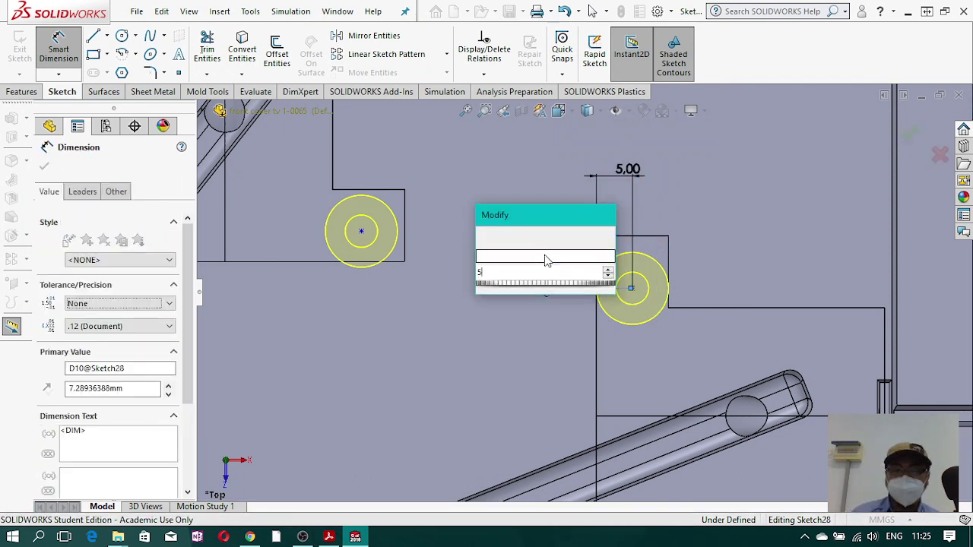
type("5")
key("Return")
- Dimension the adjacent upper-right block's hole centre 5 mm from the lower edge and 5 mm from the right edge of its tab
left_click(362, 232)
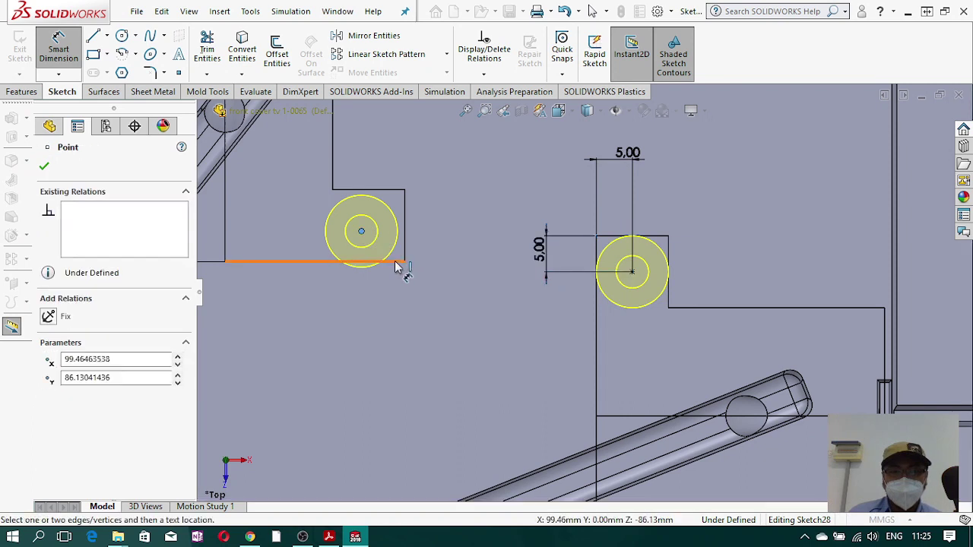
left_click(445, 255)
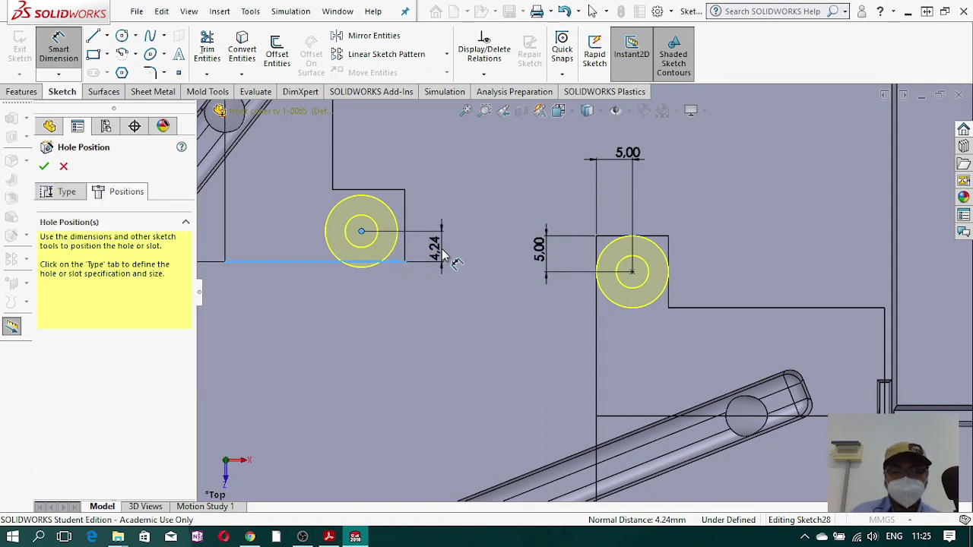
key("Return")
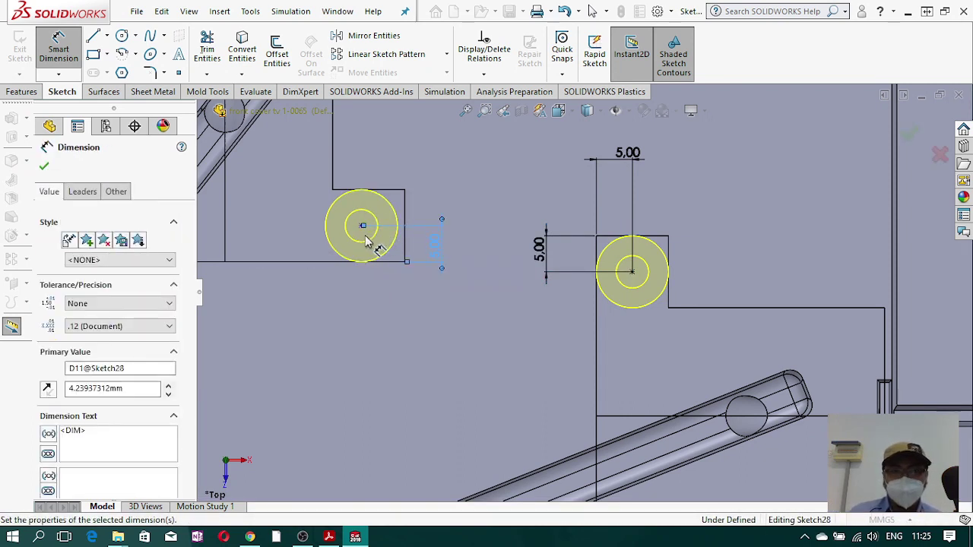
left_click(361, 226)
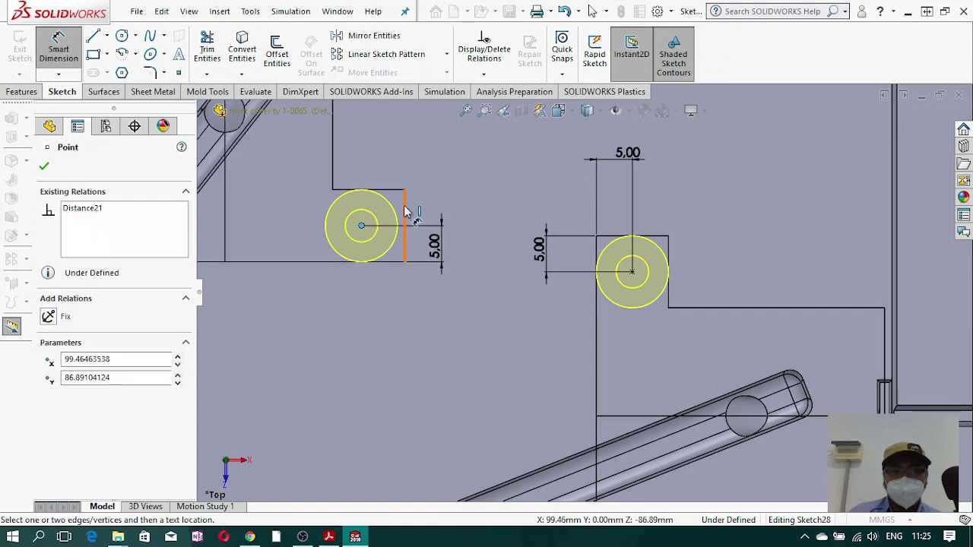
left_click(408, 171)
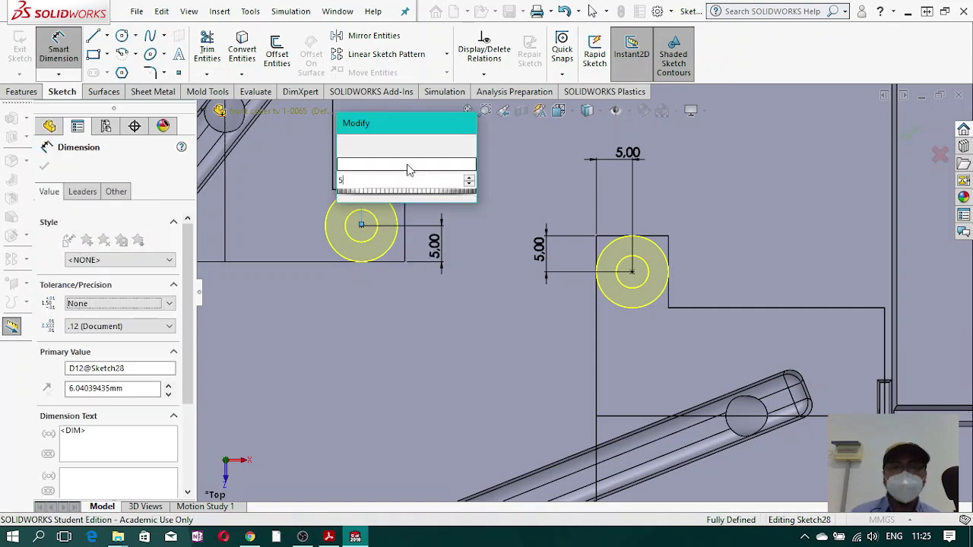
key("Return")
- Finish dimensioning the hole positions and set the M4 holes' counterbore diameter to 9 mm in the hole specification
scroll(528, 332, "up", 5)
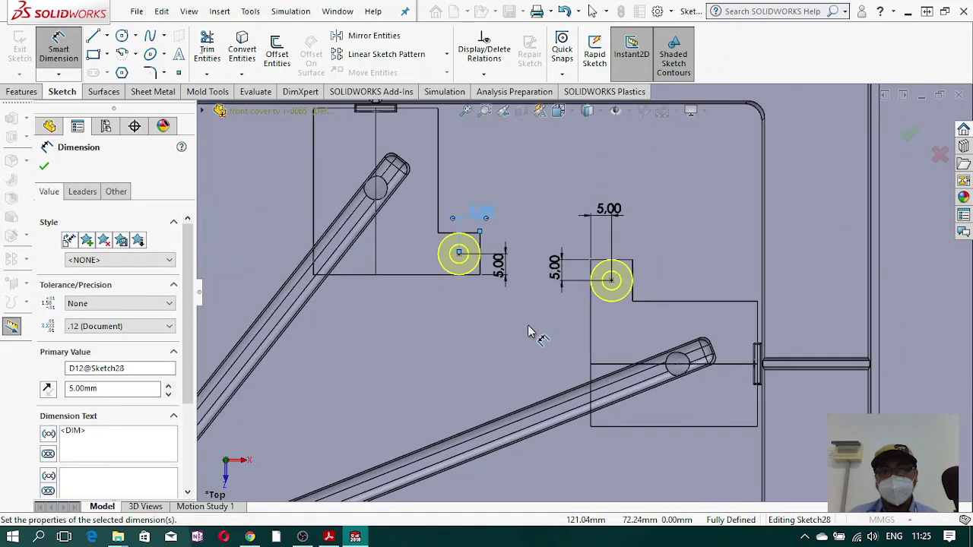
scroll(529, 332, "up", 8)
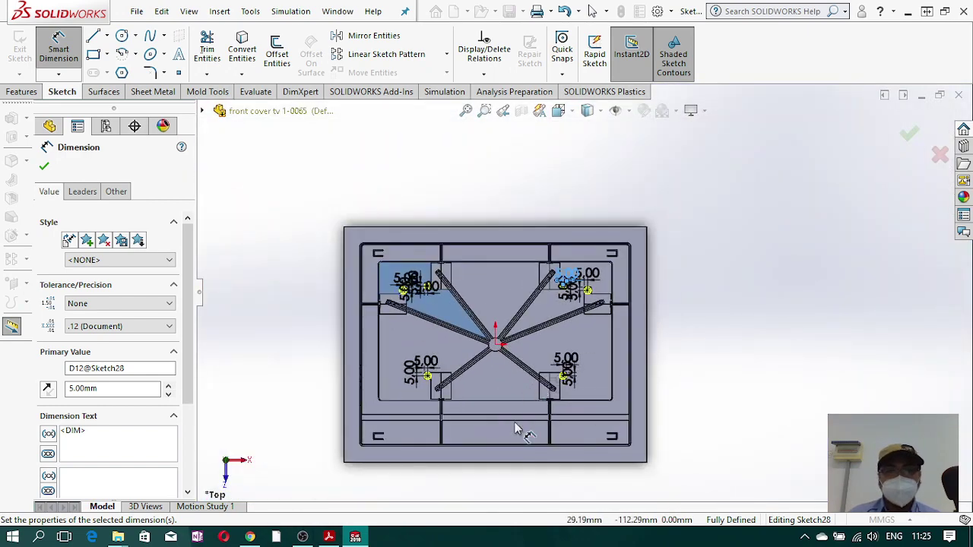
mouse_move(522, 428)
middle_mouse_down()
mouse_move(508, 304)
mouse_move(537, 255)
middle_mouse_up()
scroll(507, 360, "down", 2)
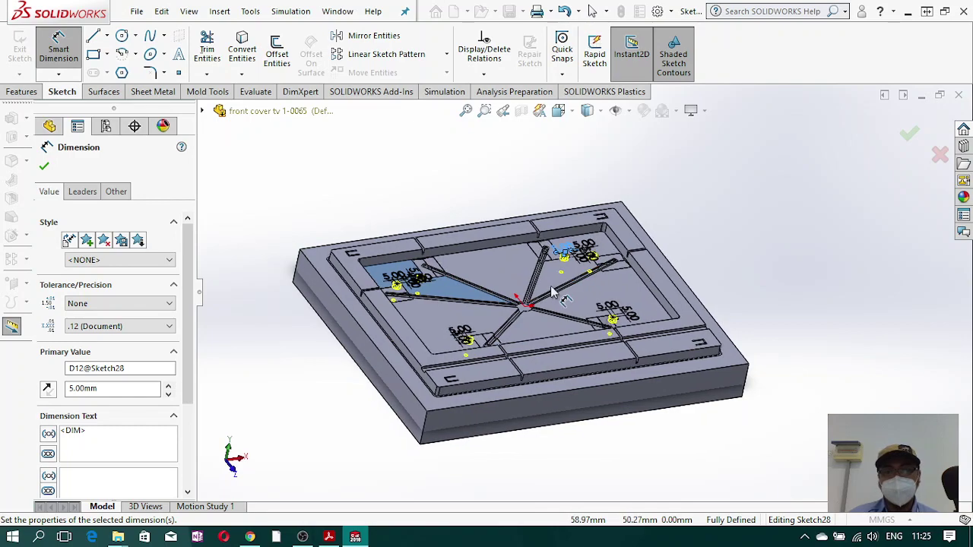
scroll(550, 289, "down", 2)
mouse_move(549, 289)
middle_mouse_down()
mouse_move(535, 268)
mouse_move(542, 226)
mouse_move(554, 282)
middle_mouse_up()
scroll(539, 278, "down", 4)
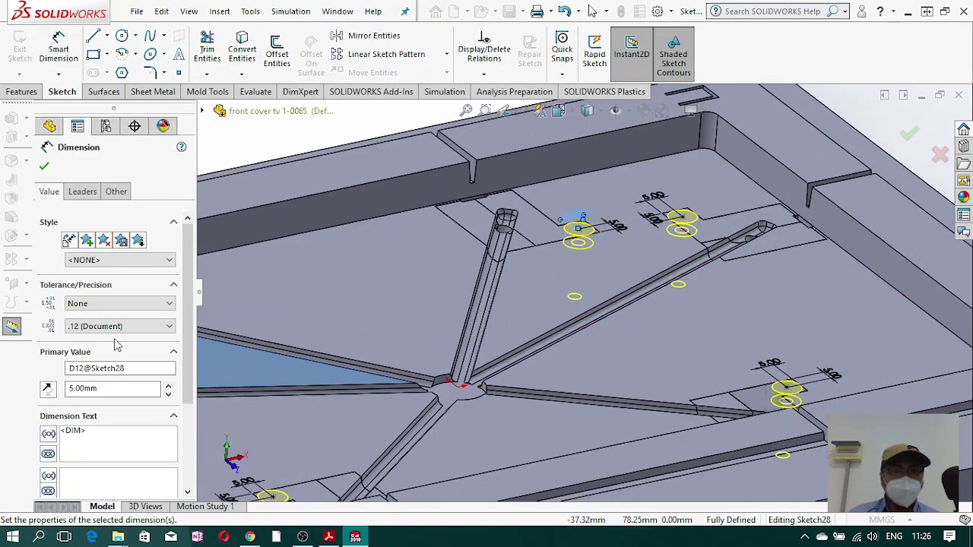
left_click(43, 167)
left_click(67, 193)
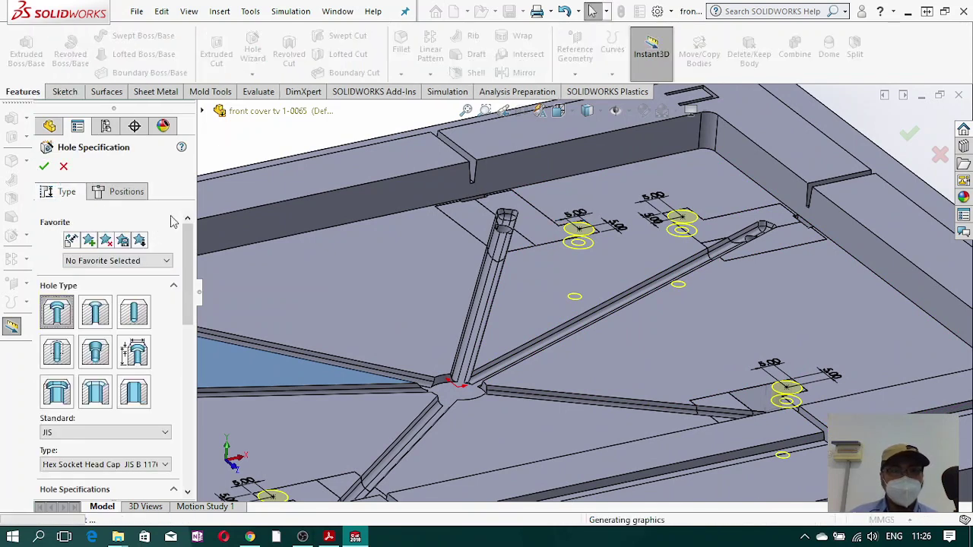
left_click_drag(190, 248, 192, 342)
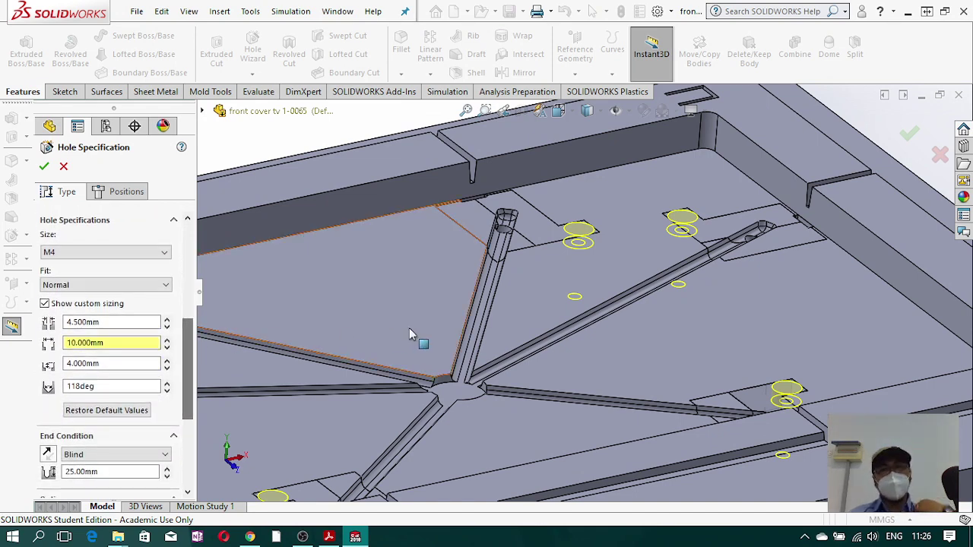
scroll(603, 270, "down", 5)
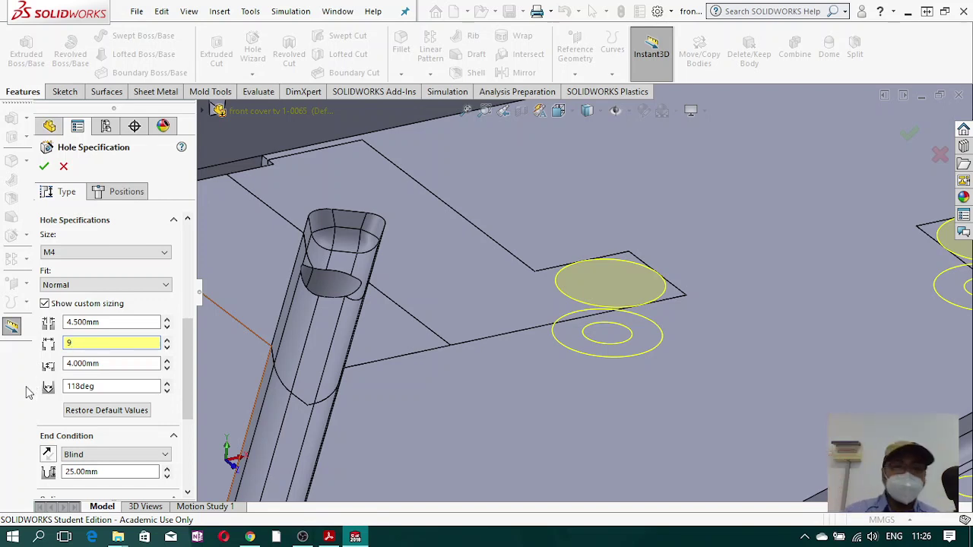
key("Return")
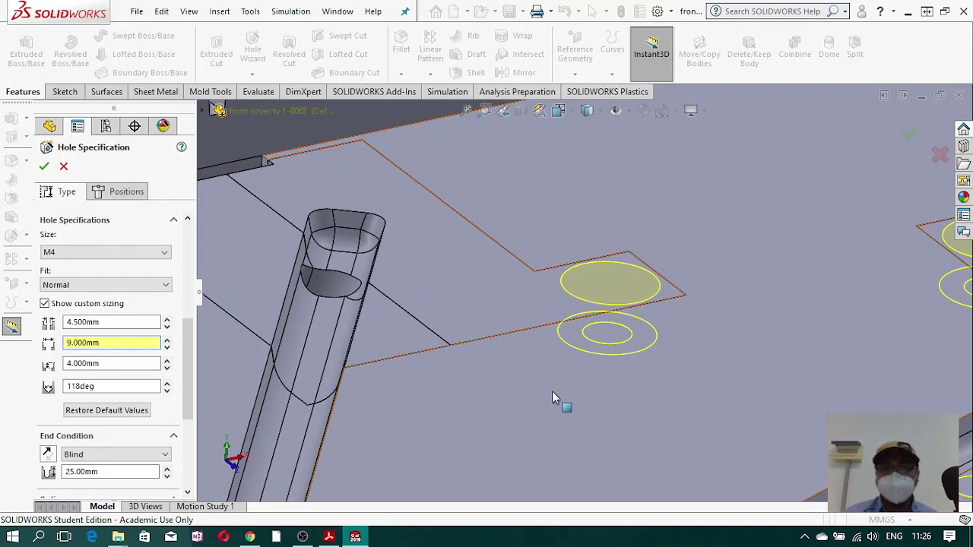
- Display the model in wireframe and set the M4 holes' blind depth to 20 mm
middle_click_drag(560, 402, 656, 337)
scroll(708, 331, "up", 6)
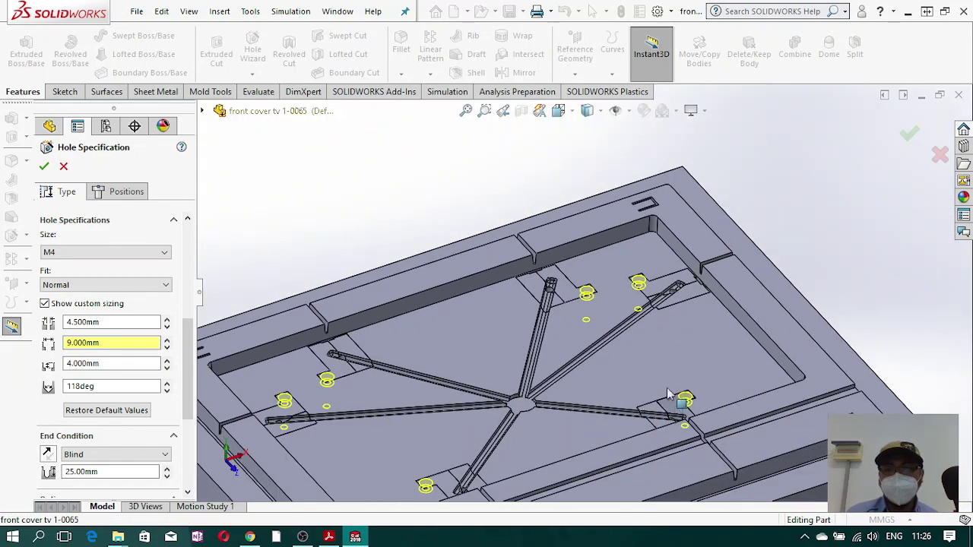
middle_click_drag(650, 422, 631, 378)
scroll(567, 321, "down", 8)
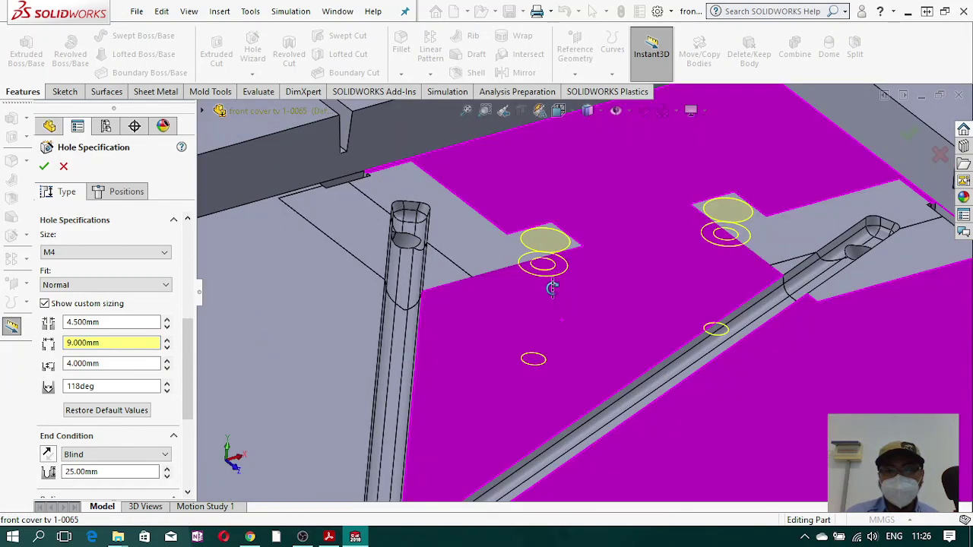
mouse_move(599, 111)
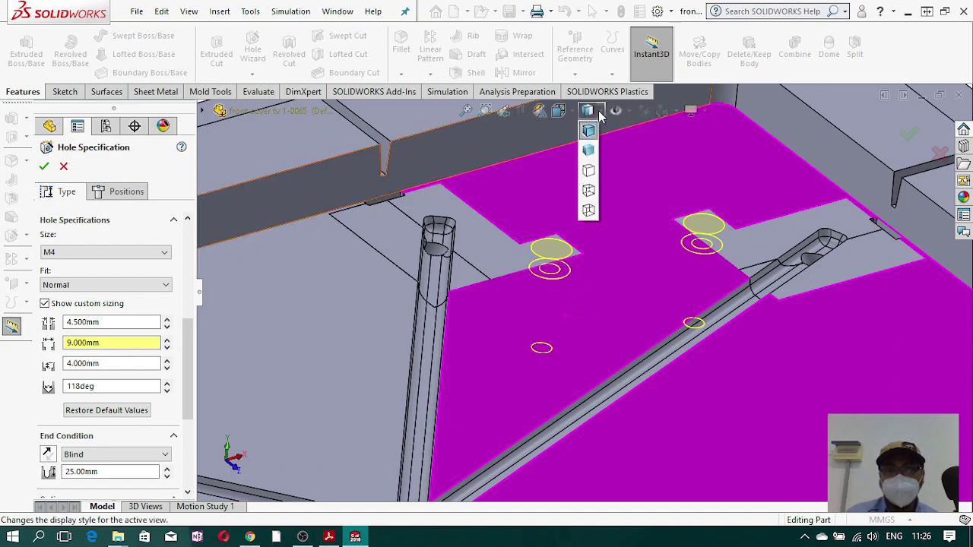
left_click(593, 212)
scroll(650, 352, "up", 5)
middle_click_drag(571, 356, 525, 311)
middle_click_drag(613, 423, 546, 388)
scroll(608, 393, "up", 1)
scroll(670, 332, "down", 3)
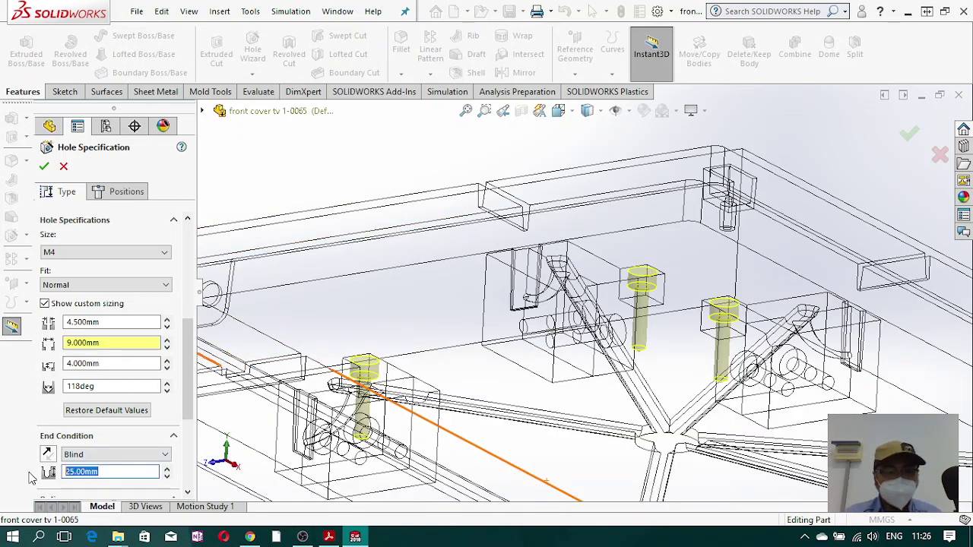
type("20")
key("Return")
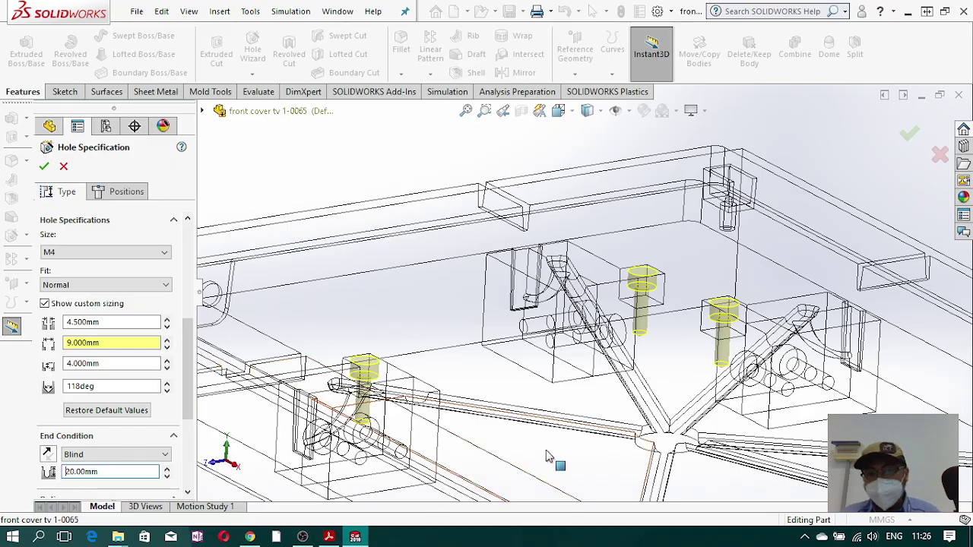
- Return the model display to shaded with edges
middle_click_drag(603, 288, 555, 315)
scroll(555, 316, "up", 5)
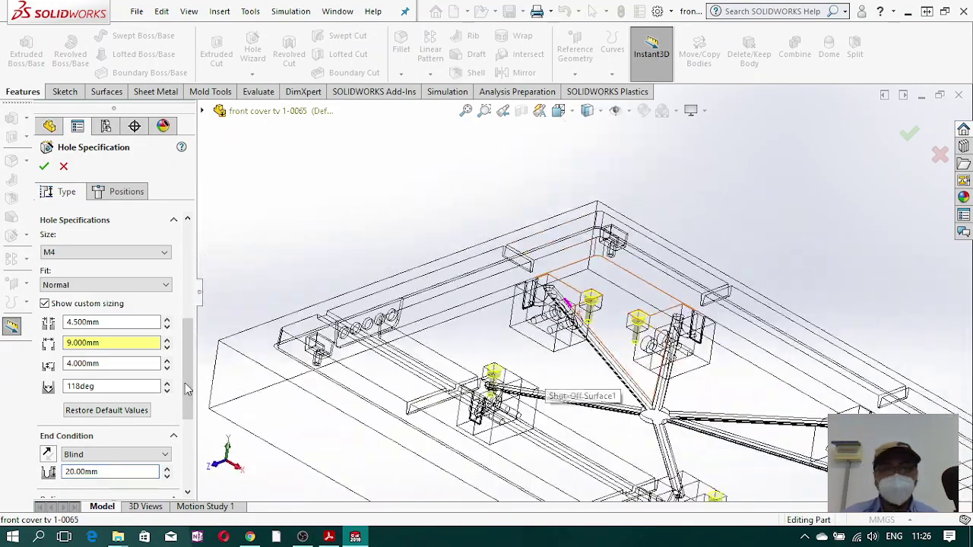
left_click_drag(190, 378, 182, 464)
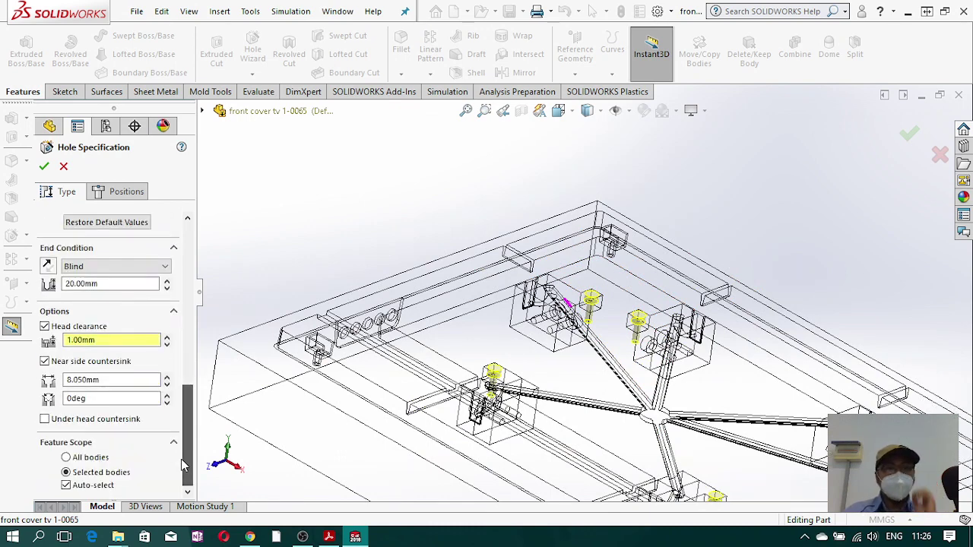
left_click(587, 110)
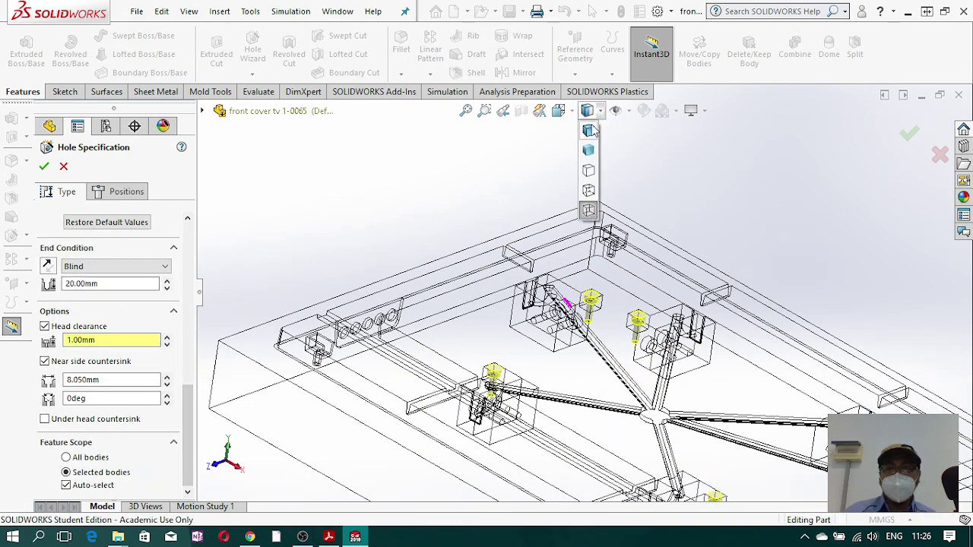
left_click(591, 128)
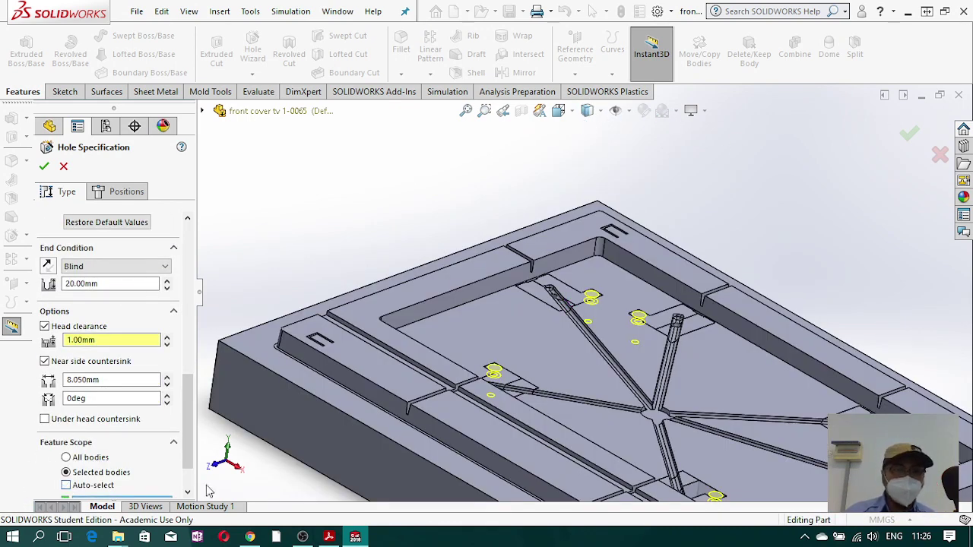
- Turn off automatic body selection, pick the core and the insert blocks as feature scope, and create the M4 counterbored holes
scroll(587, 401, "down", 4)
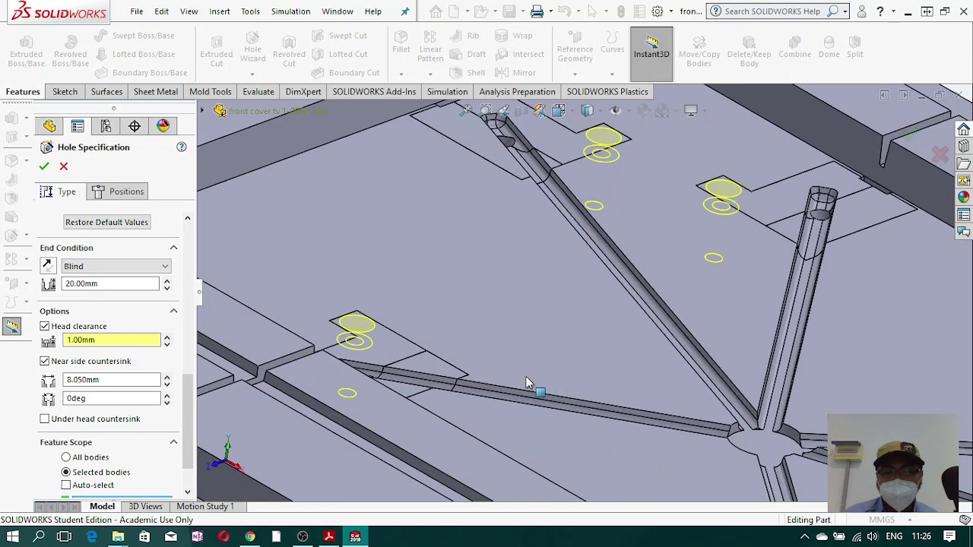
left_click(397, 350)
left_click(403, 287)
scroll(502, 304, "up", 5)
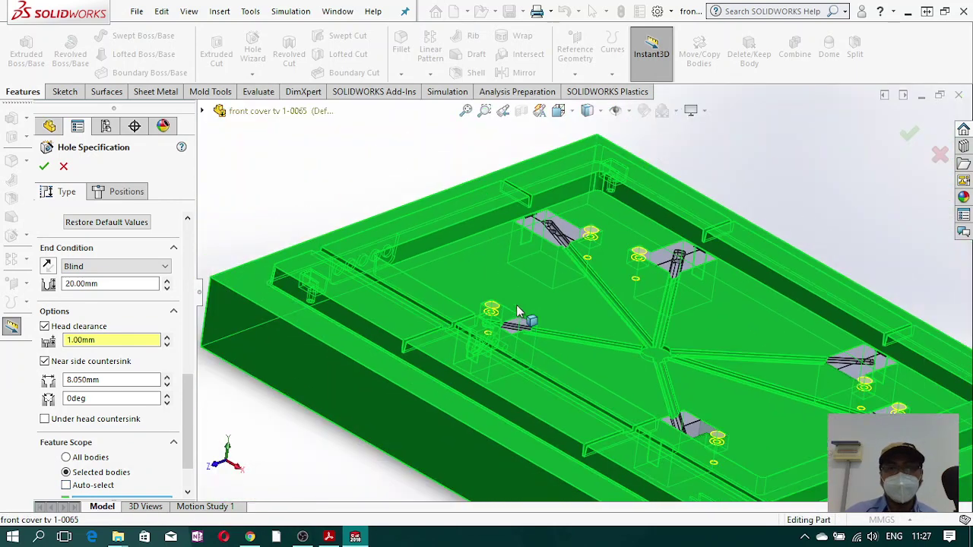
scroll(517, 311, "down", 5)
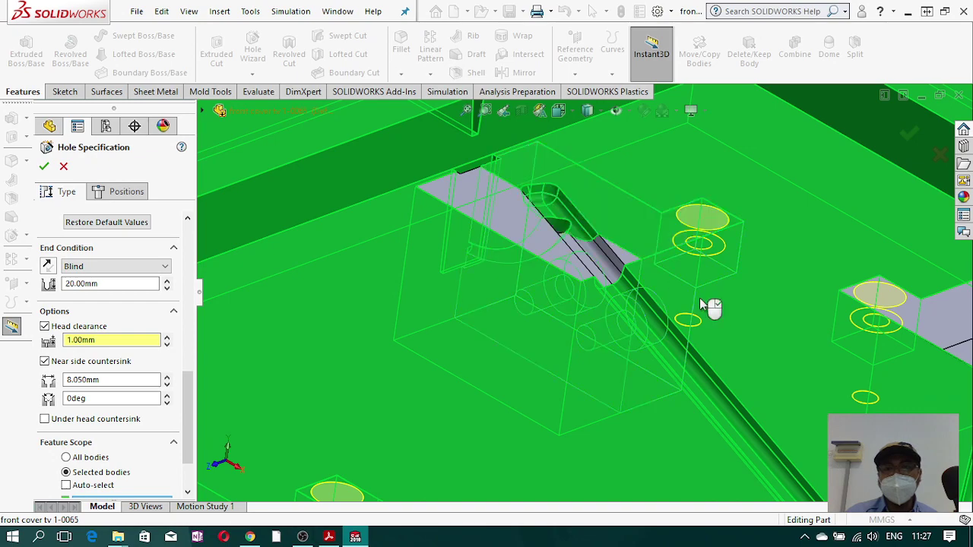
scroll(701, 303, "up", 3)
scroll(758, 339, "up", 4)
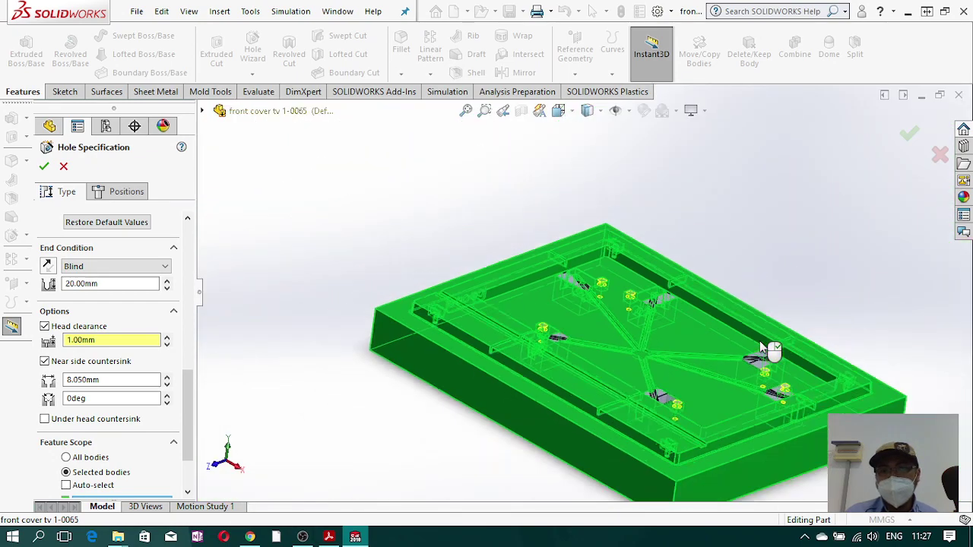
scroll(633, 310, "down", 7)
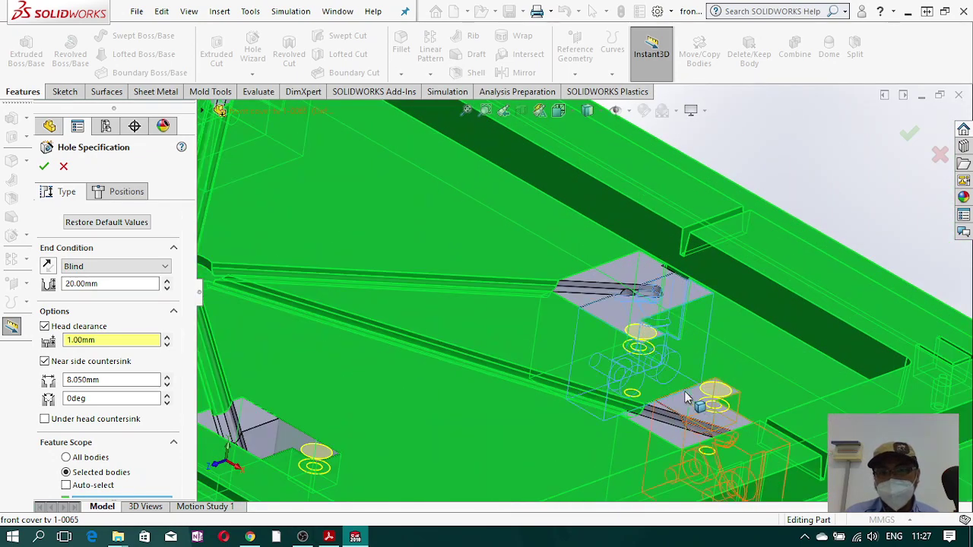
scroll(636, 439, "up", 2)
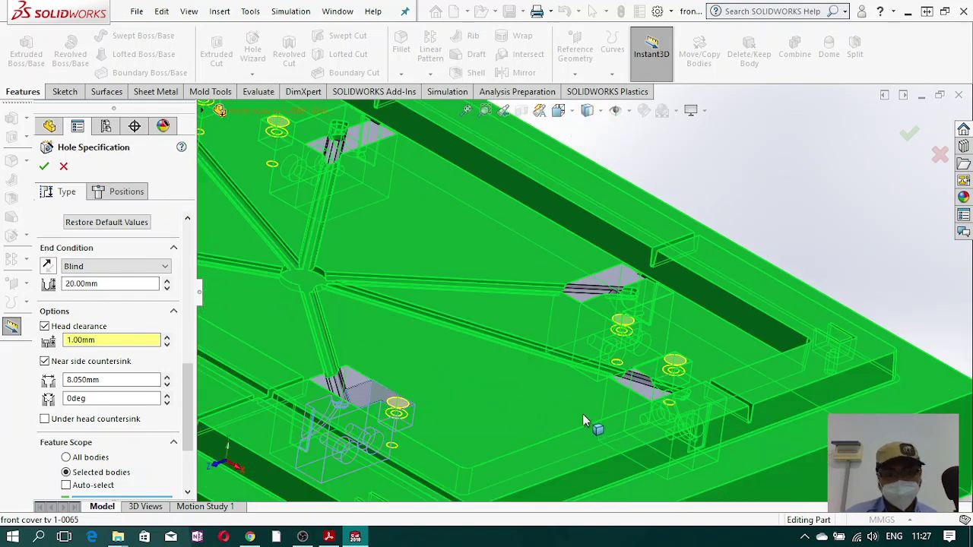
scroll(456, 405, "up", 4)
middle_click_drag(460, 369, 454, 422)
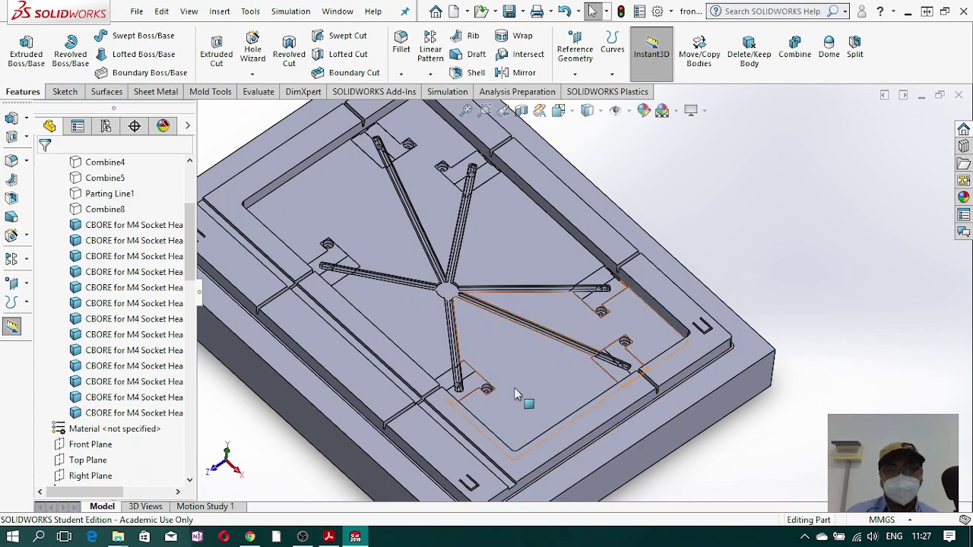
scroll(616, 348, "down", 7)
middle_click_drag(616, 347, 617, 293)
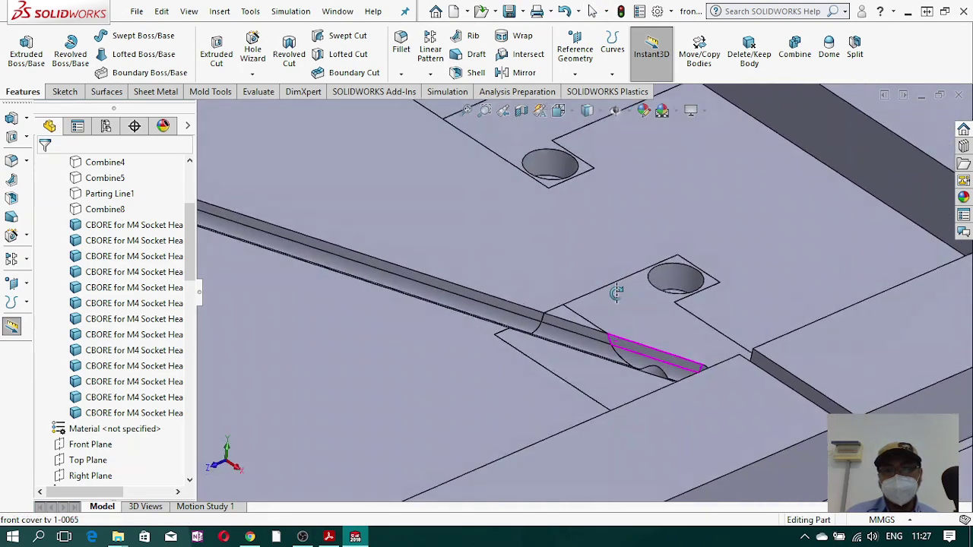
- Inspect the counterbored M4 holes on the six insert blocks across the whole core from several angles
scroll(617, 293, "up", 6)
middle_click_drag(464, 341, 467, 371)
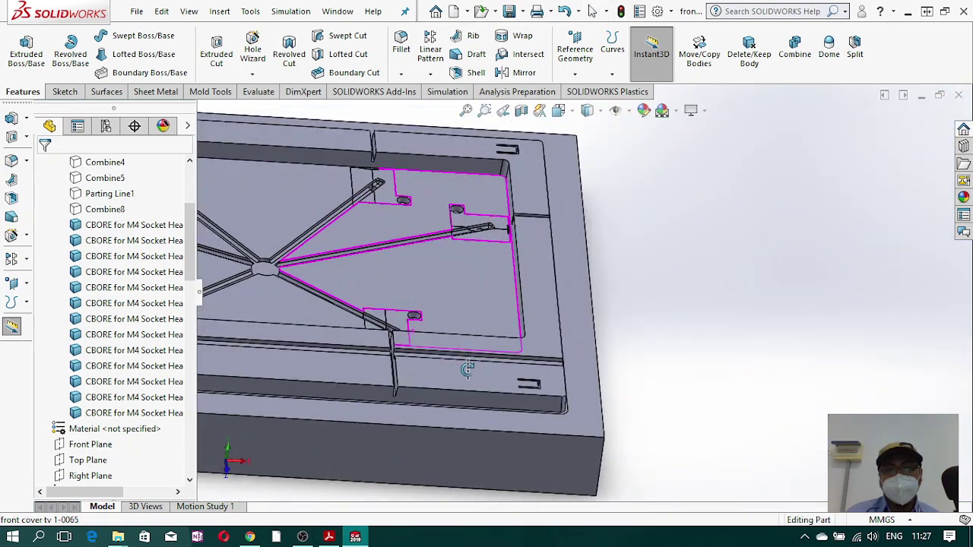
scroll(593, 357, "up", 7)
scroll(576, 354, "down", 4)
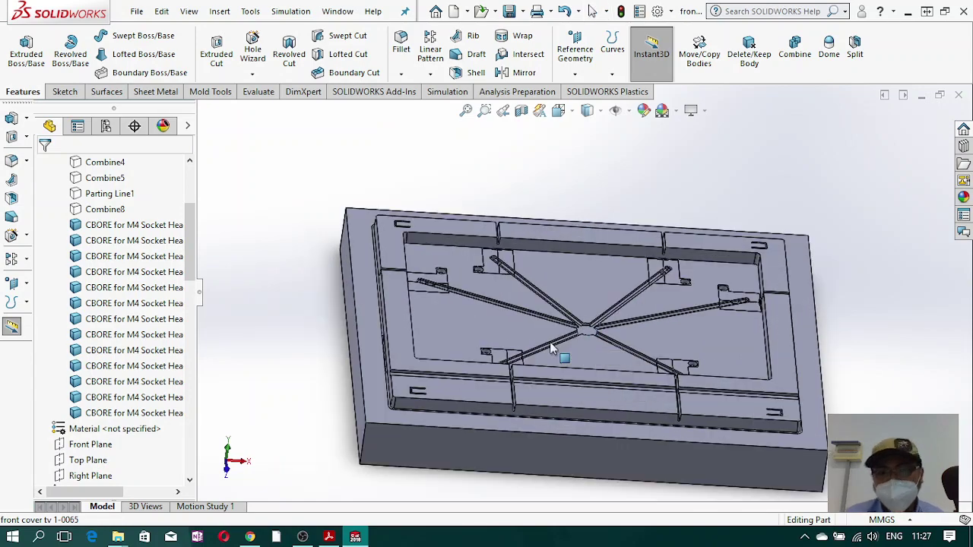
mouse_move(553, 349)
middle_mouse_down()
mouse_move(554, 387)
mouse_move(569, 353)
middle_mouse_up()
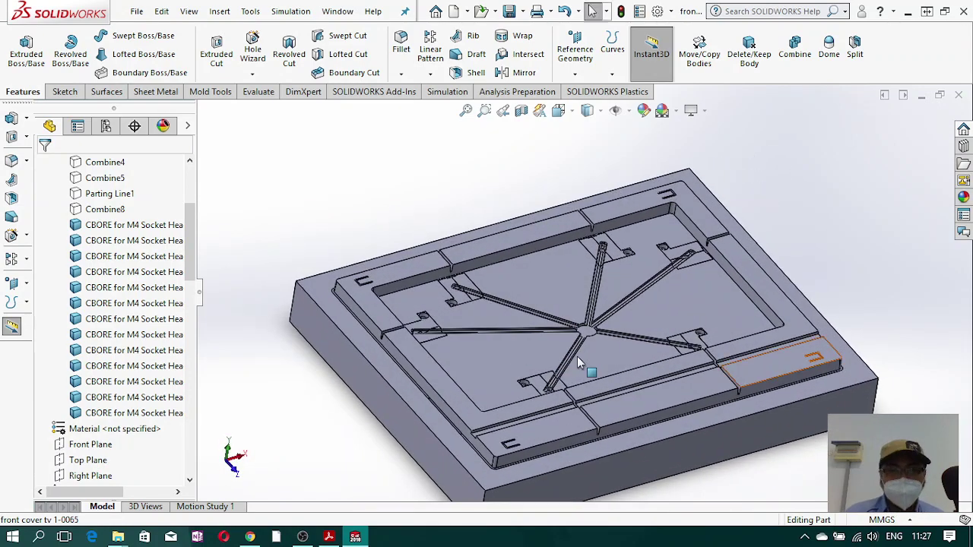
scroll(578, 363, "up", 2)
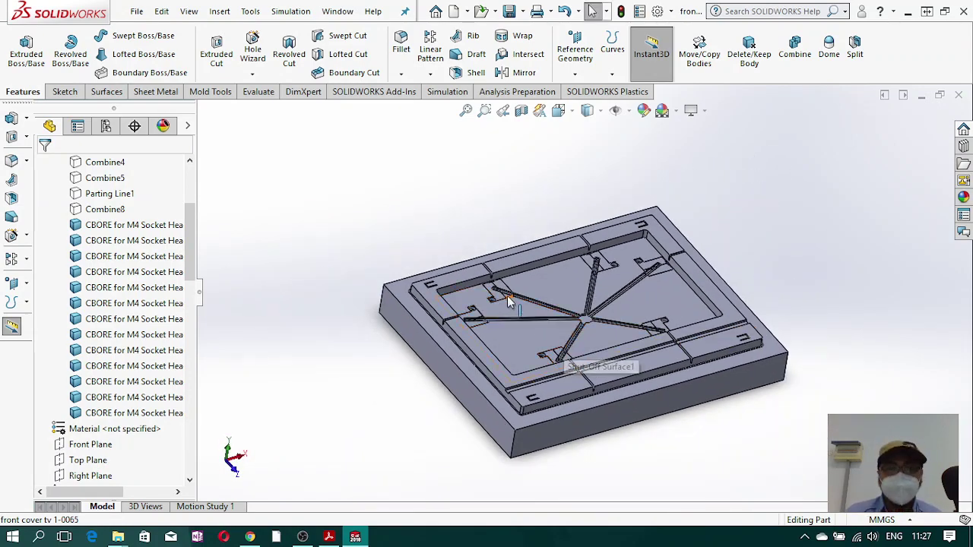
scroll(506, 297, "down", 2)
mouse_move(505, 297)
middle_mouse_down()
mouse_move(500, 283)
mouse_move(517, 306)
mouse_move(500, 282)
middle_mouse_up()
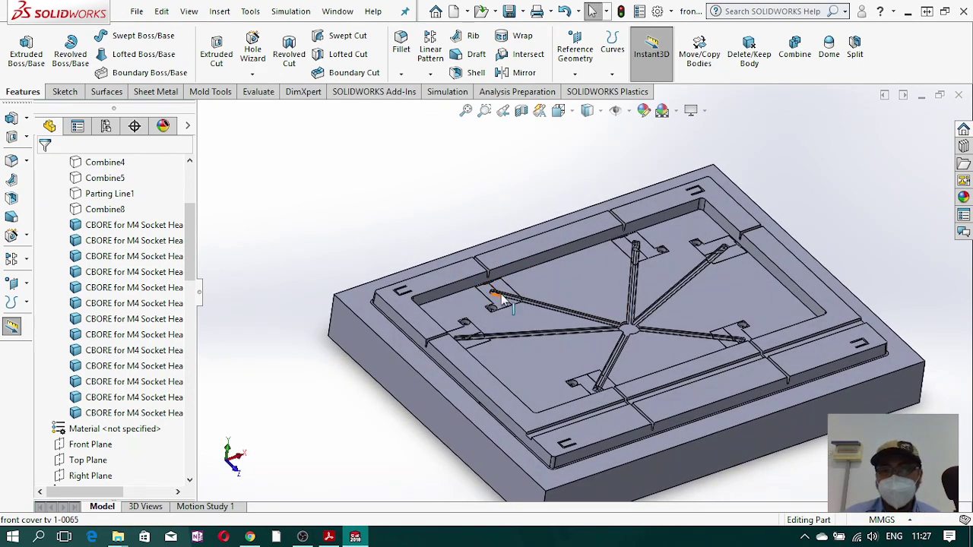
middle_click_drag(631, 407, 636, 423)
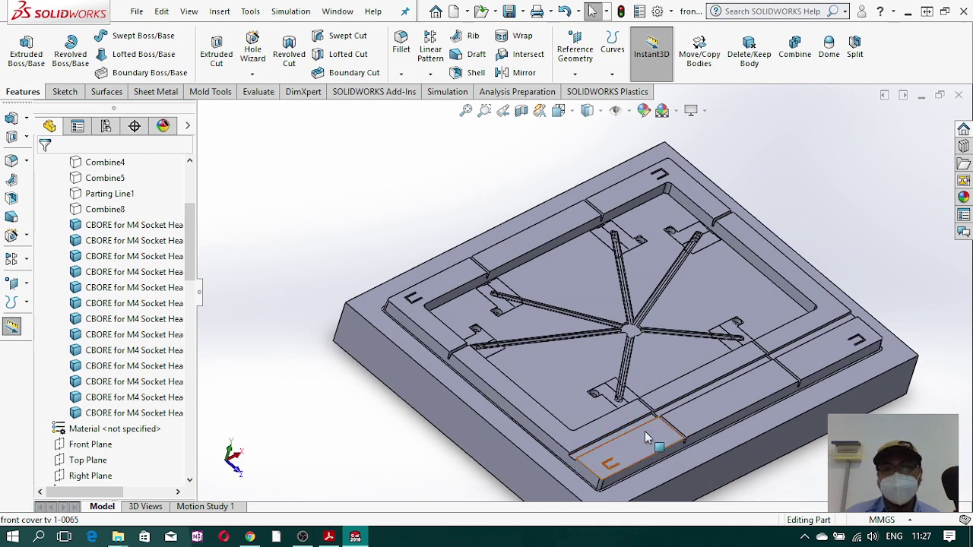